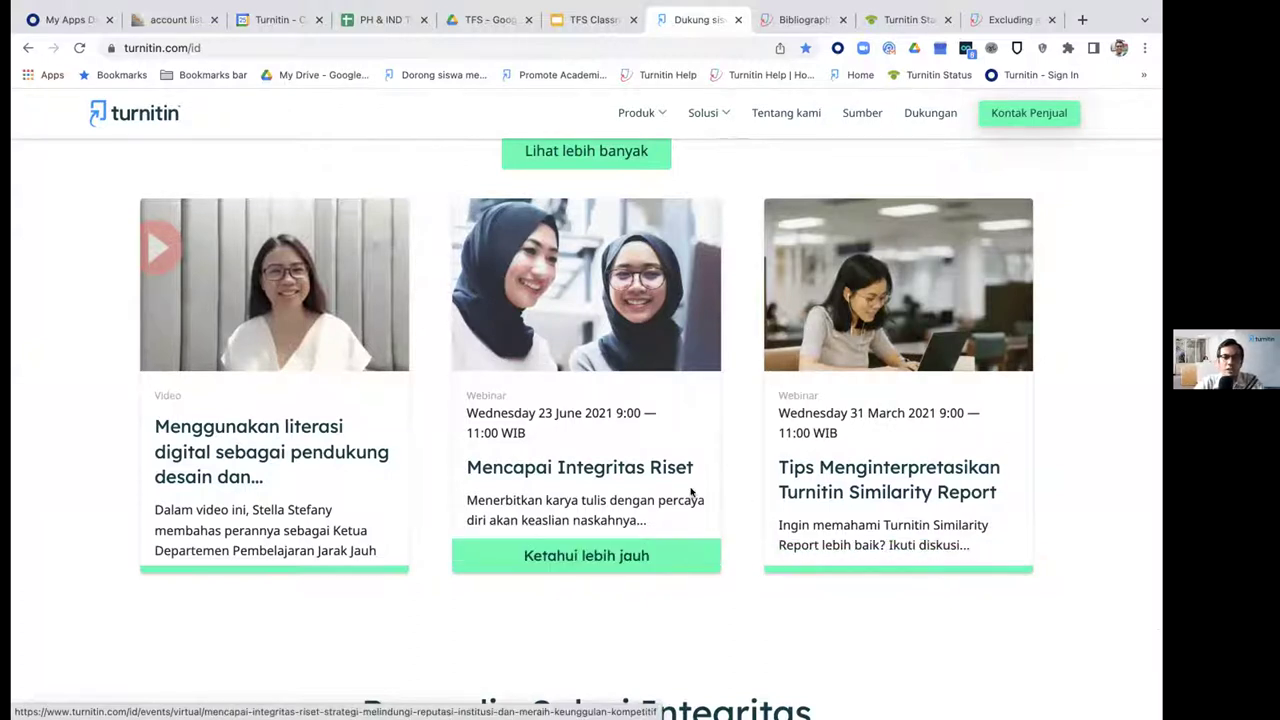
Scroll down Turnitin's Indonesian site to the video and webinar event cards.
{"action": "scroll", "coordinate": [640, 420], "scroll_direction": "down", "scroll_amount": 5}
Sign in to Turnitin with the saved credentials and switch to the Instructor view.
{"action": "scroll", "coordinate": [690, 491], "scroll_direction": "up", "scroll_amount": 20}
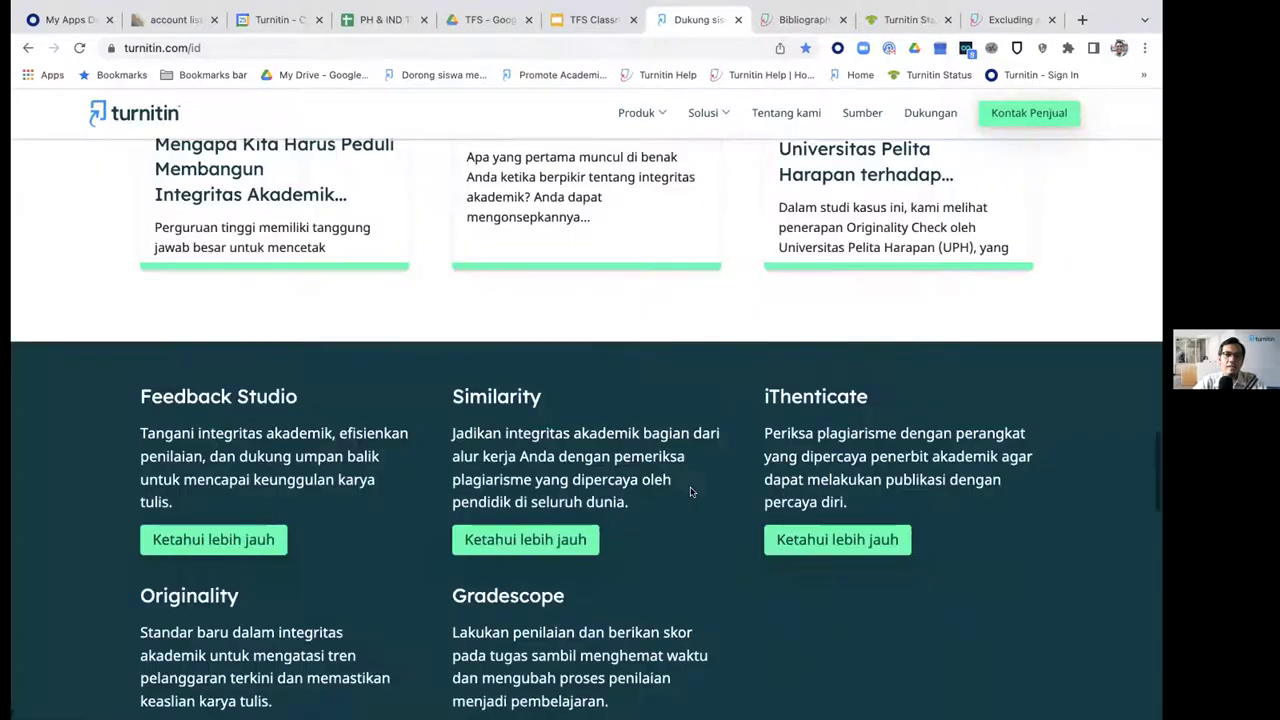
{"action": "scroll", "coordinate": [690, 491], "scroll_direction": "up", "scroll_amount": 5}
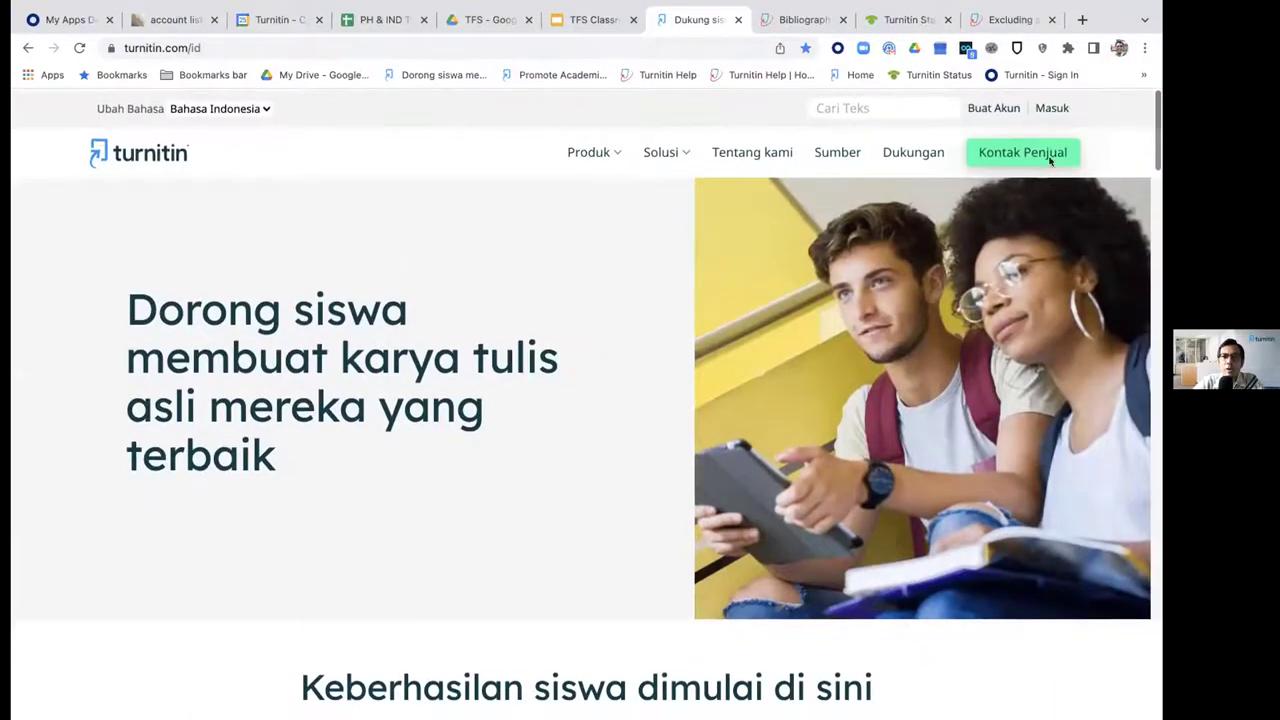
{"action": "left_click", "coordinate": [1050, 108]}
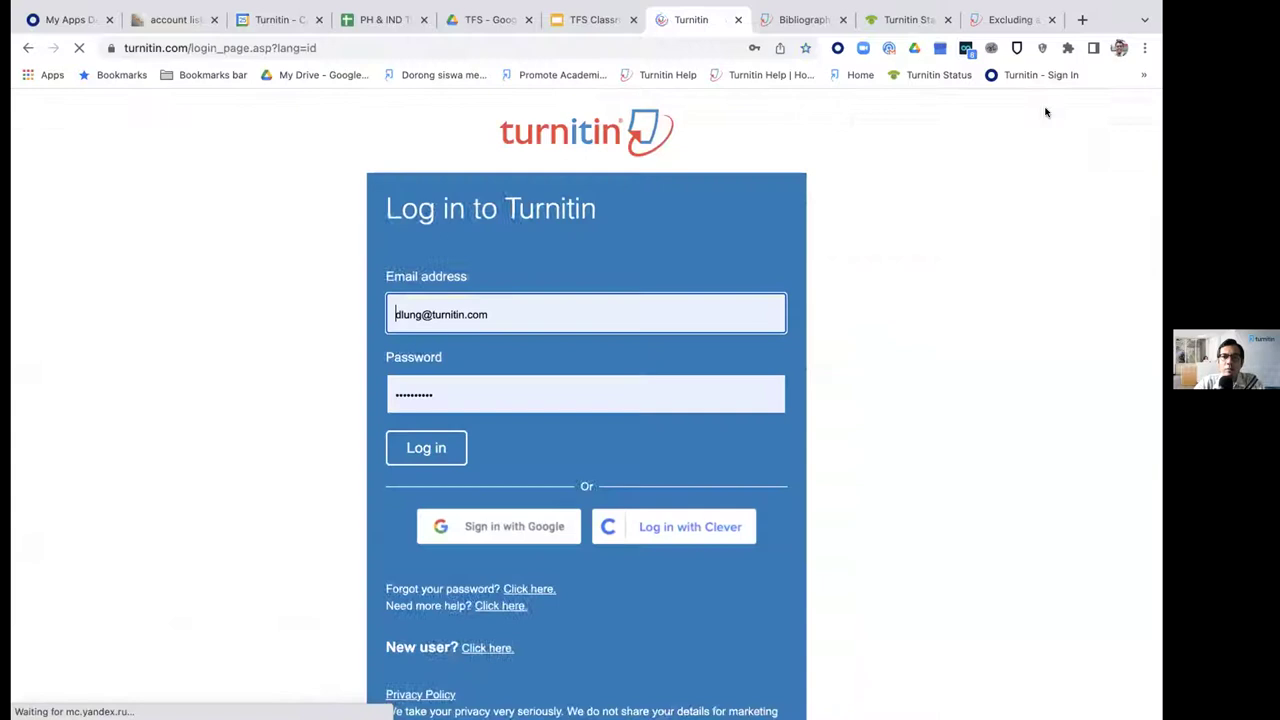
{"action": "left_click", "coordinate": [428, 448]}
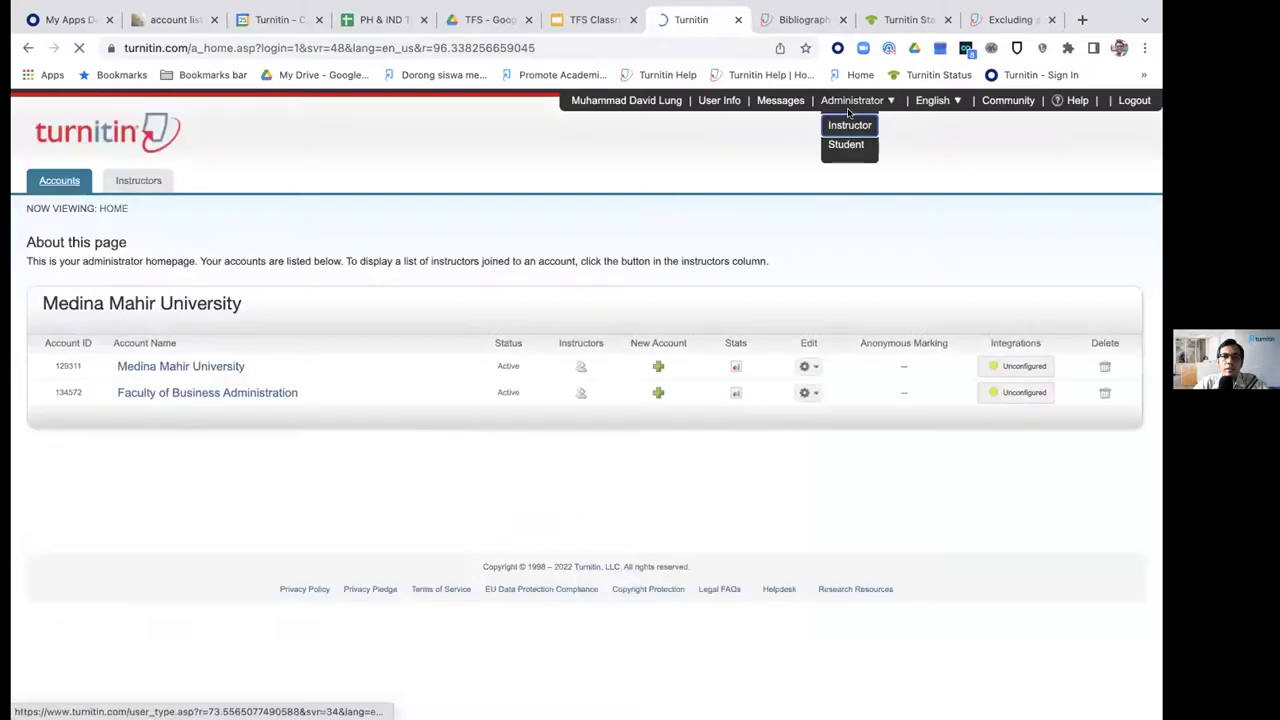
{"action": "left_click", "coordinate": [848, 122]}
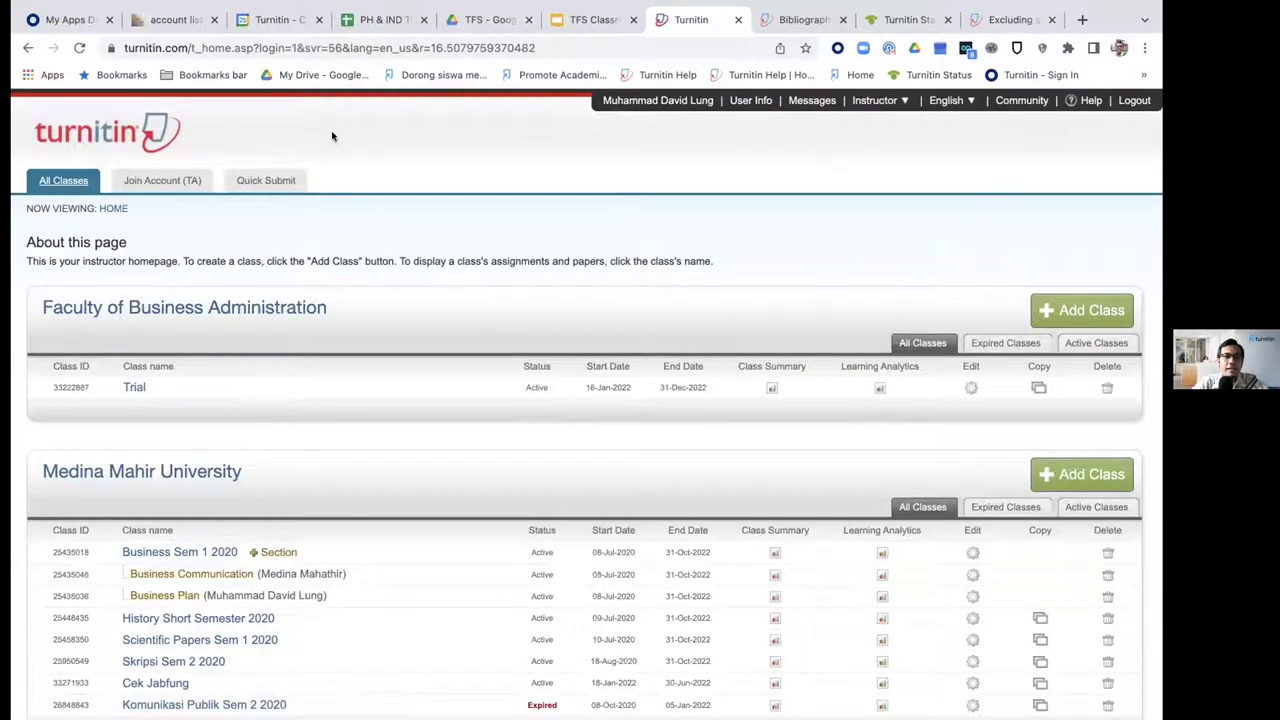
{"action": "scroll", "coordinate": [520, 390], "scroll_direction": "down", "scroll_amount": 4}
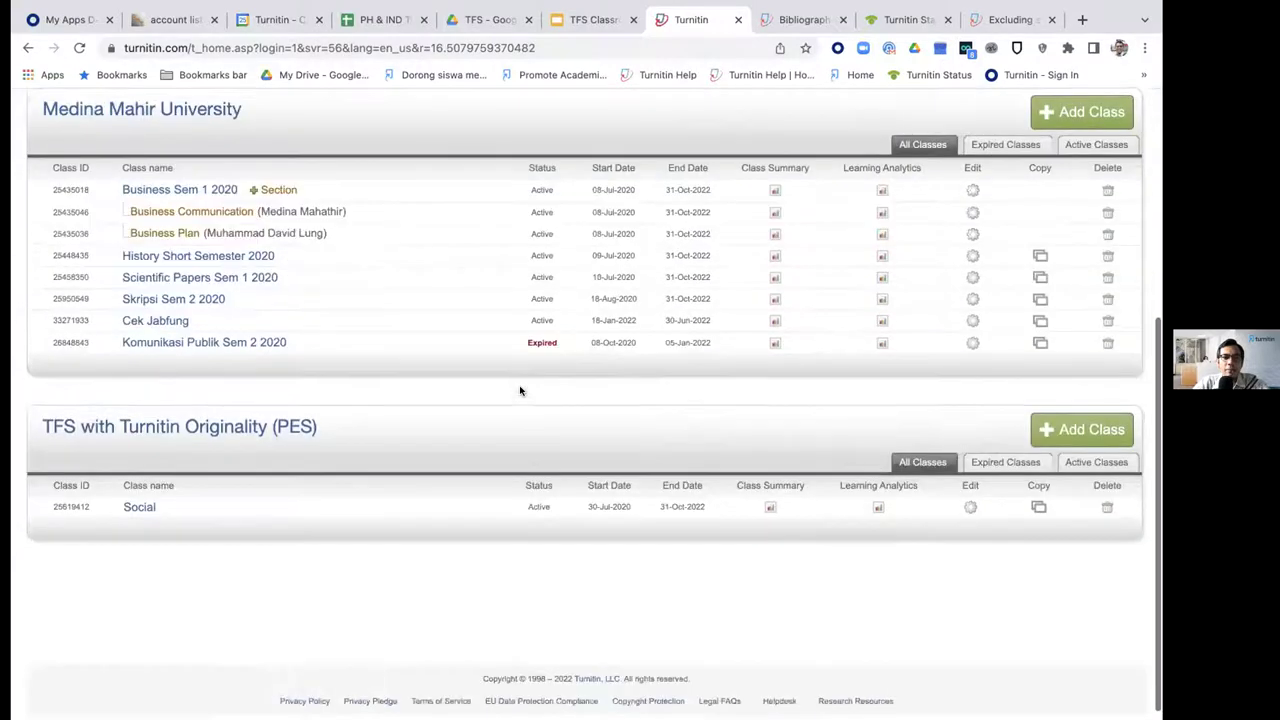
{"action": "scroll", "coordinate": [520, 390], "scroll_direction": "up", "scroll_amount": 2}
{"action": "scroll", "coordinate": [563, 394], "scroll_direction": "up", "scroll_amount": 2}
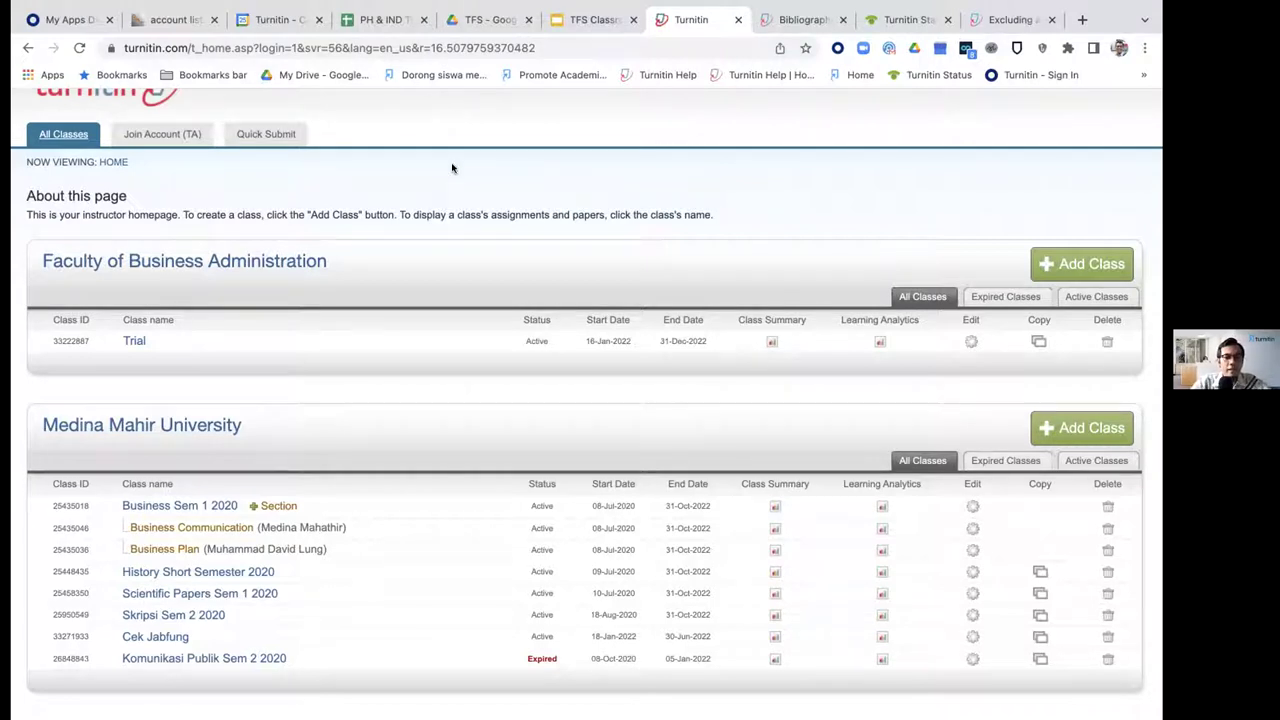
{"action": "scroll", "coordinate": [464, 210], "scroll_direction": "down", "scroll_amount": 1}
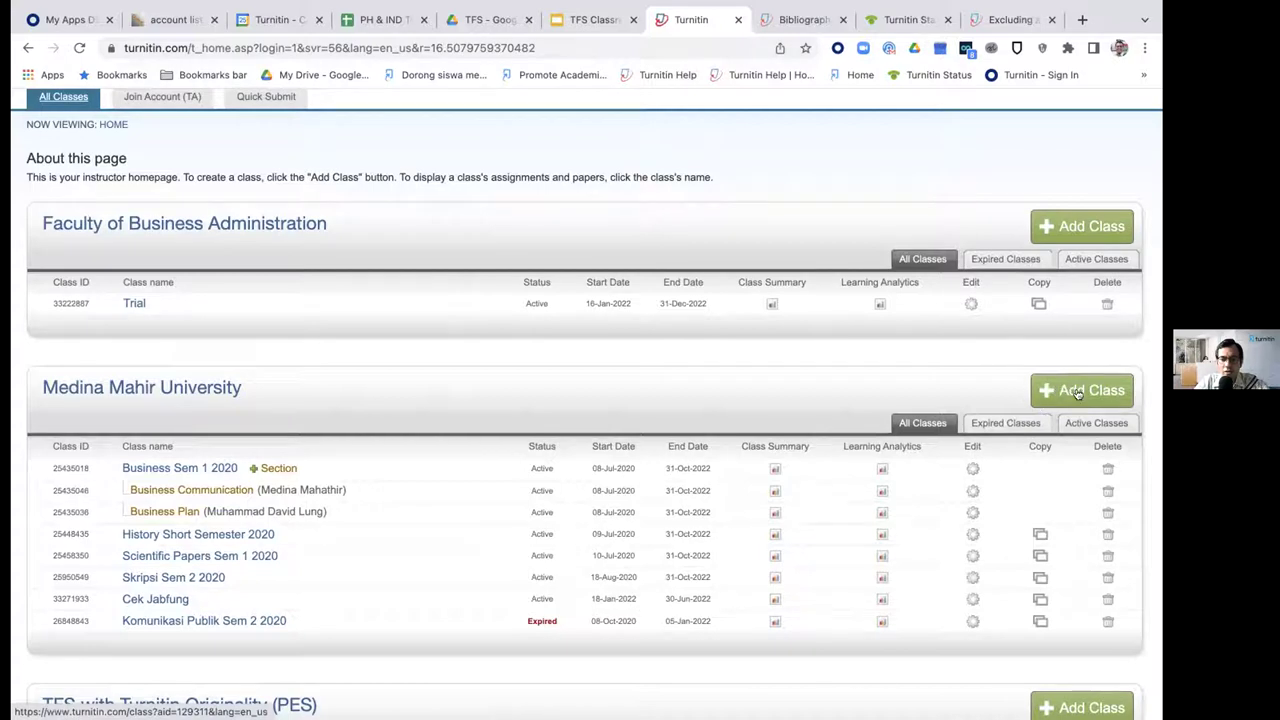
{"action": "left_click", "coordinate": [1077, 393]}
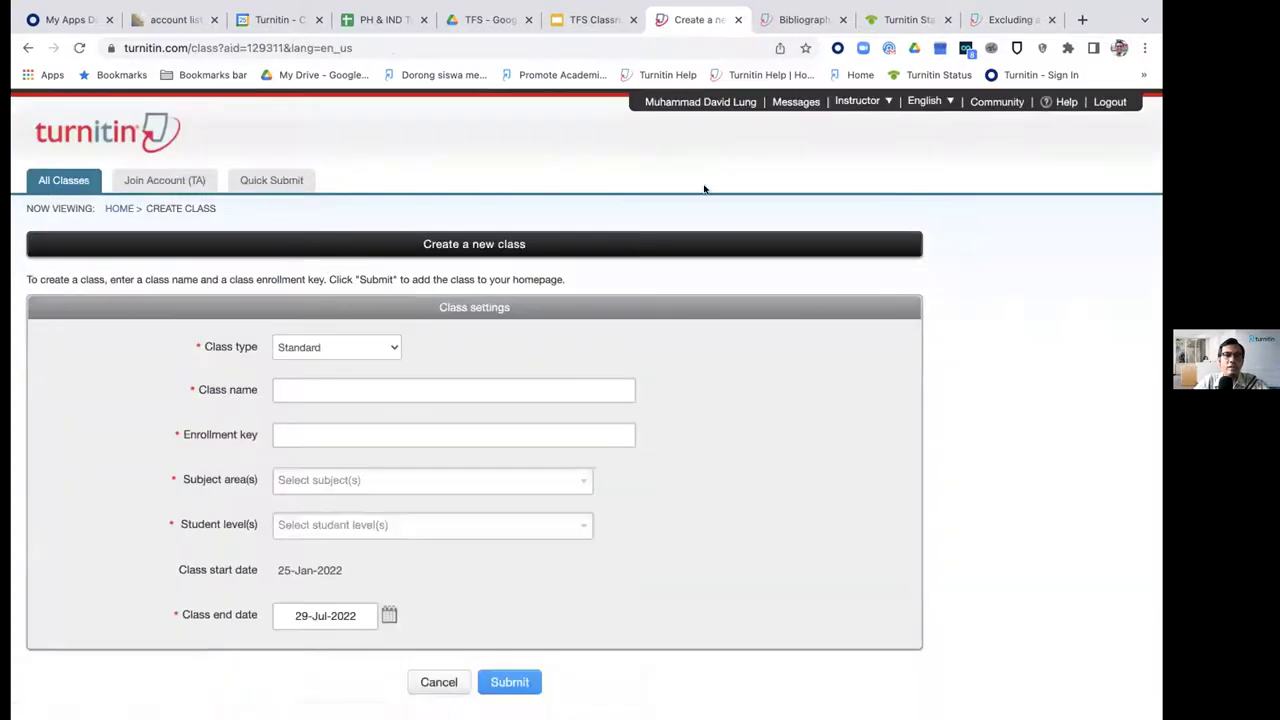
Name the new class 'Cek Skripsi Sem 1 2022' and enter its enrollment key.
{"action": "left_click", "coordinate": [296, 390]}
{"action": "type", "text": "Ce"}
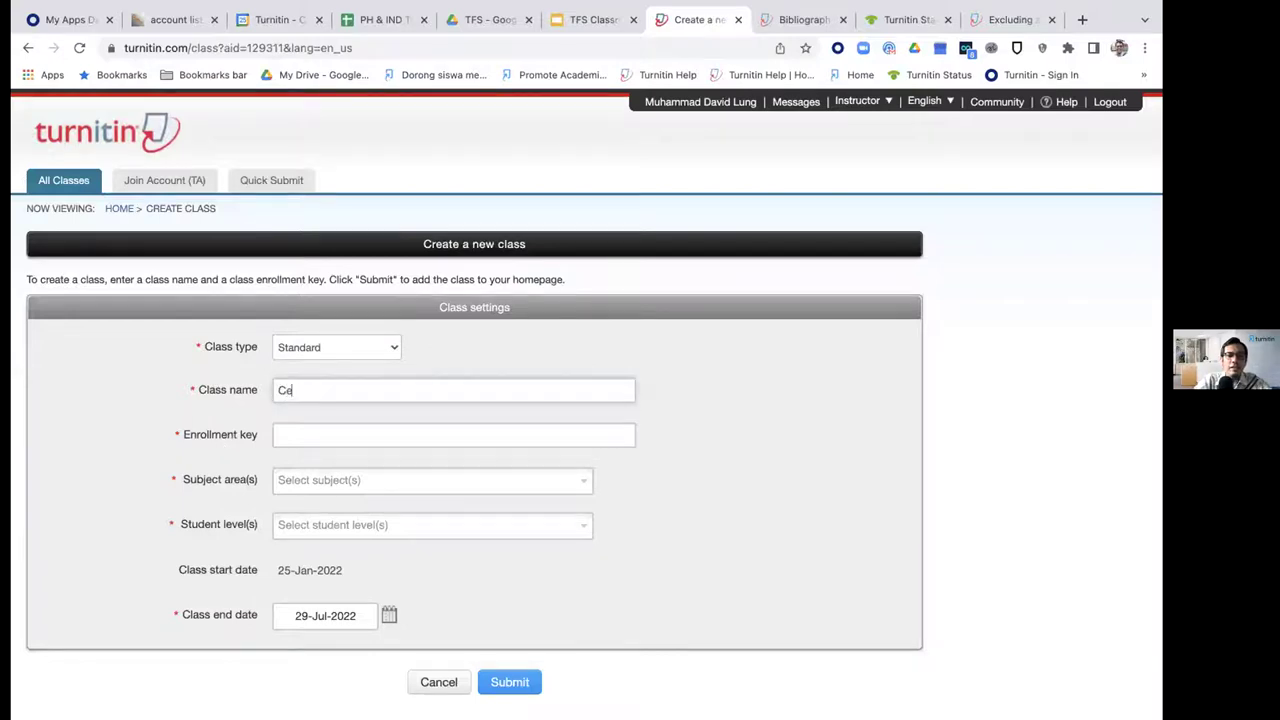
{"action": "type", "text": "k Skripsi Sem 1 2022"}
{"action": "key", "text": "Tab"}
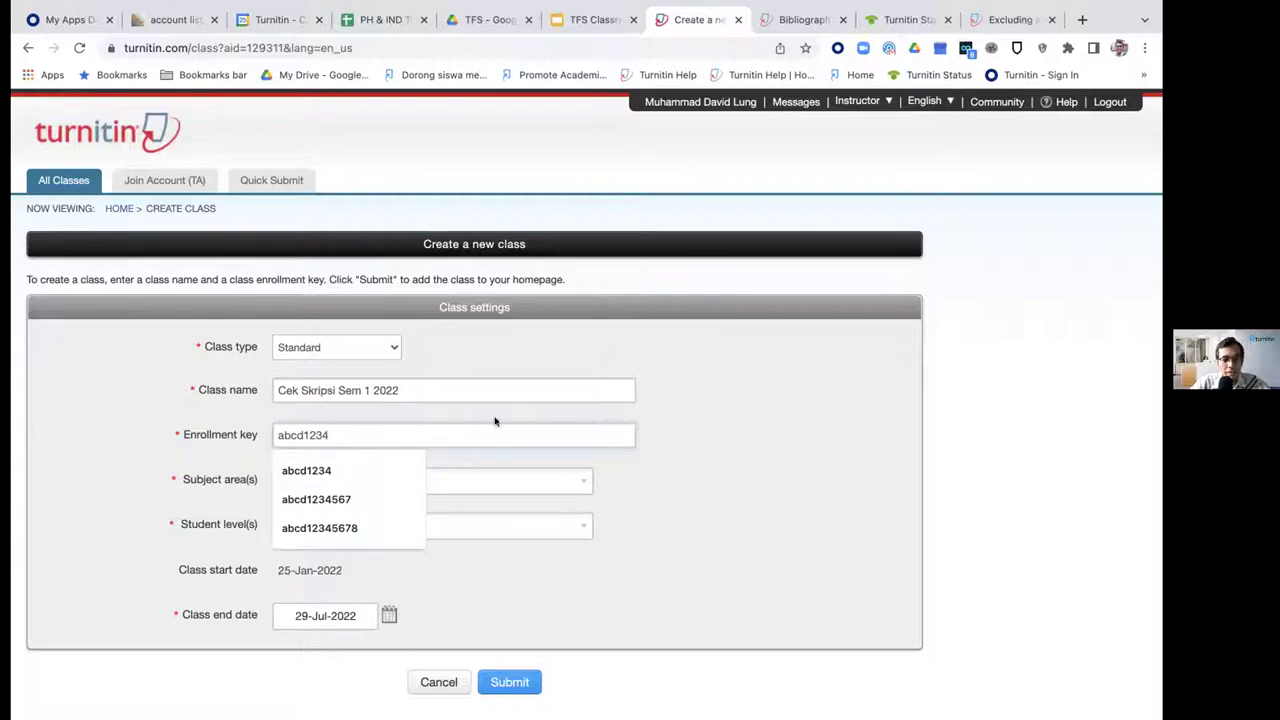
{"action": "left_click", "coordinate": [709, 475]}
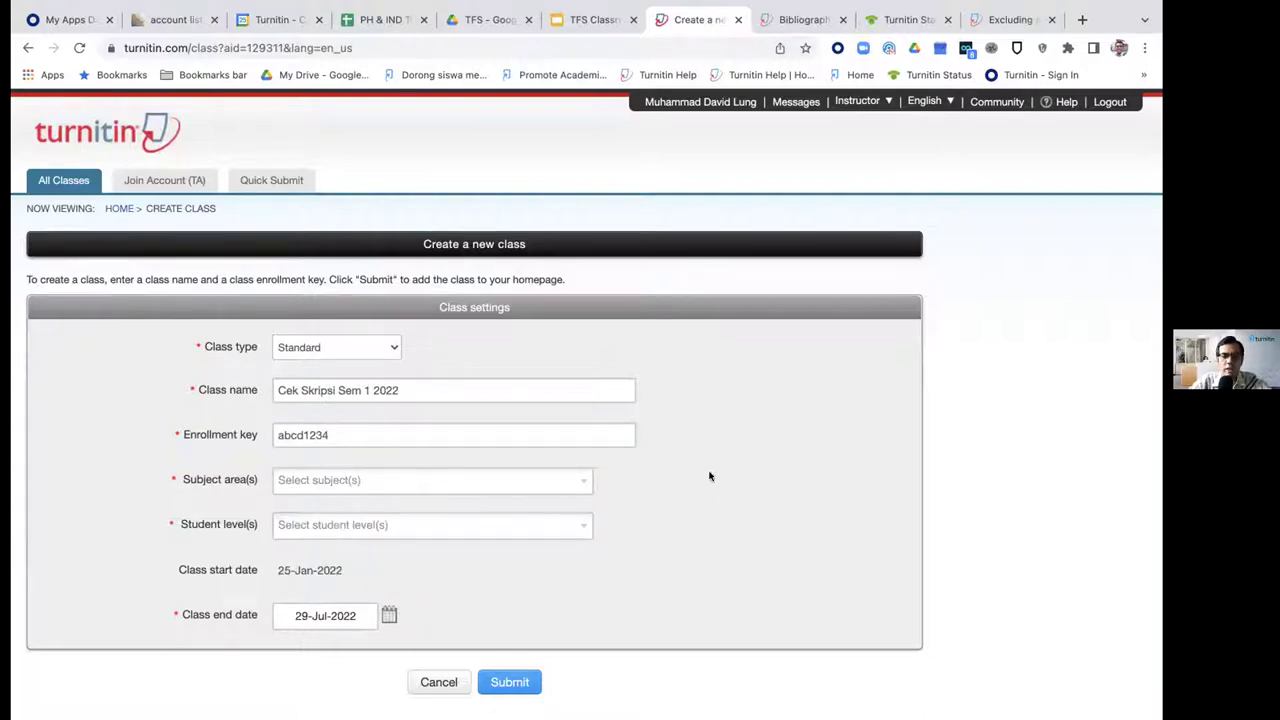
Set the class subject area to Other and the student level to Undergraduate.
{"action": "left_click", "coordinate": [348, 475]}
{"action": "scroll", "coordinate": [366, 537], "scroll_direction": "down", "scroll_amount": 2}
{"action": "scroll", "coordinate": [368, 540], "scroll_direction": "down", "scroll_amount": 5}
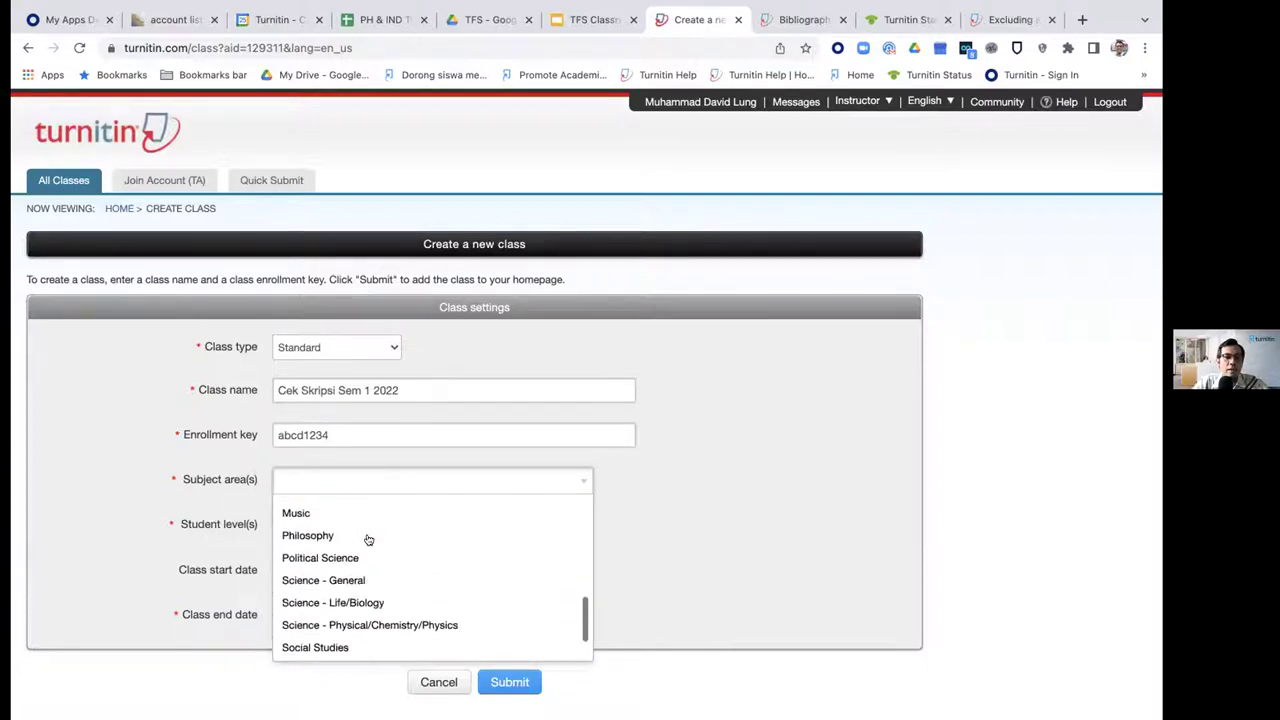
{"action": "scroll", "coordinate": [368, 540], "scroll_direction": "down", "scroll_amount": 2}
{"action": "scroll", "coordinate": [350, 560], "scroll_direction": "up", "scroll_amount": 4}
{"action": "scroll", "coordinate": [344, 568], "scroll_direction": "up", "scroll_amount": 5}
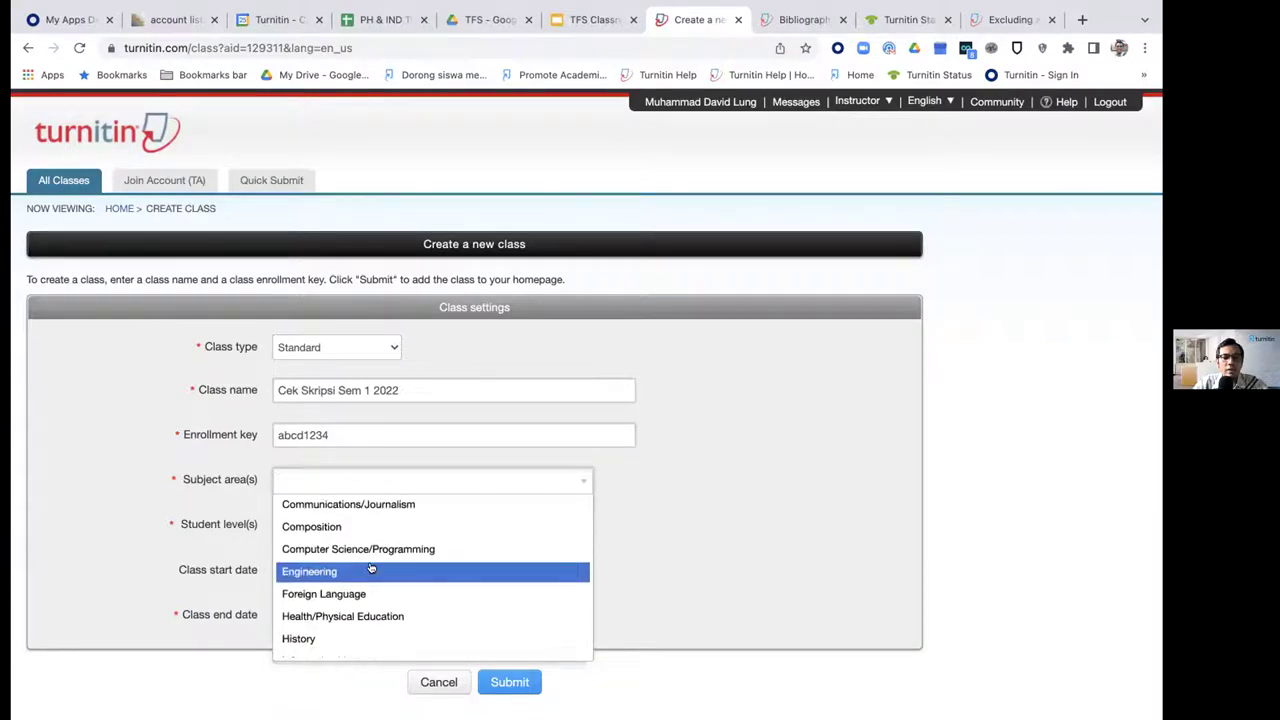
{"action": "scroll", "coordinate": [370, 568], "scroll_direction": "up", "scroll_amount": 2}
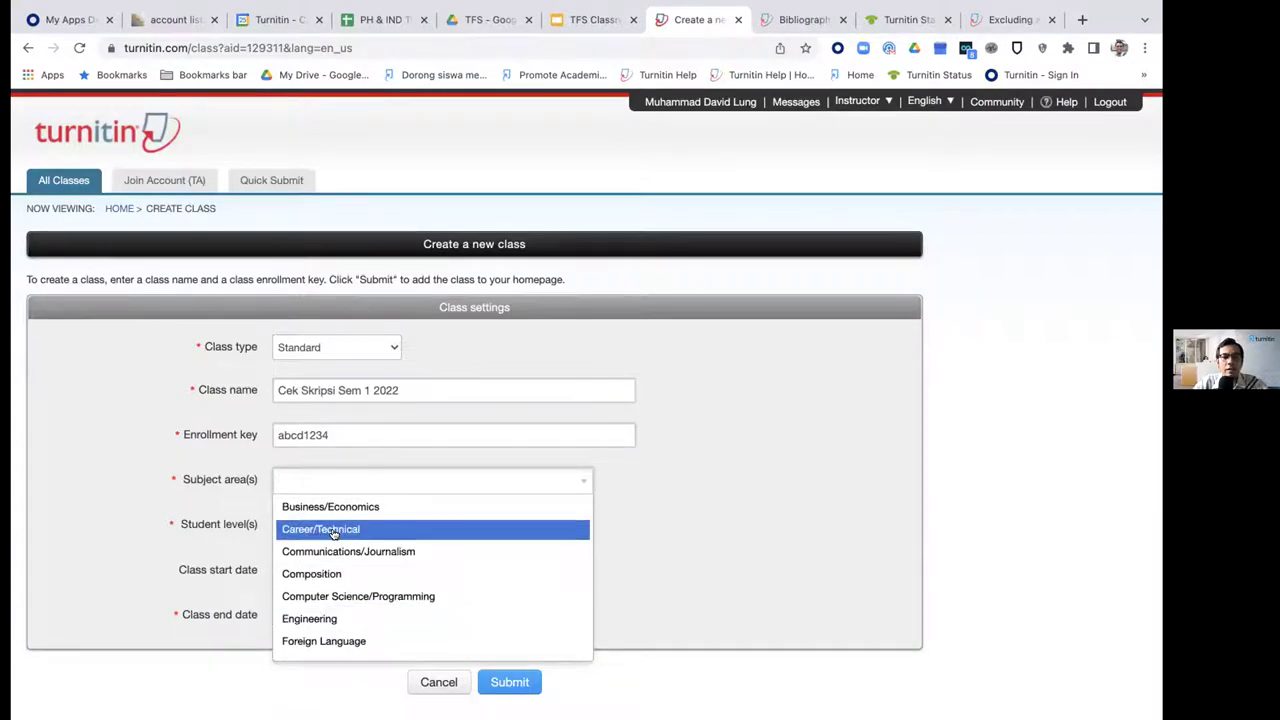
{"action": "scroll", "coordinate": [337, 531], "scroll_direction": "down", "scroll_amount": 10}
{"action": "left_click", "coordinate": [295, 646]}
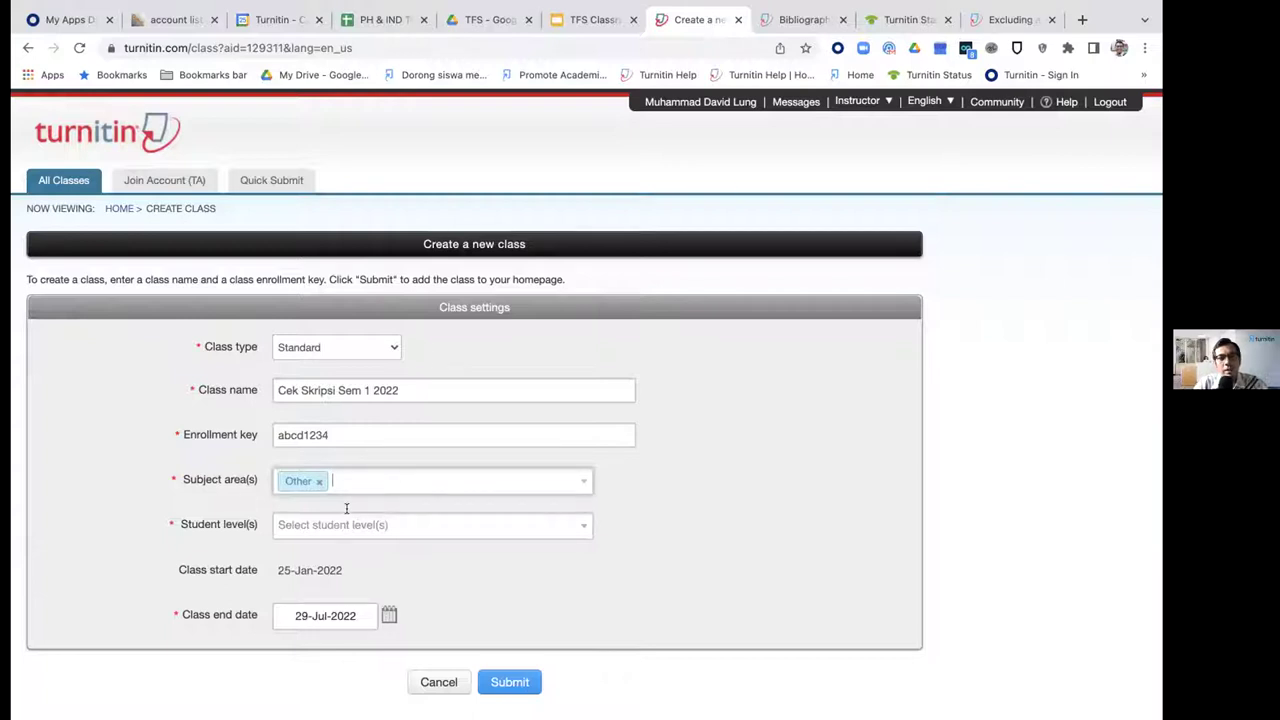
{"action": "left_click", "coordinate": [365, 474]}
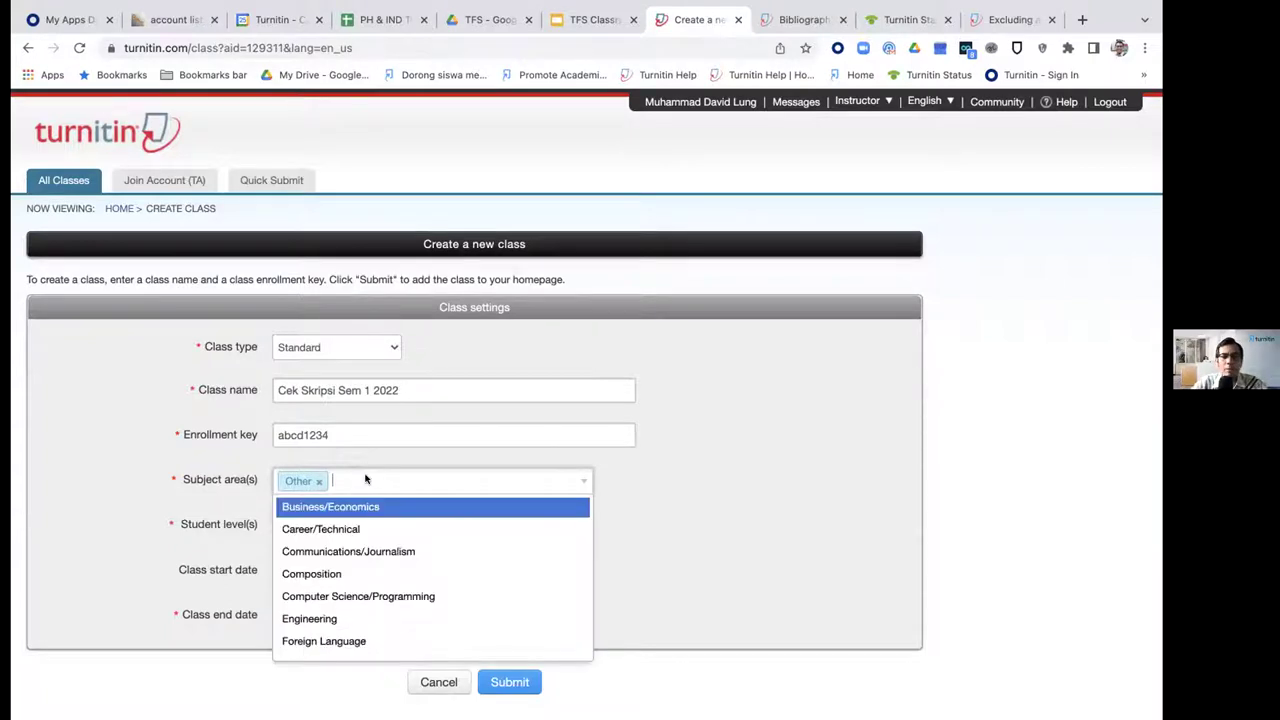
{"action": "left_click", "coordinate": [697, 519]}
{"action": "left_click", "coordinate": [367, 525]}
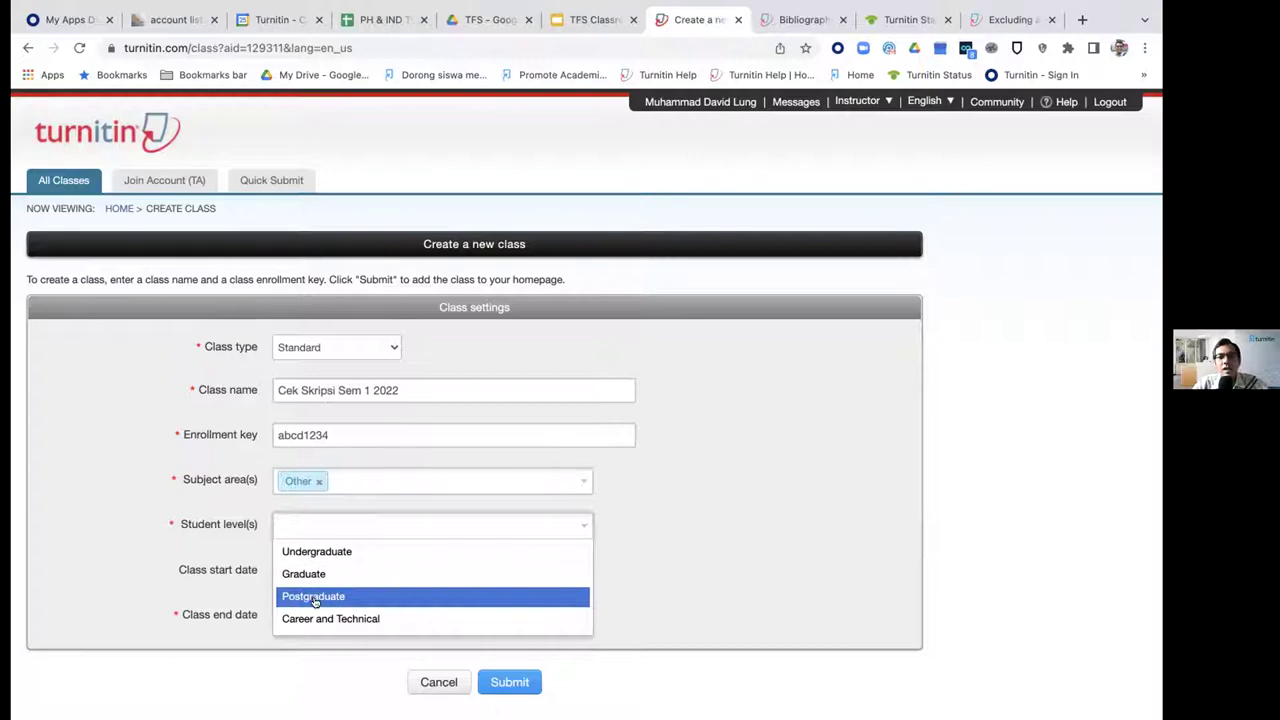
{"action": "left_click", "coordinate": [308, 551]}
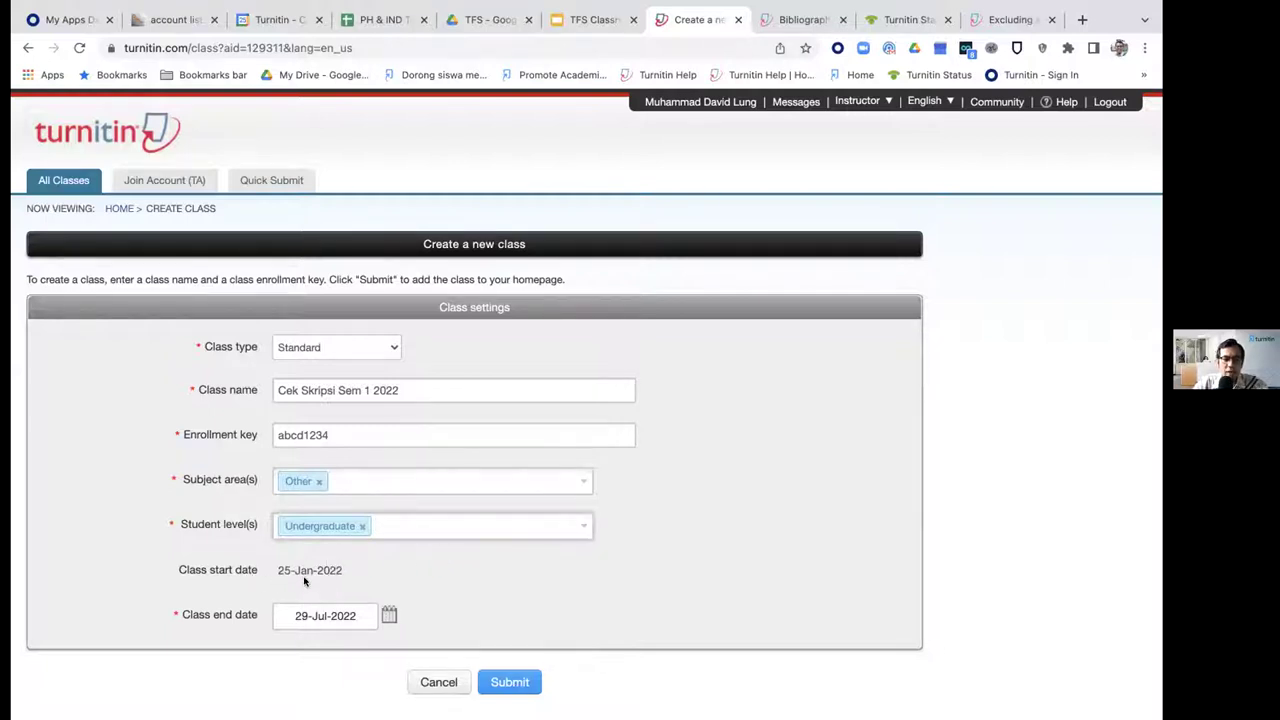
Set the class end date to 30-Jun-2022 and submit the new class.
{"action": "scroll", "coordinate": [340, 590], "scroll_direction": "down", "scroll_amount": 1}
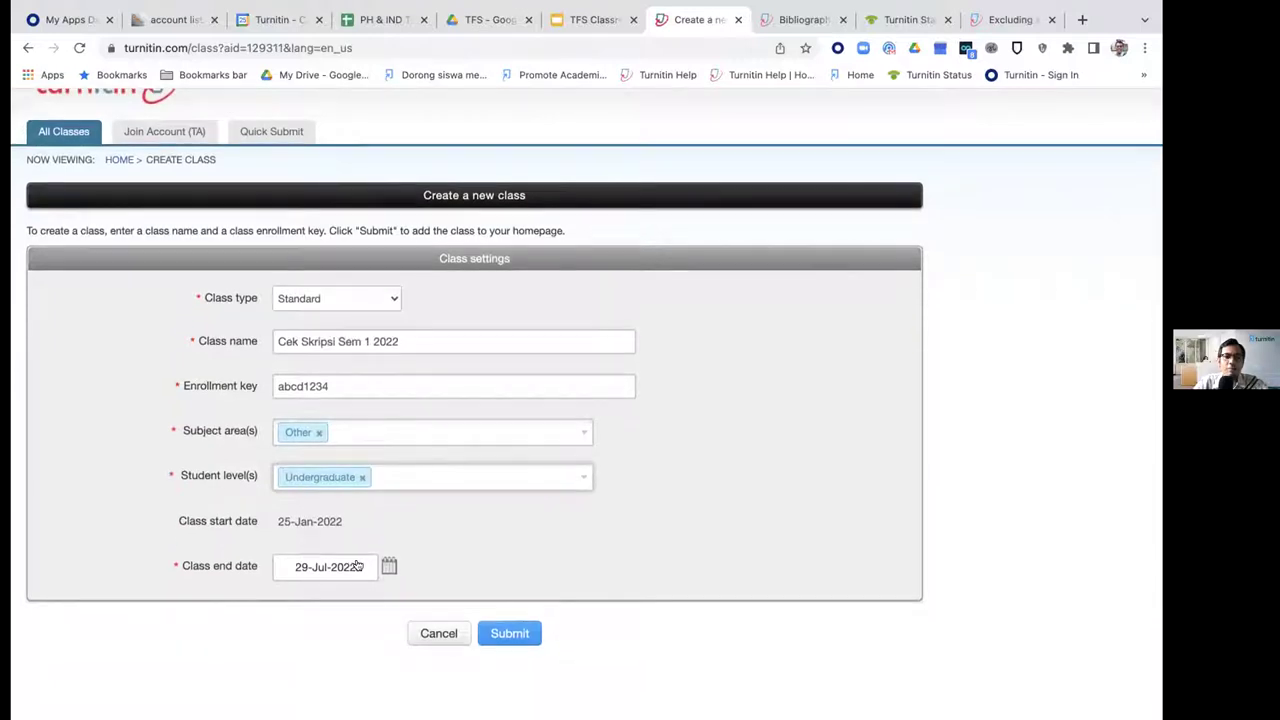
{"action": "left_click", "coordinate": [357, 566]}
{"action": "scroll", "coordinate": [420, 560], "scroll_direction": "down", "scroll_amount": 3}
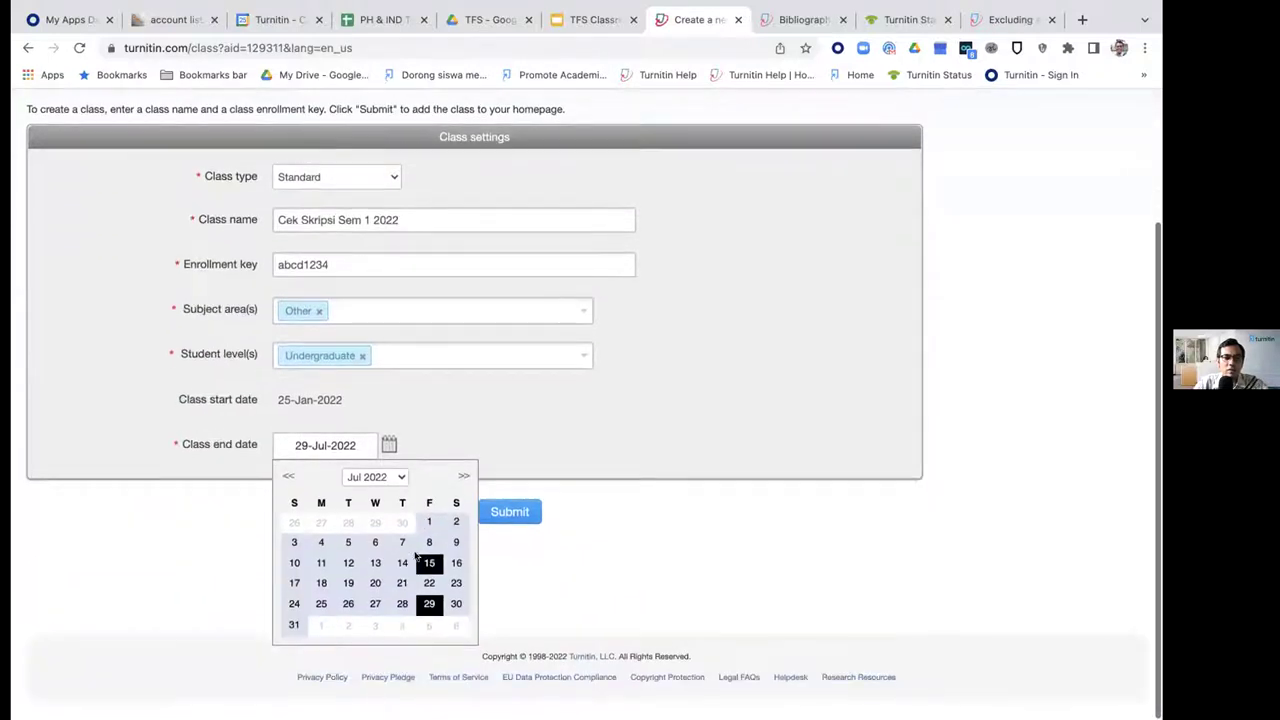
{"action": "left_click", "coordinate": [386, 478]}
{"action": "left_click", "coordinate": [371, 462]}
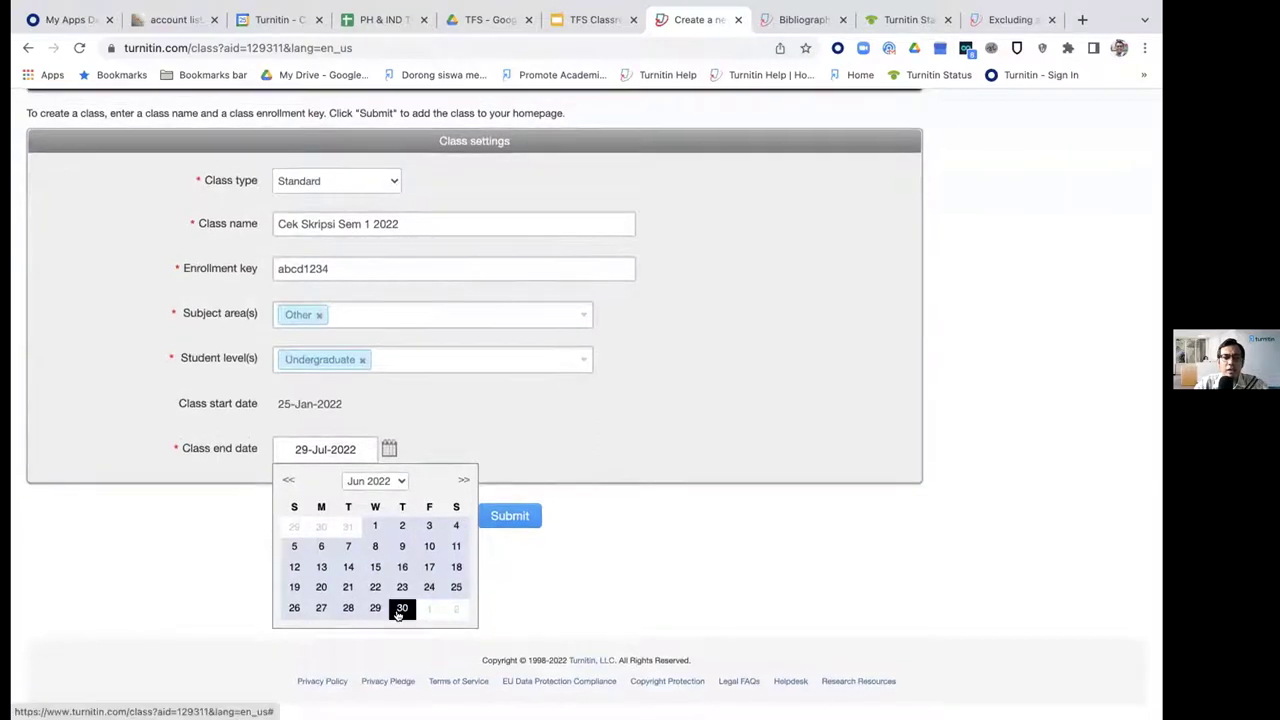
{"action": "left_click", "coordinate": [402, 606]}
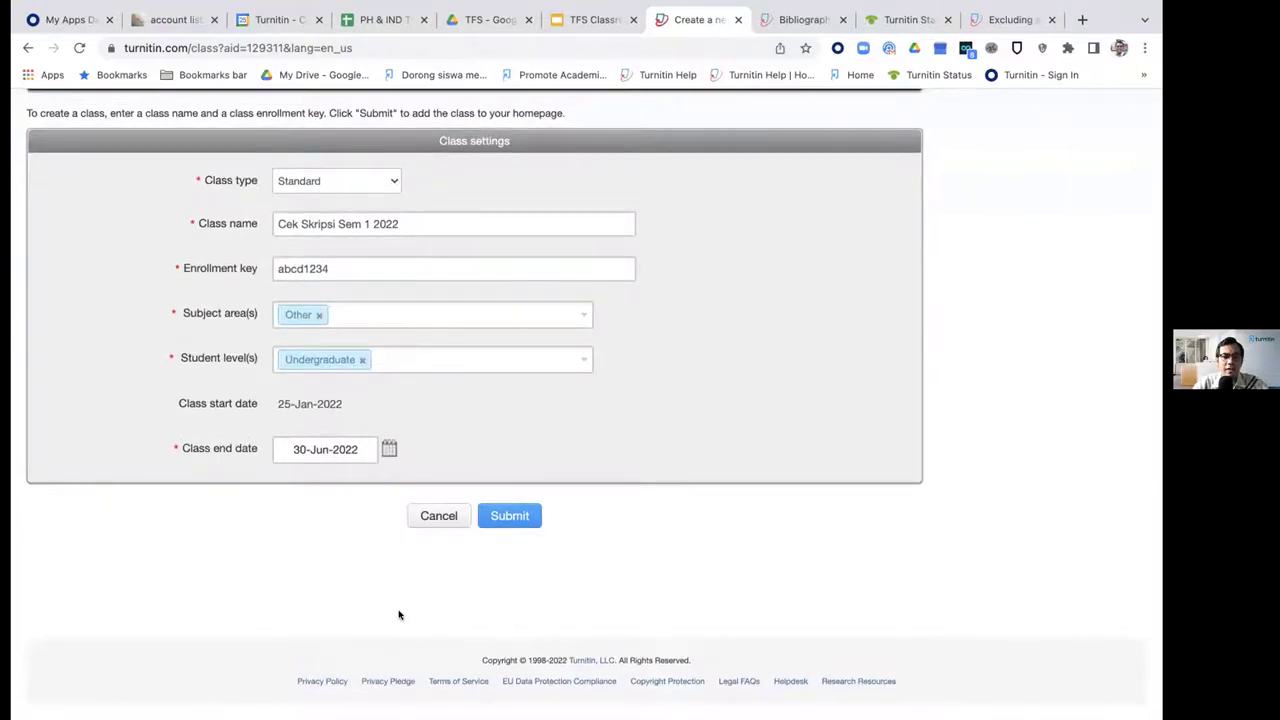
{"action": "left_click", "coordinate": [507, 517]}
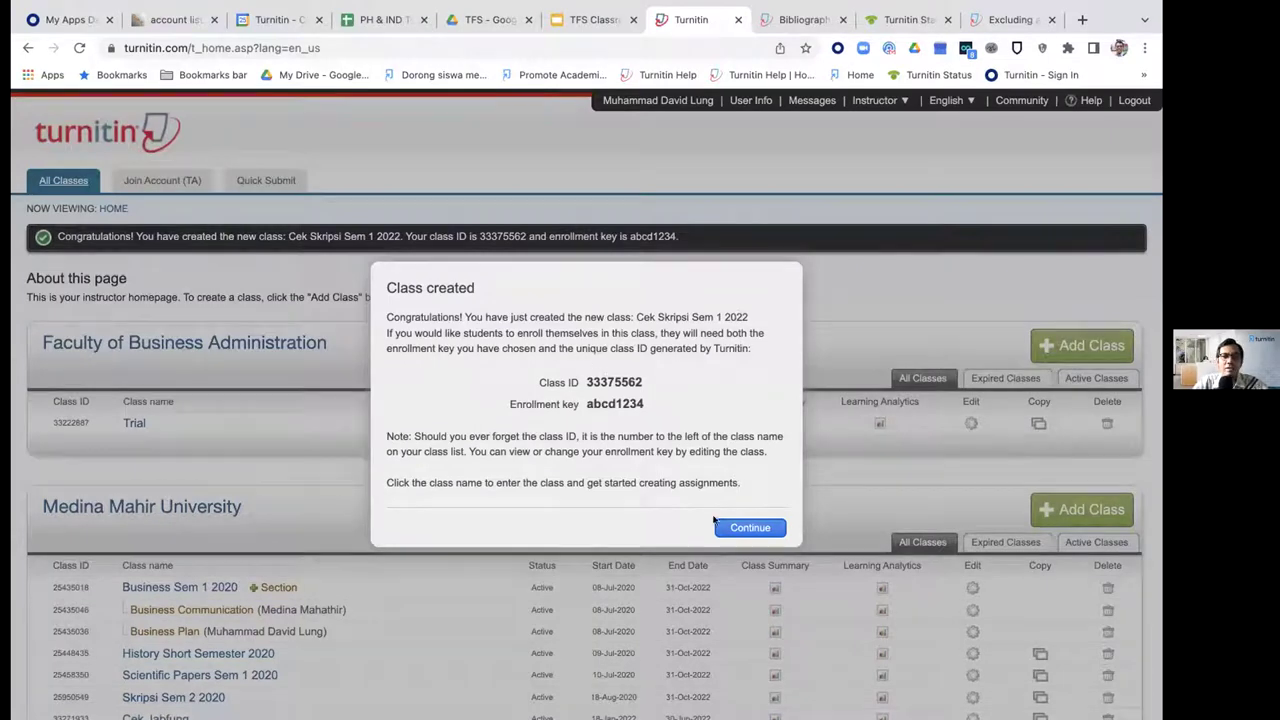
Dismiss the class-created confirmation and open the Komunikasi Publik Sem 2 2020 class settings.
{"action": "left_click", "coordinate": [749, 528]}
{"action": "scroll", "coordinate": [723, 526], "scroll_direction": "down", "scroll_amount": 5}
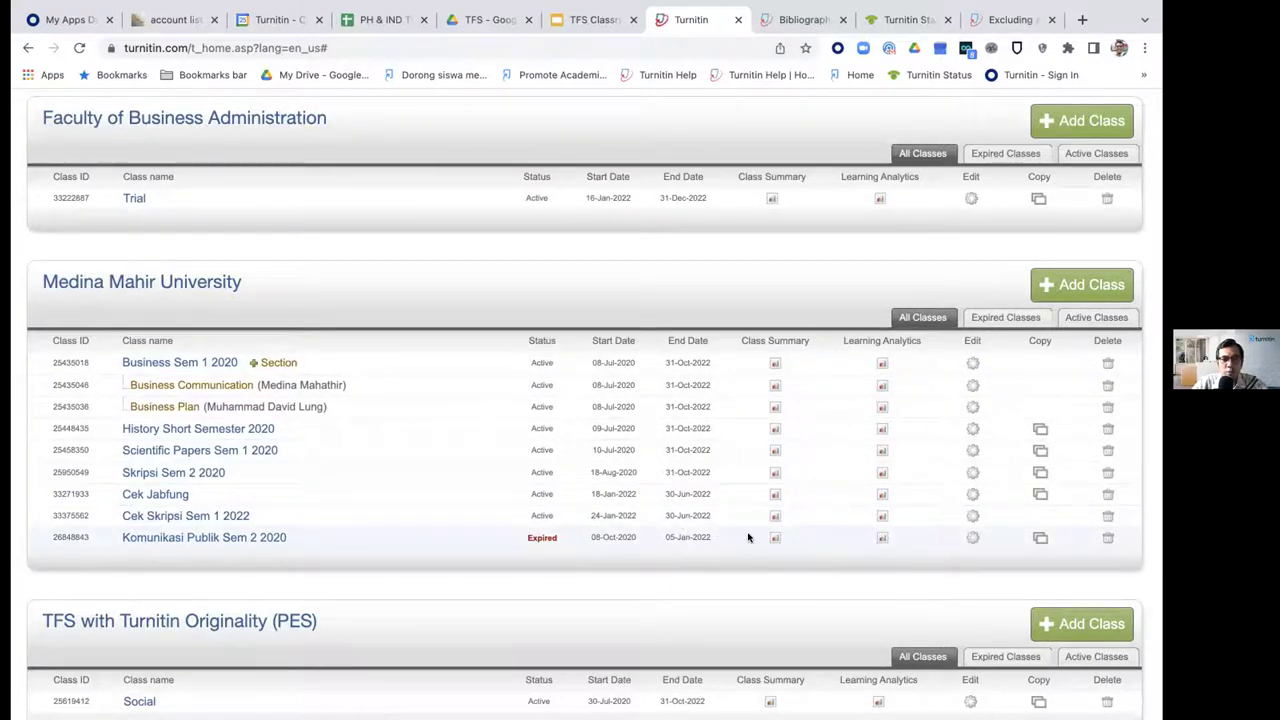
{"action": "left_click", "coordinate": [970, 537]}
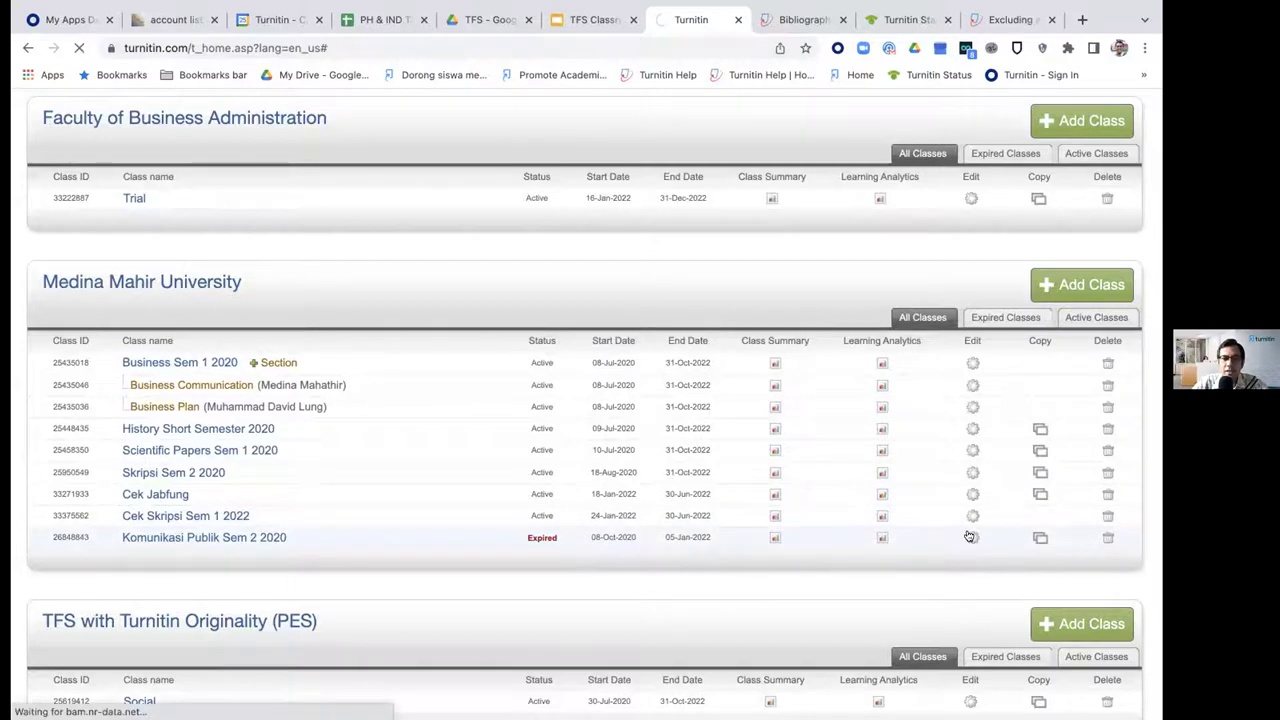
Pick 26-Jan-2022 as the Komunikasi Publik end date, then leave without submitting.
{"action": "scroll", "coordinate": [680, 528], "scroll_direction": "down", "scroll_amount": 2}
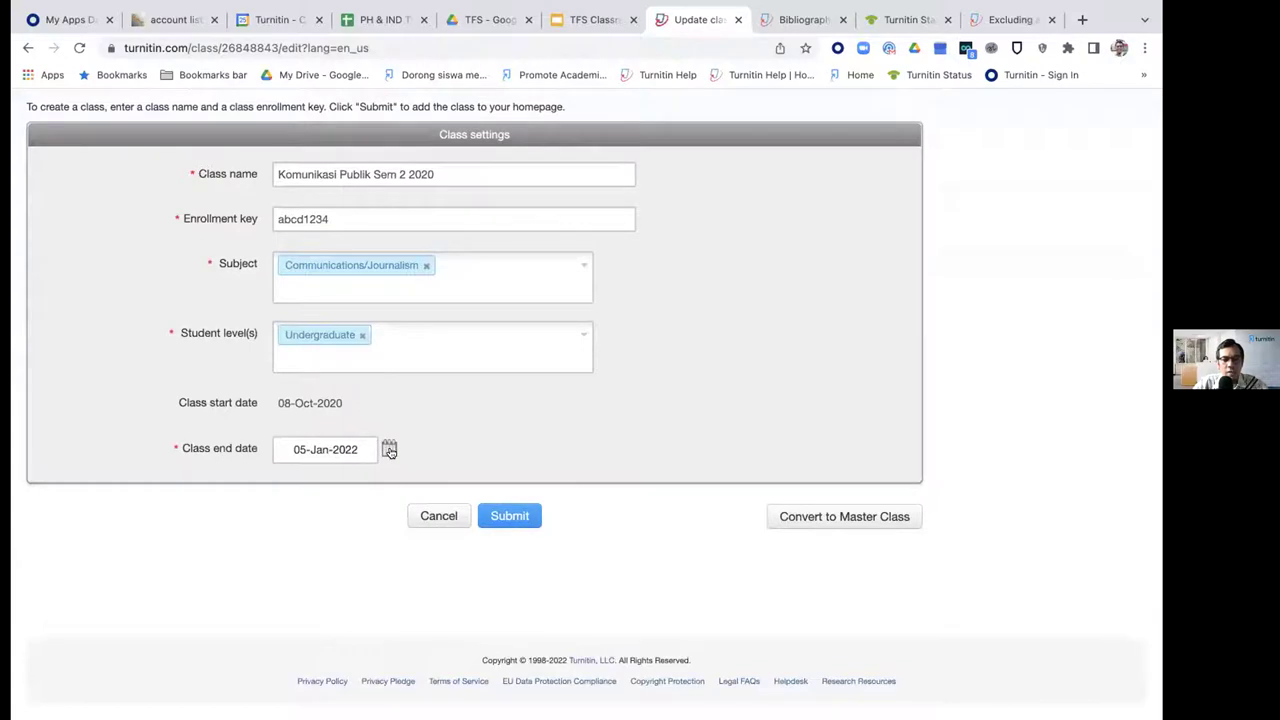
{"action": "left_click", "coordinate": [389, 450]}
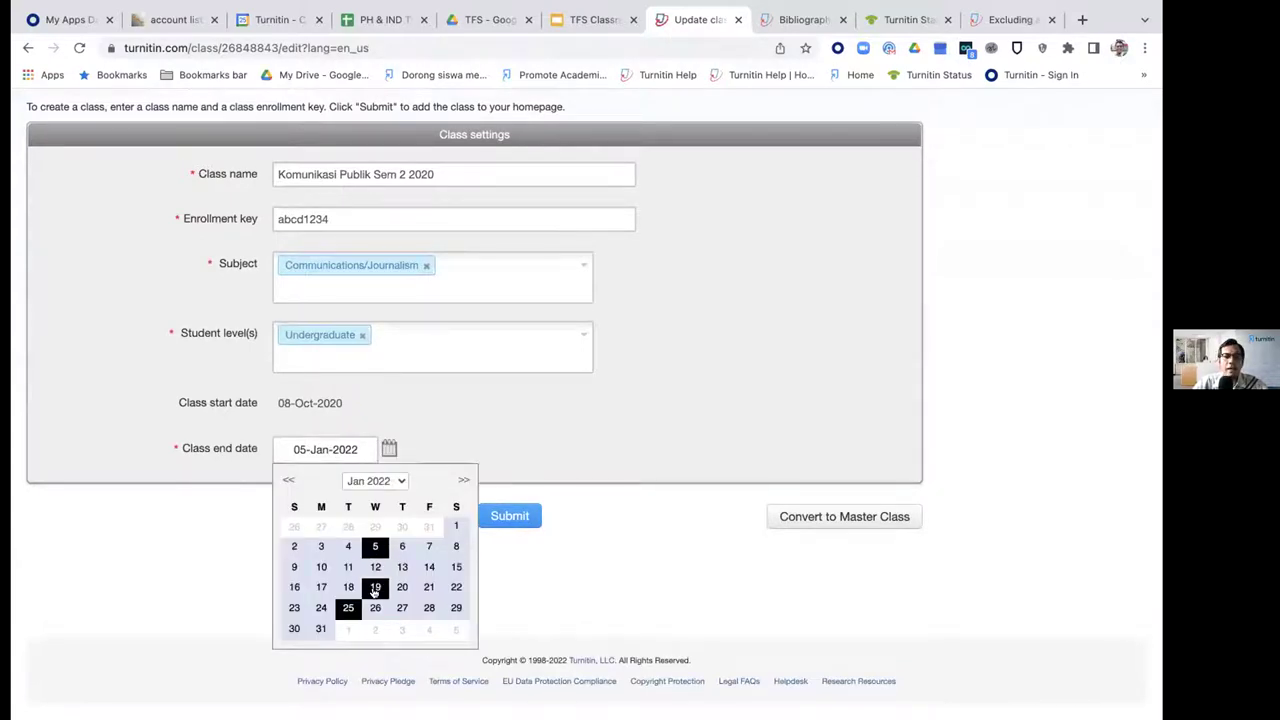
{"action": "left_click", "coordinate": [374, 607]}
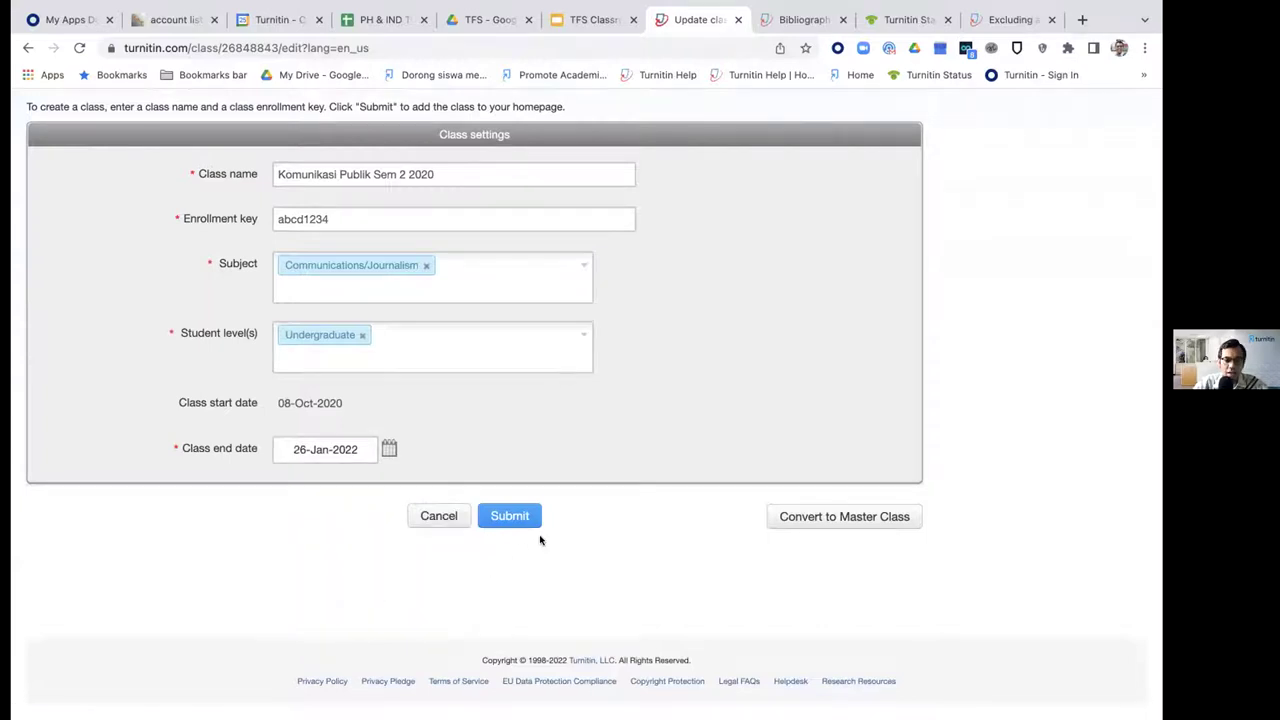
{"action": "scroll", "coordinate": [540, 540], "scroll_direction": "left", "scroll_amount": 5}
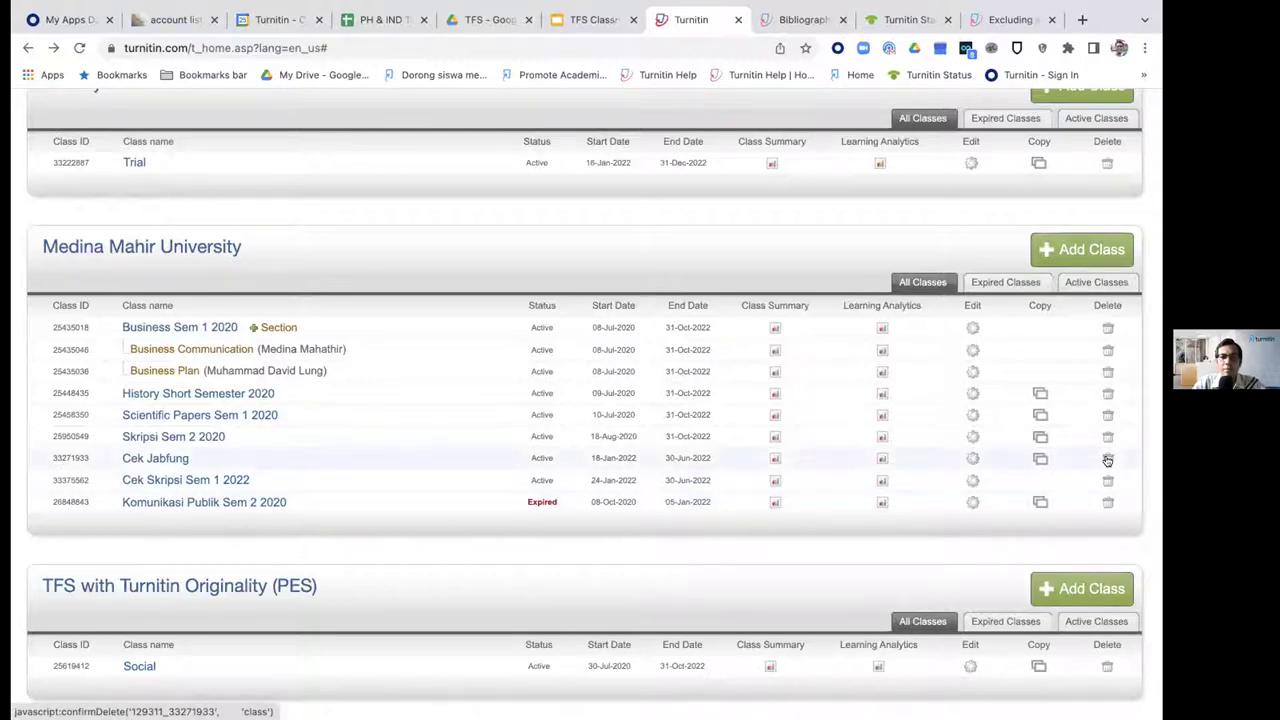
Delete the Cek Jabfung class, then open the Cek Skripsi Sem 1 2022 class.
{"action": "left_click", "coordinate": [1107, 459]}
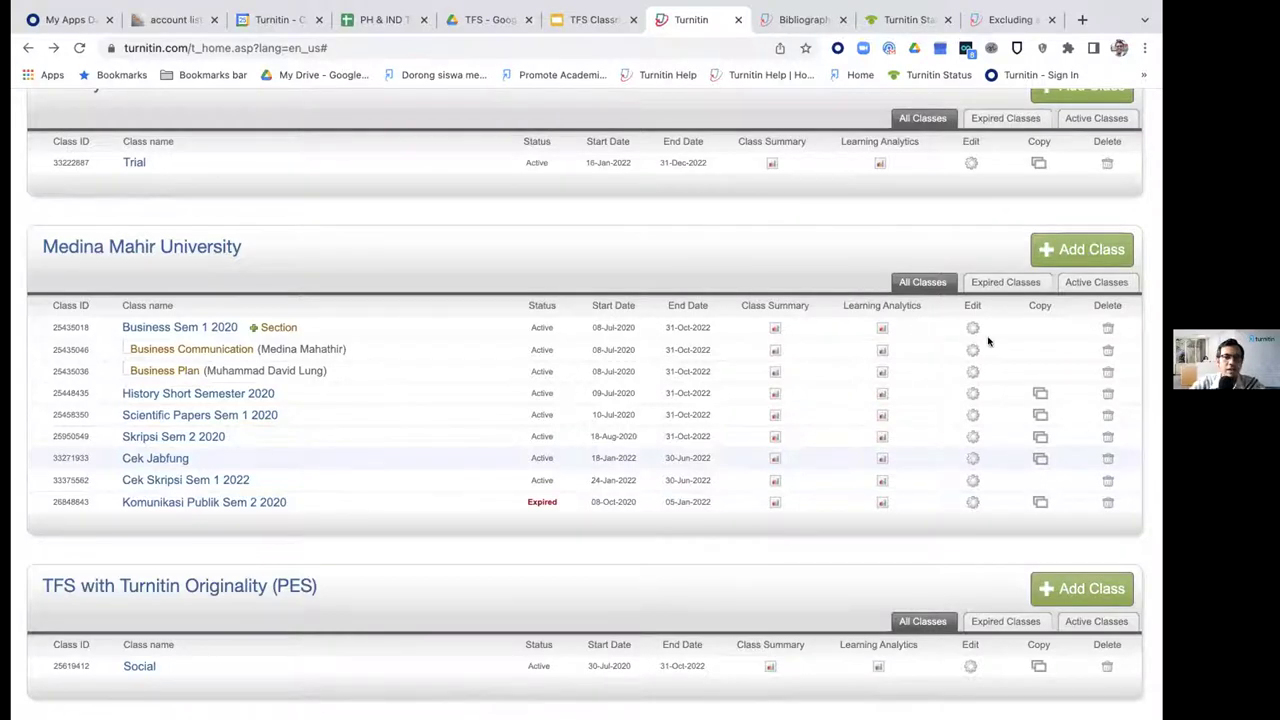
{"action": "key", "text": "super+r"}
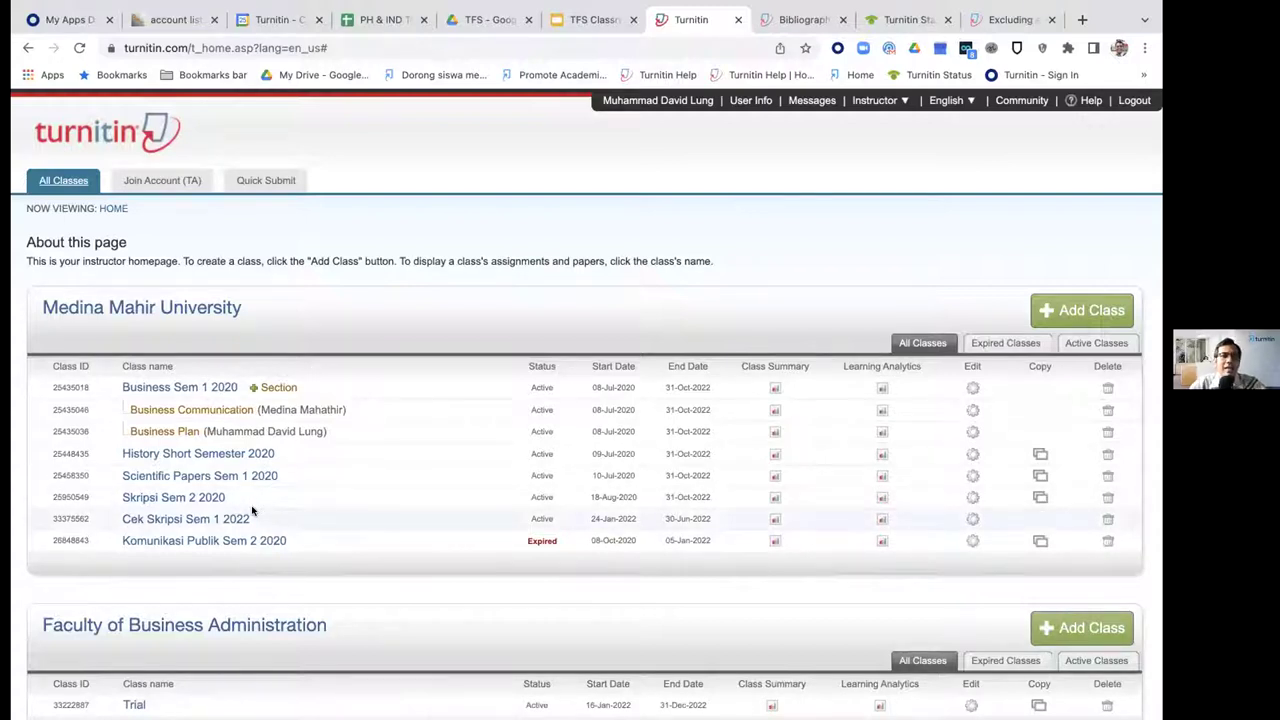
{"action": "left_click", "coordinate": [200, 522]}
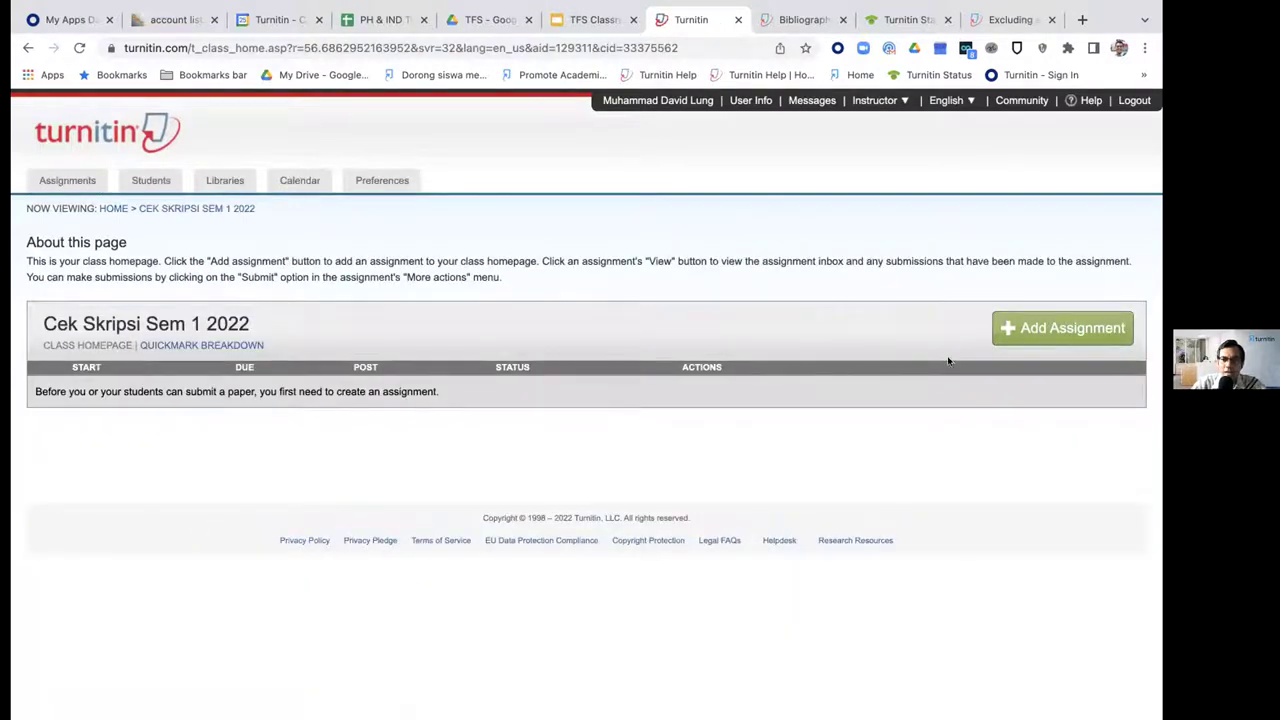
Start a new assignment in Cek Skripsi Sem 1 2022 titled 'Bab 1'.
{"action": "left_click", "coordinate": [1068, 325]}
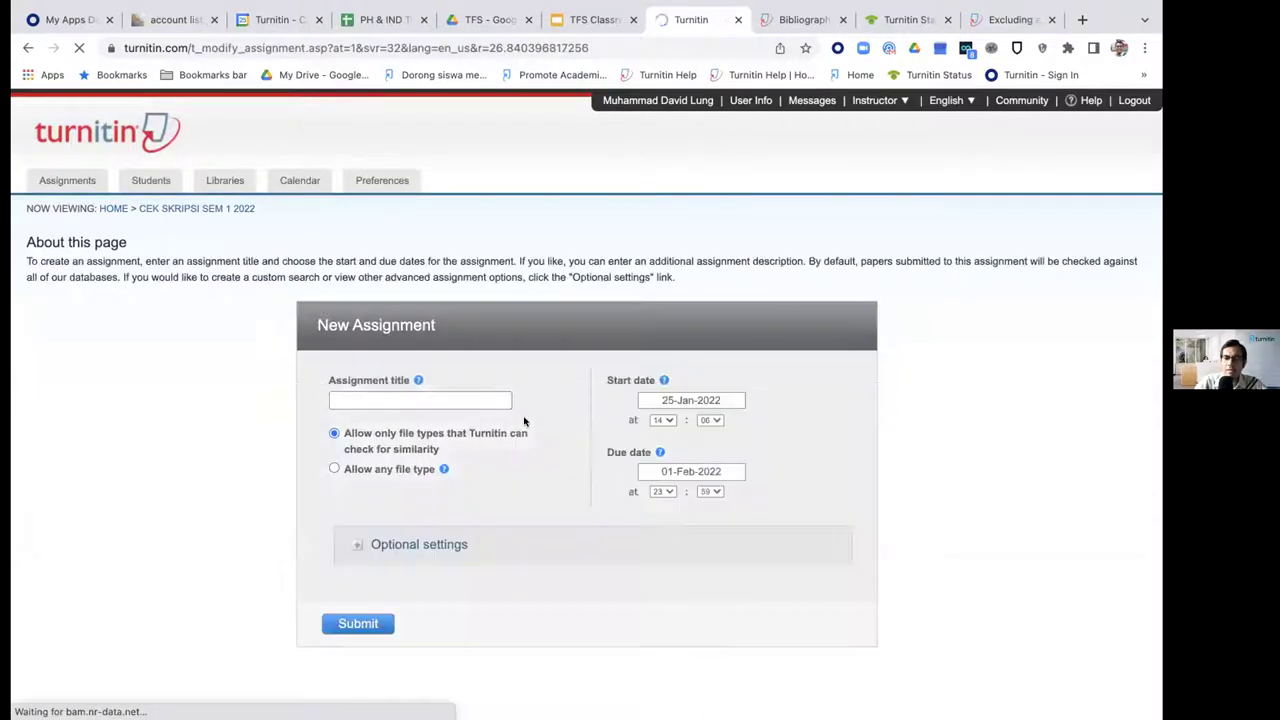
{"action": "left_click", "coordinate": [375, 398]}
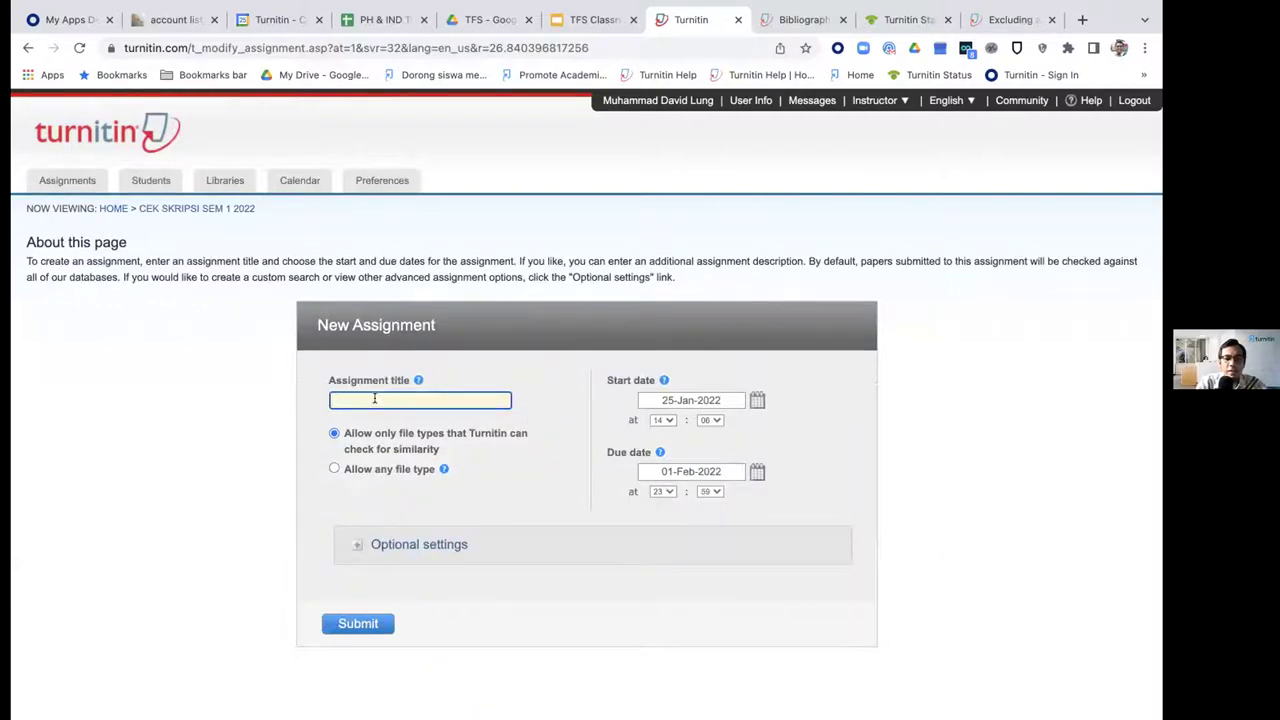
{"action": "type", "text": "Bab 1"}
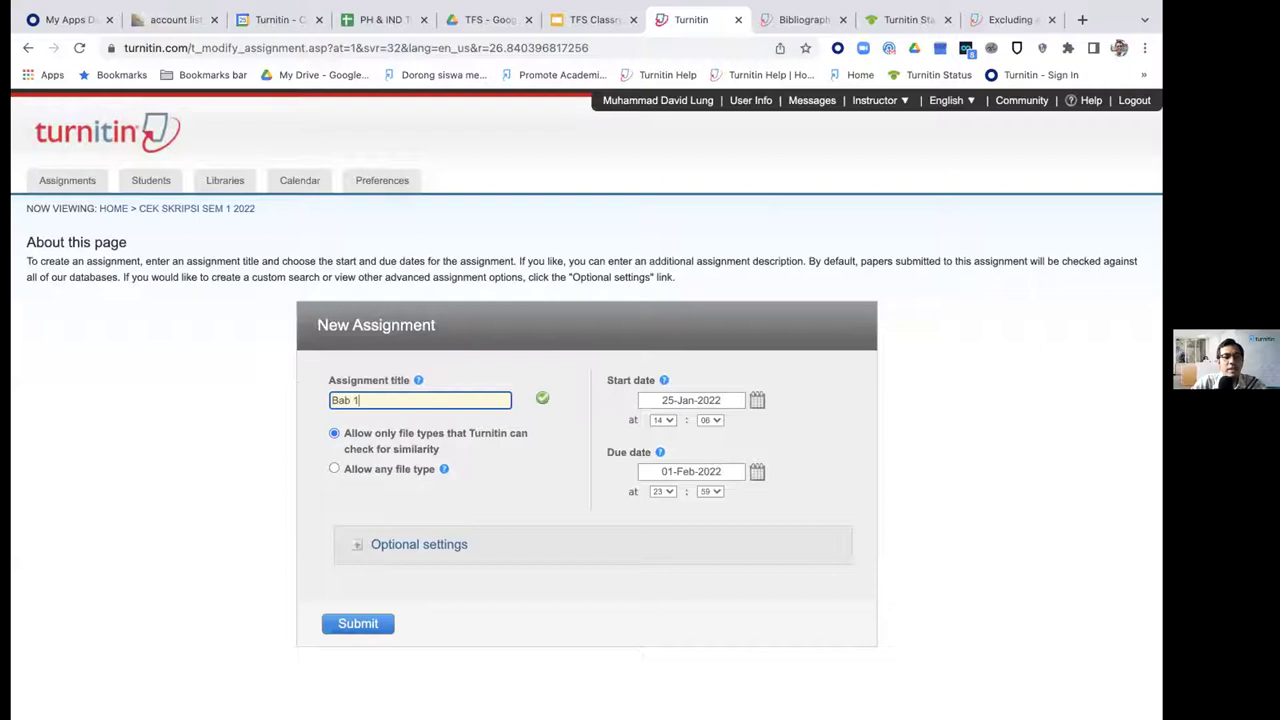
{"action": "left_click", "coordinate": [269, 419]}
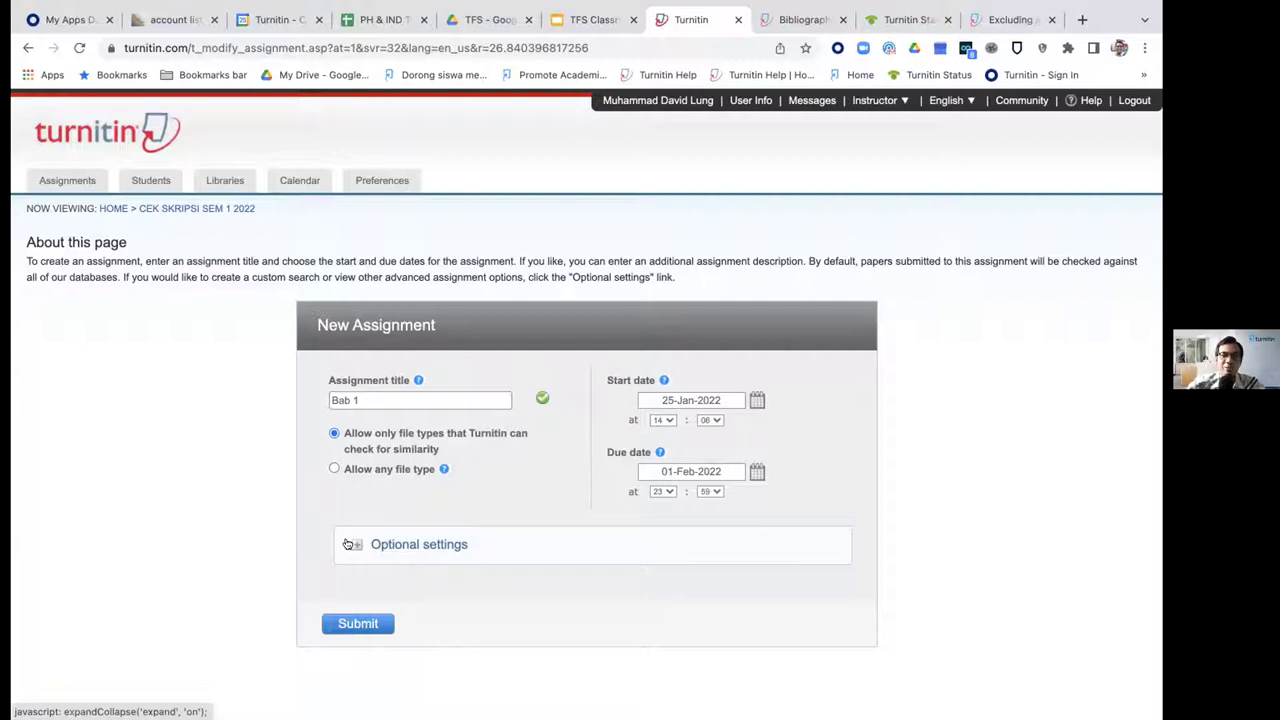
Expand the Bab 1 assignment's optional settings and review the similarity options.
{"action": "left_click", "coordinate": [347, 544]}
{"action": "scroll", "coordinate": [388, 461], "scroll_direction": "down", "scroll_amount": 2}
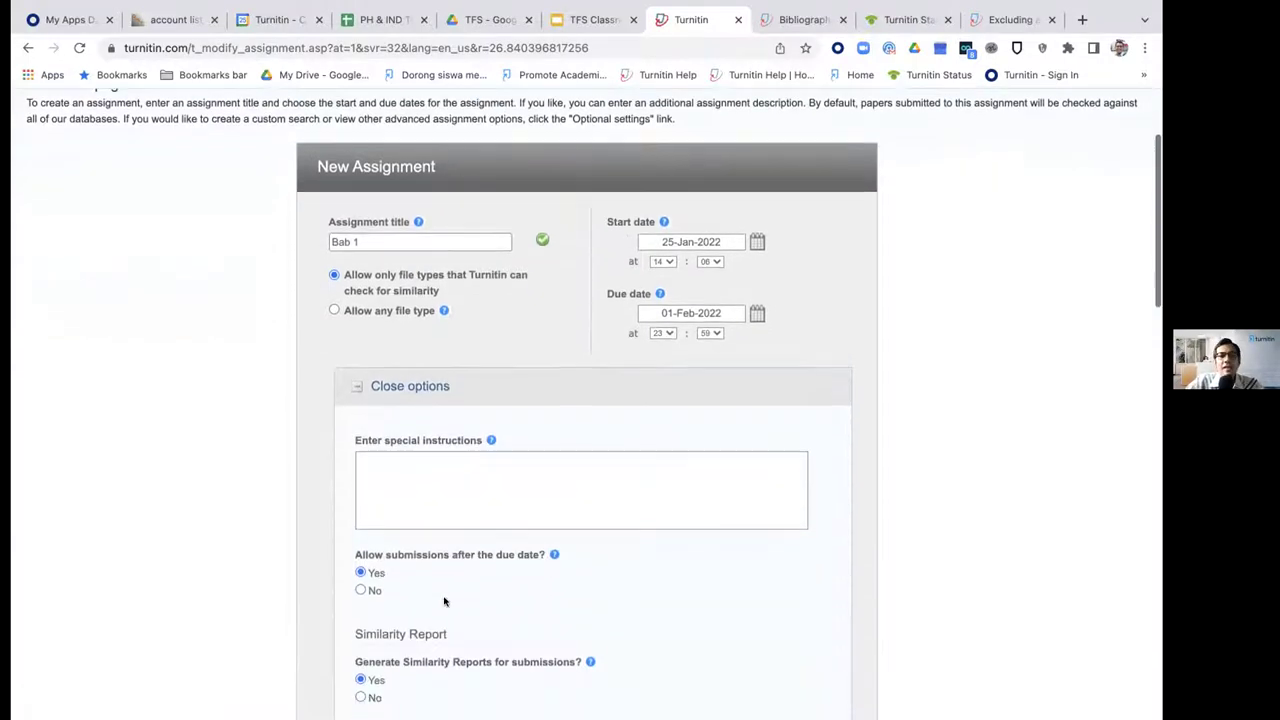
{"action": "scroll", "coordinate": [388, 461], "scroll_direction": "down", "scroll_amount": 1}
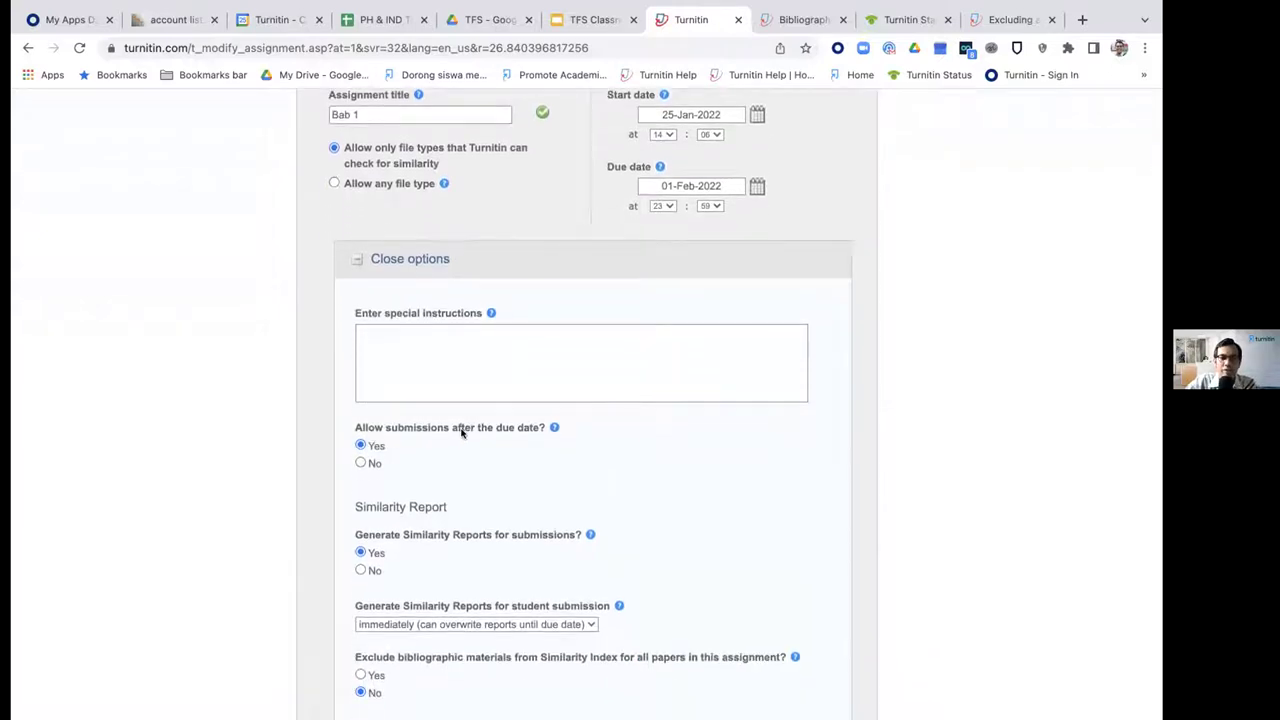
{"action": "scroll", "coordinate": [461, 432], "scroll_direction": "up", "scroll_amount": 1}
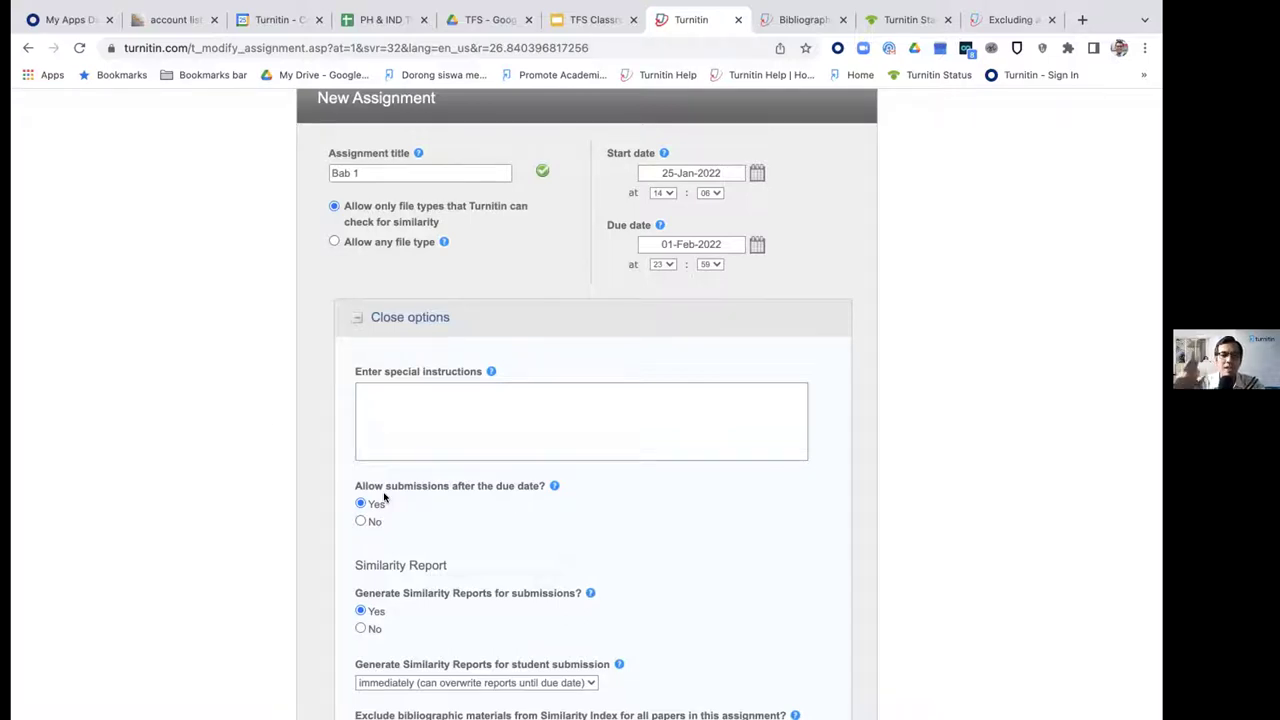
{"action": "scroll", "coordinate": [364, 535], "scroll_direction": "down", "scroll_amount": 1}
{"action": "scroll", "coordinate": [364, 535], "scroll_direction": "down", "scroll_amount": 3}
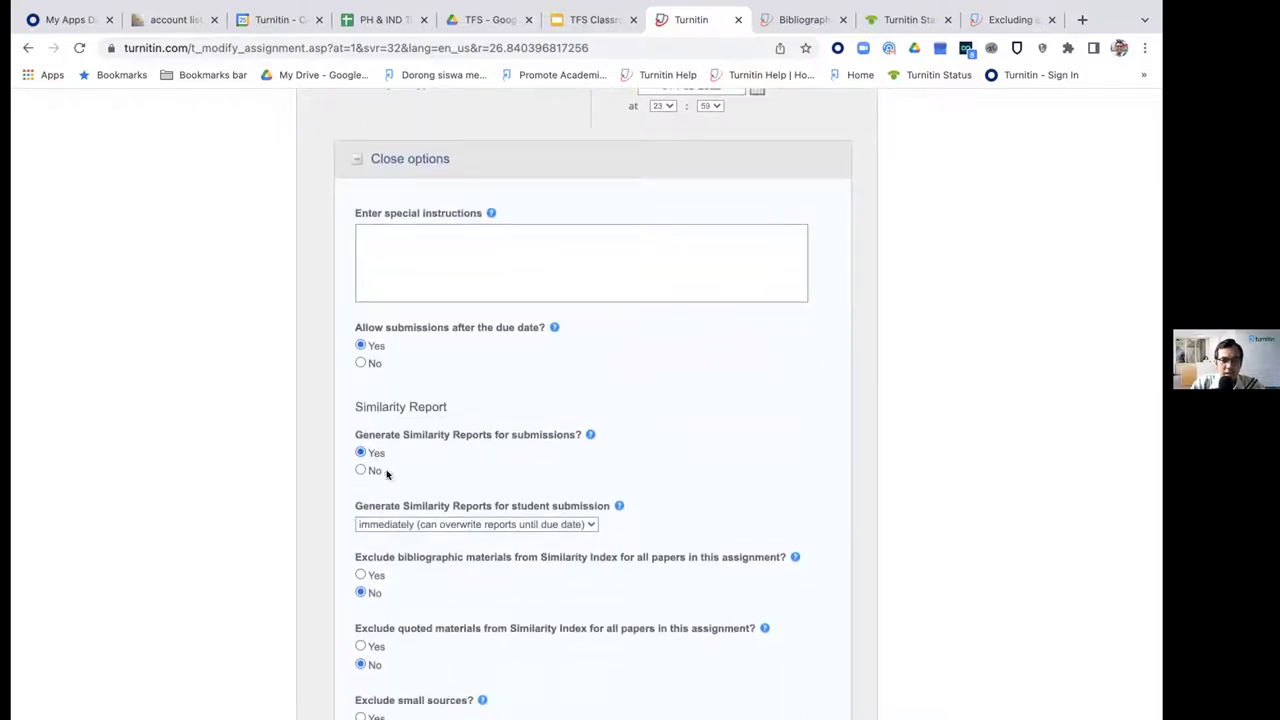
{"action": "scroll", "coordinate": [420, 505], "scroll_direction": "down", "scroll_amount": 2}
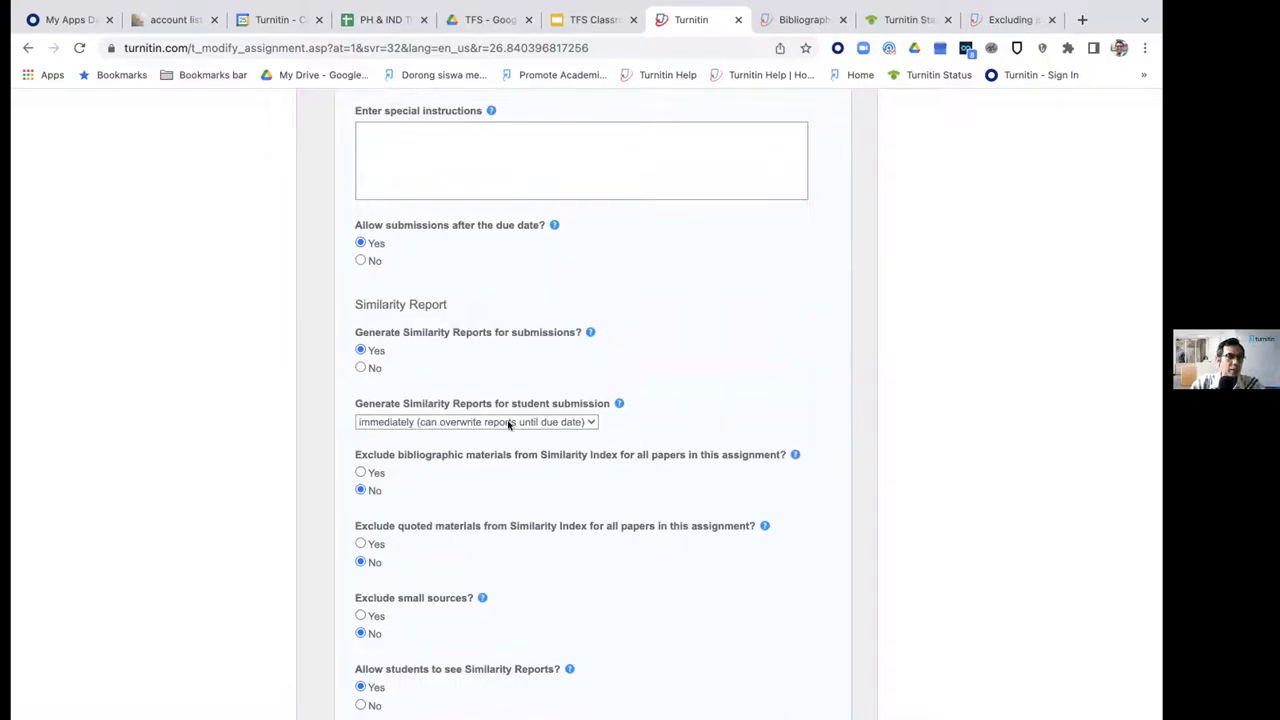
{"action": "scroll", "coordinate": [508, 424], "scroll_direction": "down", "scroll_amount": 3}
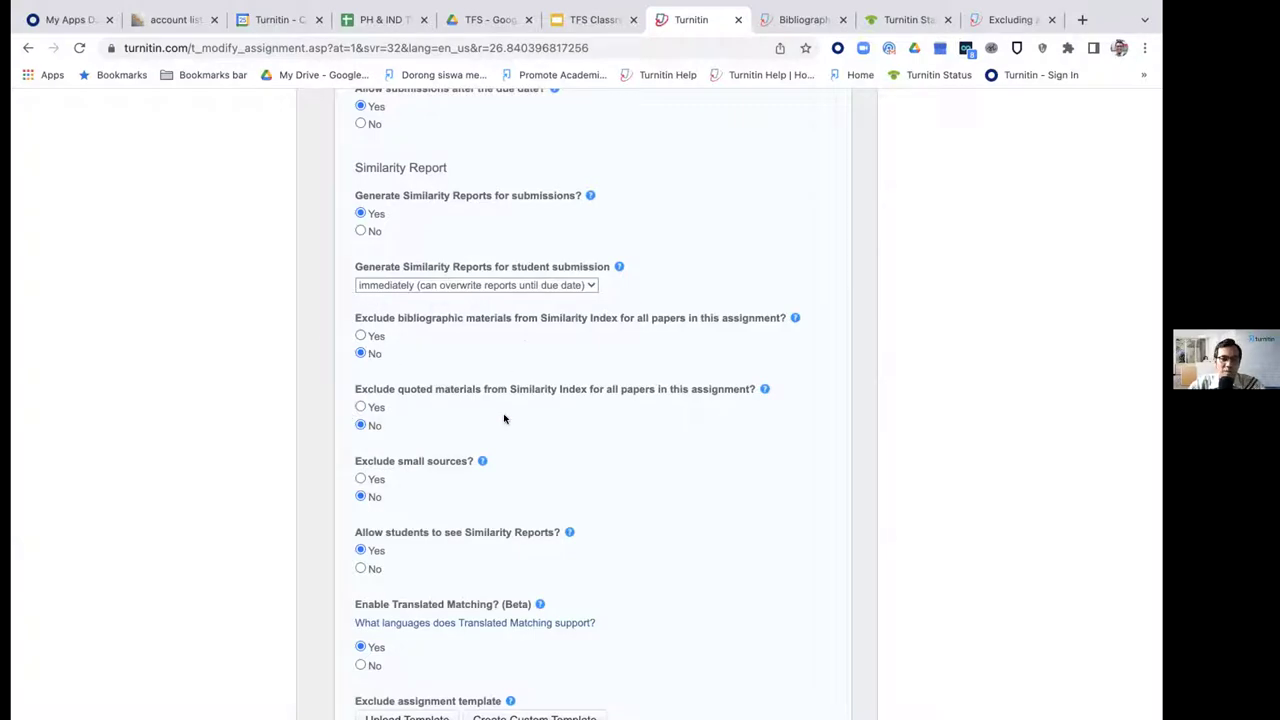
{"action": "scroll", "coordinate": [387, 411], "scroll_direction": "down", "scroll_amount": 3}
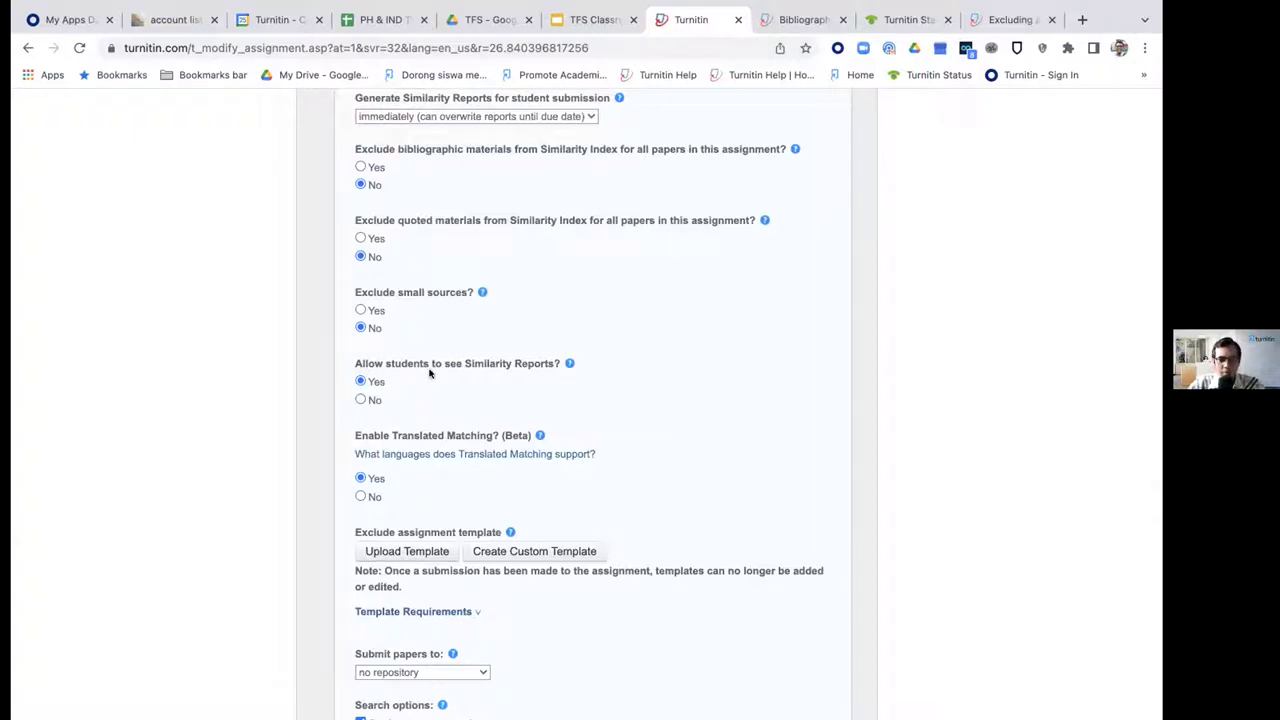
{"action": "scroll", "coordinate": [430, 373], "scroll_direction": "down", "scroll_amount": 2}
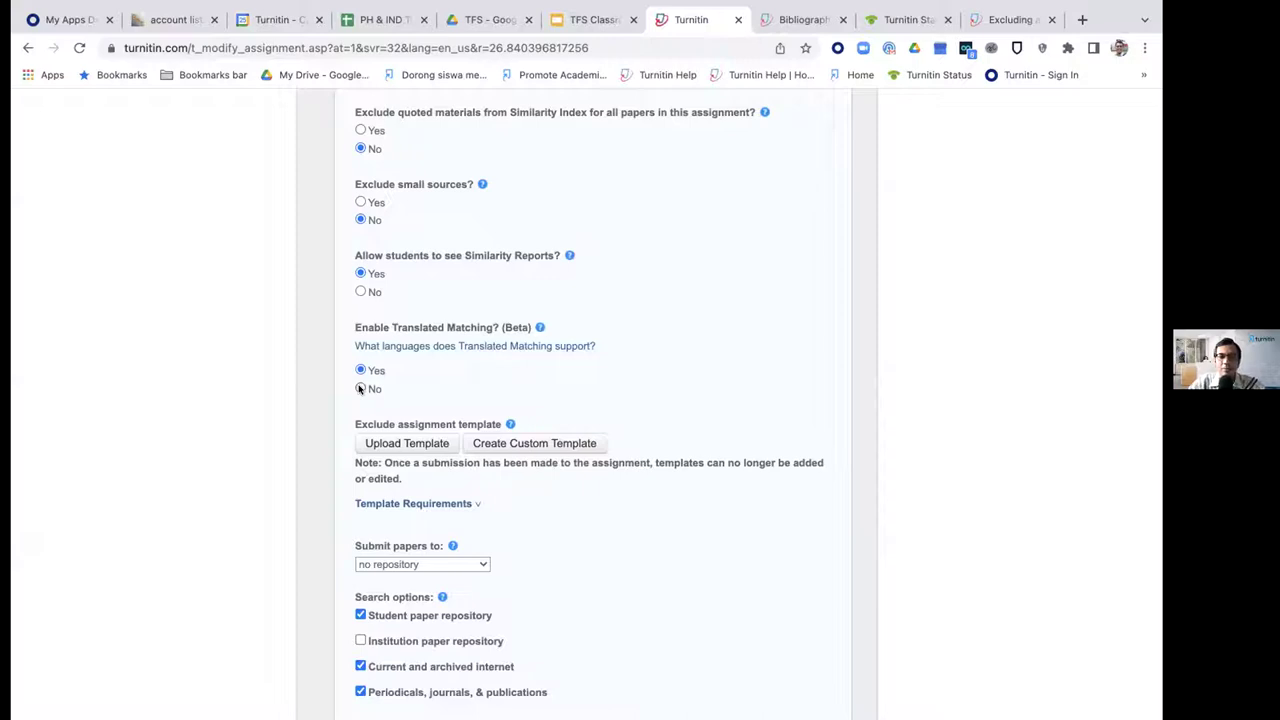
Toggle Translated Matching off and back on, leaving it enabled.
{"action": "left_click", "coordinate": [360, 389]}
{"action": "left_click", "coordinate": [361, 369]}
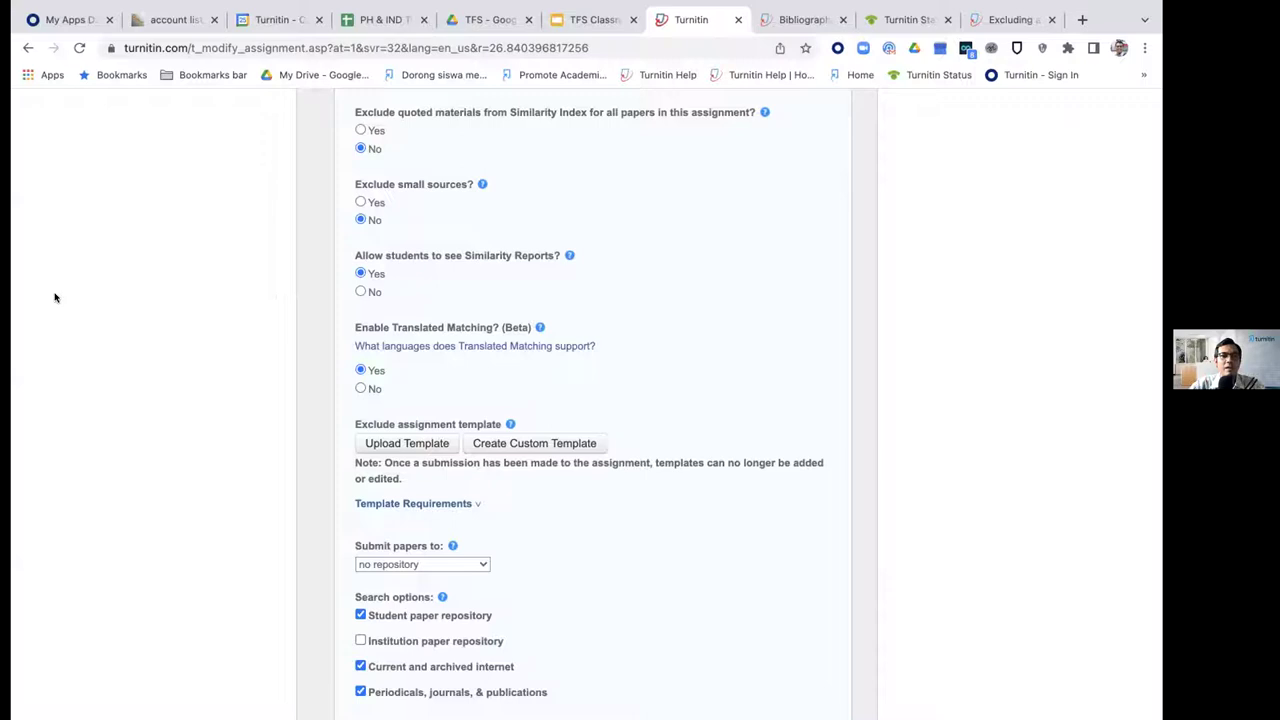
{"action": "mouse_move", "coordinate": [538, 6]}
{"action": "scroll", "coordinate": [520, 407], "scroll_direction": "down", "scroll_amount": 1}
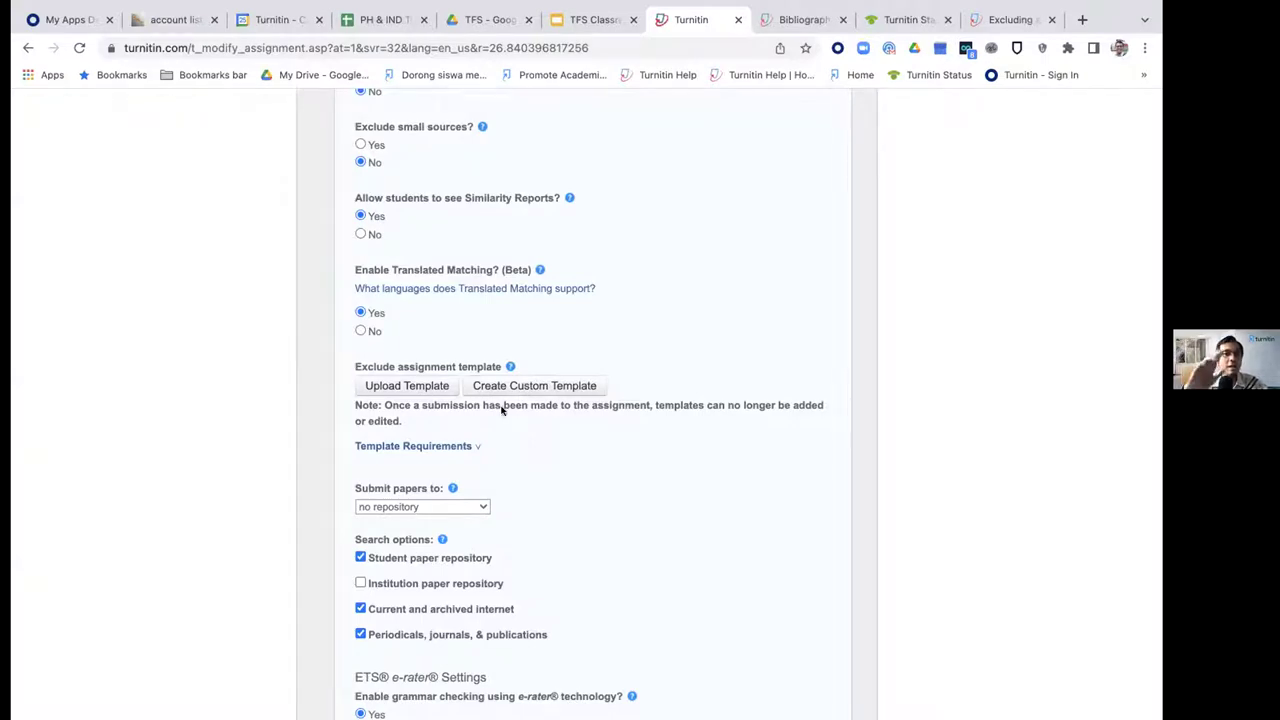
Expand the Template Requirements, then switch to the Google Drive Assignment Samples folder.
{"action": "left_click", "coordinate": [465, 447]}
{"action": "scroll", "coordinate": [465, 448], "scroll_direction": "down", "scroll_amount": 3}
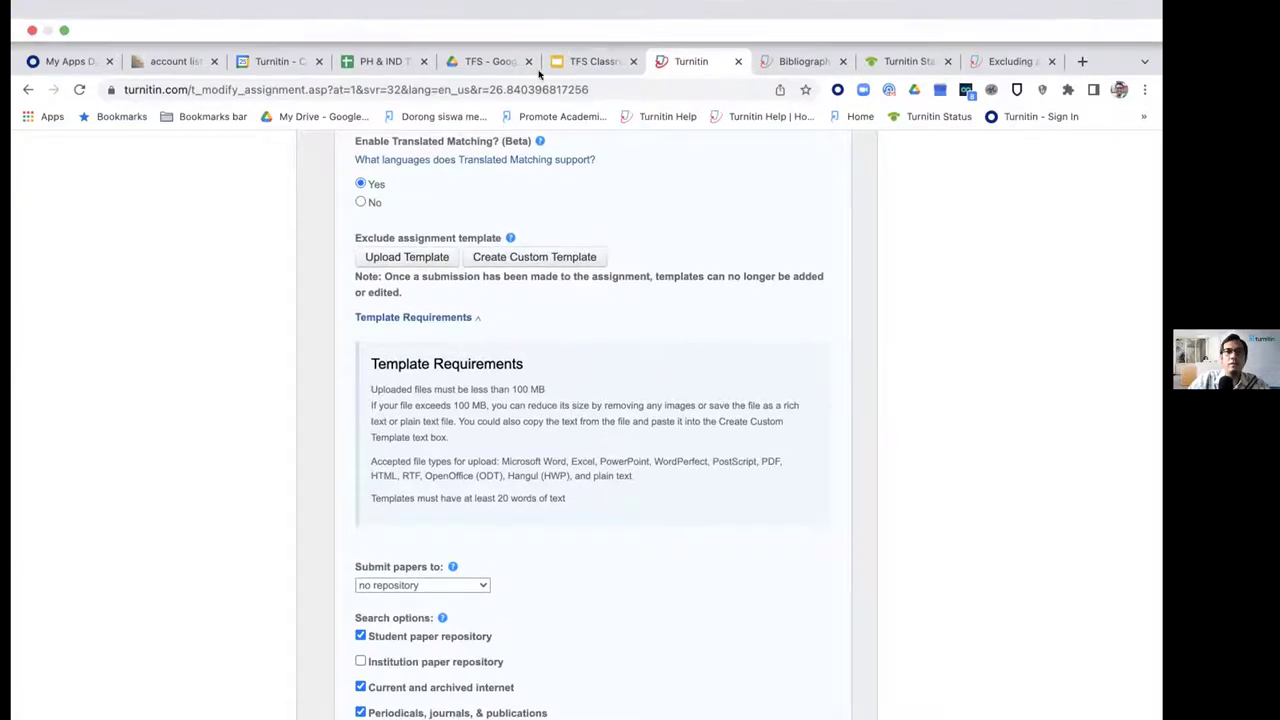
{"action": "left_click", "coordinate": [490, 62]}
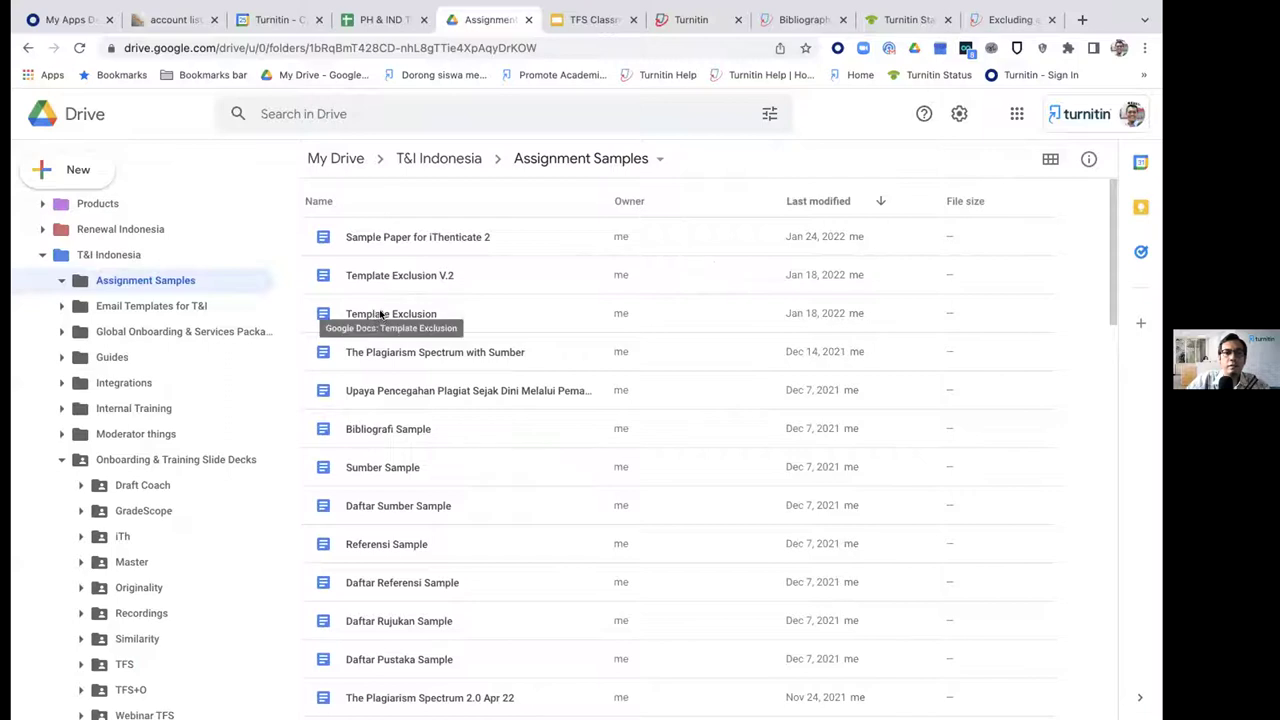
Open the Template Exclusion V.2 document from Assignment Samples in Google Docs.
{"action": "double_click", "coordinate": [414, 276]}
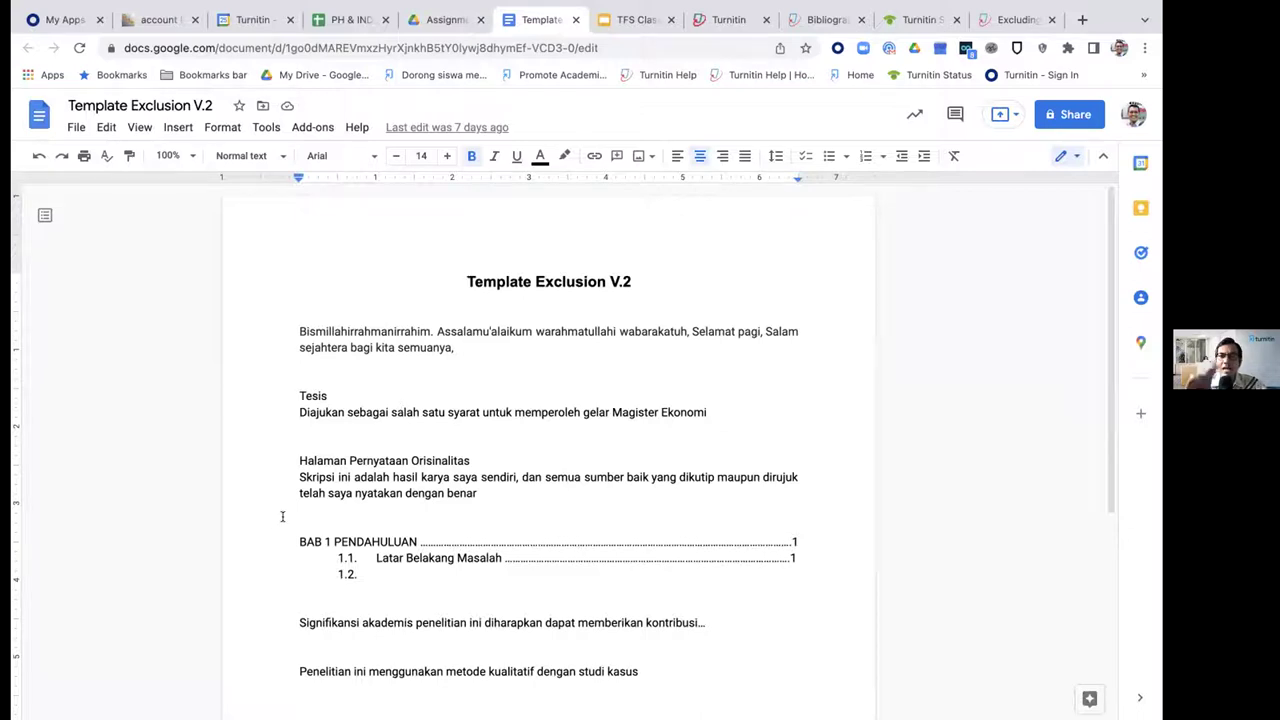
Select the full Template Exclusion V.2 text in Google Docs, then return to Turnitin's Bab 1 settings.
{"action": "scroll", "coordinate": [280, 520], "scroll_direction": "down", "scroll_amount": 4}
{"action": "scroll", "coordinate": [282, 516], "scroll_direction": "down", "scroll_amount": 1}
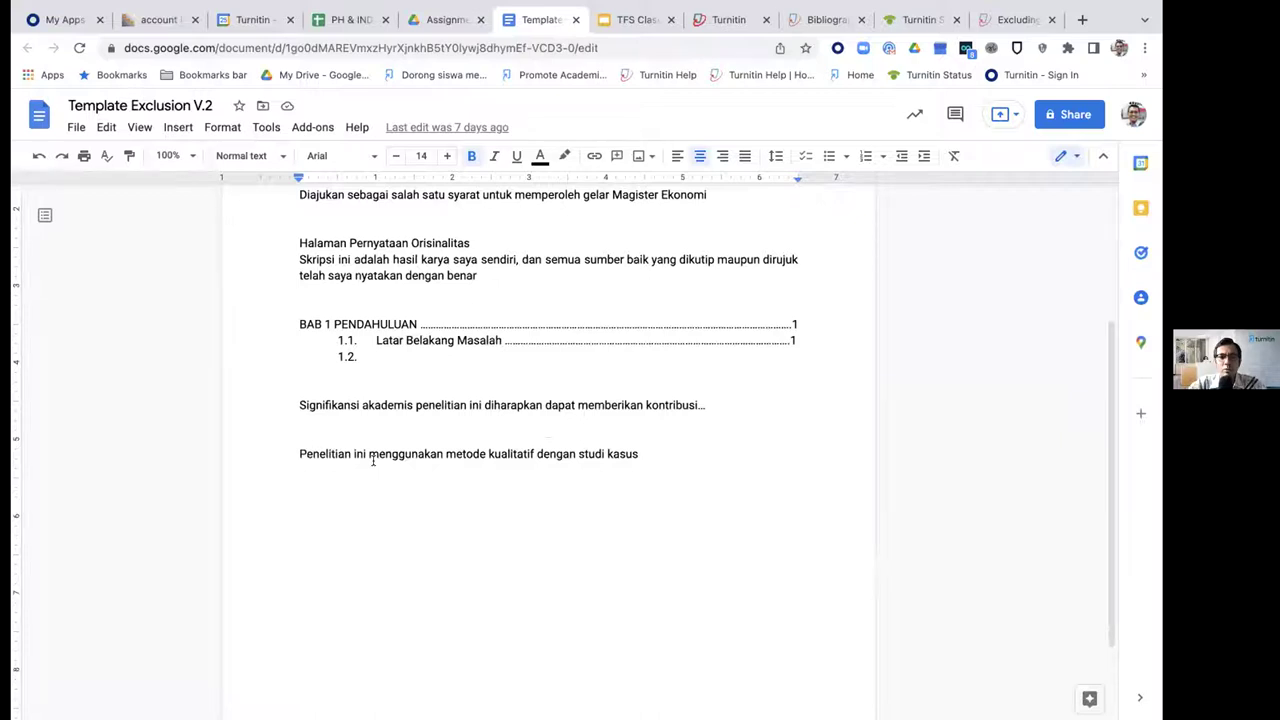
{"action": "scroll", "coordinate": [584, 454], "scroll_direction": "up", "scroll_amount": 3}
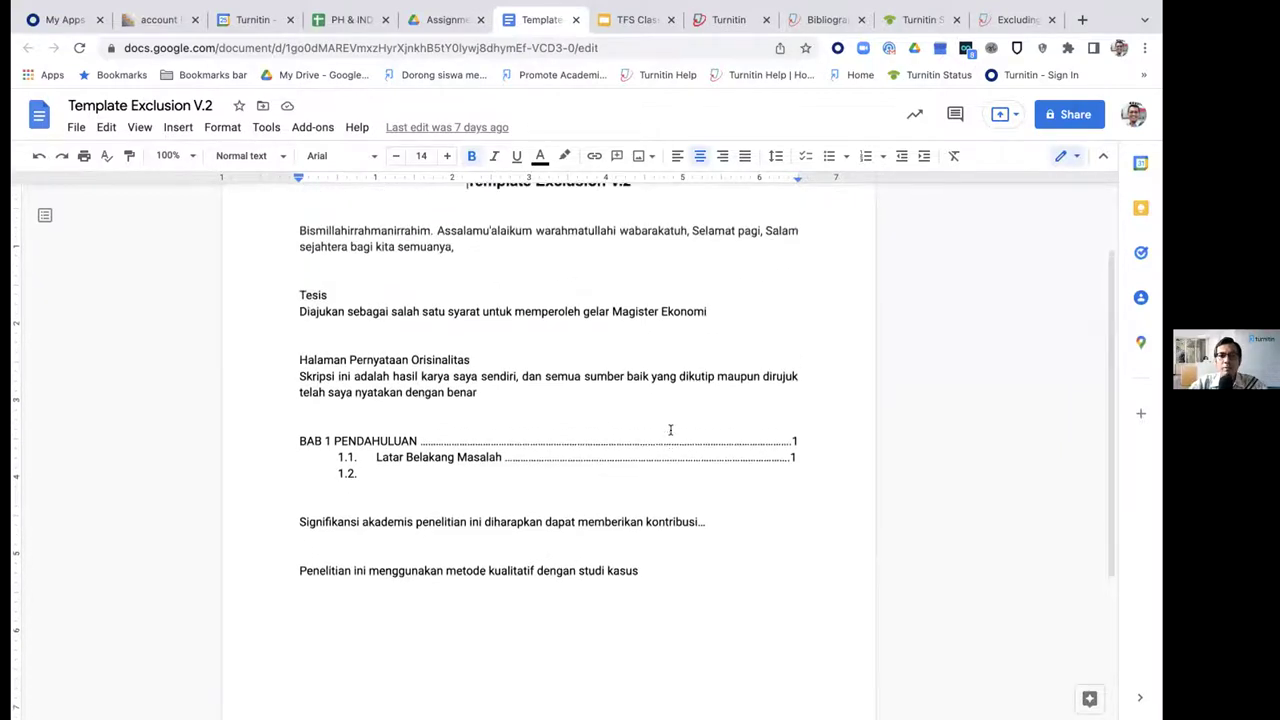
{"action": "scroll", "coordinate": [670, 430], "scroll_direction": "up", "scroll_amount": 1}
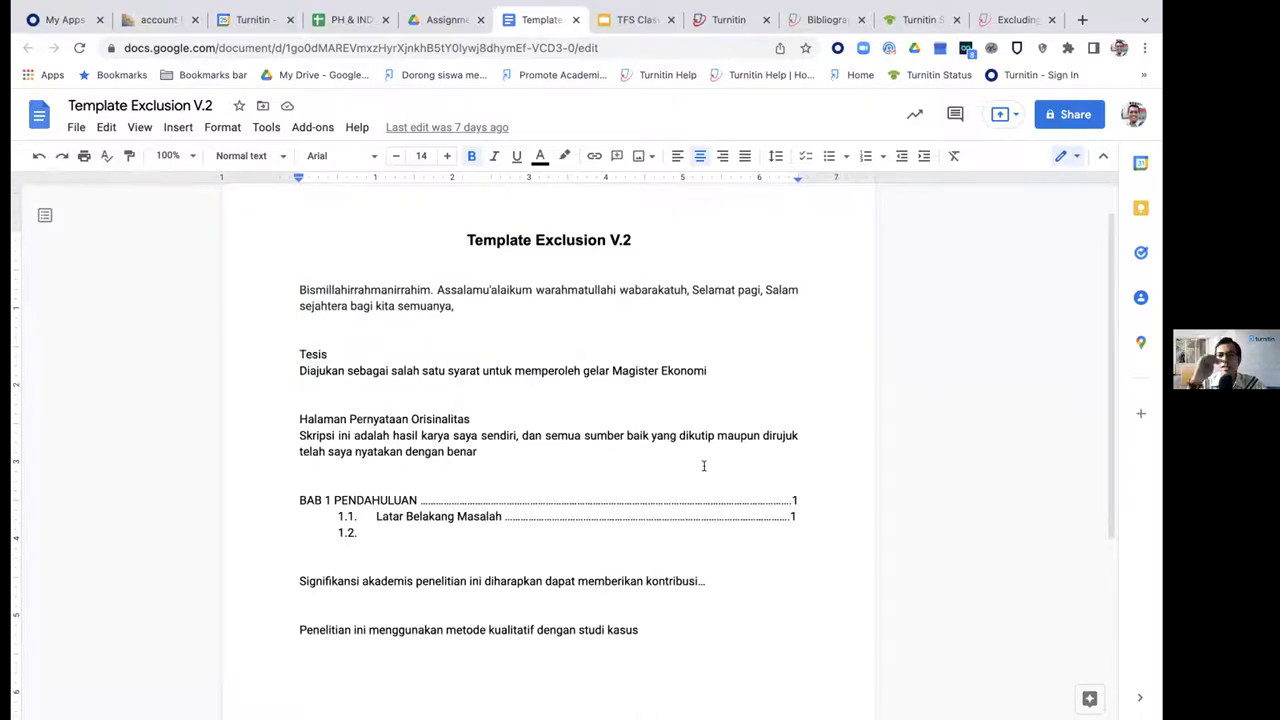
{"action": "left_click_drag", "start_coordinate": [609, 605], "coordinate": [572, 560]}
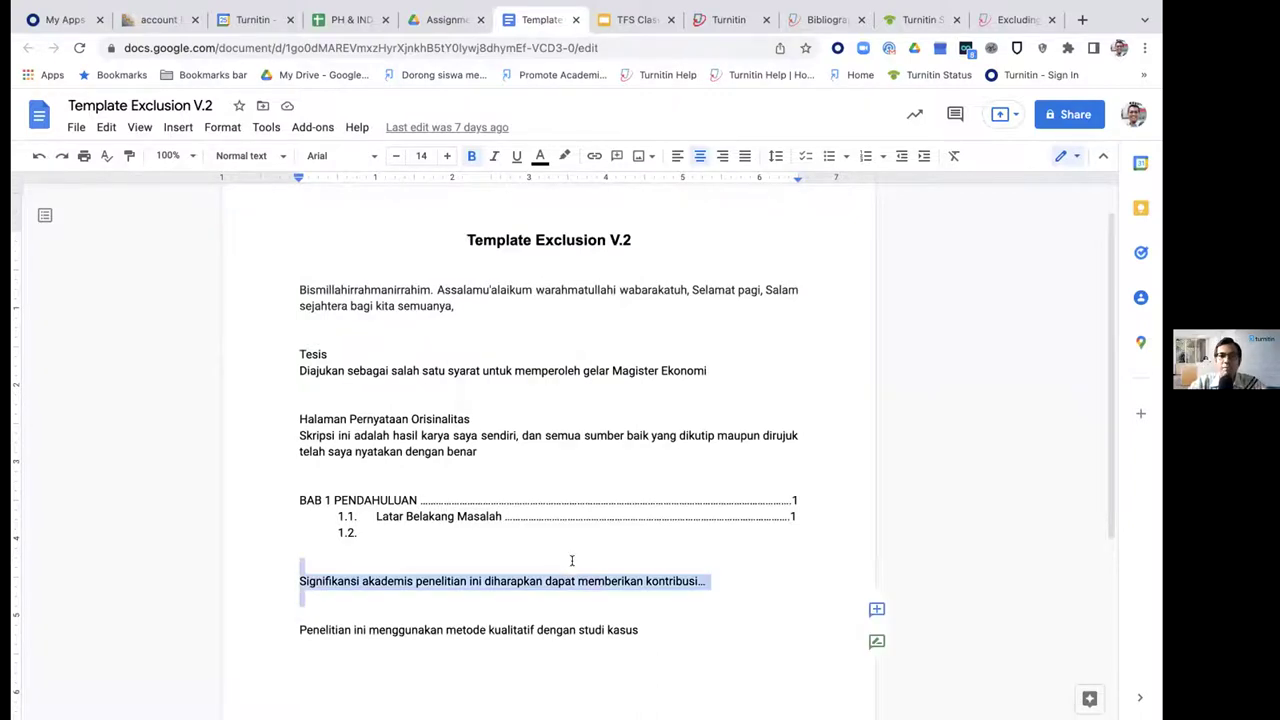
{"action": "left_click", "coordinate": [657, 629]}
{"action": "left_click_drag", "start_coordinate": [457, 471], "coordinate": [285, 292]}
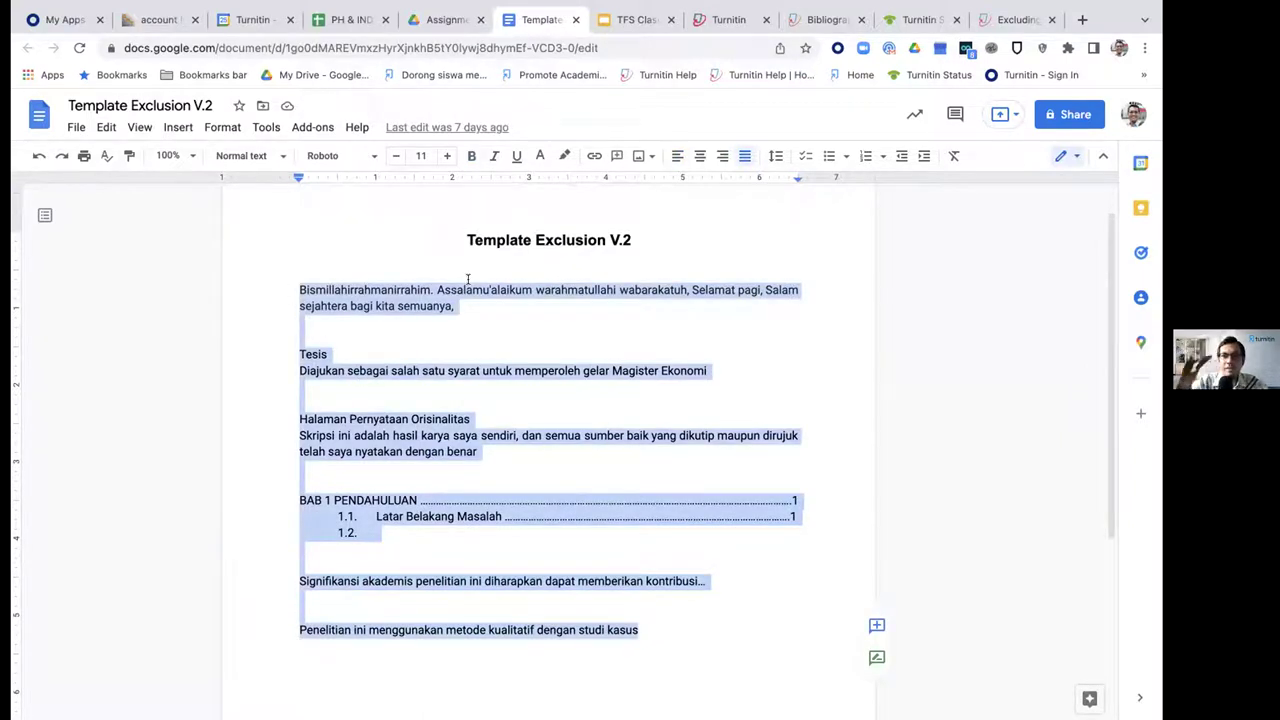
{"action": "left_click", "coordinate": [734, 20]}
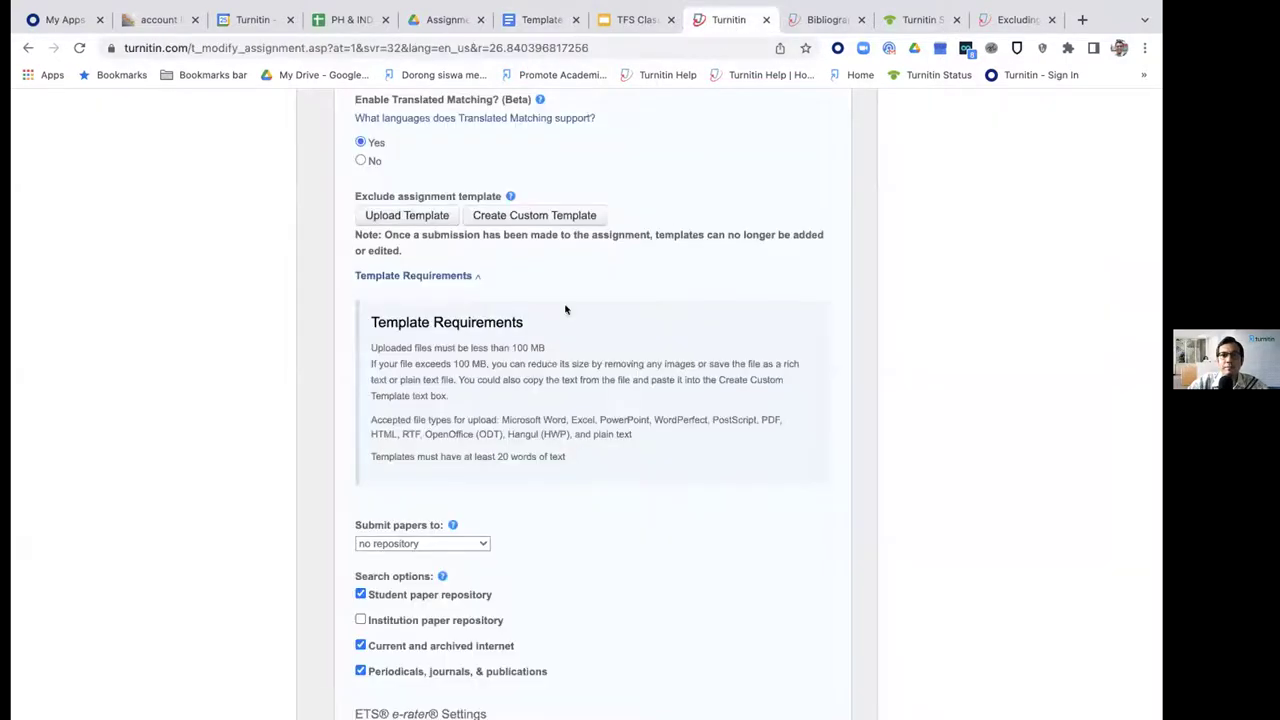
Create a custom exclusion template from the pasted Template Exclusion V.2 text and save it.
{"action": "left_click", "coordinate": [400, 216]}
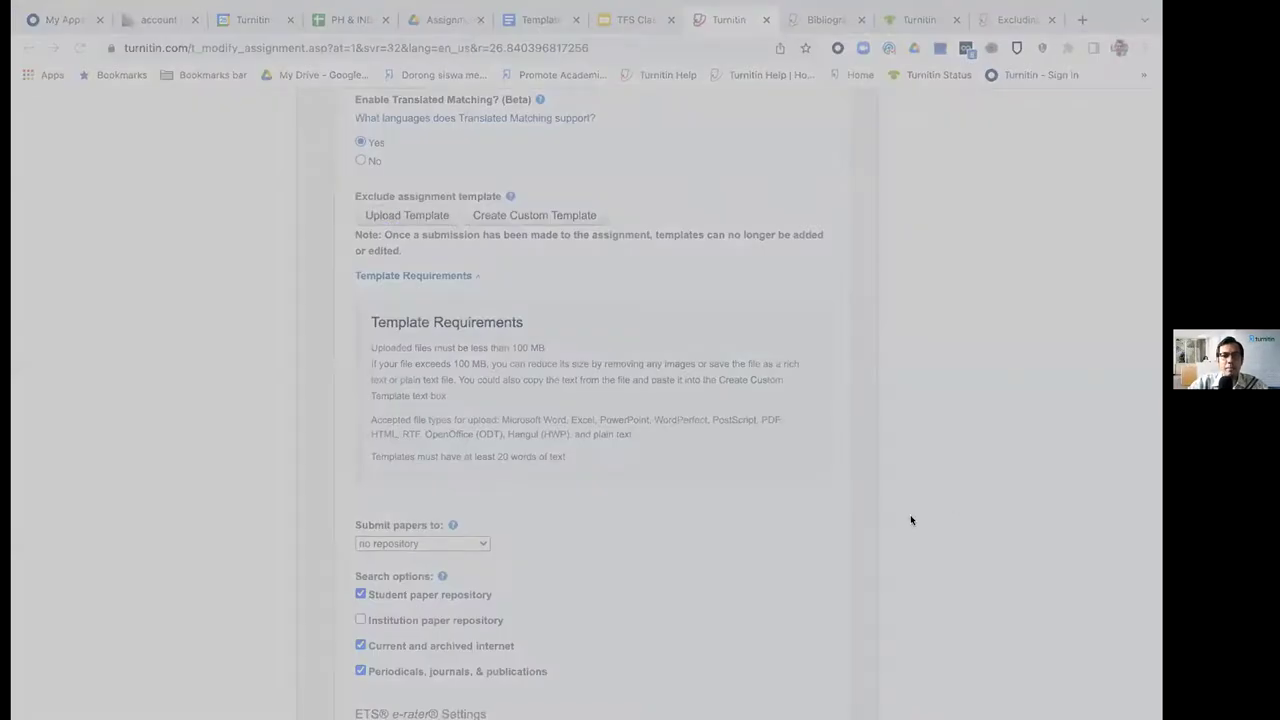
{"action": "key", "text": "Escape"}
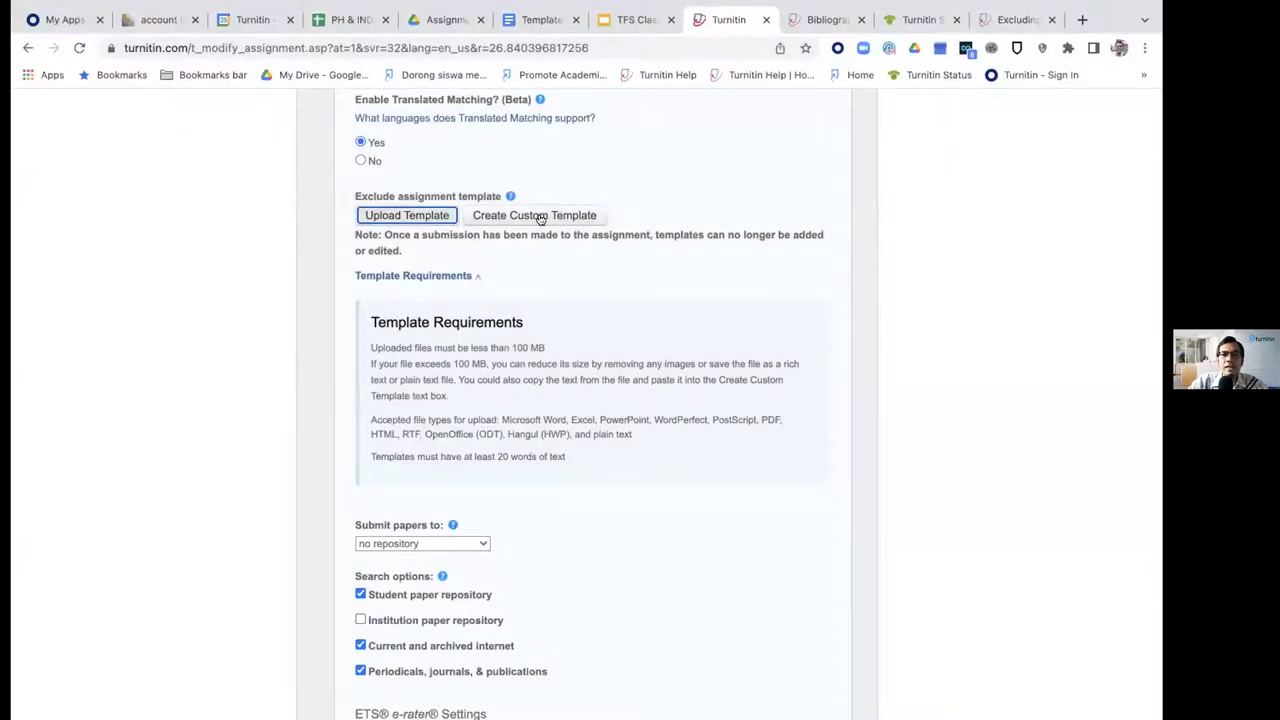
{"action": "left_click", "coordinate": [540, 216]}
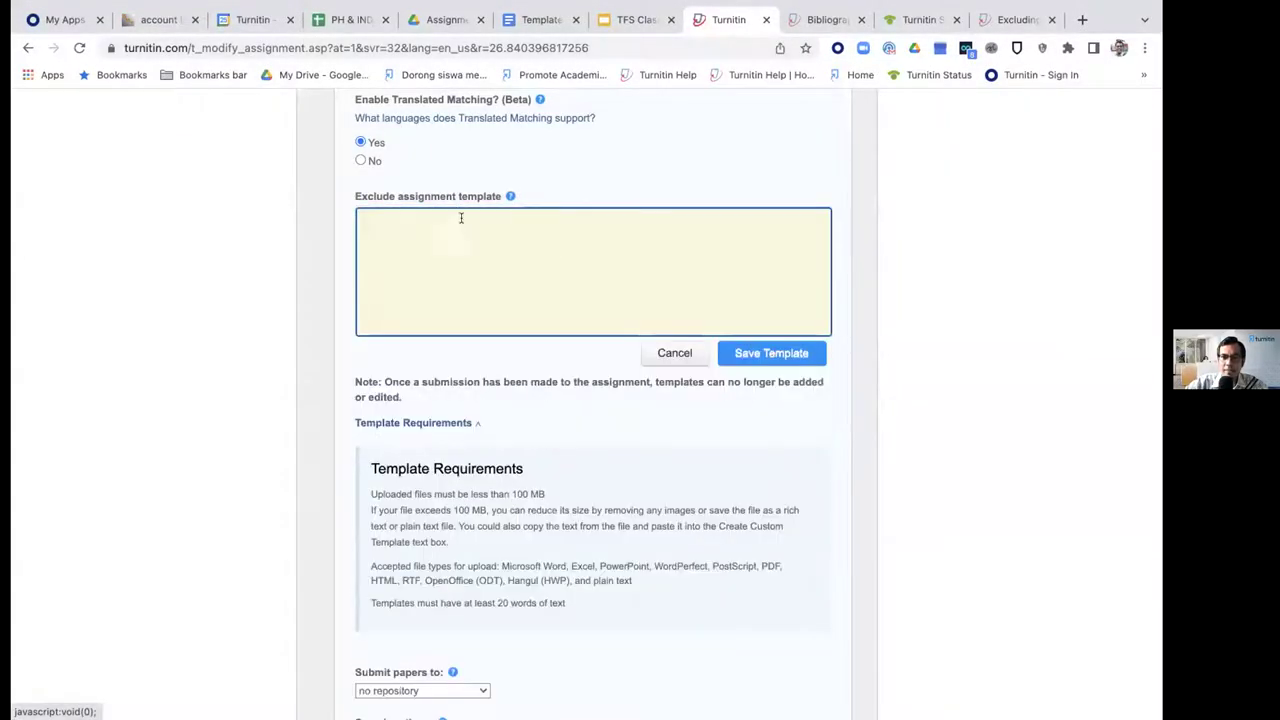
{"action": "type", "text": "hjadcjsakdjh"}
{"action": "key", "text": "BackSpace"}
{"action": "key", "text": "BackSpace"}
{"action": "key", "text": "BackSpace"}
{"action": "key", "text": "BackSpace"}
{"action": "key", "text": "BackSpace"}
{"action": "key", "text": "BackSpace"}
{"action": "key", "text": "BackSpace"}
{"action": "key", "text": "BackSpace"}
{"action": "key", "text": "BackSpace"}
{"action": "key", "text": "BackSpace"}
{"action": "key", "text": "BackSpace"}
{"action": "key", "text": "BackSpace"}
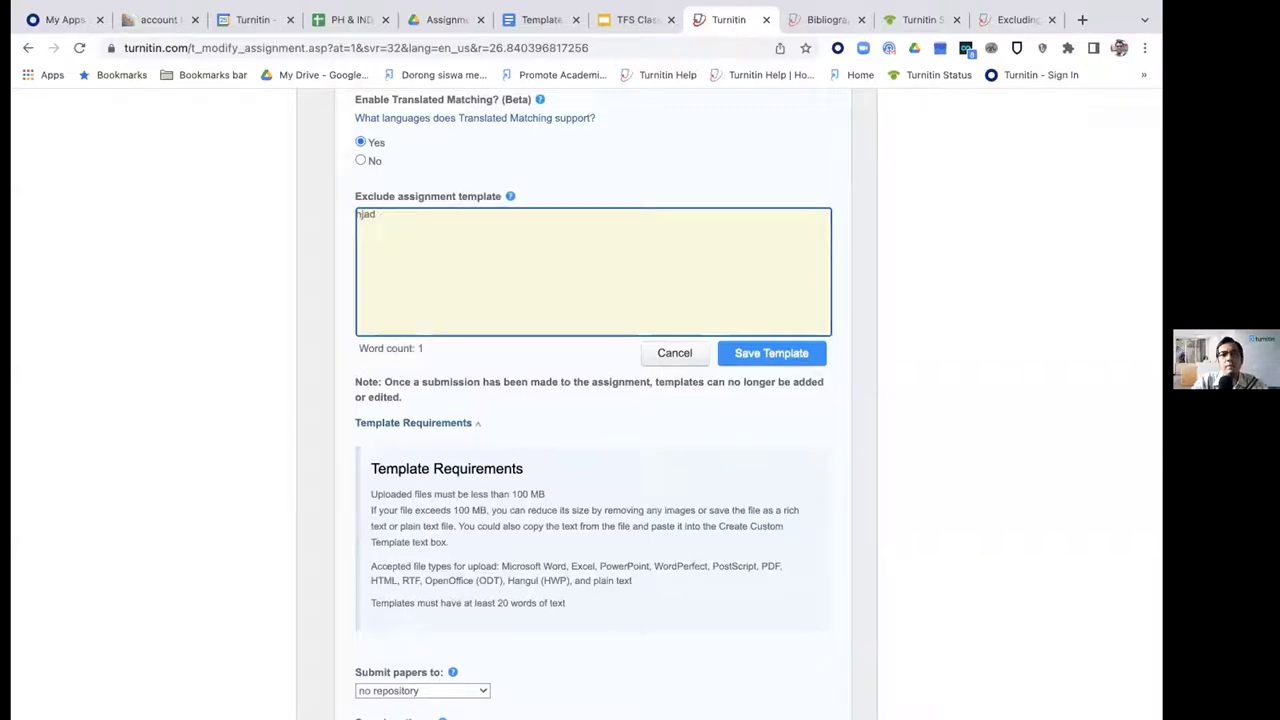
{"action": "key", "text": "super+v"}
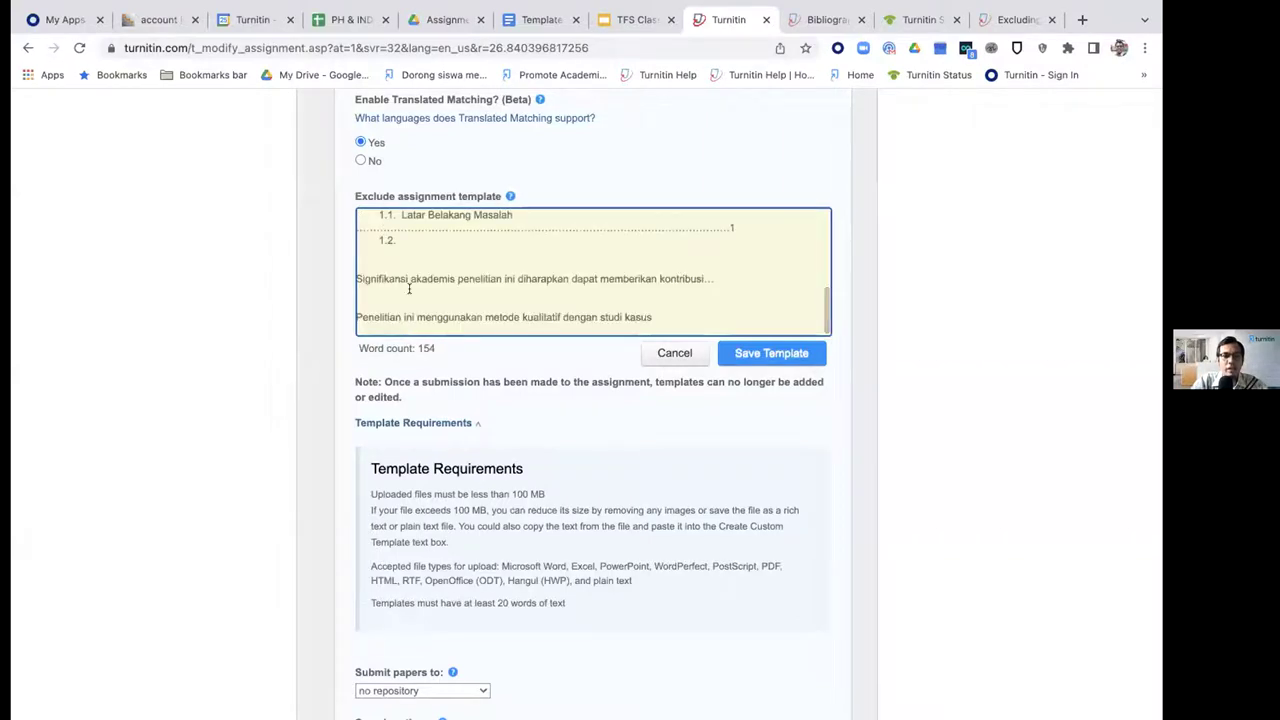
{"action": "scroll", "coordinate": [408, 289], "scroll_direction": "up", "scroll_amount": 5}
{"action": "scroll", "coordinate": [408, 295], "scroll_direction": "down", "scroll_amount": 2}
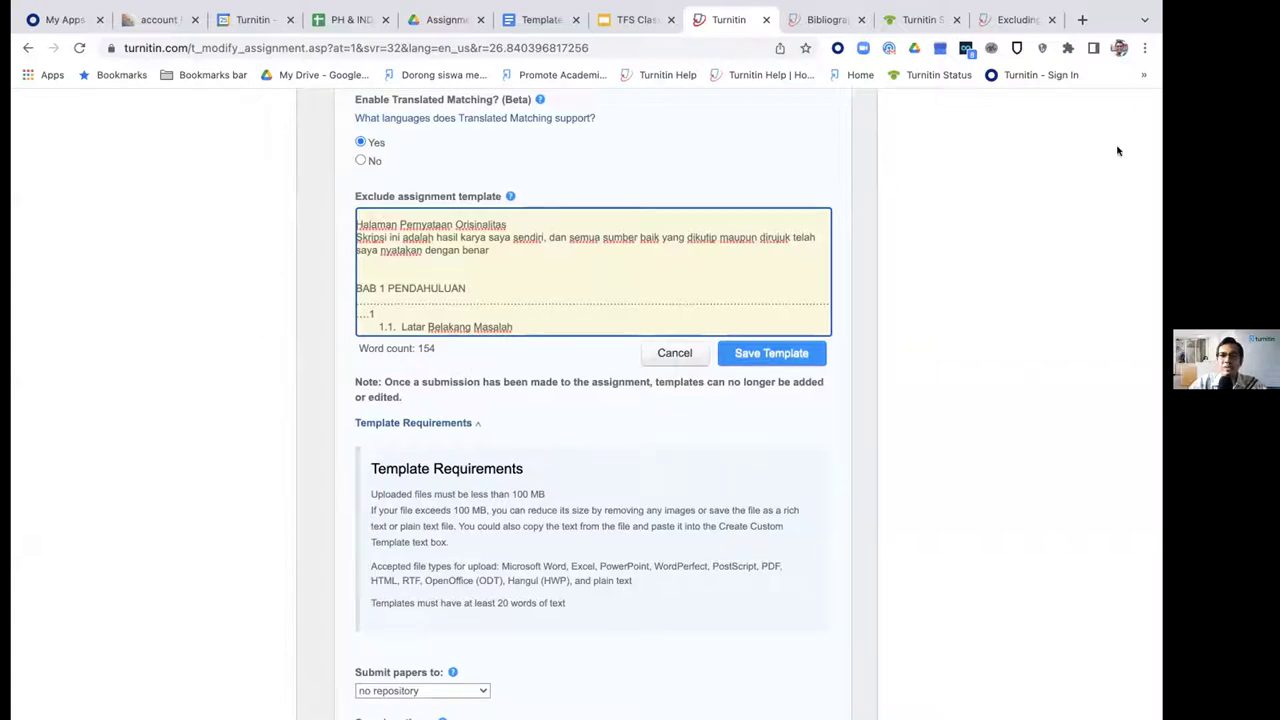
{"action": "left_click", "coordinate": [780, 353]}
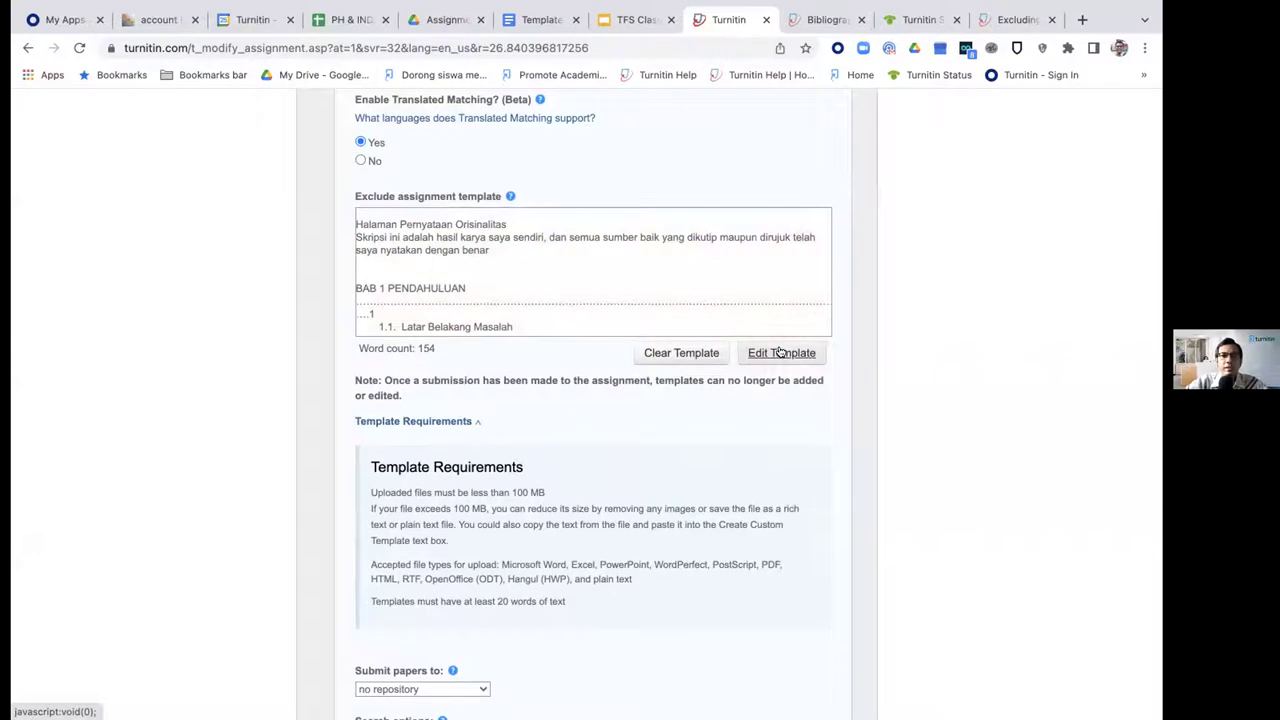
Clear the saved template, paste the text into a new one, and reopen it for editing.
{"action": "scroll", "coordinate": [523, 262], "scroll_direction": "down", "scroll_amount": 2}
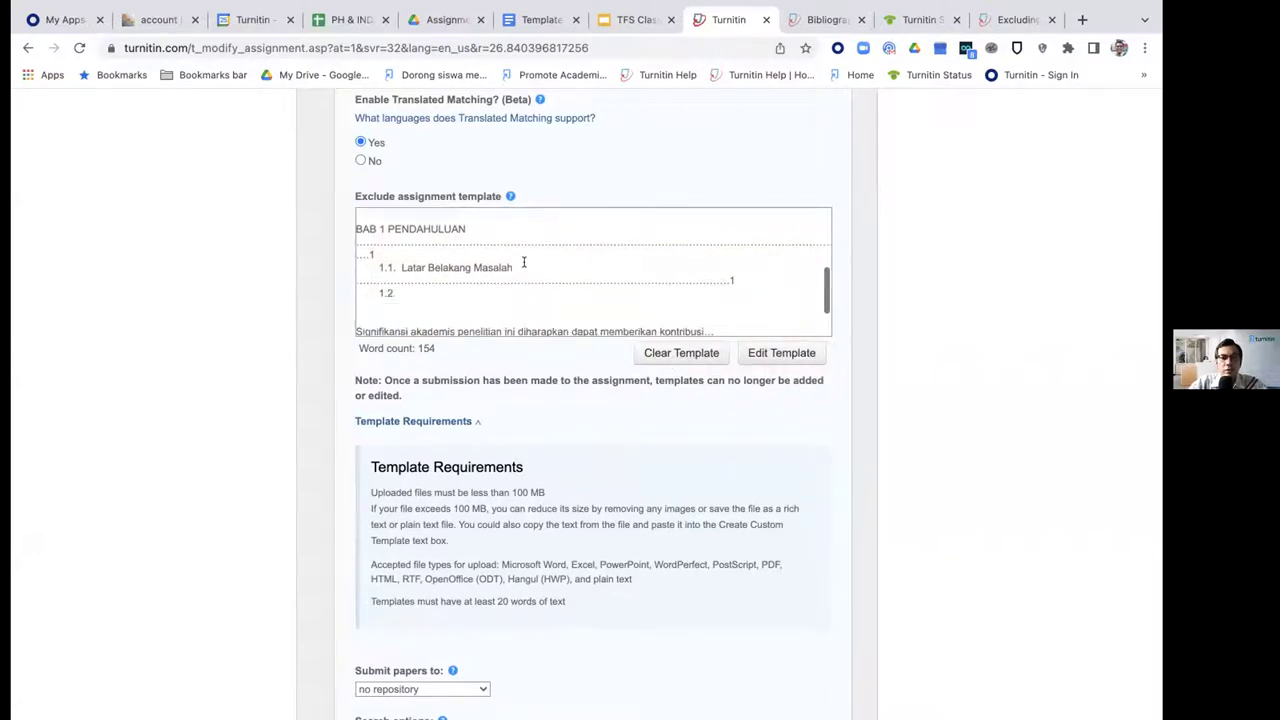
{"action": "scroll", "coordinate": [523, 262], "scroll_direction": "down", "scroll_amount": 2}
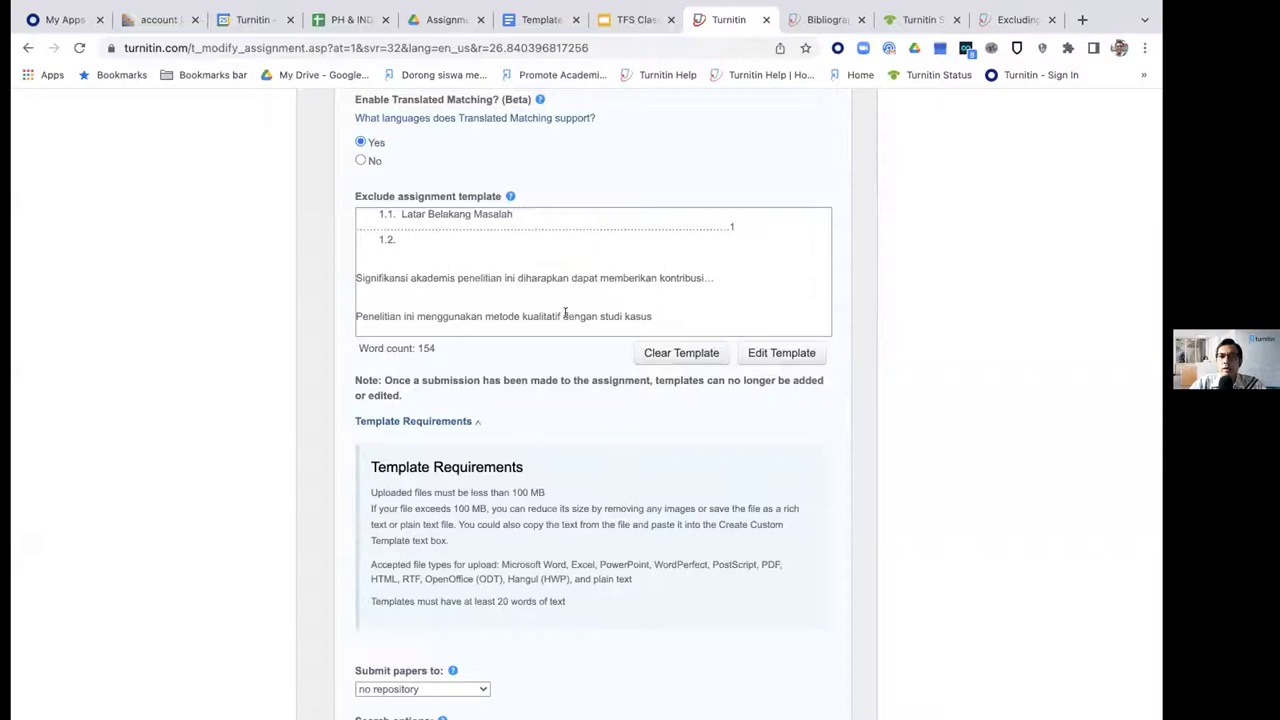
{"action": "left_click", "coordinate": [679, 354]}
{"action": "left_click", "coordinate": [526, 217]}
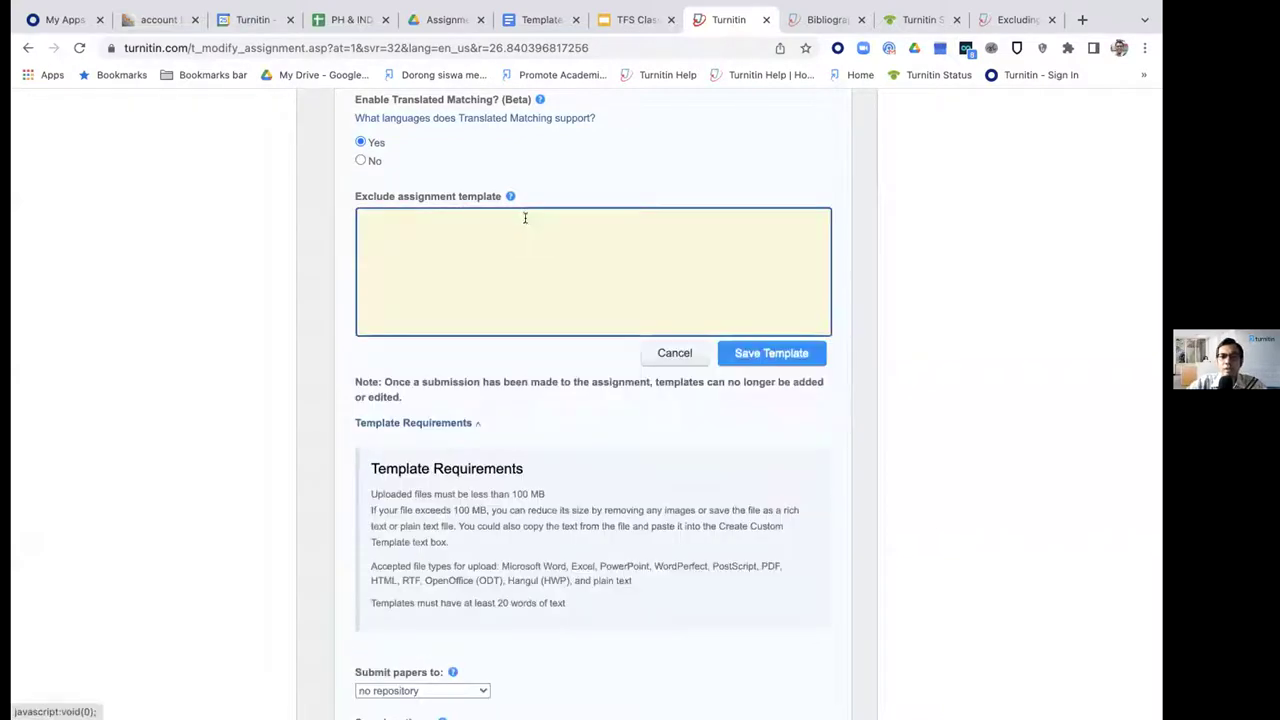
{"action": "key", "text": "ctrl+v"}
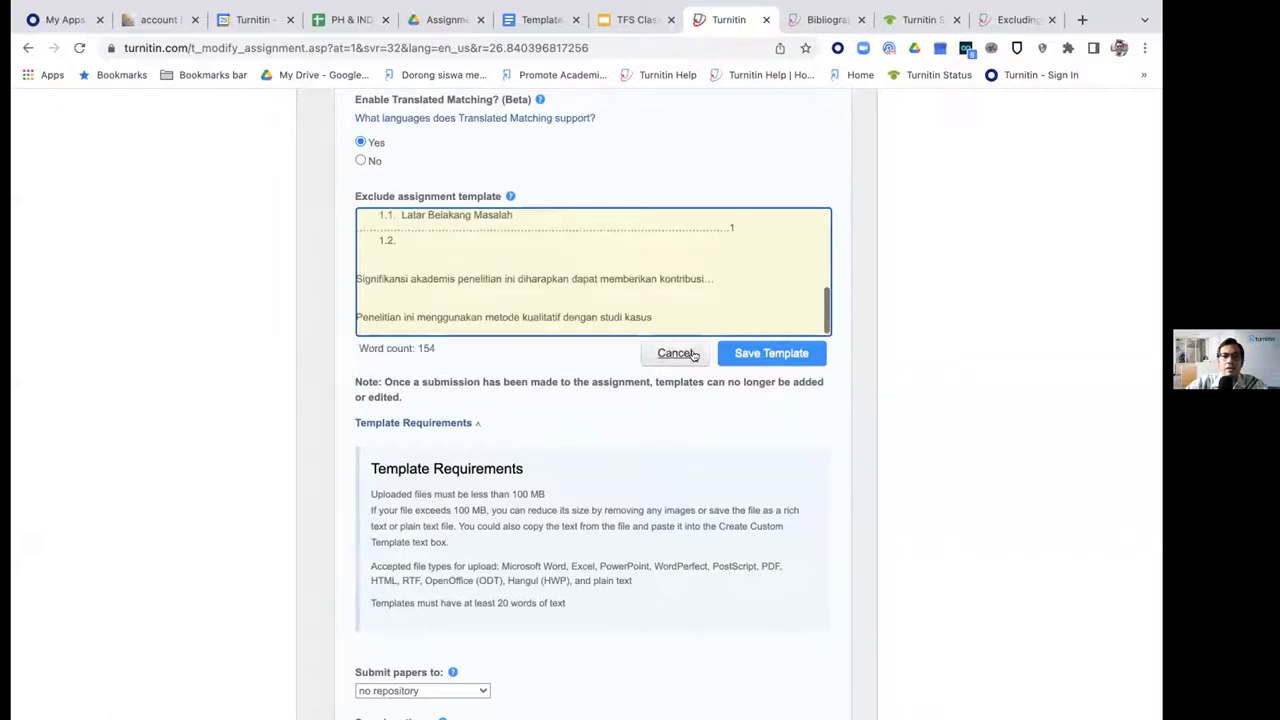
{"action": "left_click", "coordinate": [773, 354]}
{"action": "left_click", "coordinate": [768, 354]}
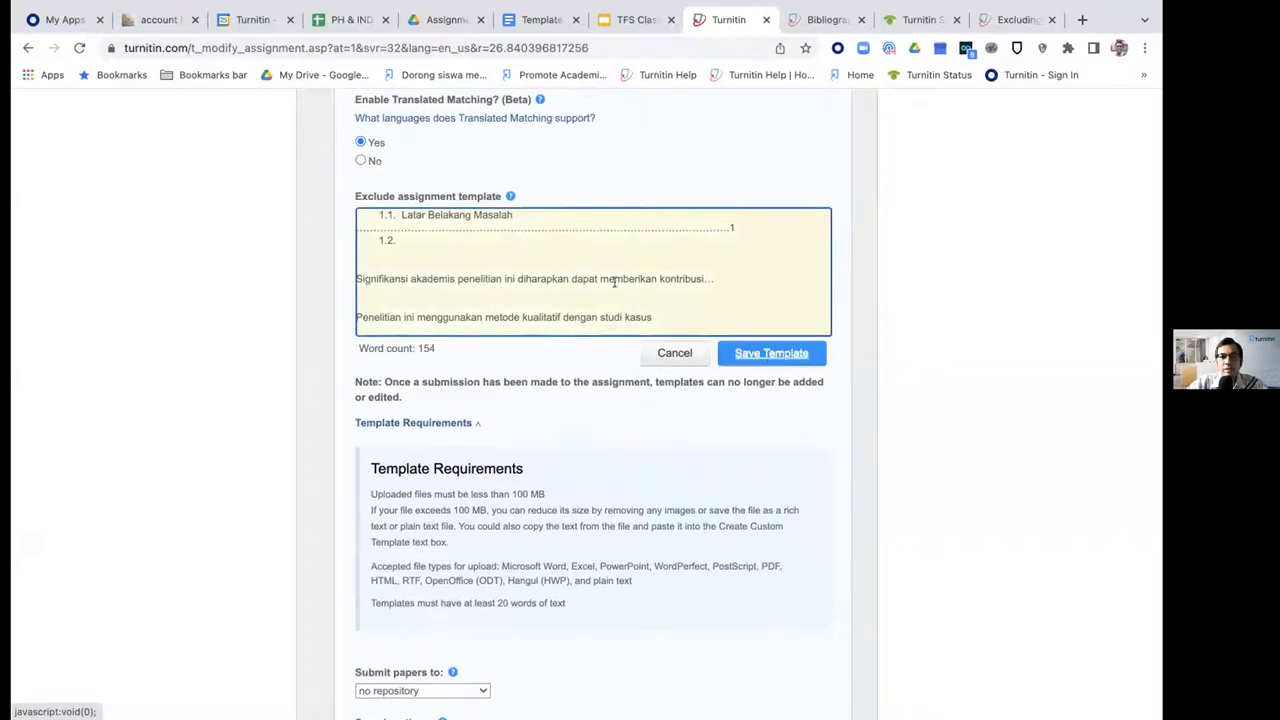
{"action": "left_click", "coordinate": [589, 268]}
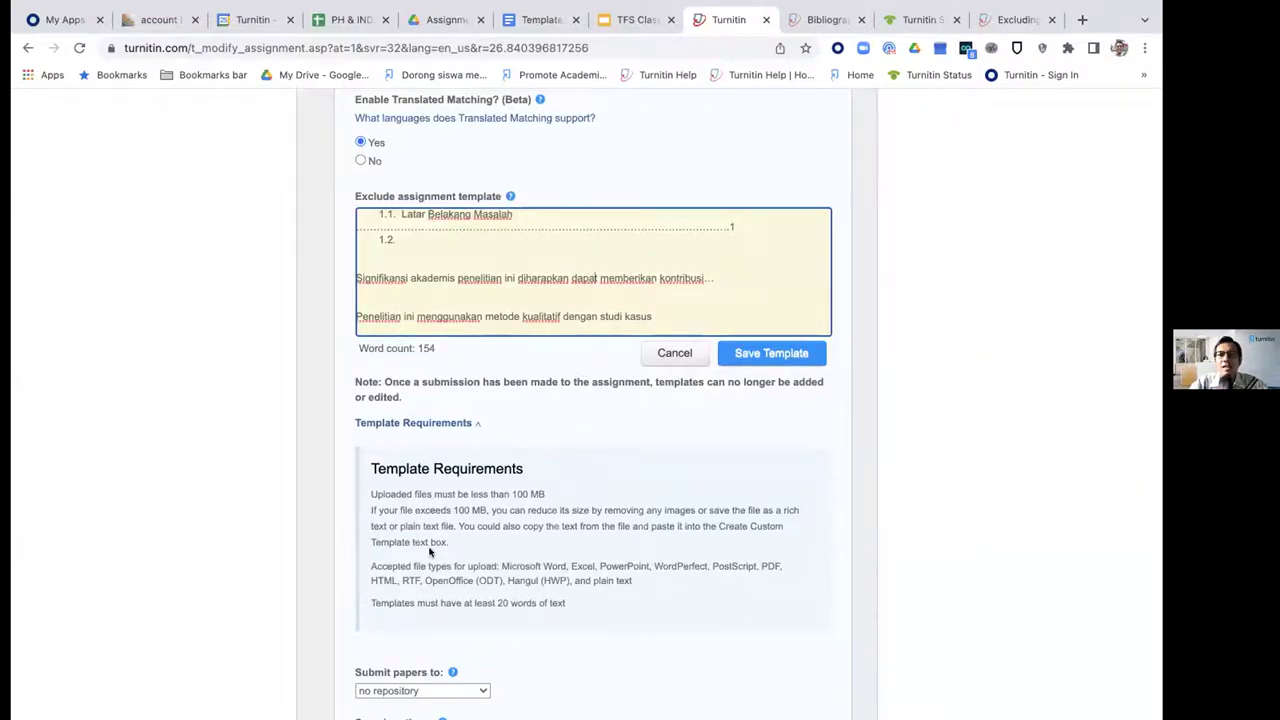
Save the 154-word exclusion template to Bab 1 and scroll through it to verify the text.
{"action": "scroll", "coordinate": [430, 551], "scroll_direction": "down", "scroll_amount": 15}
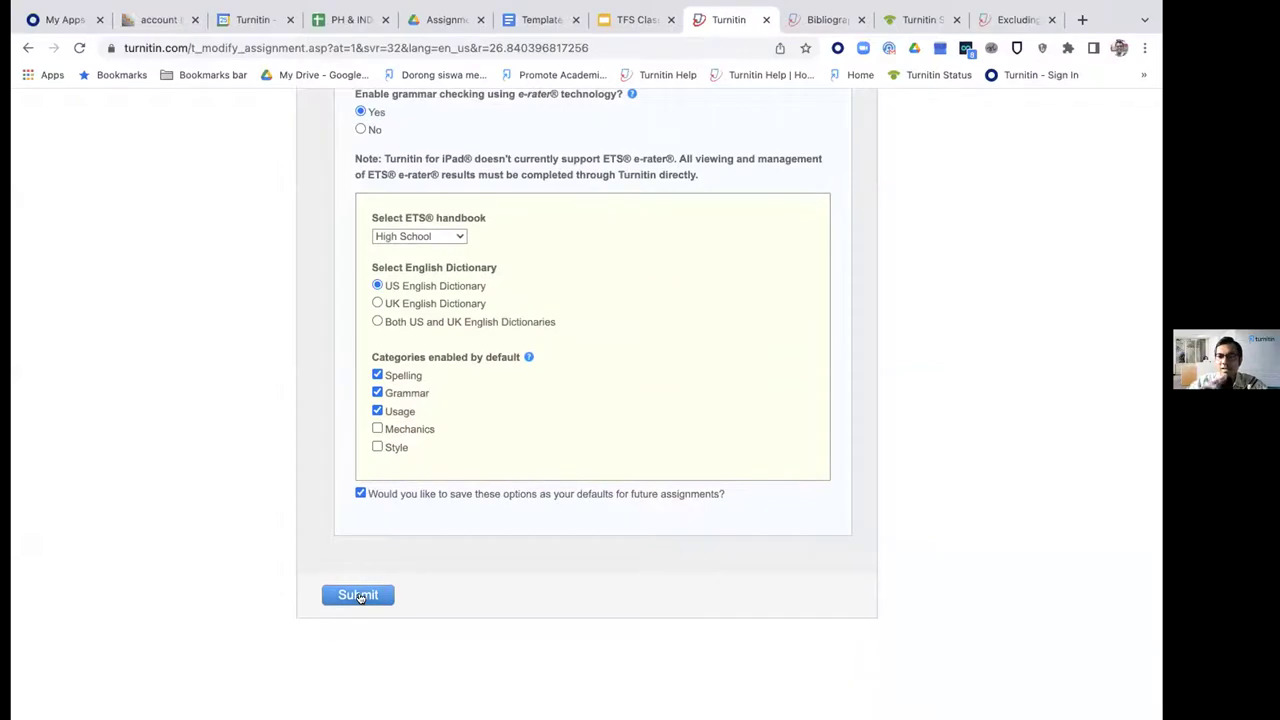
{"action": "scroll", "coordinate": [360, 597], "scroll_direction": "up", "scroll_amount": 15}
{"action": "scroll", "coordinate": [466, 514], "scroll_direction": "down", "scroll_amount": 4}
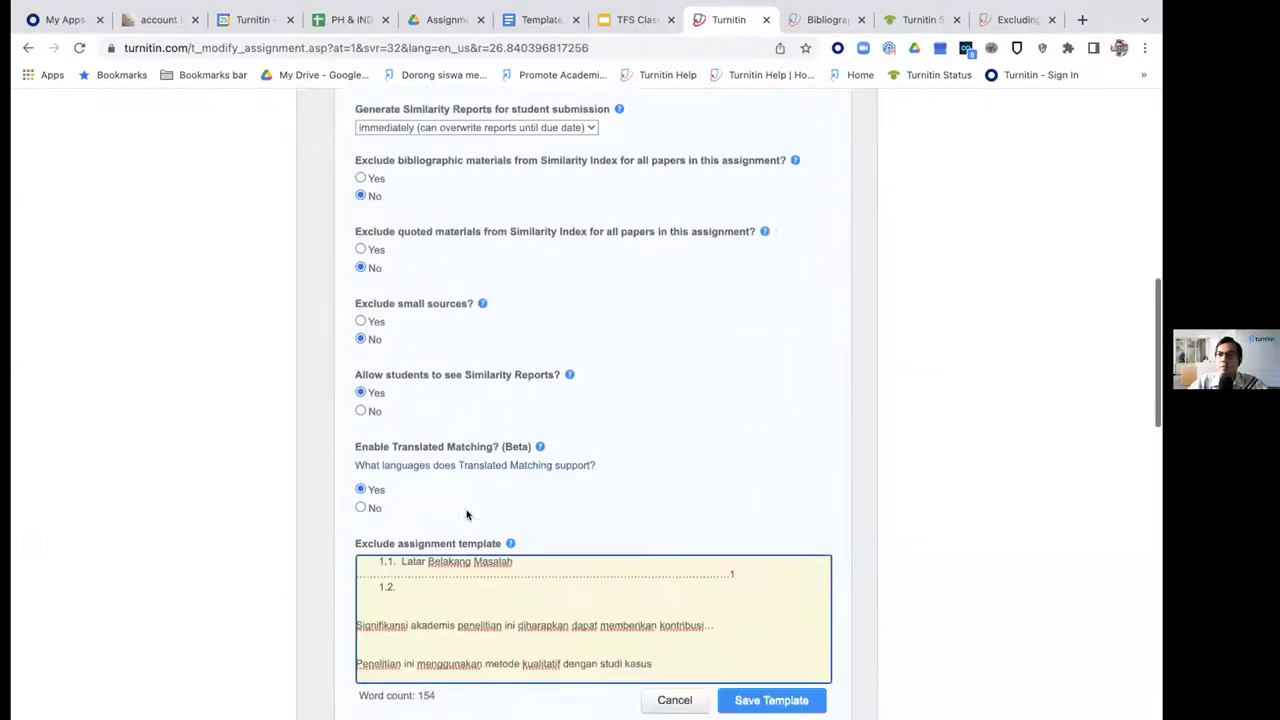
{"action": "scroll", "coordinate": [466, 514], "scroll_direction": "down", "scroll_amount": 3}
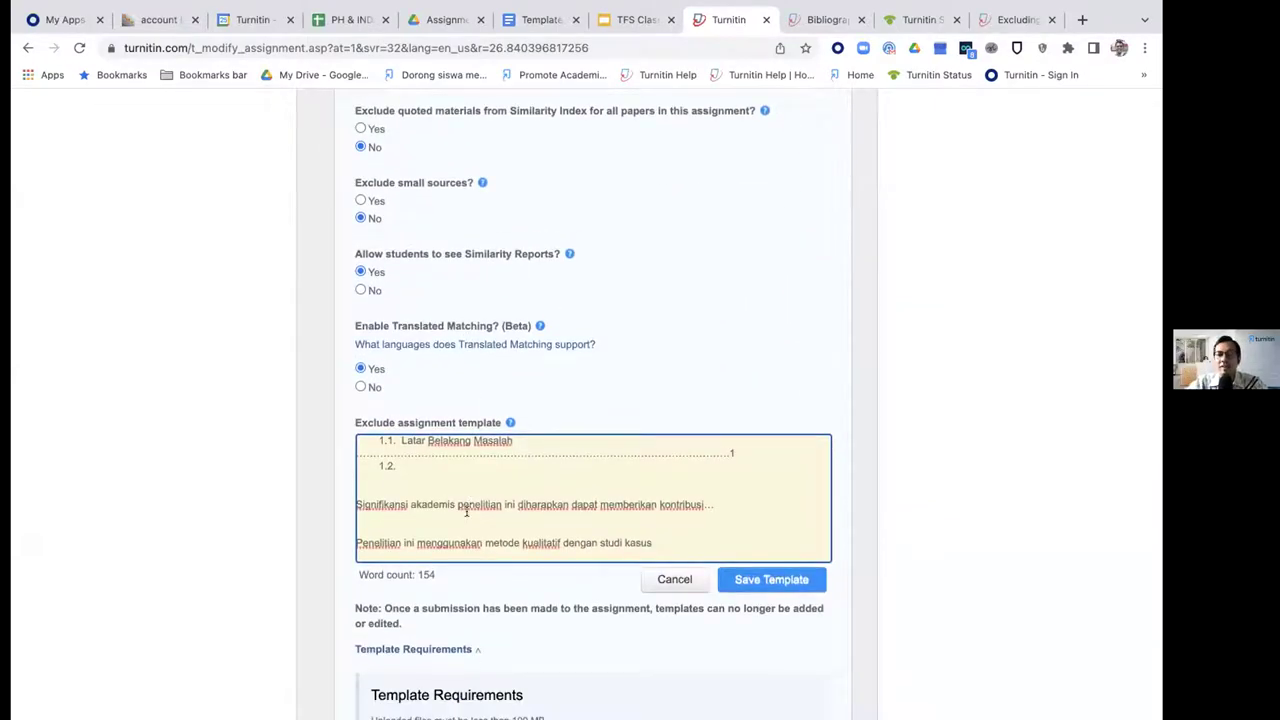
{"action": "left_click", "coordinate": [737, 585]}
{"action": "scroll", "coordinate": [650, 543], "scroll_direction": "down", "scroll_amount": 1}
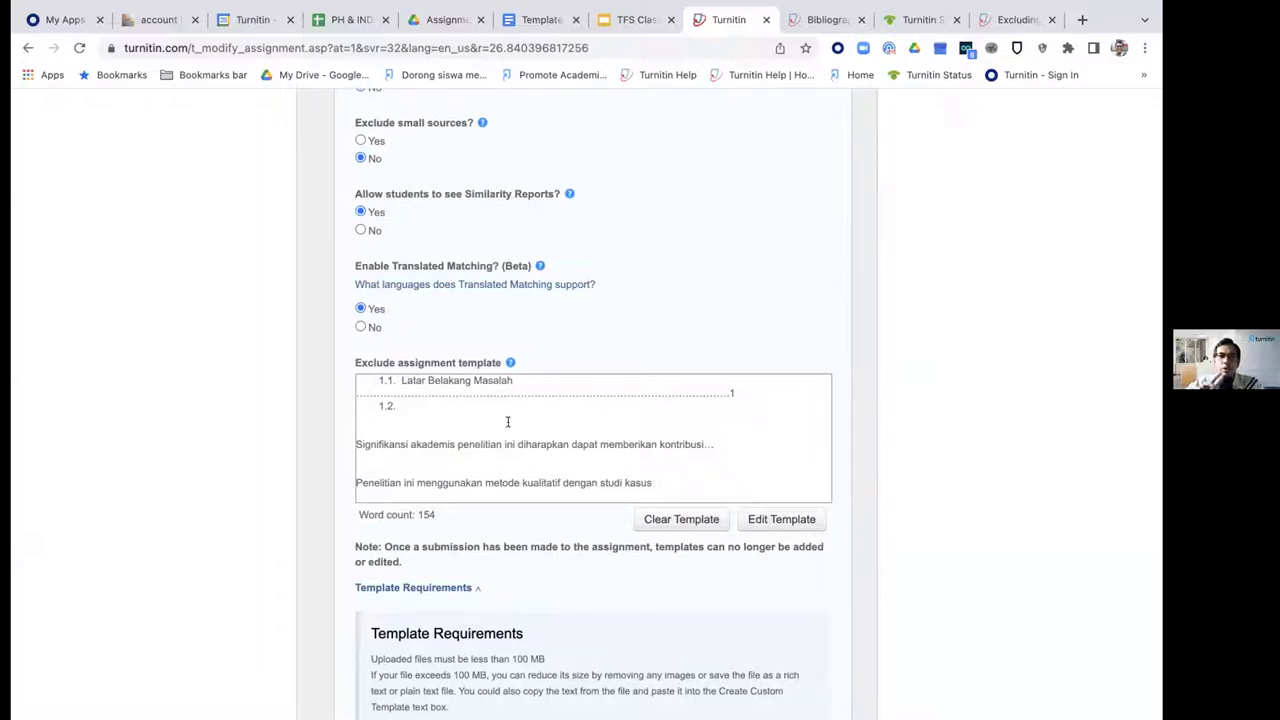
{"action": "scroll", "coordinate": [507, 421], "scroll_direction": "up", "scroll_amount": 5}
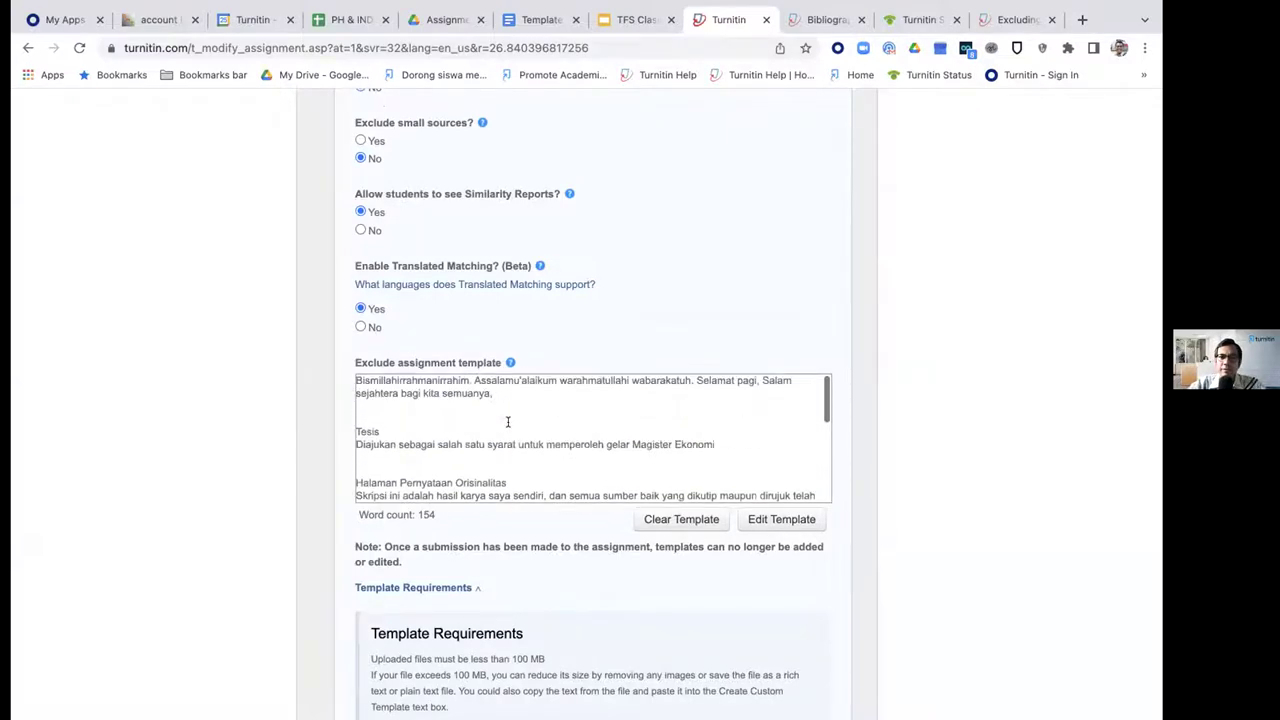
{"action": "scroll", "coordinate": [507, 421], "scroll_direction": "down", "scroll_amount": 1}
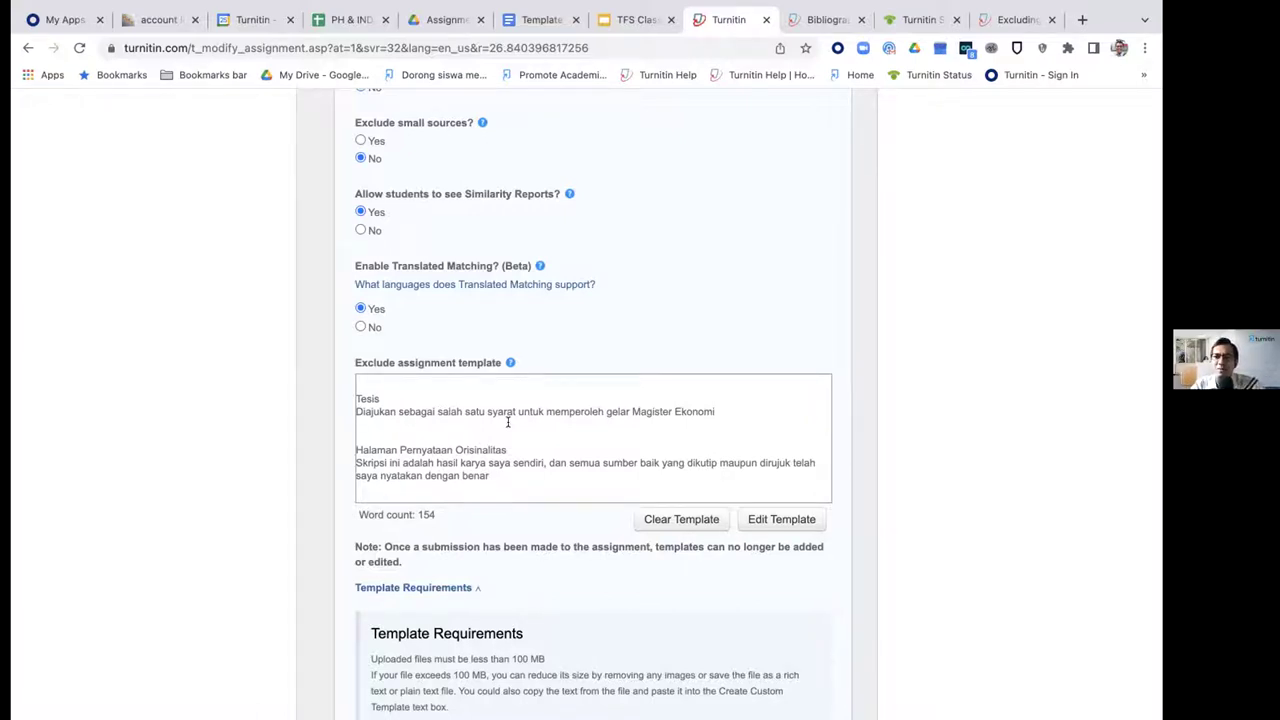
{"action": "scroll", "coordinate": [508, 422], "scroll_direction": "down", "scroll_amount": 10}
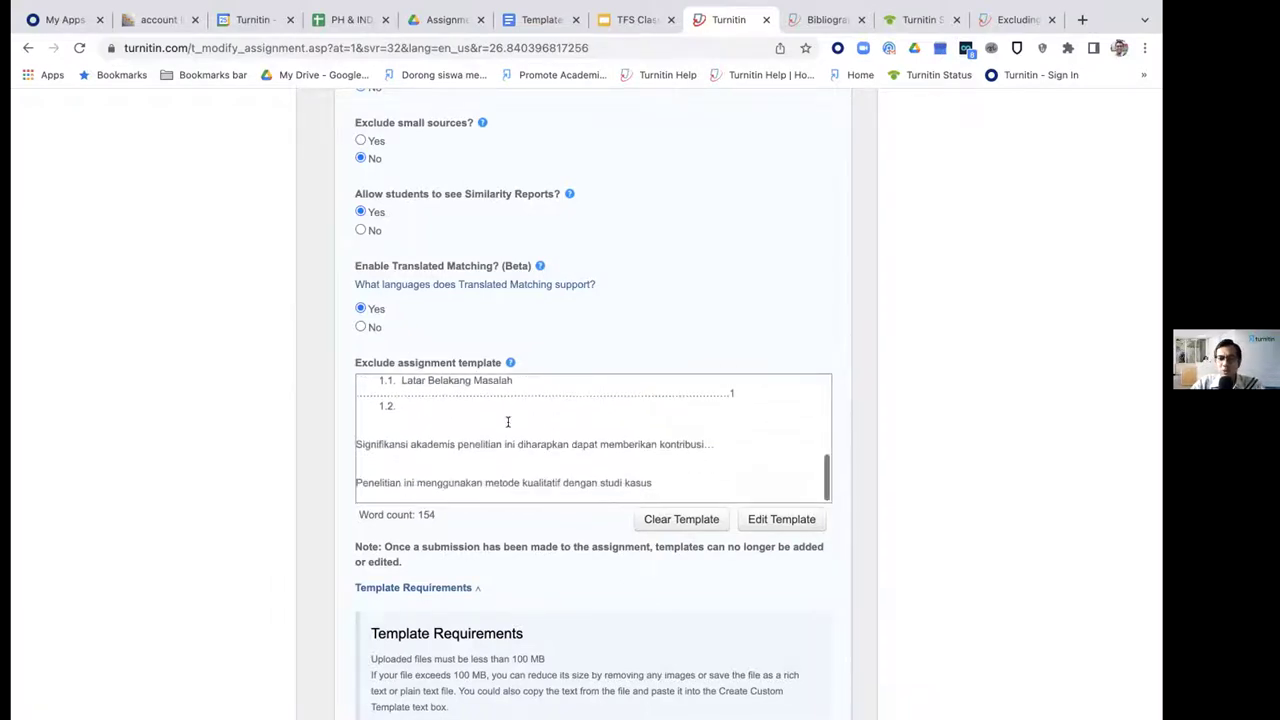
{"action": "scroll", "coordinate": [508, 422], "scroll_direction": "up", "scroll_amount": 10}
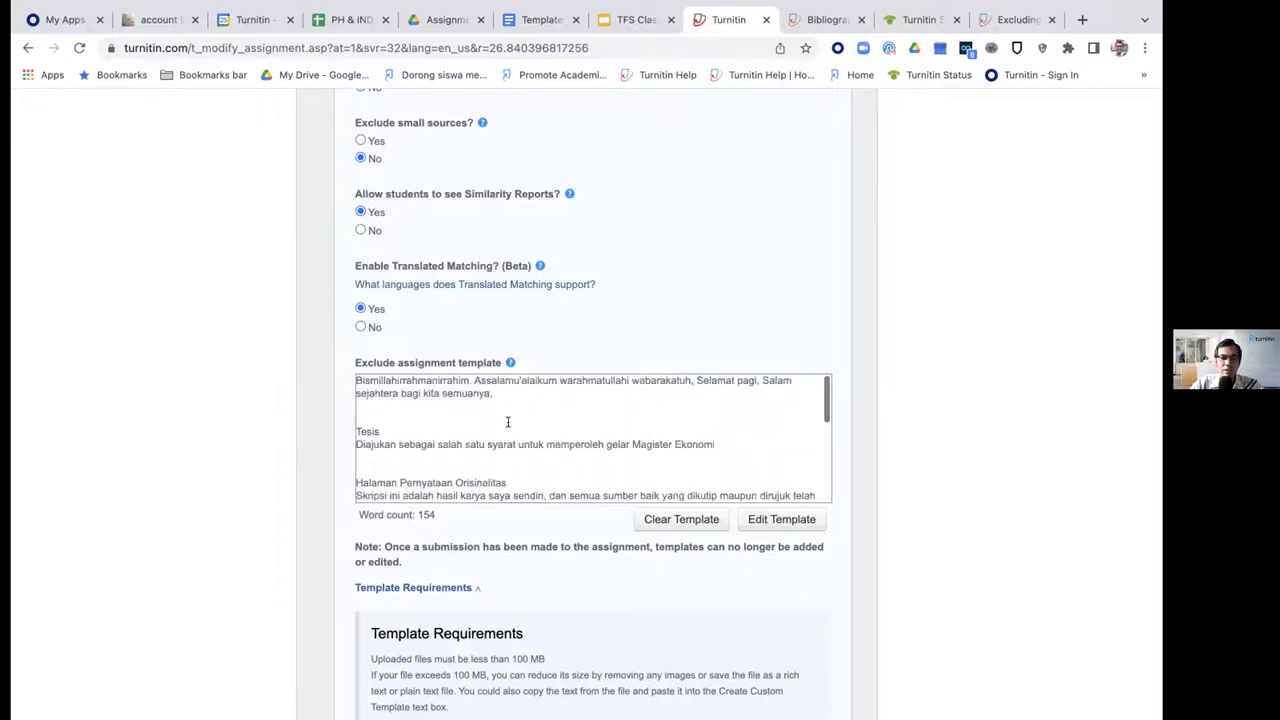
{"action": "scroll", "coordinate": [794, 546], "scroll_direction": "down", "scroll_amount": 7}
Set 'Submit papers to' to no repository, keeping e-rater grammar checking at No.
{"action": "scroll", "coordinate": [794, 546], "scroll_direction": "up", "scroll_amount": 3}
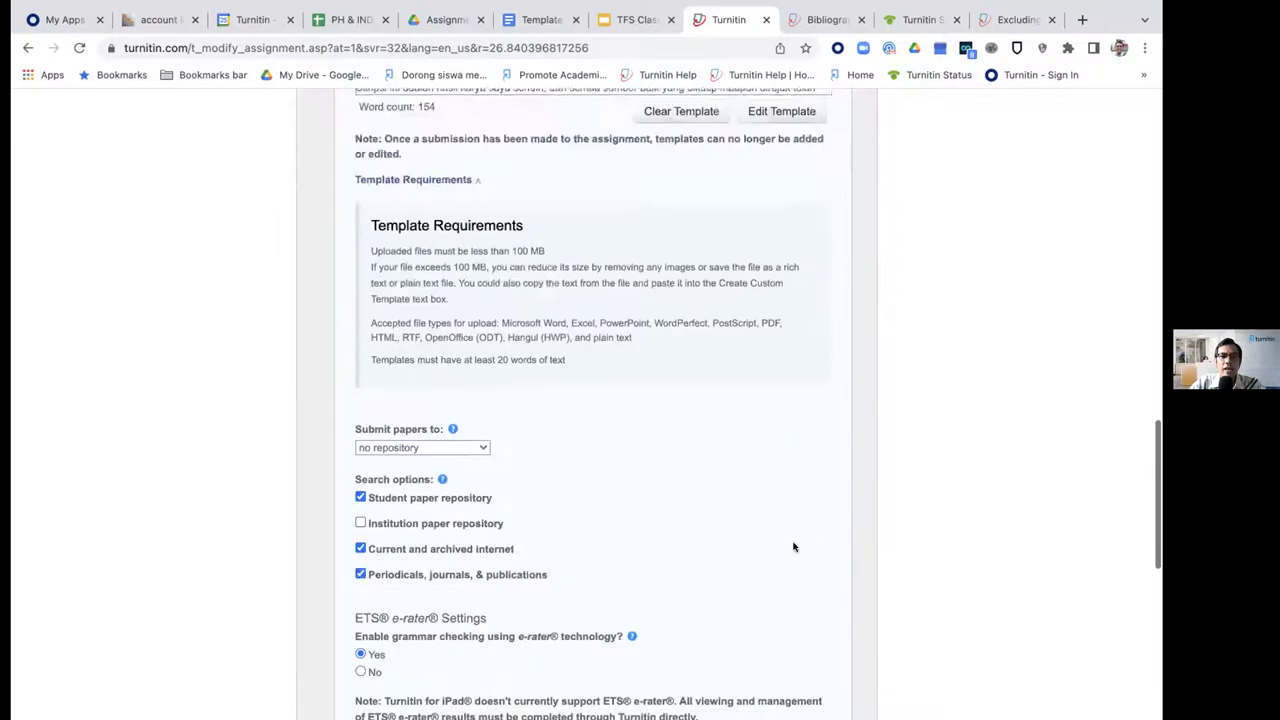
{"action": "scroll", "coordinate": [794, 546], "scroll_direction": "up", "scroll_amount": 3}
{"action": "scroll", "coordinate": [794, 546], "scroll_direction": "down", "scroll_amount": 4}
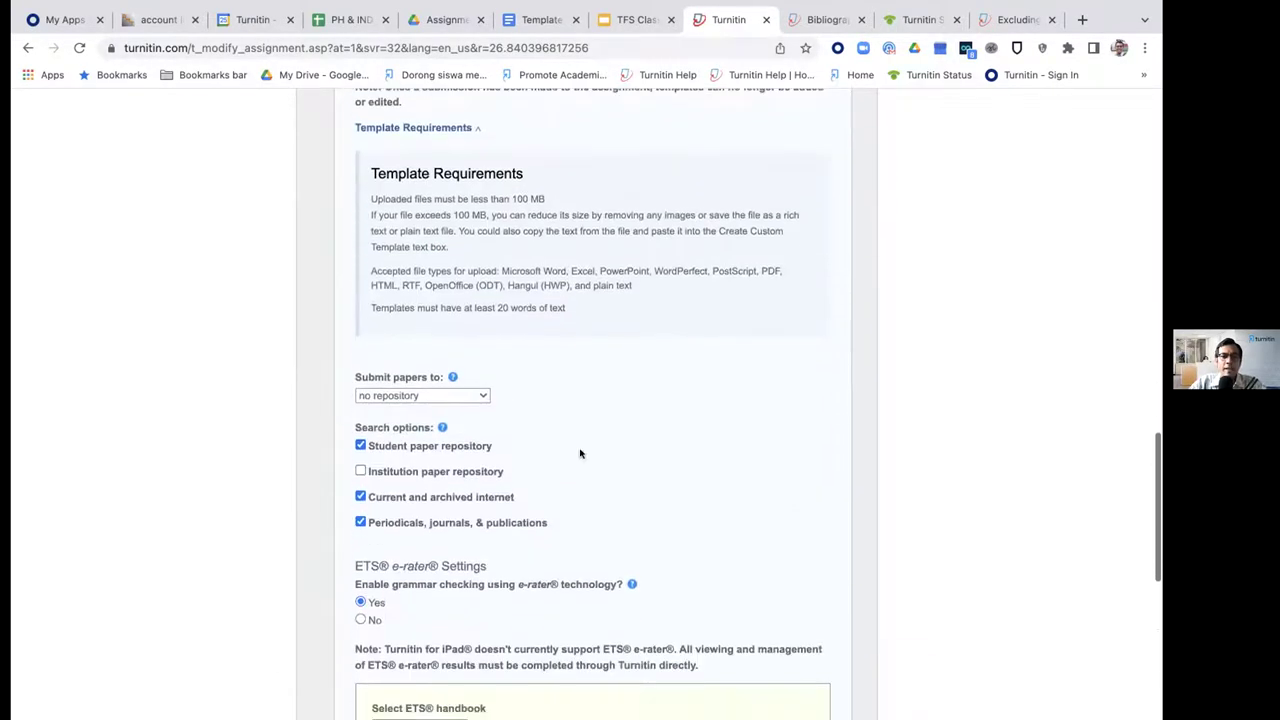
{"action": "left_click", "coordinate": [416, 395]}
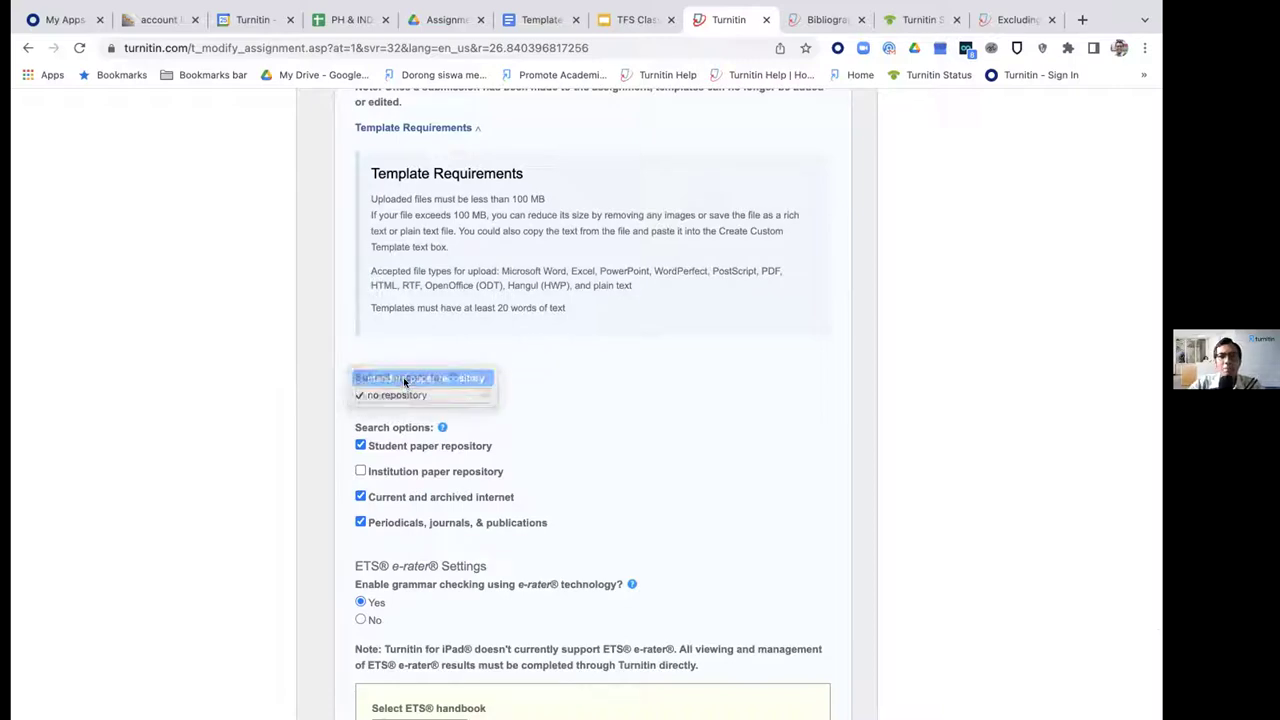
{"action": "left_click", "coordinate": [405, 380]}
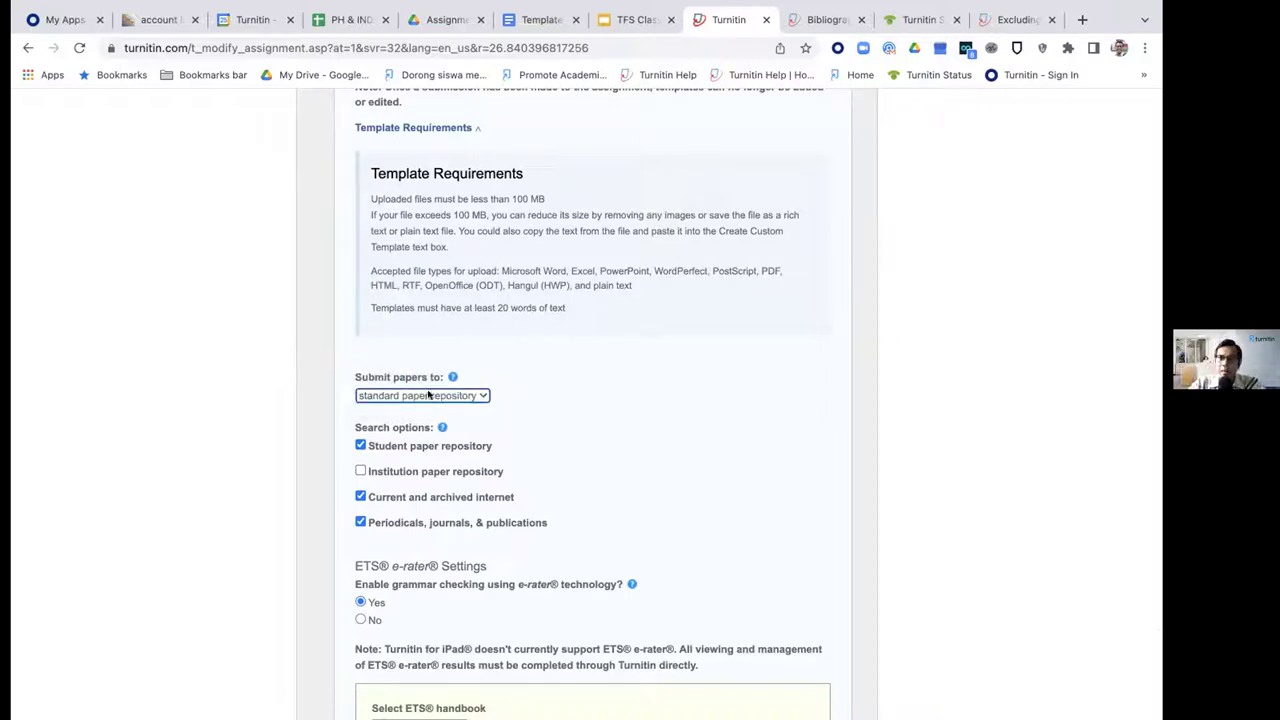
{"action": "left_click", "coordinate": [428, 395]}
{"action": "left_click", "coordinate": [412, 410]}
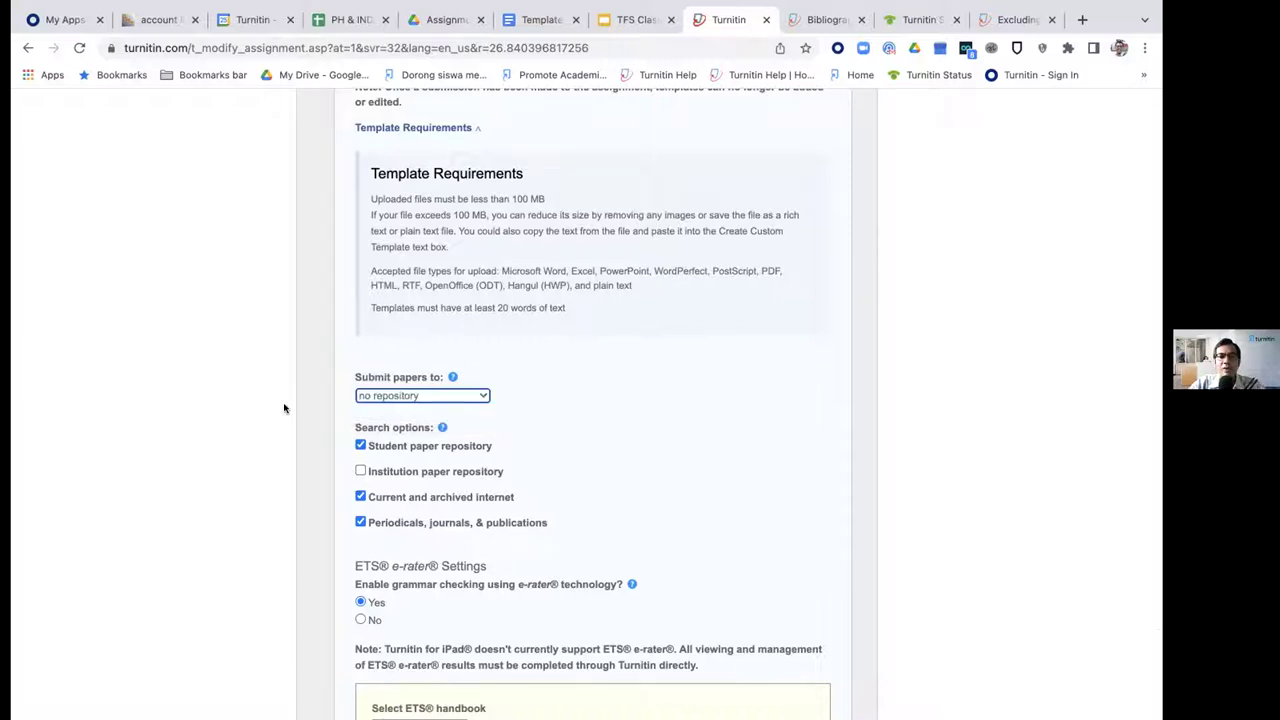
{"action": "left_click", "coordinate": [366, 394]}
{"action": "left_click", "coordinate": [394, 380]}
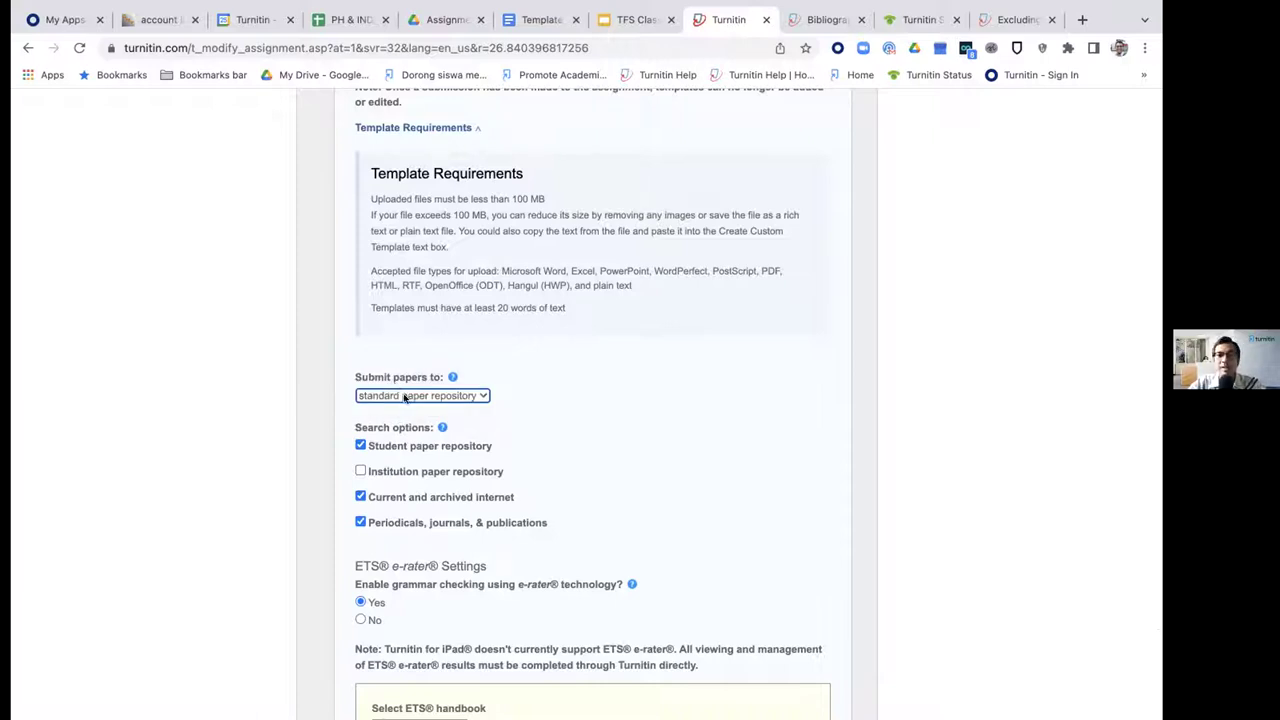
{"action": "left_click", "coordinate": [405, 396]}
{"action": "left_click", "coordinate": [400, 411]}
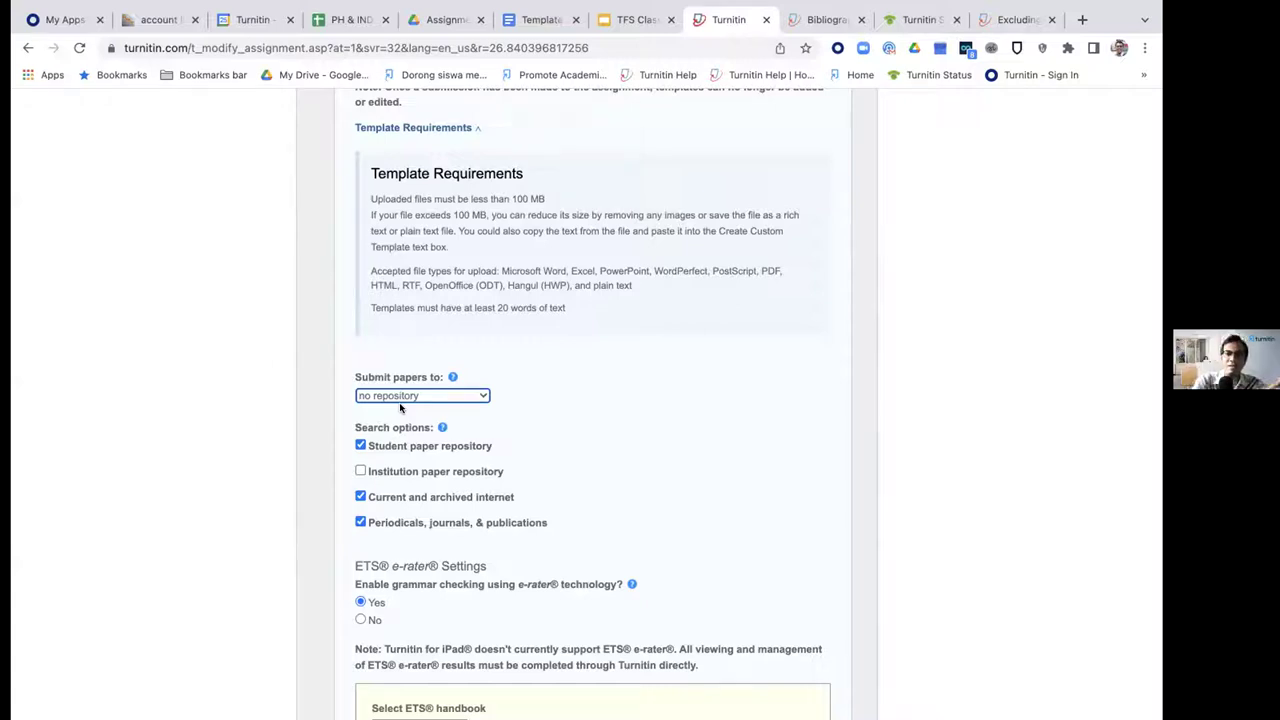
{"action": "left_click", "coordinate": [400, 396]}
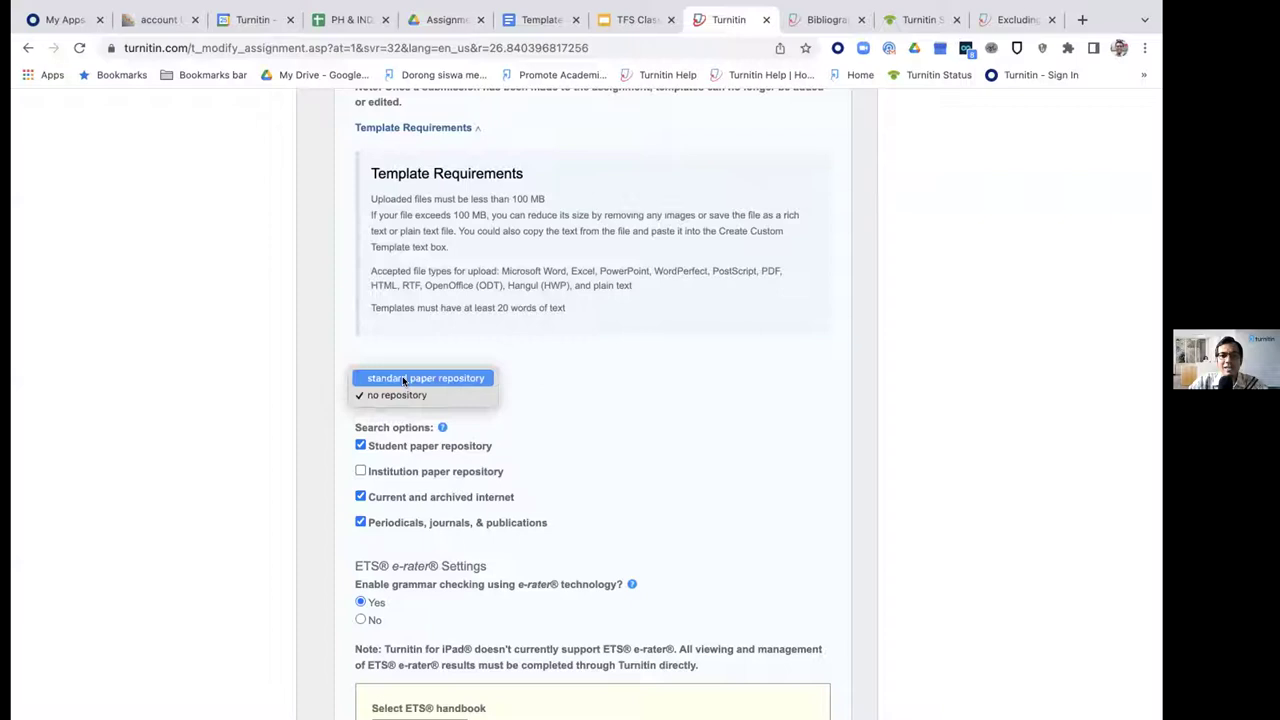
{"action": "left_click", "coordinate": [403, 378]}
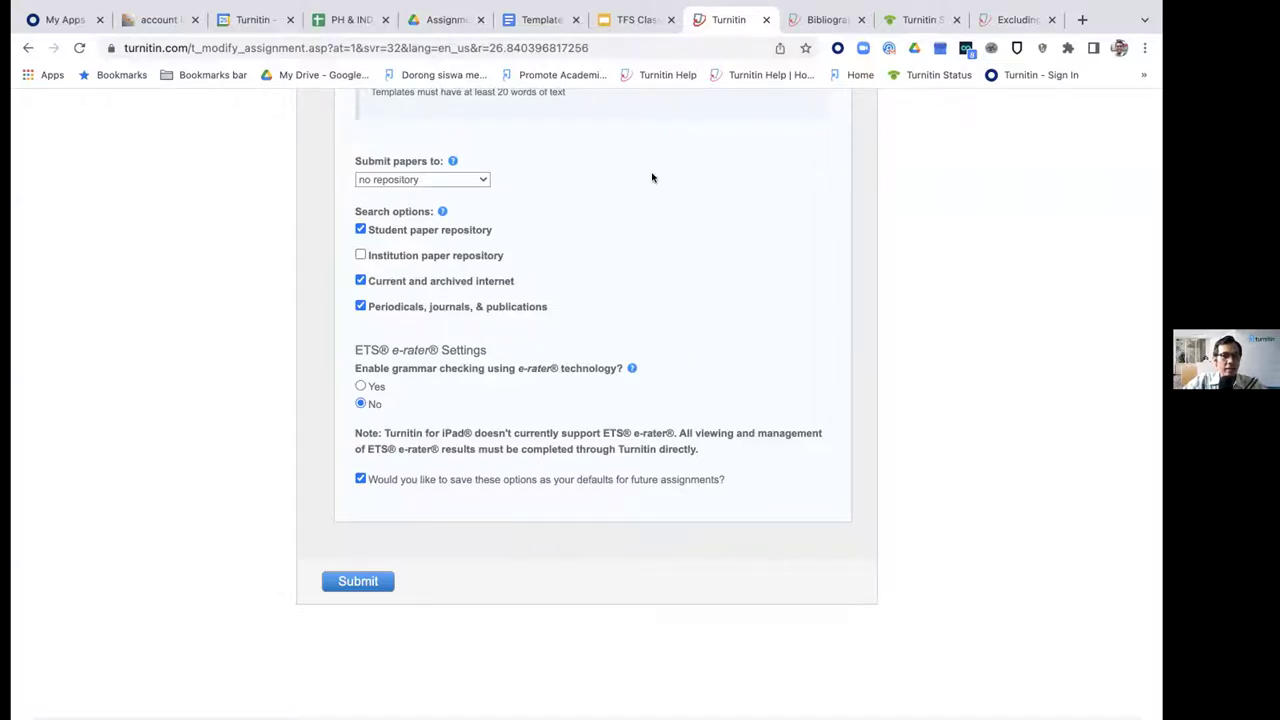
{"action": "scroll", "coordinate": [652, 178], "scroll_direction": "up", "scroll_amount": 10}
{"action": "scroll", "coordinate": [652, 178], "scroll_direction": "up", "scroll_amount": 3}
{"action": "scroll", "coordinate": [652, 178], "scroll_direction": "down", "scroll_amount": 5}
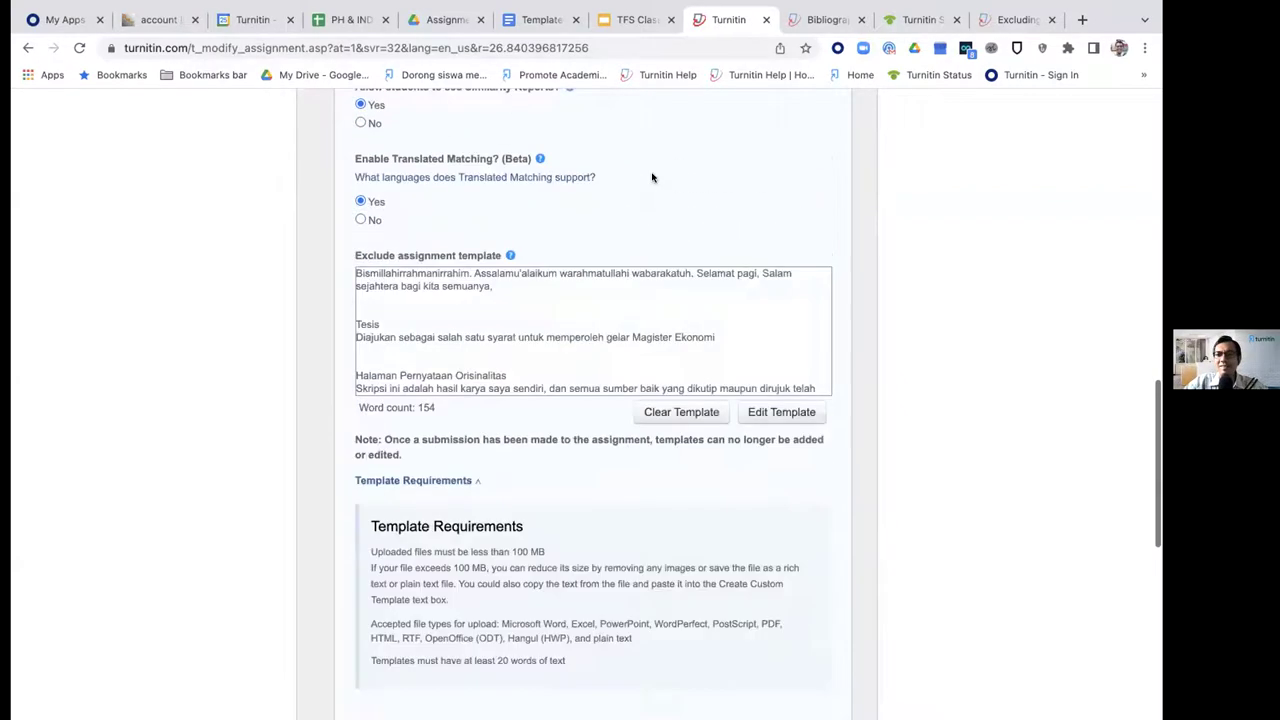
{"action": "scroll", "coordinate": [652, 178], "scroll_direction": "down", "scroll_amount": 5}
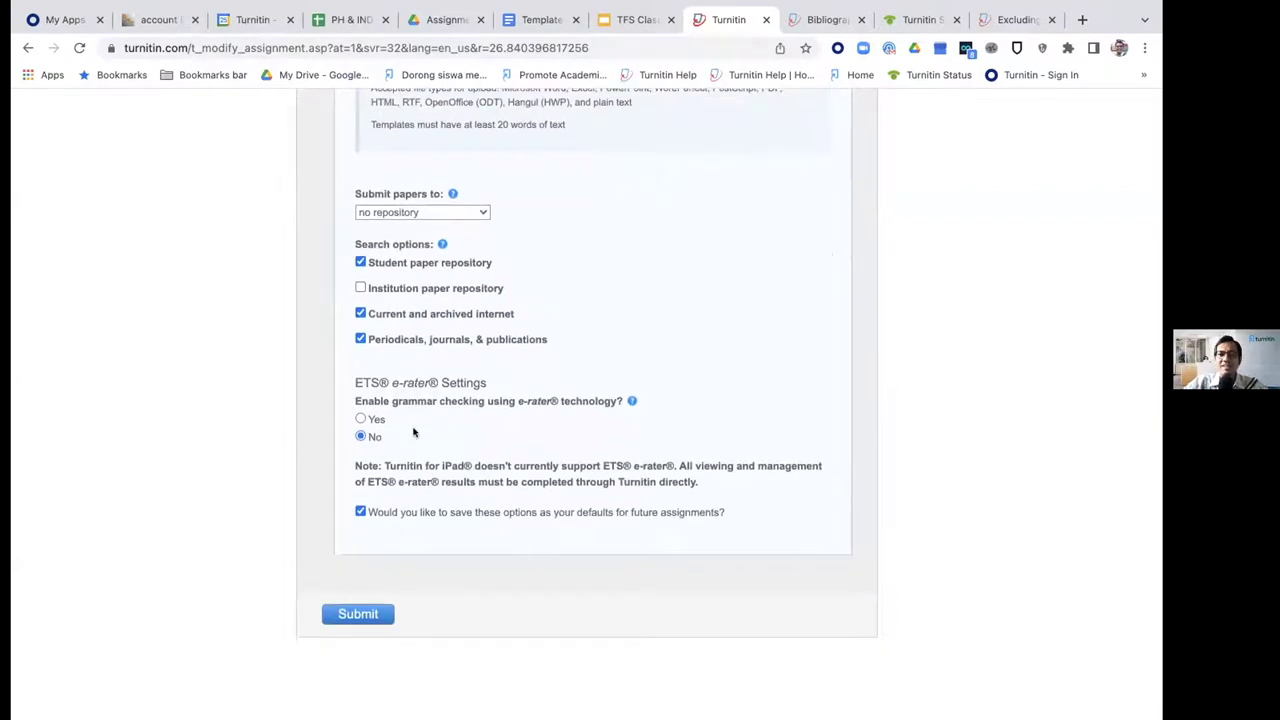
Uncheck 'save these options as your defaults' and submit the Bab 1 settings.
{"action": "left_click", "coordinate": [360, 512]}
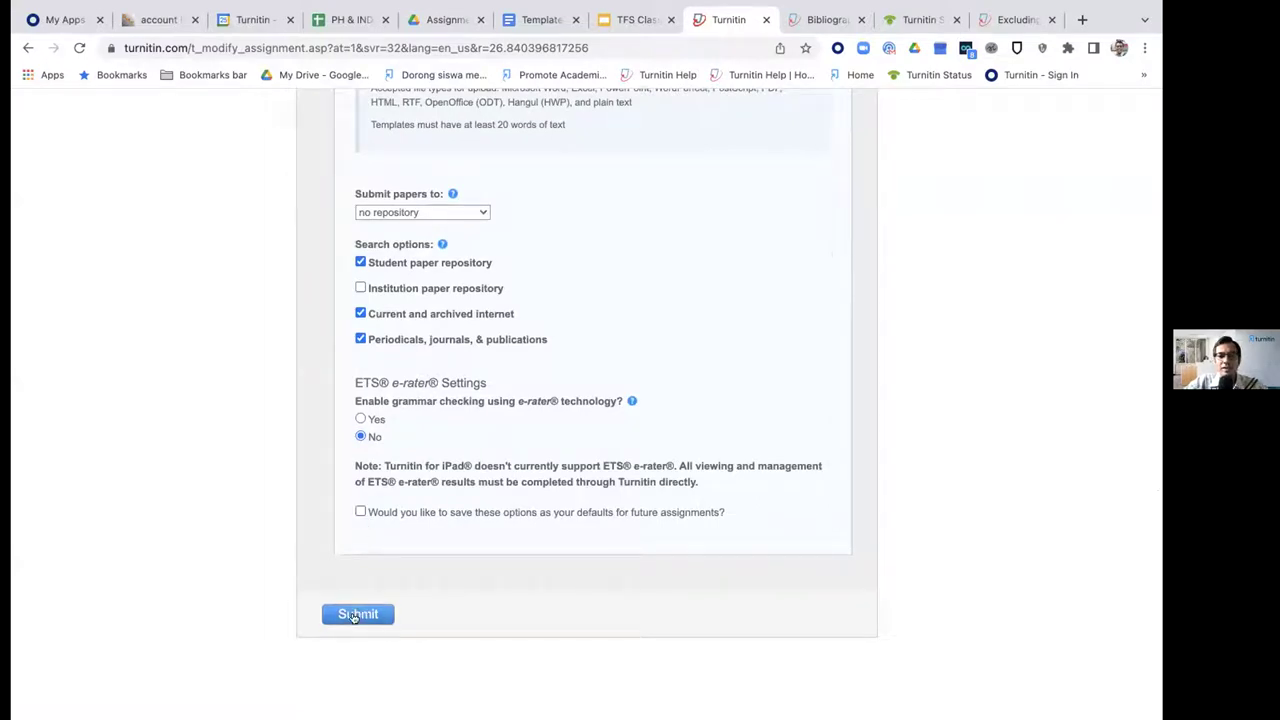
{"action": "left_click", "coordinate": [353, 616]}
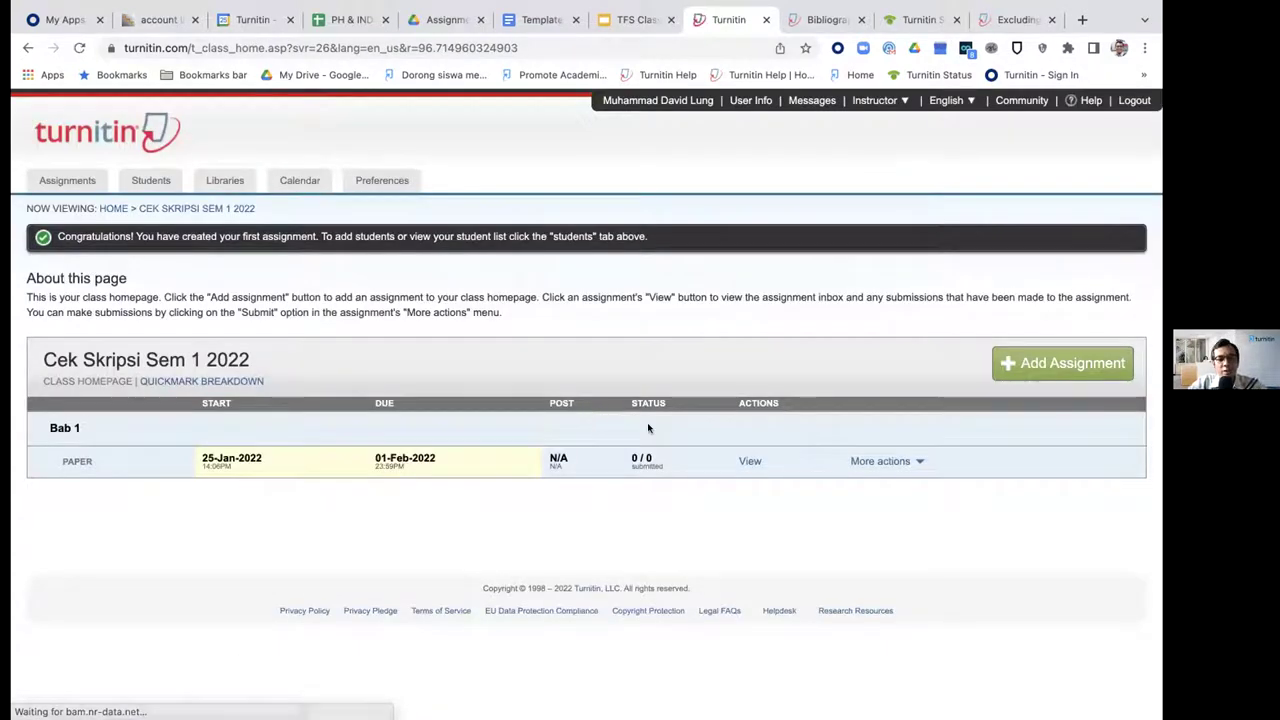
Choose Submit from the Bab 1 assignment's More actions menu.
{"action": "left_click", "coordinate": [918, 462]}
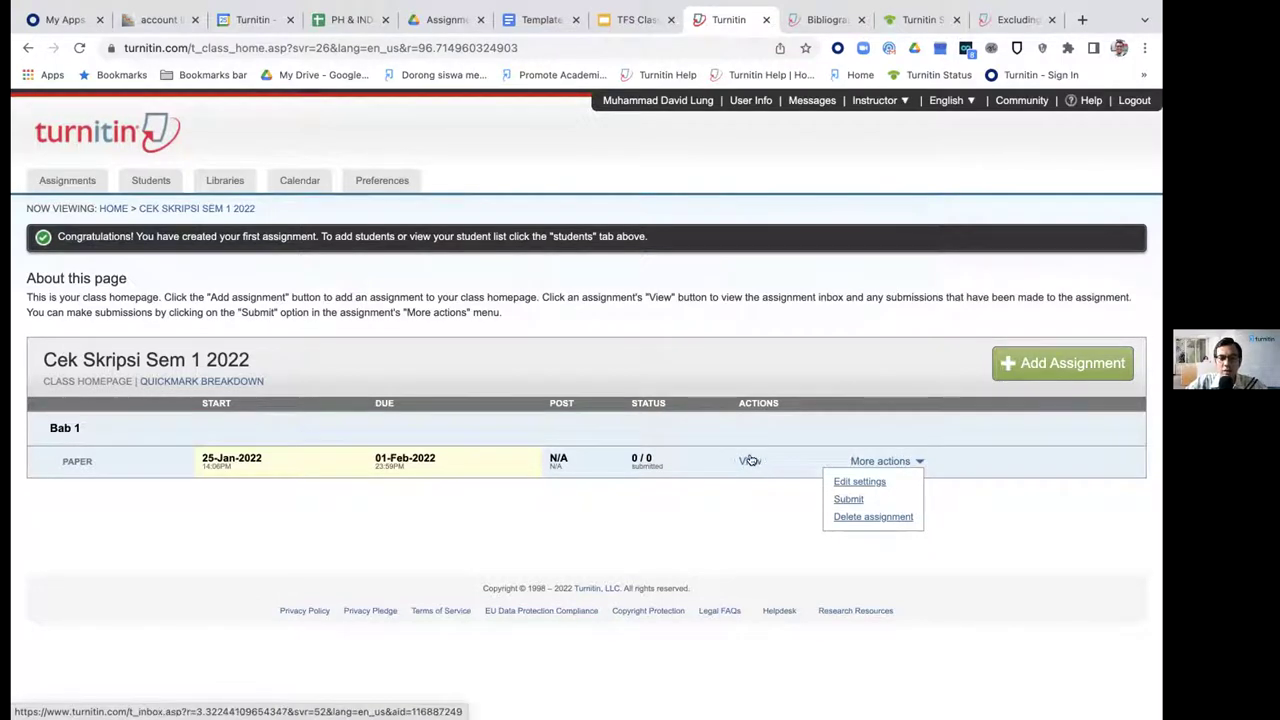
{"action": "left_click", "coordinate": [846, 498]}
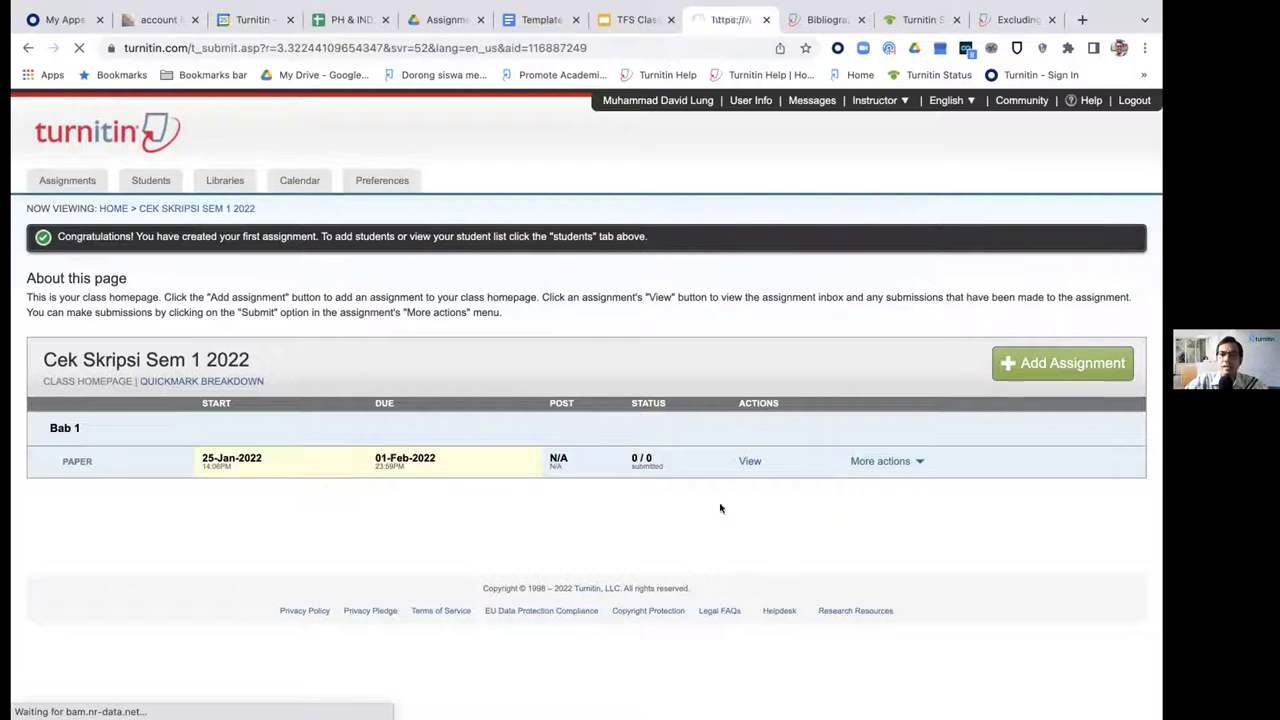
Enter the non-enrolled author's first and last name and the submission title.
{"action": "scroll", "coordinate": [120, 400], "scroll_direction": "down", "scroll_amount": 2}
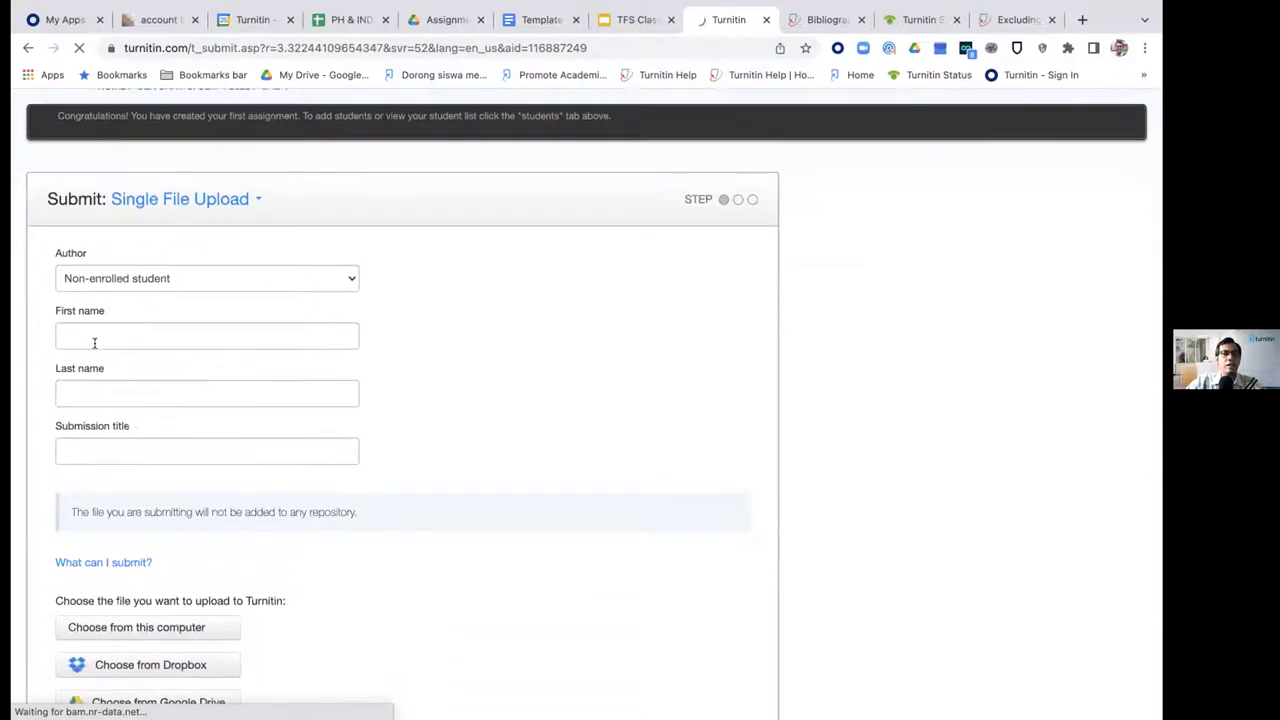
{"action": "left_click", "coordinate": [94, 343]}
{"action": "left_click", "coordinate": [94, 393]}
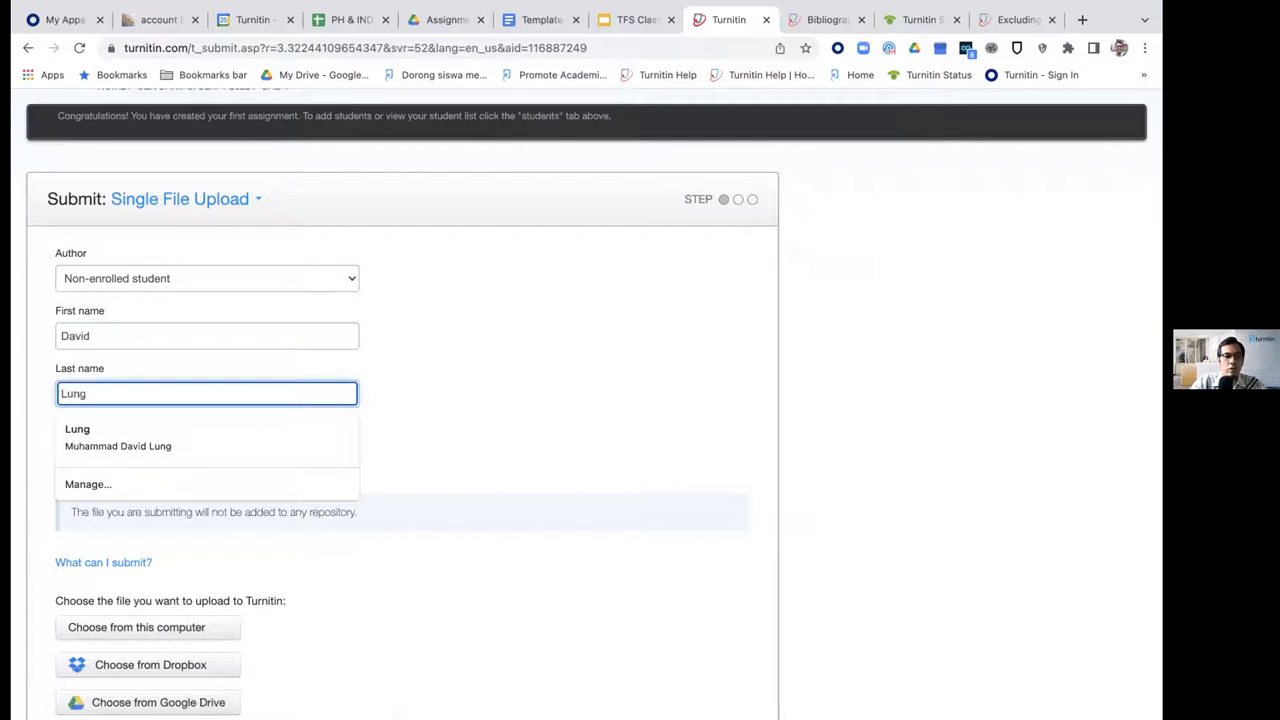
{"action": "left_click", "coordinate": [94, 451]}
{"action": "type", "text": "Bab 1 David"}
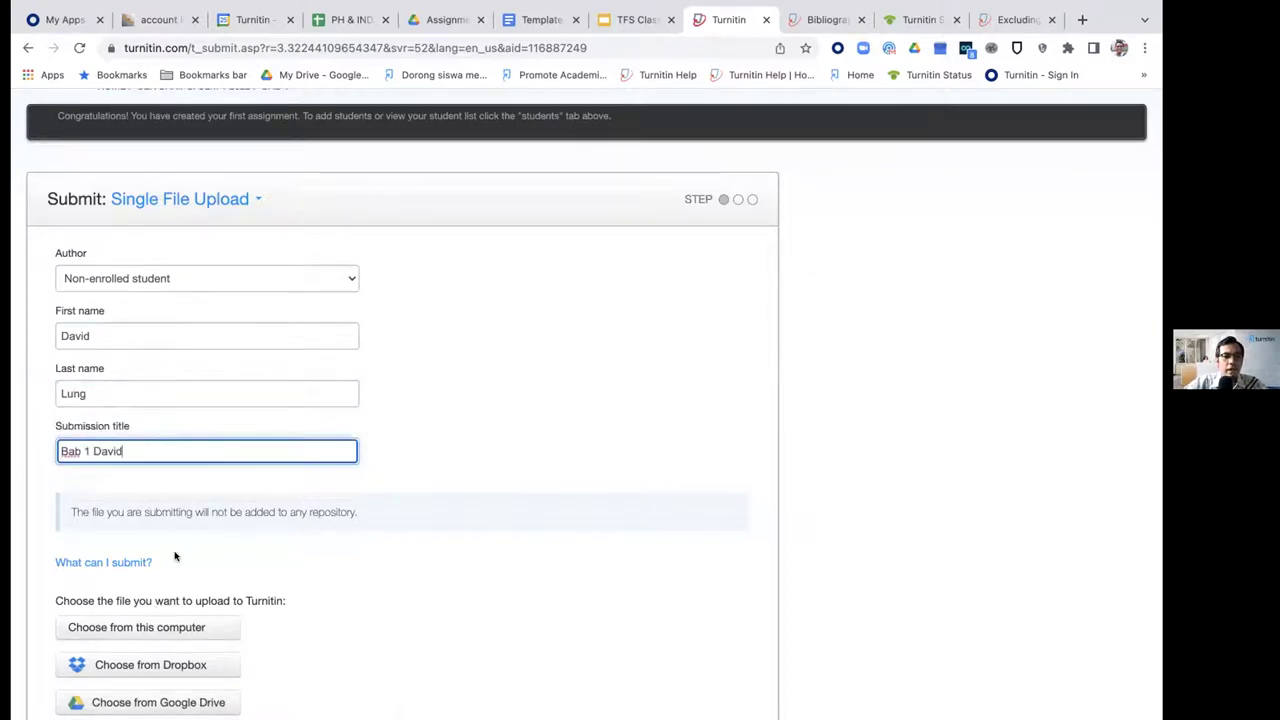
Upload Melihat kesamaan yang cocok.pdf and confirm it to get the submission receipt.
{"action": "scroll", "coordinate": [138, 542], "scroll_direction": "down", "scroll_amount": 1}
{"action": "scroll", "coordinate": [134, 560], "scroll_direction": "down", "scroll_amount": 2}
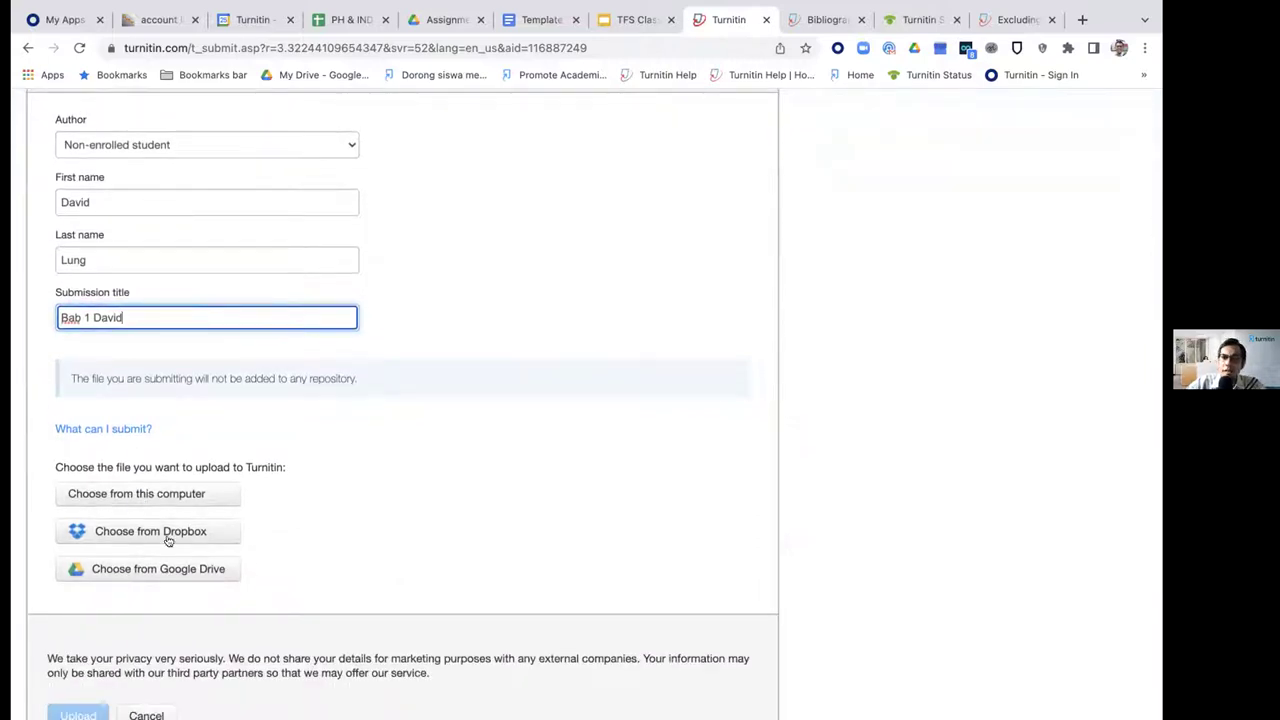
{"action": "left_click", "coordinate": [86, 494]}
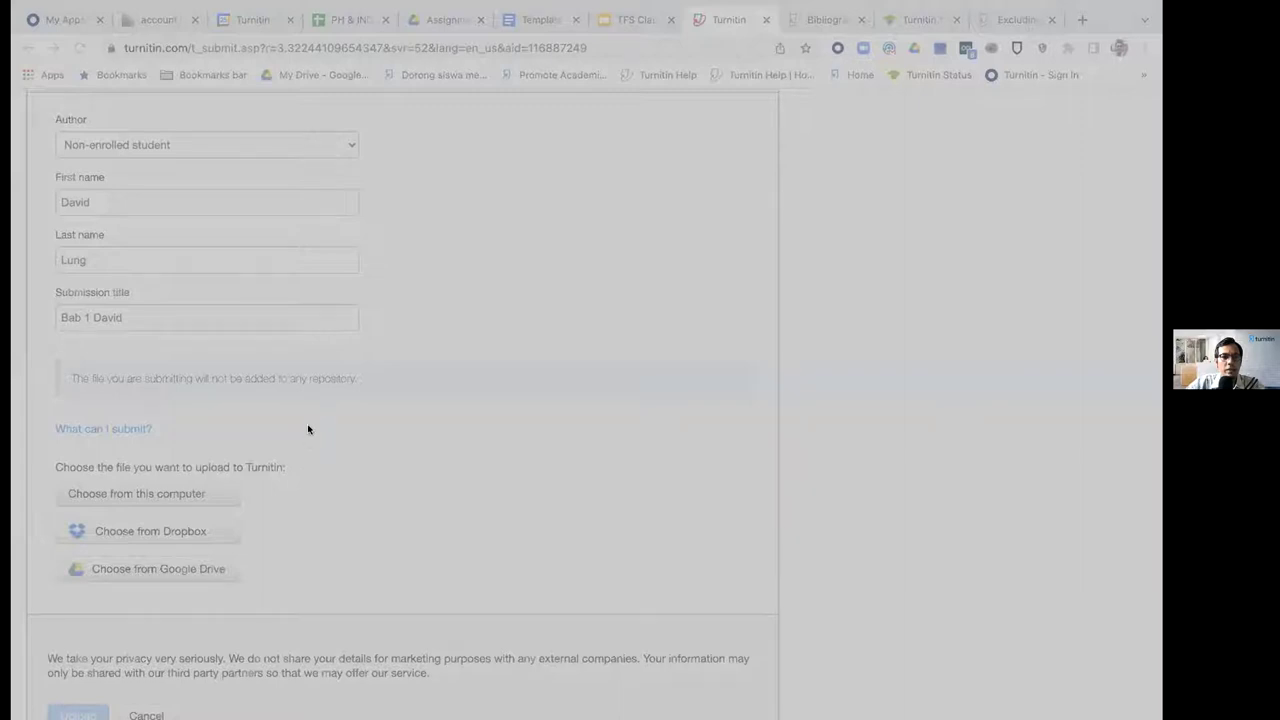
{"action": "left_click", "coordinate": [989, 525]}
{"action": "scroll", "coordinate": [489, 451], "scroll_direction": "down", "scroll_amount": 3}
{"action": "left_click", "coordinate": [59, 487]}
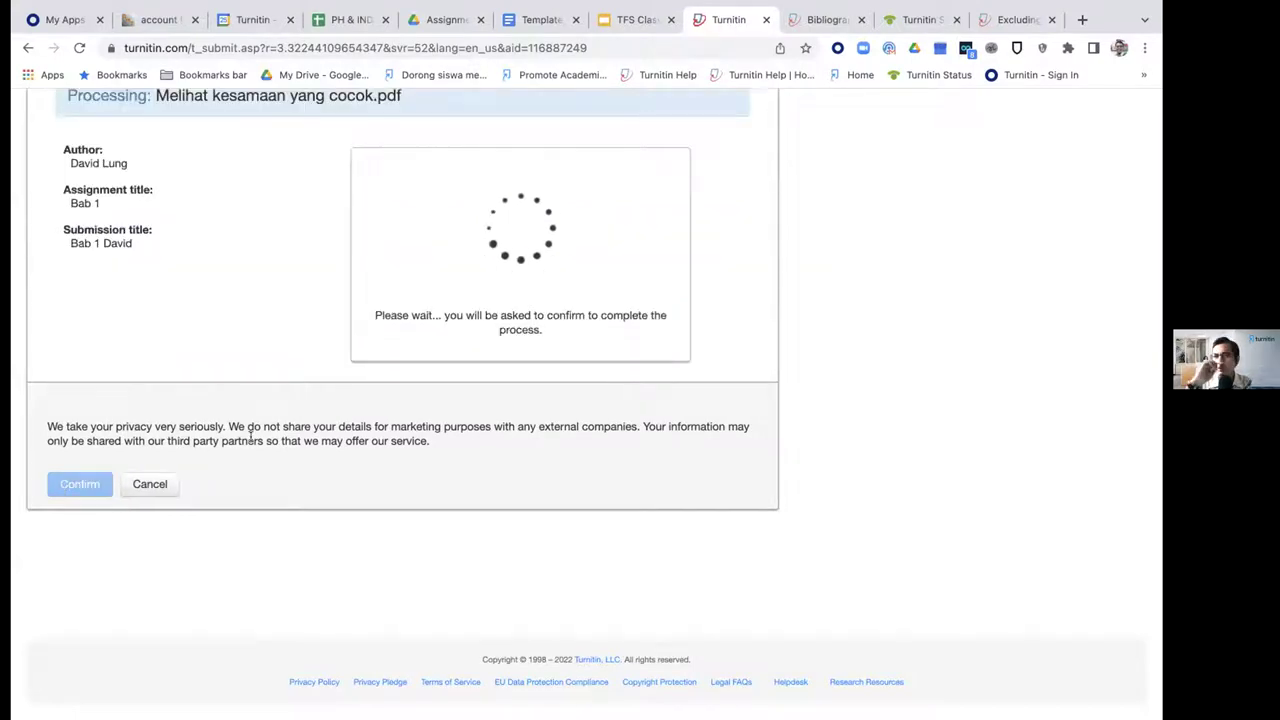
{"action": "scroll", "coordinate": [340, 467], "scroll_direction": "up", "scroll_amount": 3}
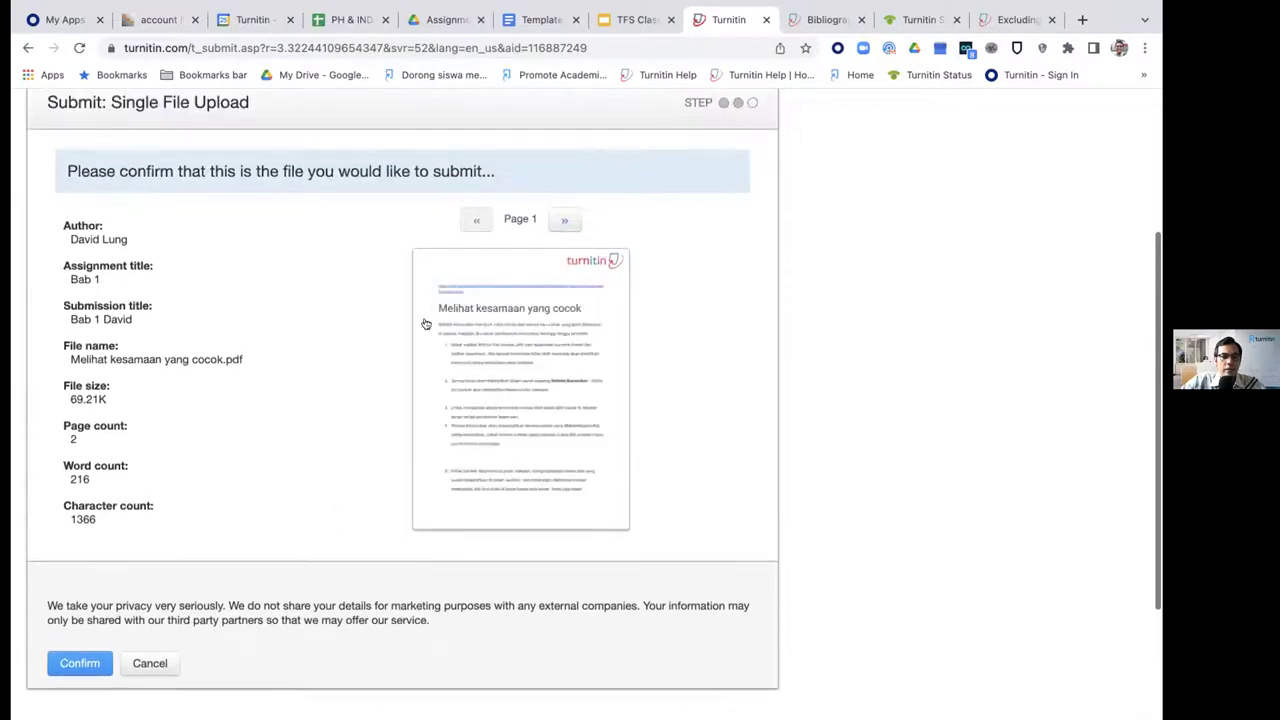
{"action": "scroll", "coordinate": [419, 428], "scroll_direction": "down", "scroll_amount": 1}
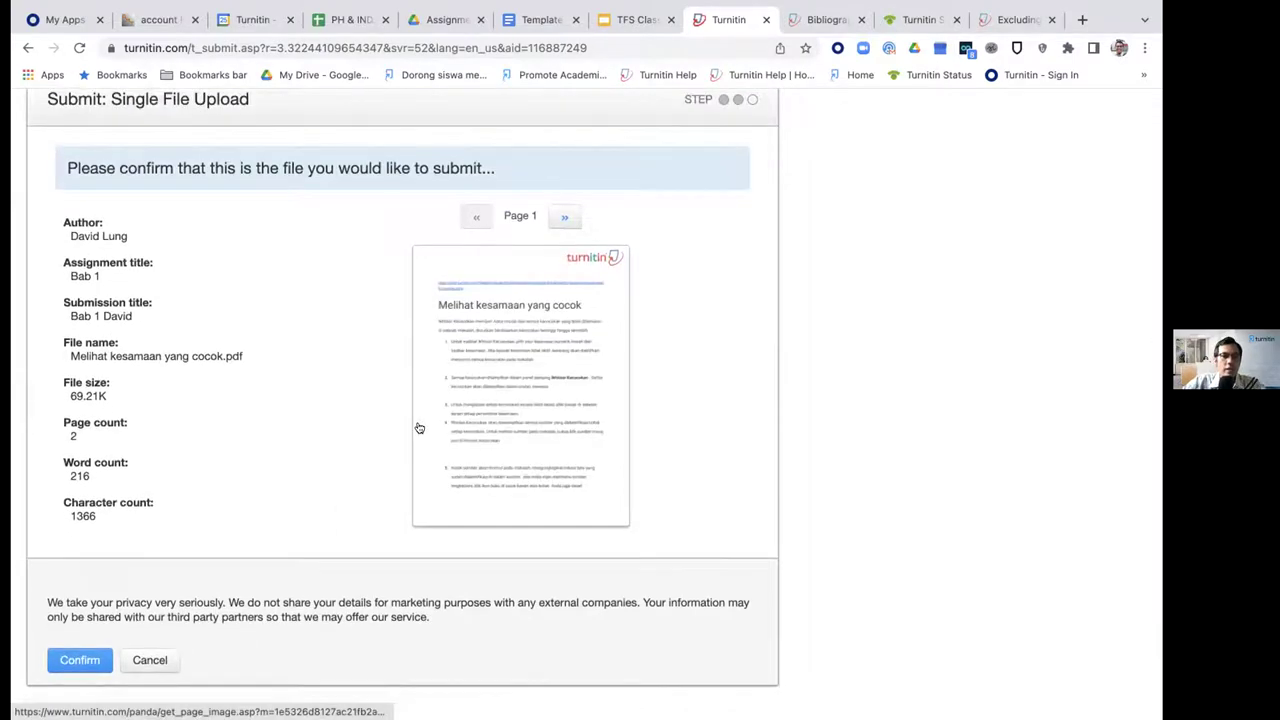
{"action": "scroll", "coordinate": [419, 428], "scroll_direction": "down", "scroll_amount": 3}
{"action": "left_click", "coordinate": [58, 520]}
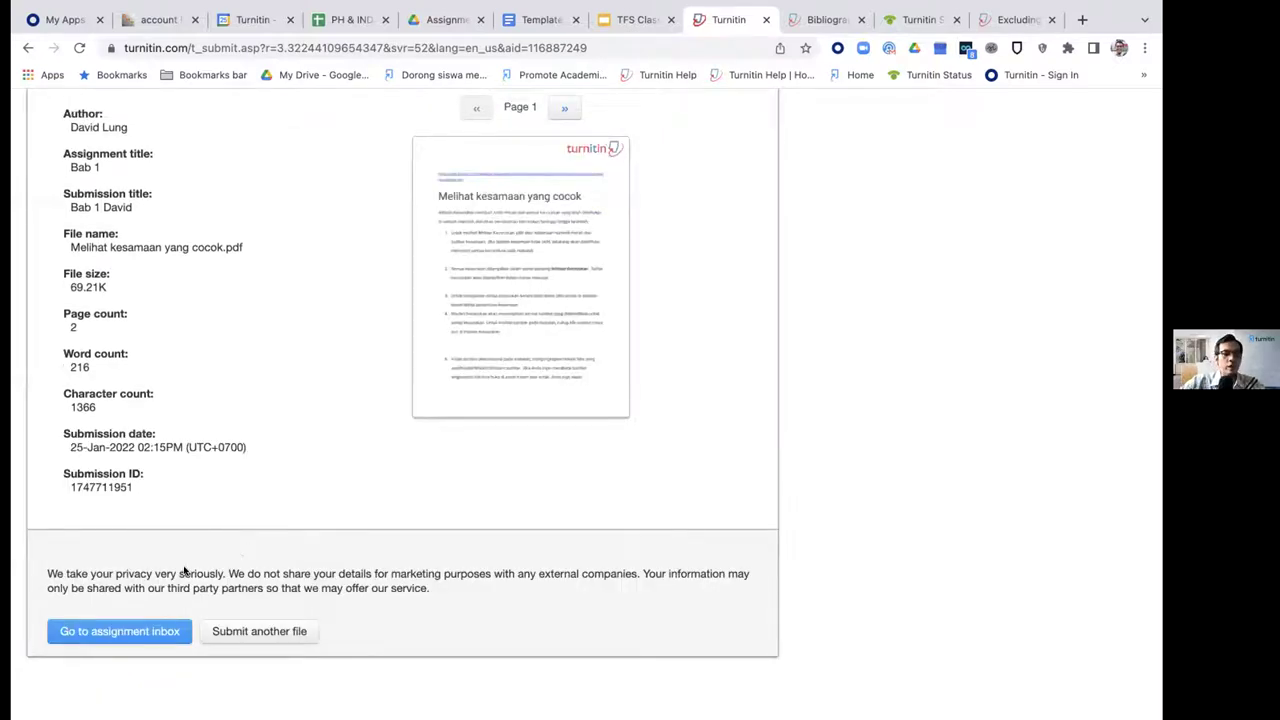
{"action": "scroll", "coordinate": [150, 590], "scroll_direction": "up", "scroll_amount": 1}
{"action": "scroll", "coordinate": [105, 650], "scroll_direction": "down", "scroll_amount": 1}
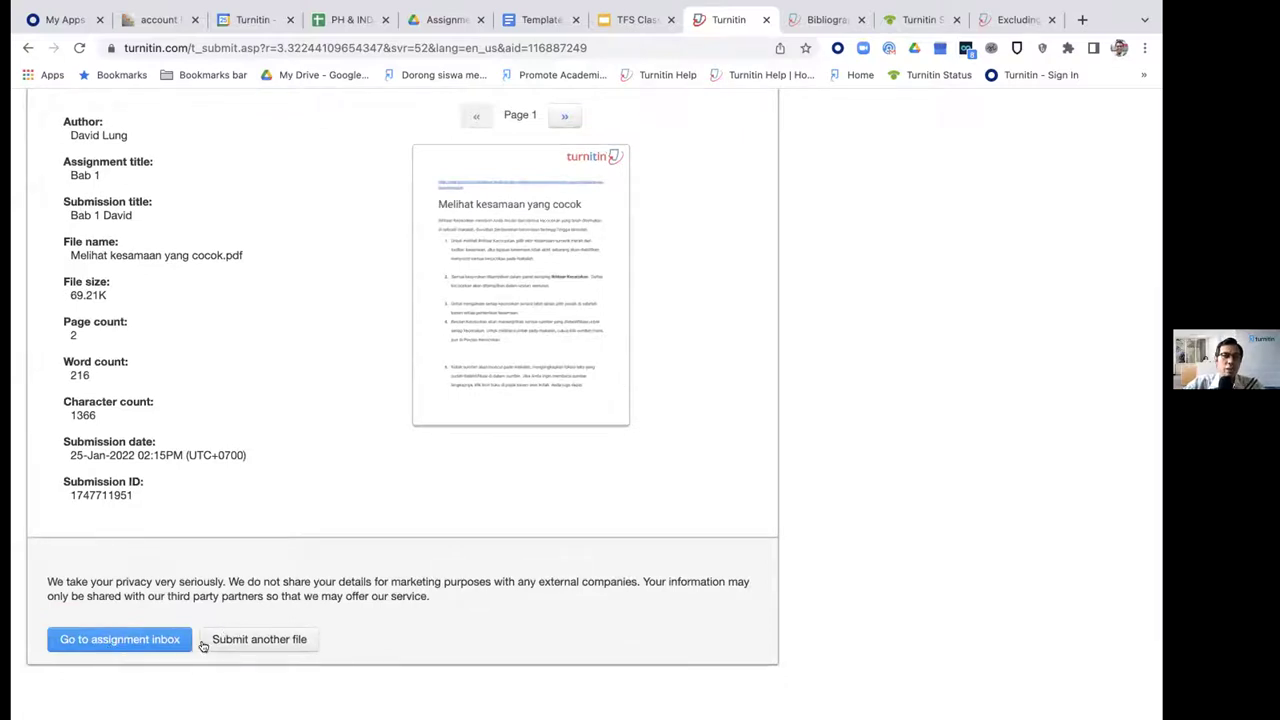
{"action": "scroll", "coordinate": [155, 651], "scroll_direction": "up", "scroll_amount": 2}
{"action": "scroll", "coordinate": [156, 650], "scroll_direction": "up", "scroll_amount": 2}
{"action": "scroll", "coordinate": [150, 670], "scroll_direction": "down", "scroll_amount": 5}
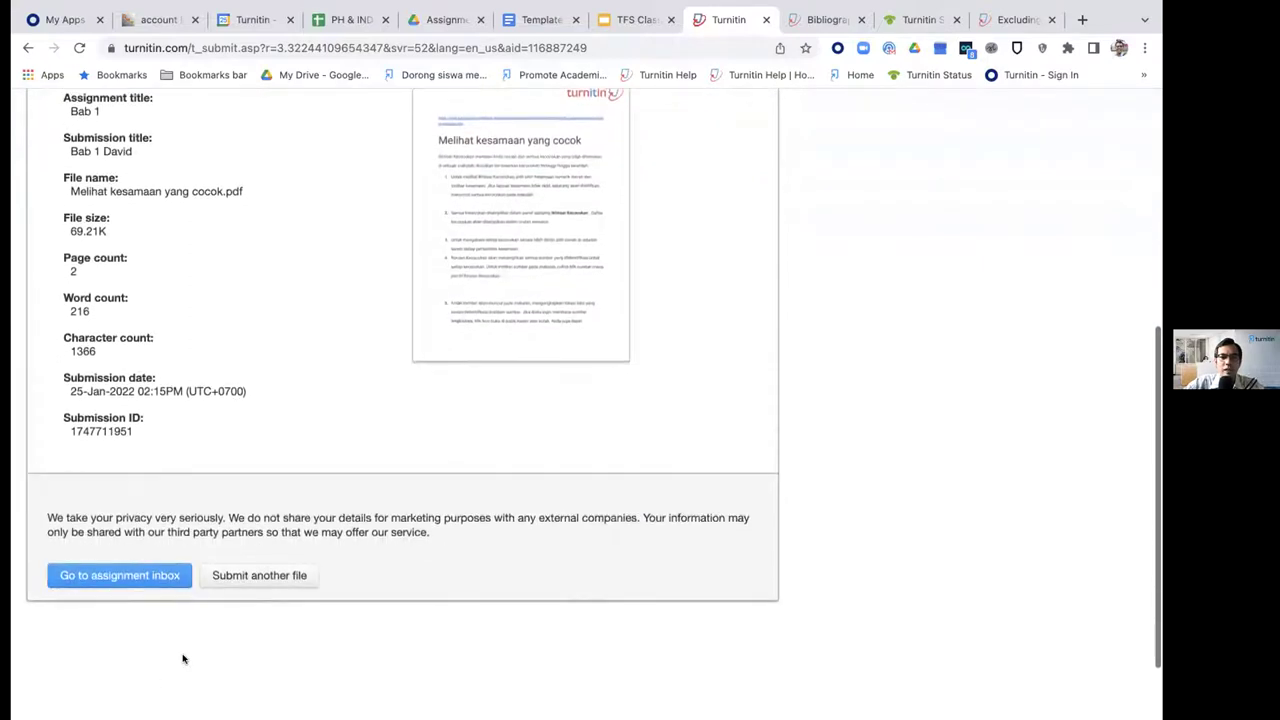
Start another Bab 1 submission and try the multiple-file and Zip File upload methods.
{"action": "left_click", "coordinate": [258, 580]}
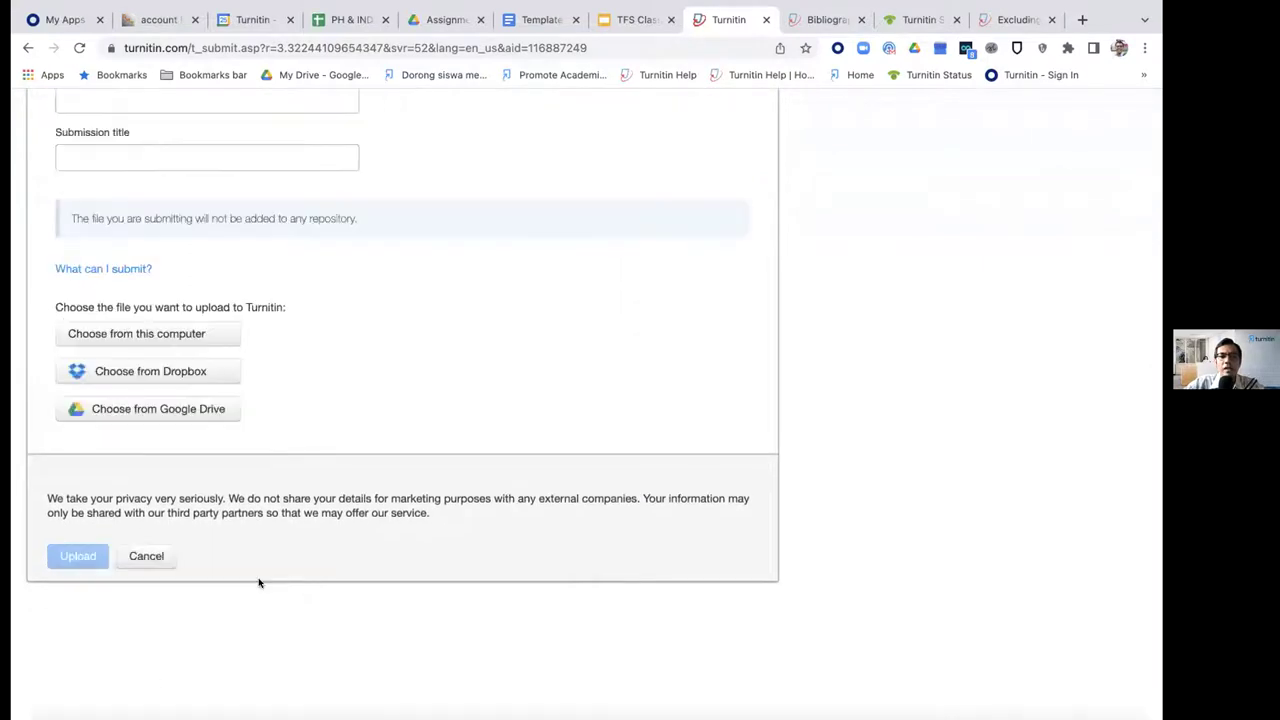
{"action": "scroll", "coordinate": [360, 377], "scroll_direction": "up", "scroll_amount": 5}
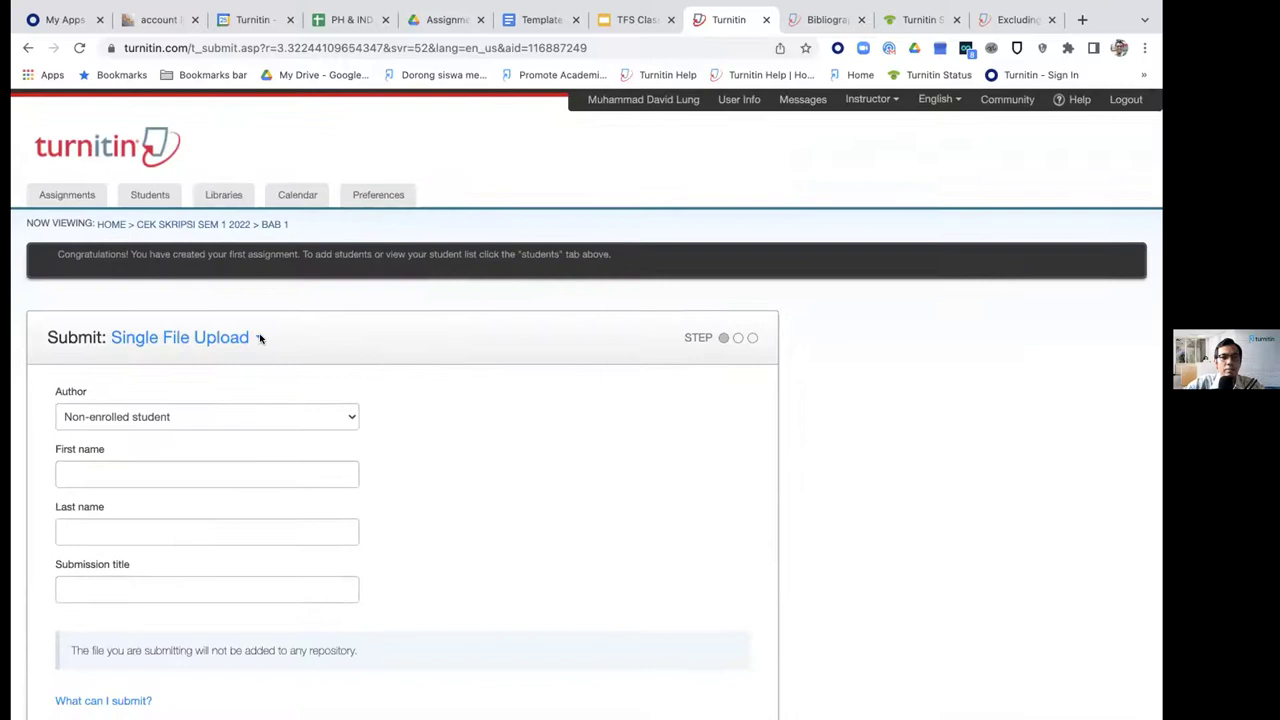
{"action": "left_click", "coordinate": [258, 337]}
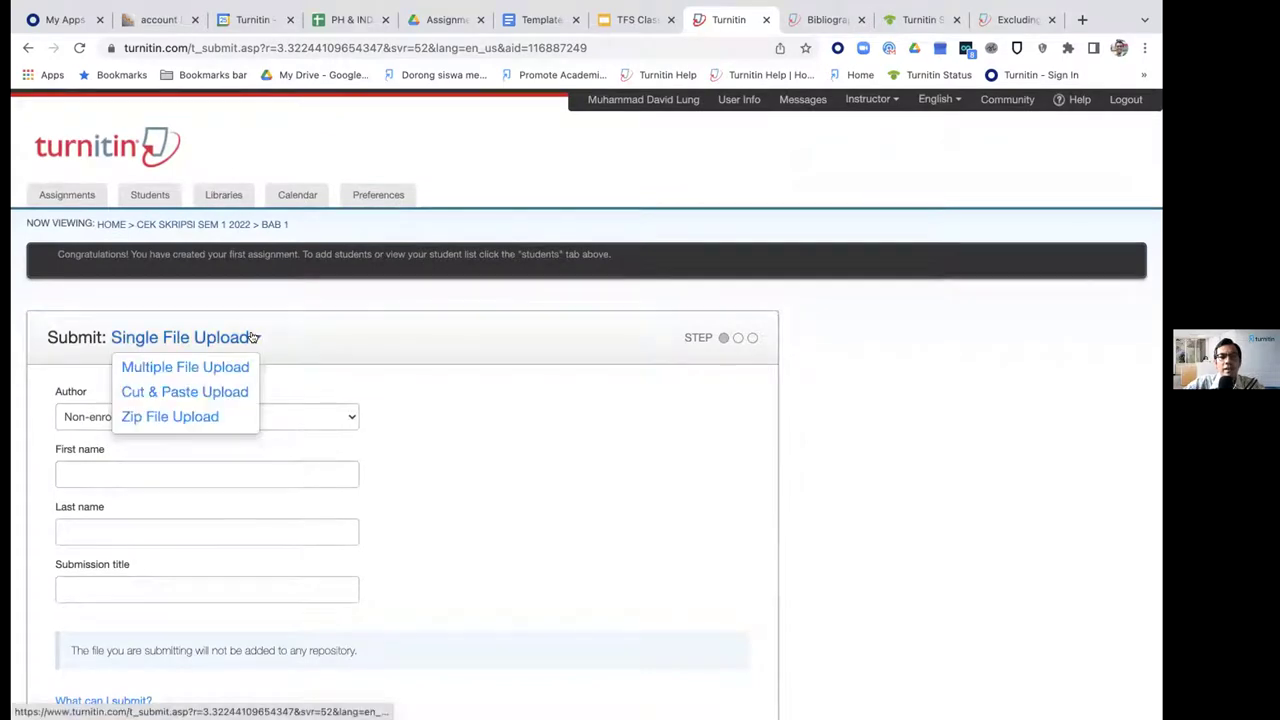
{"action": "left_click", "coordinate": [210, 366]}
{"action": "scroll", "coordinate": [360, 492], "scroll_direction": "down", "scroll_amount": 1}
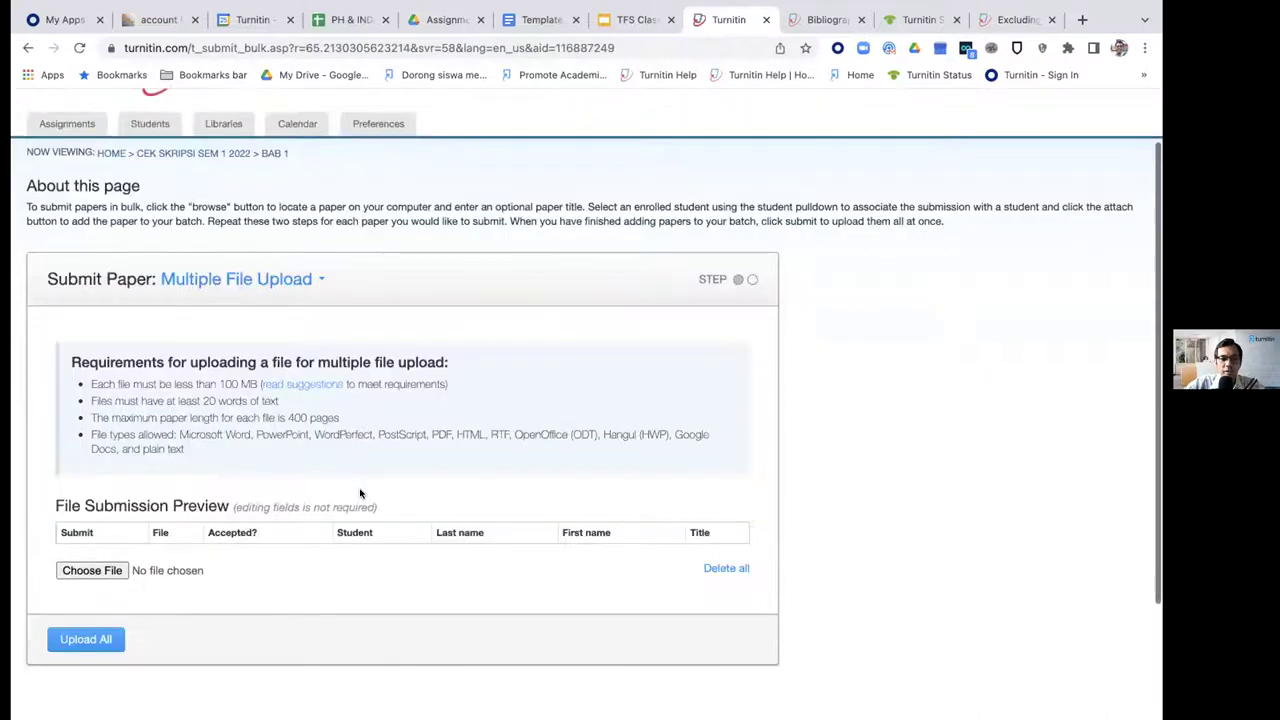
{"action": "scroll", "coordinate": [360, 492], "scroll_direction": "up", "scroll_amount": 2}
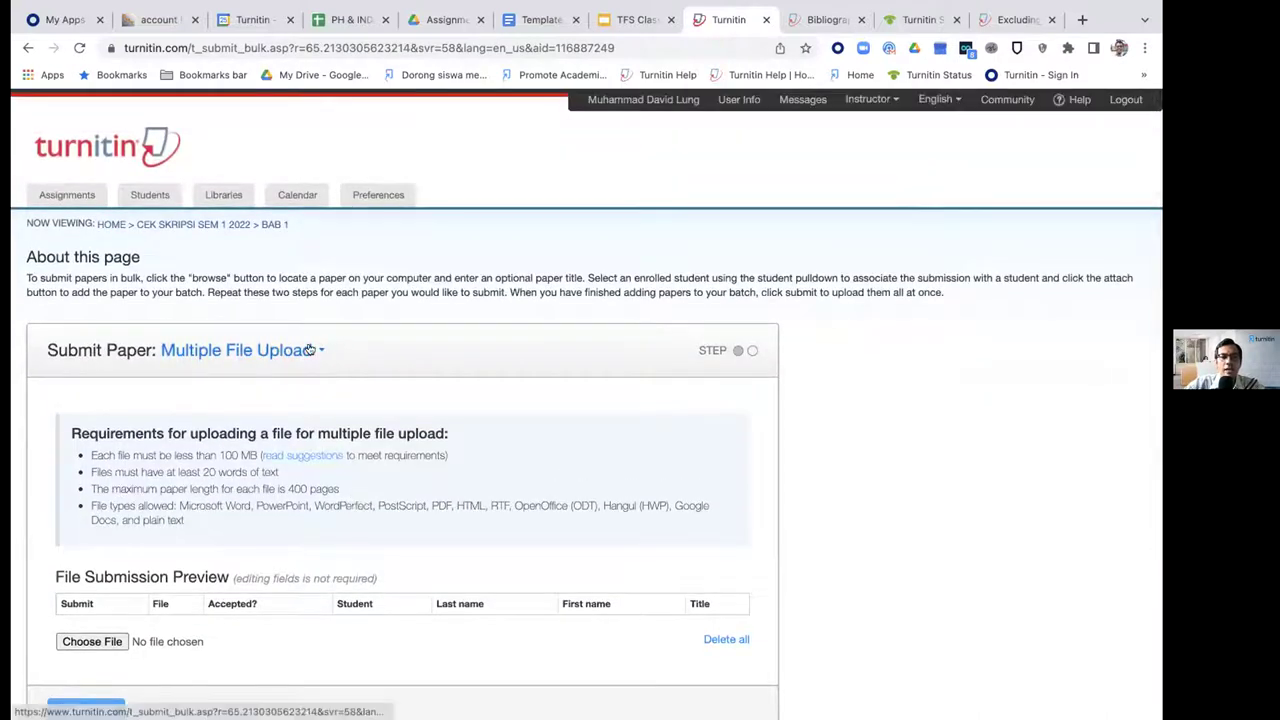
{"action": "left_click", "coordinate": [310, 349]}
{"action": "left_click", "coordinate": [334, 427]}
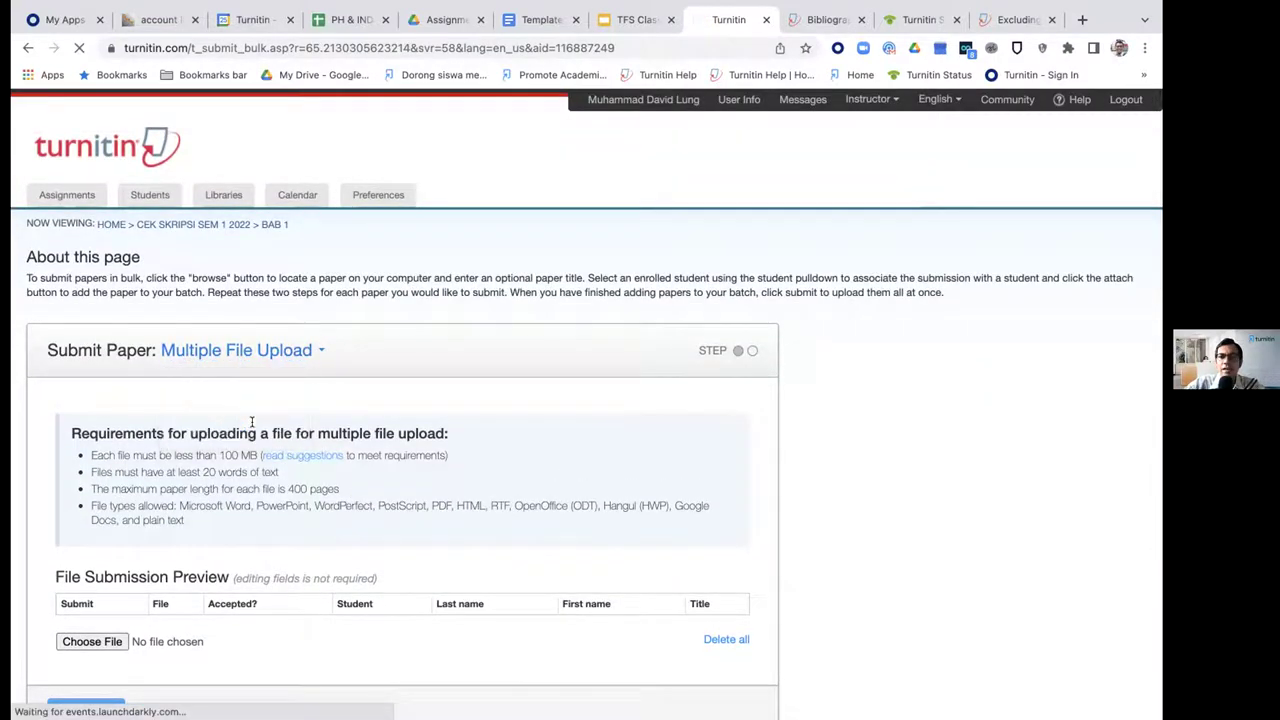
Switch to Cut & Paste Upload, paste the paper text, then clear the box.
{"action": "scroll", "coordinate": [251, 421], "scroll_direction": "down", "scroll_amount": 1}
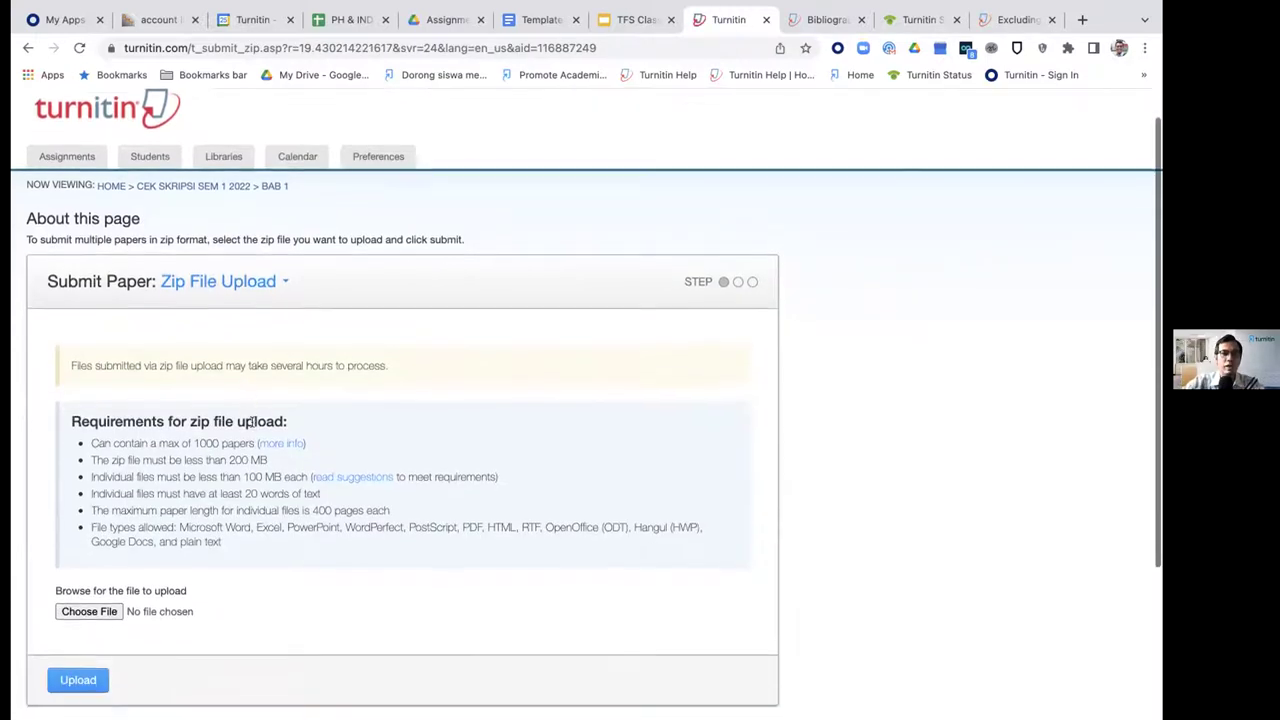
{"action": "left_click", "coordinate": [272, 280]}
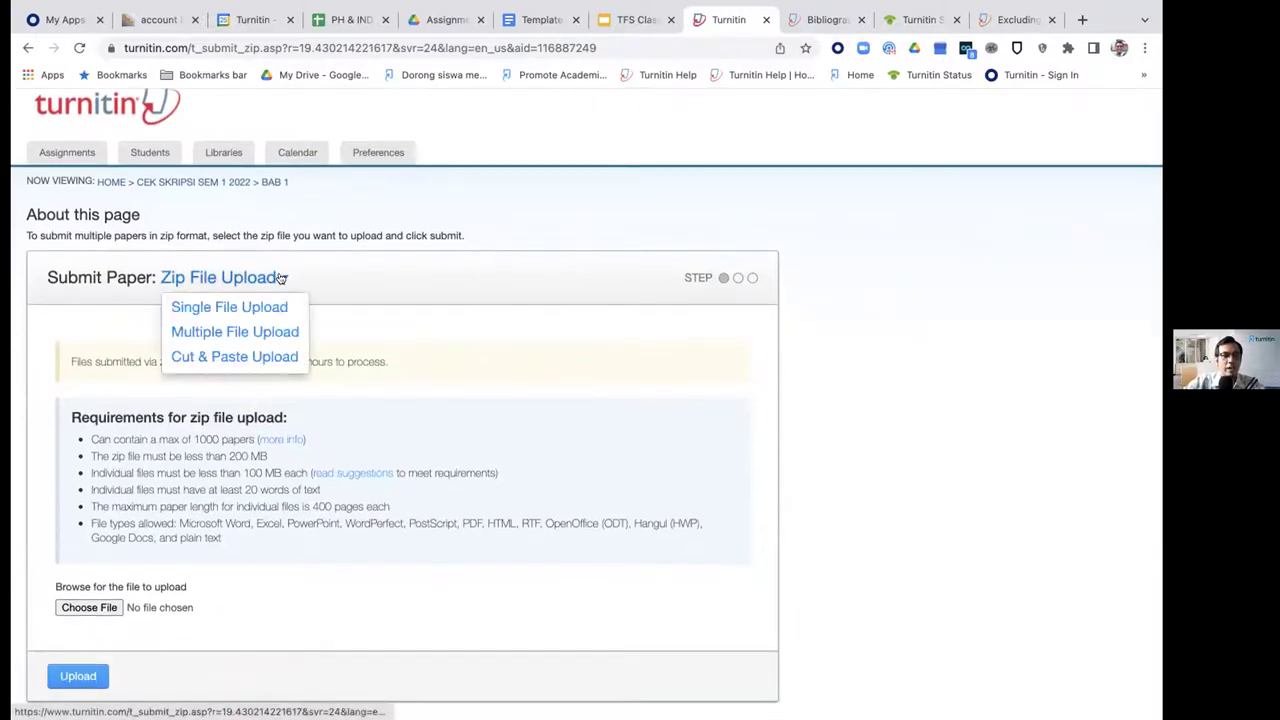
{"action": "left_click", "coordinate": [242, 357]}
{"action": "scroll", "coordinate": [310, 410], "scroll_direction": "down", "scroll_amount": 1}
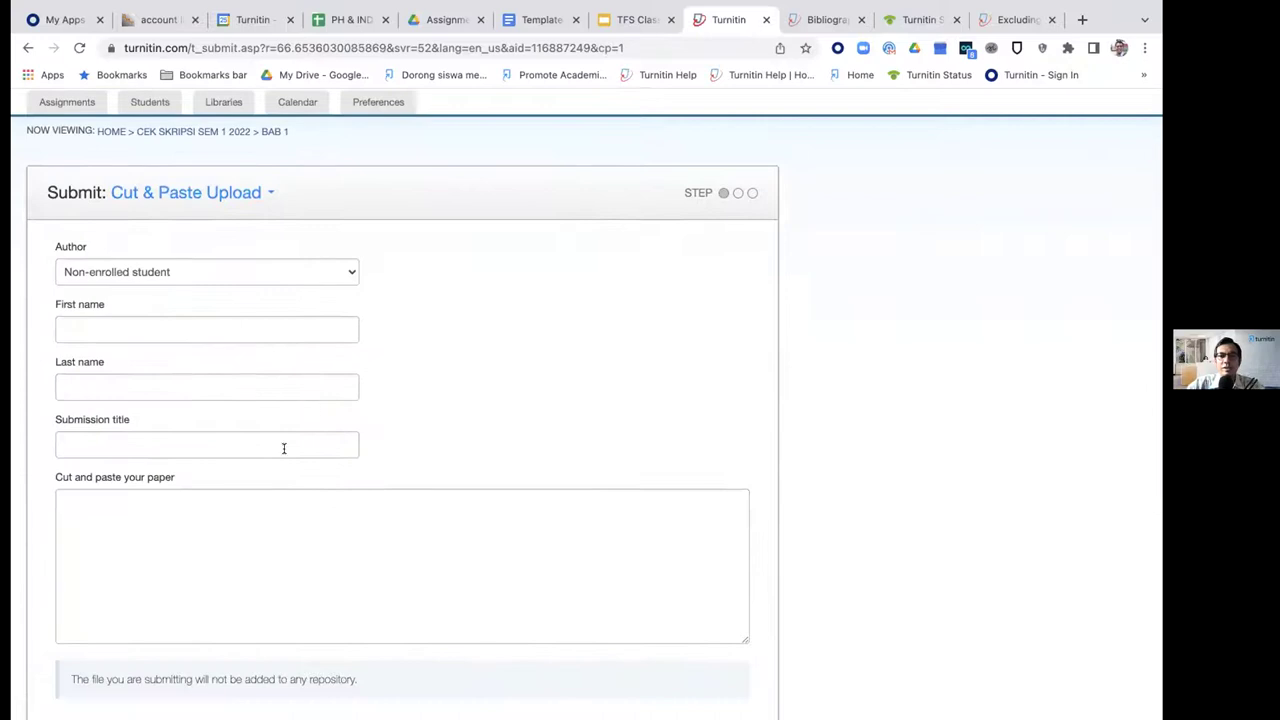
{"action": "left_click", "coordinate": [270, 520]}
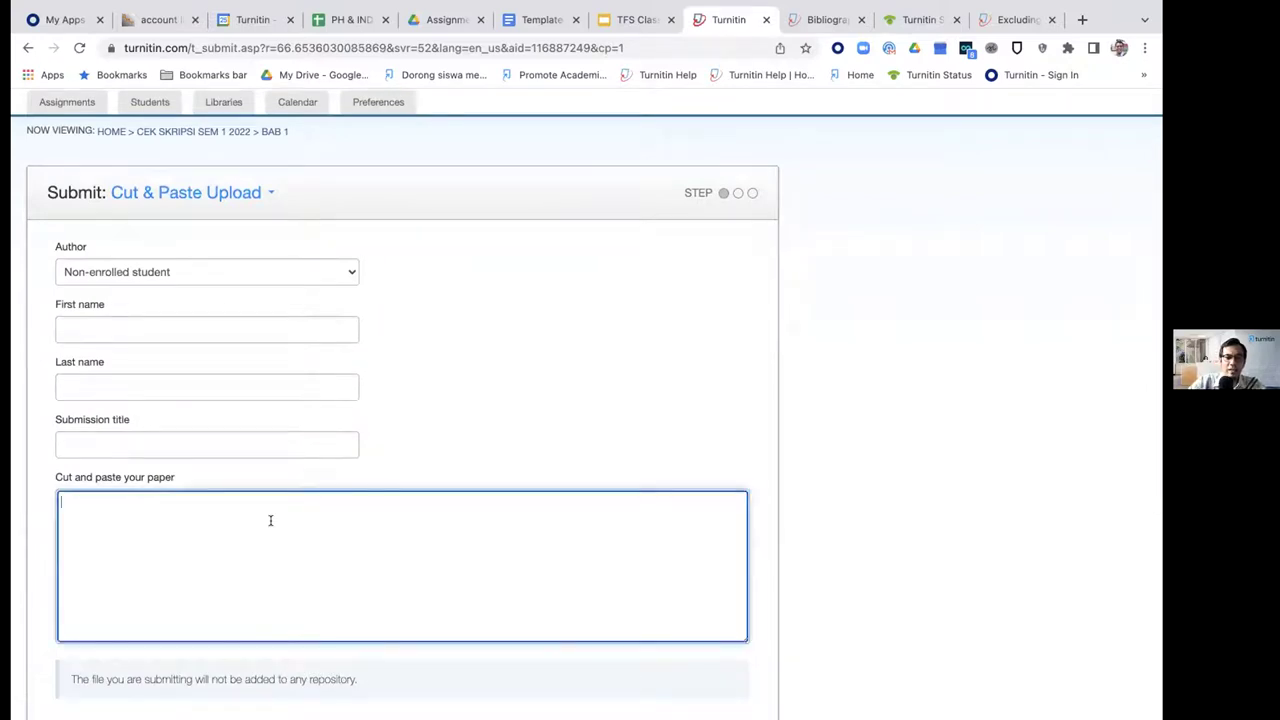
{"action": "key", "text": "super+v"}
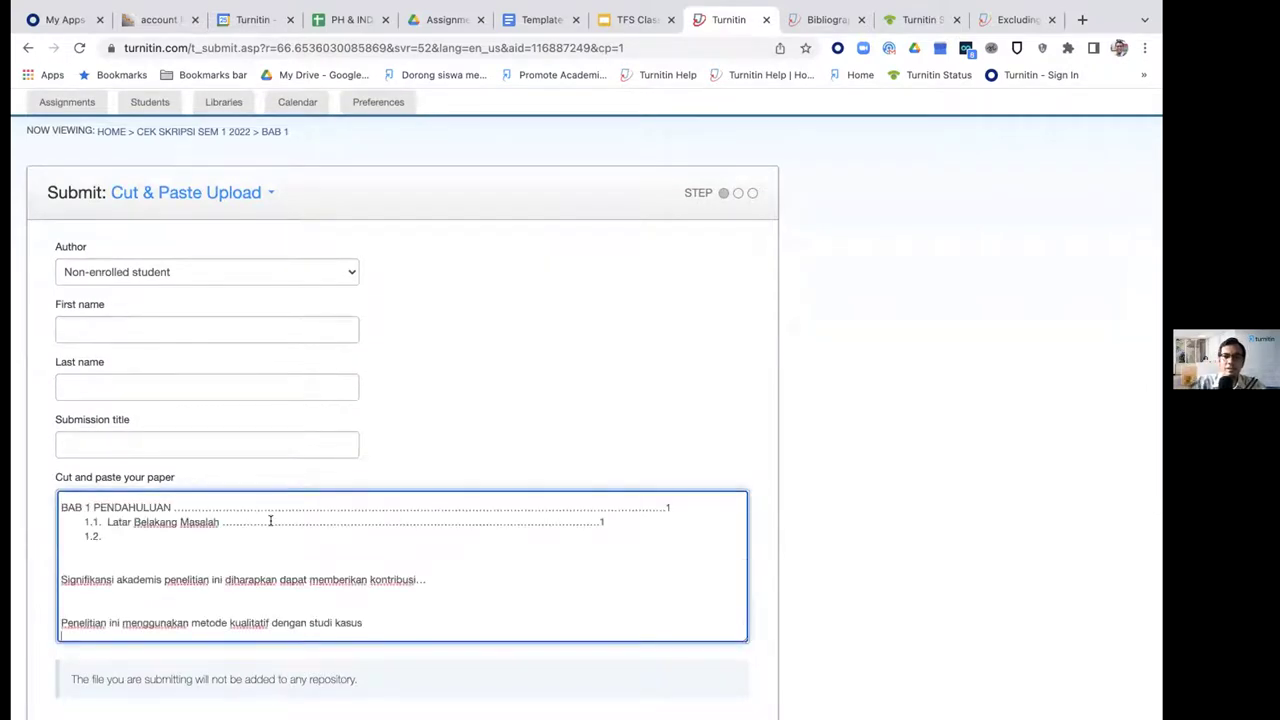
{"action": "scroll", "coordinate": [266, 530], "scroll_direction": "up", "scroll_amount": 10}
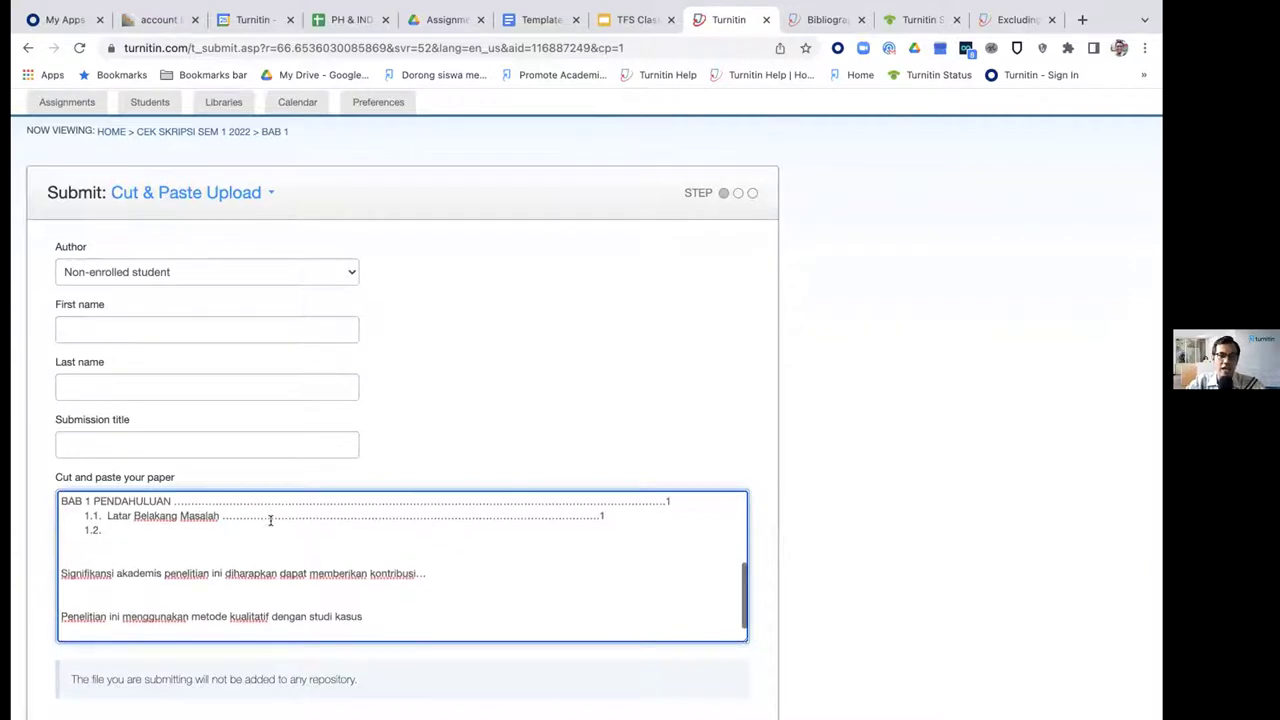
{"action": "scroll", "coordinate": [262, 541], "scroll_direction": "down", "scroll_amount": 10}
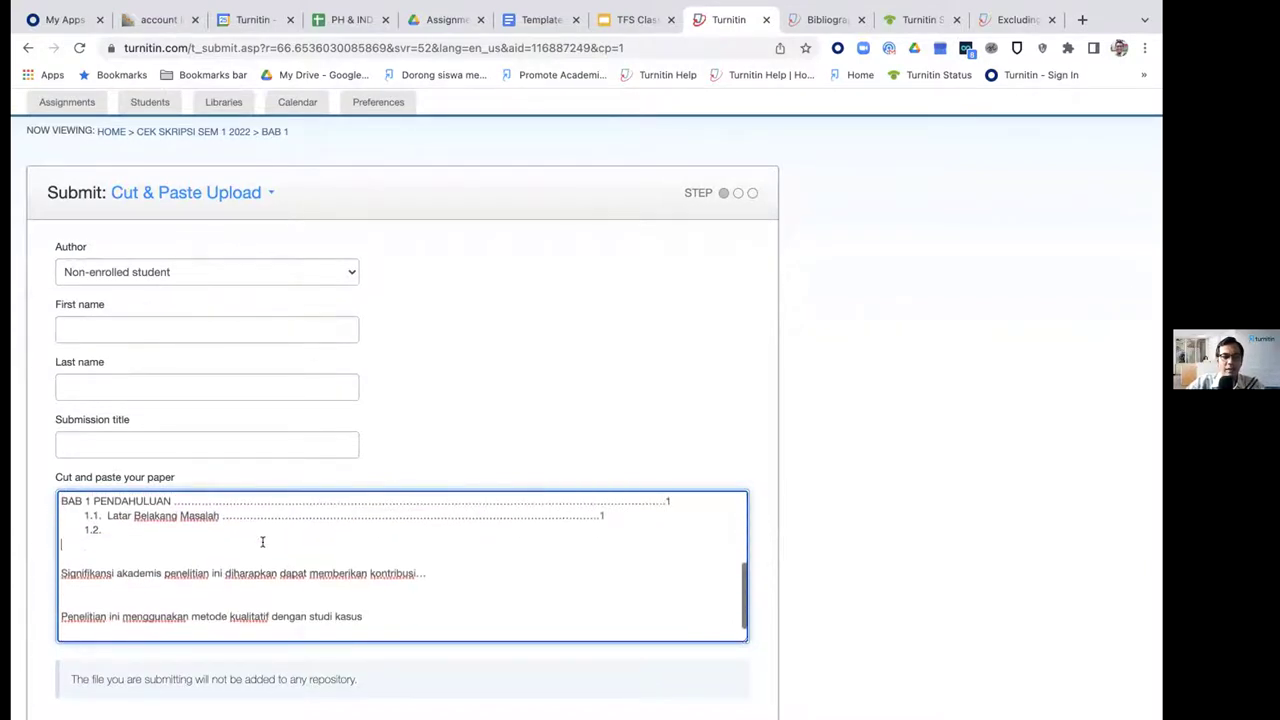
{"action": "key", "text": "super+a"}
{"action": "key", "text": "BackSpace"}
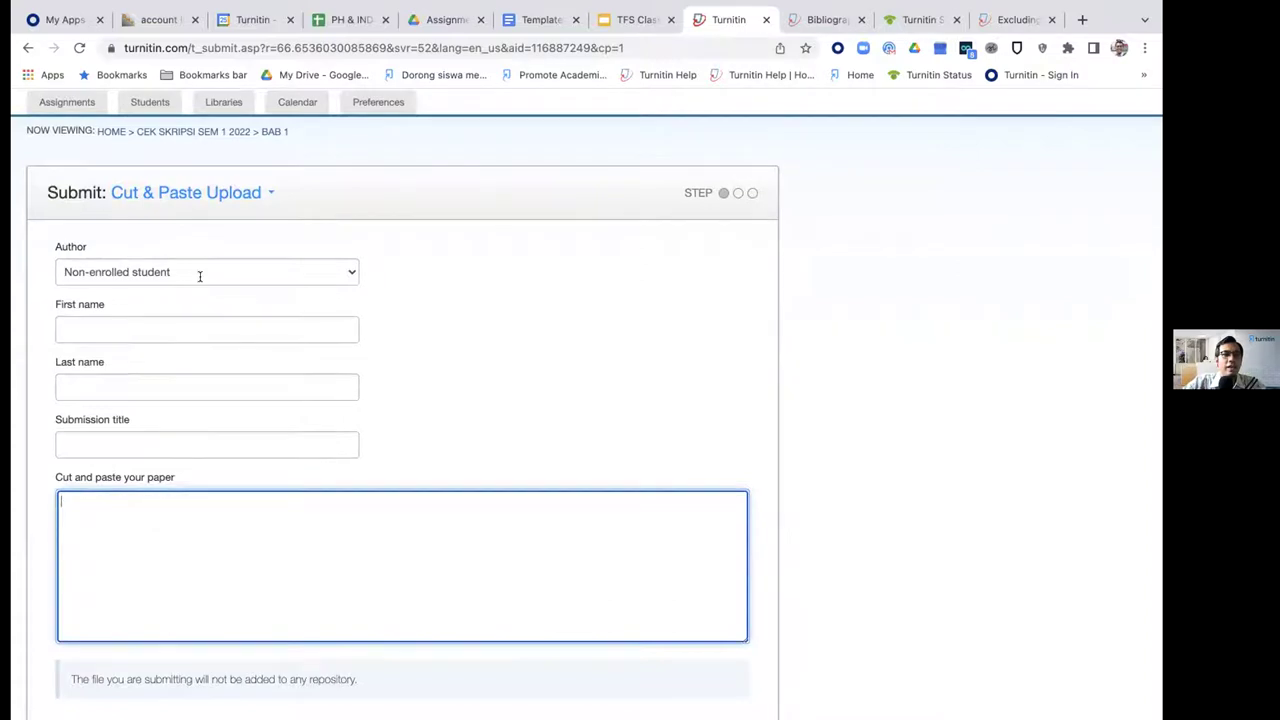
{"action": "scroll", "coordinate": [200, 277], "scroll_direction": "left", "scroll_amount": 5}
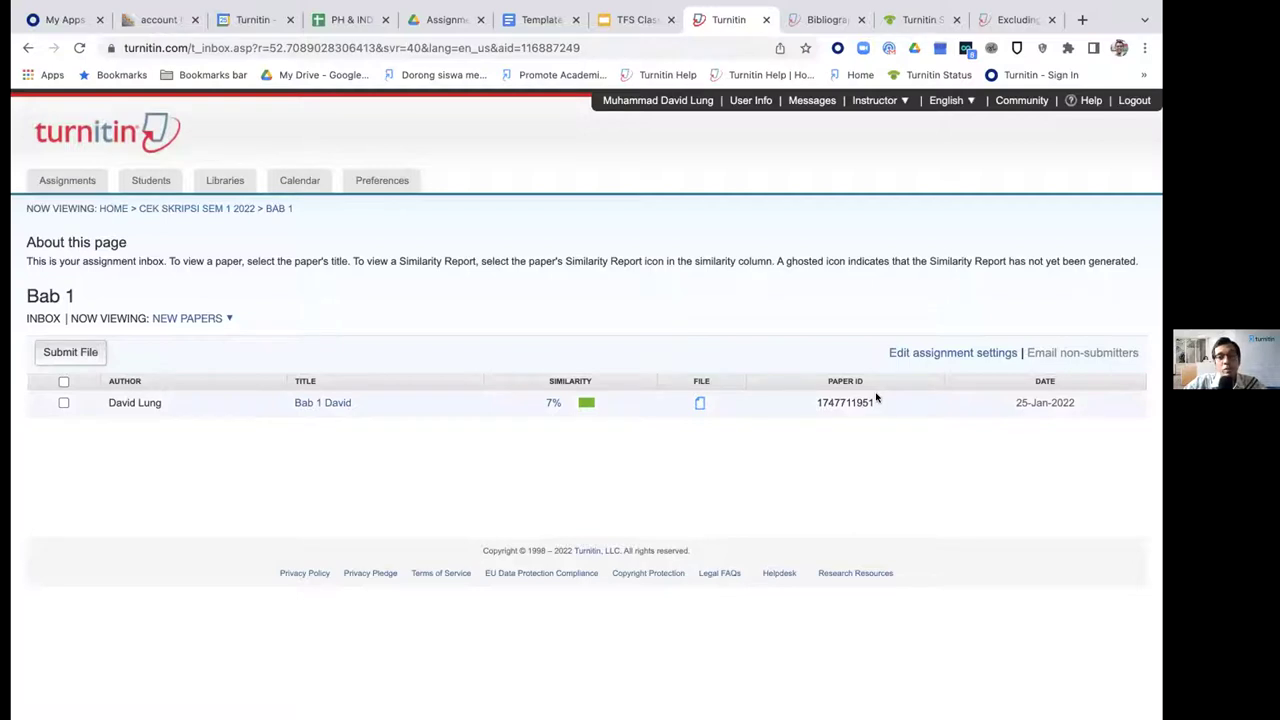
Highlight the paper's ID in the Bab 1 inbox, then tick and untick its checkbox.
{"action": "left_click_drag", "start_coordinate": [876, 398], "coordinate": [812, 404]}
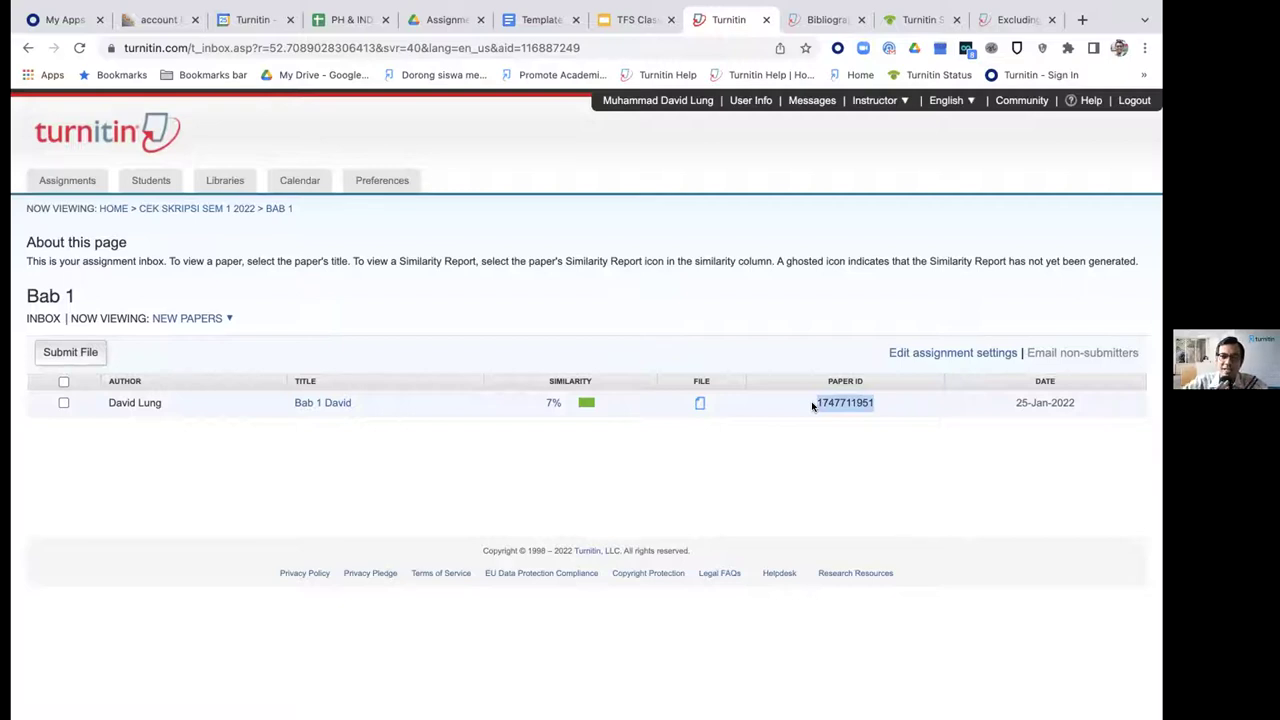
{"action": "left_click", "coordinate": [314, 509]}
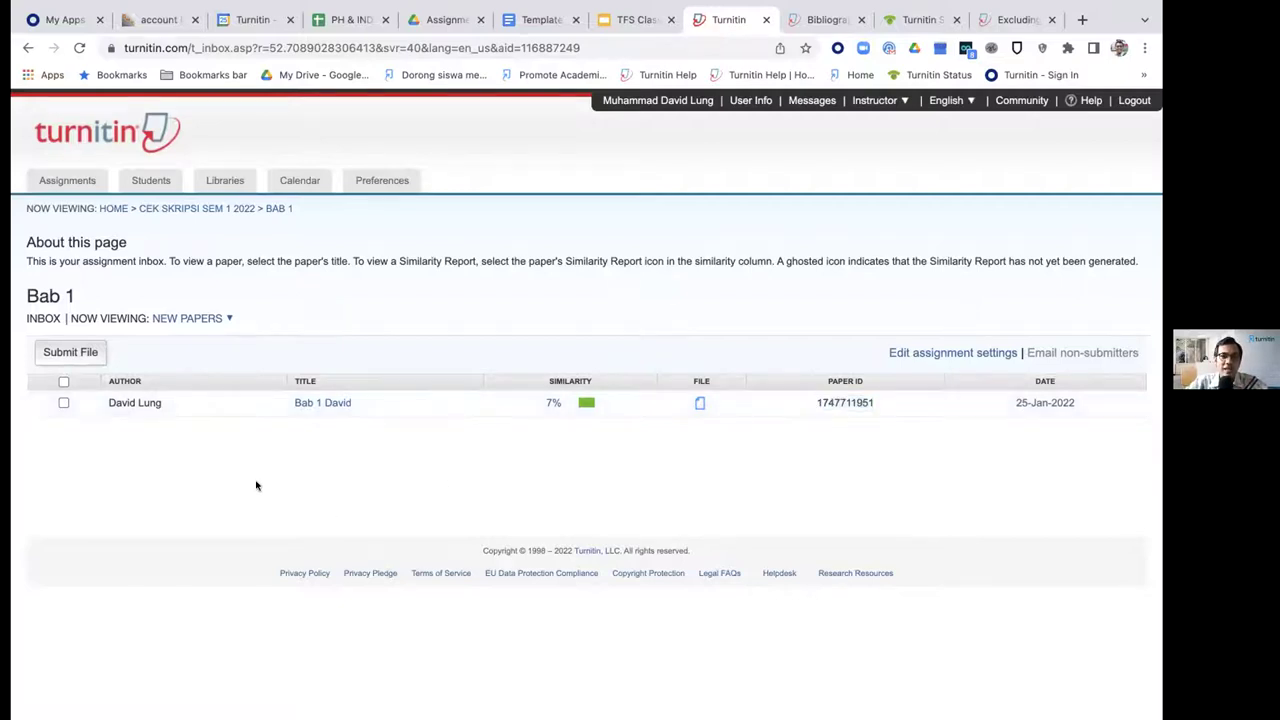
{"action": "left_click", "coordinate": [63, 402]}
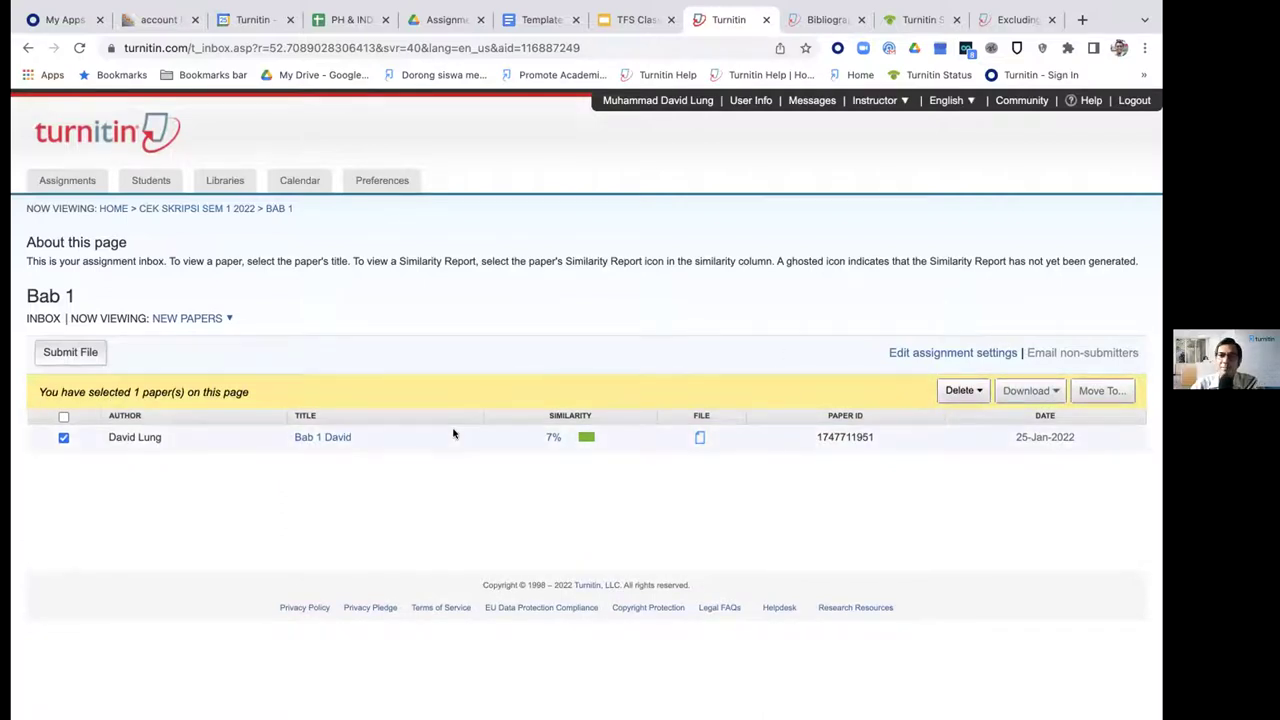
{"action": "left_click", "coordinate": [63, 437]}
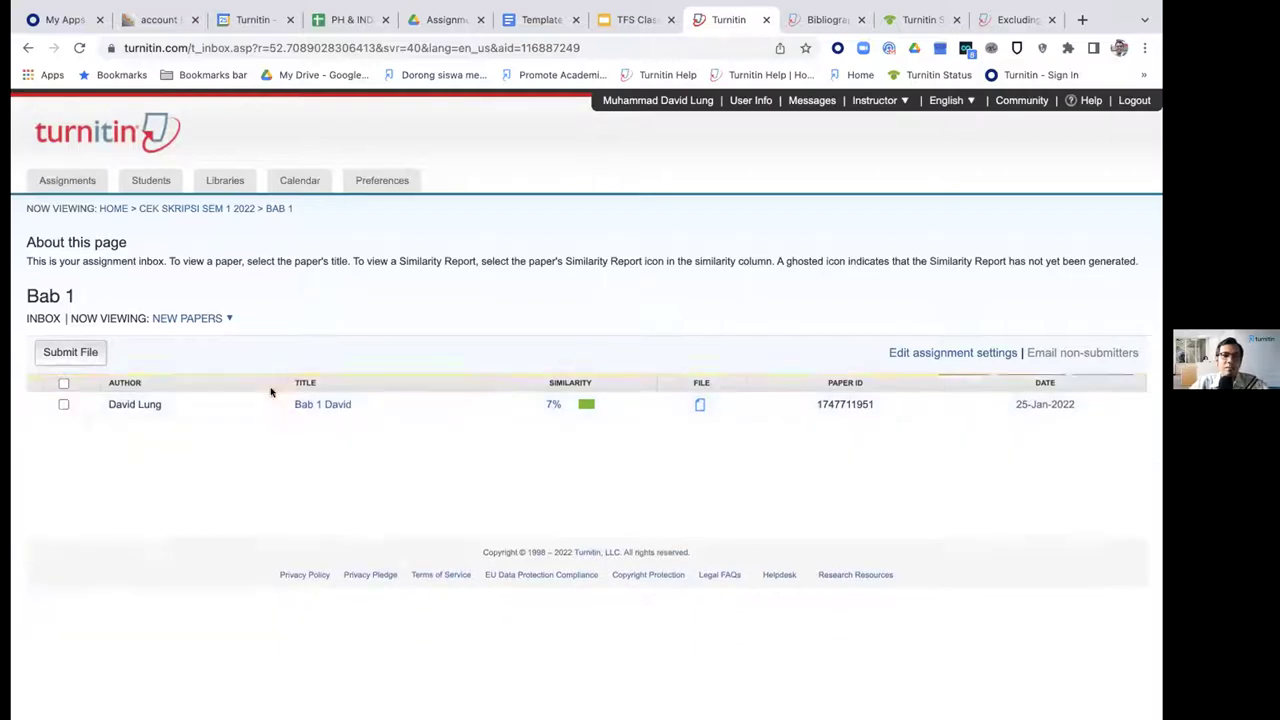
Switch to the Scientific Papers Sem 1 2020 class and open its Anti Plagiarisme assignment inbox.
{"action": "left_click", "coordinate": [168, 208]}
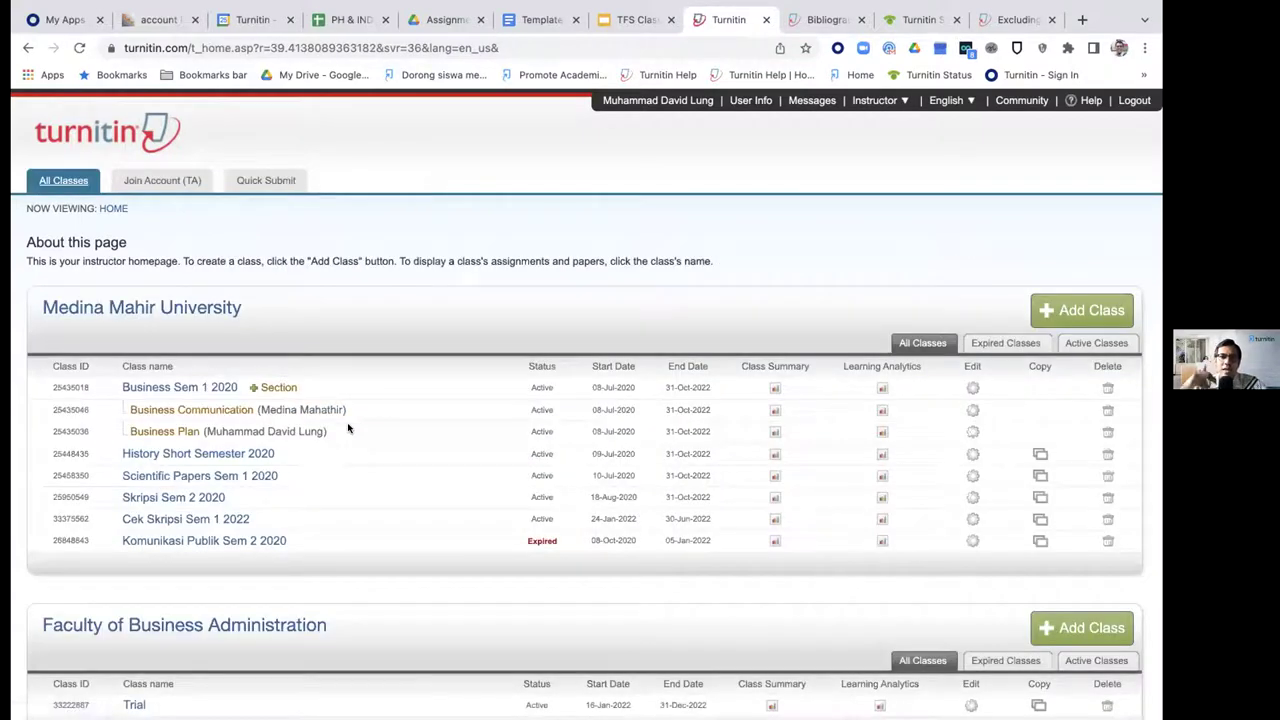
{"action": "scroll", "coordinate": [348, 428], "scroll_direction": "down", "scroll_amount": 1}
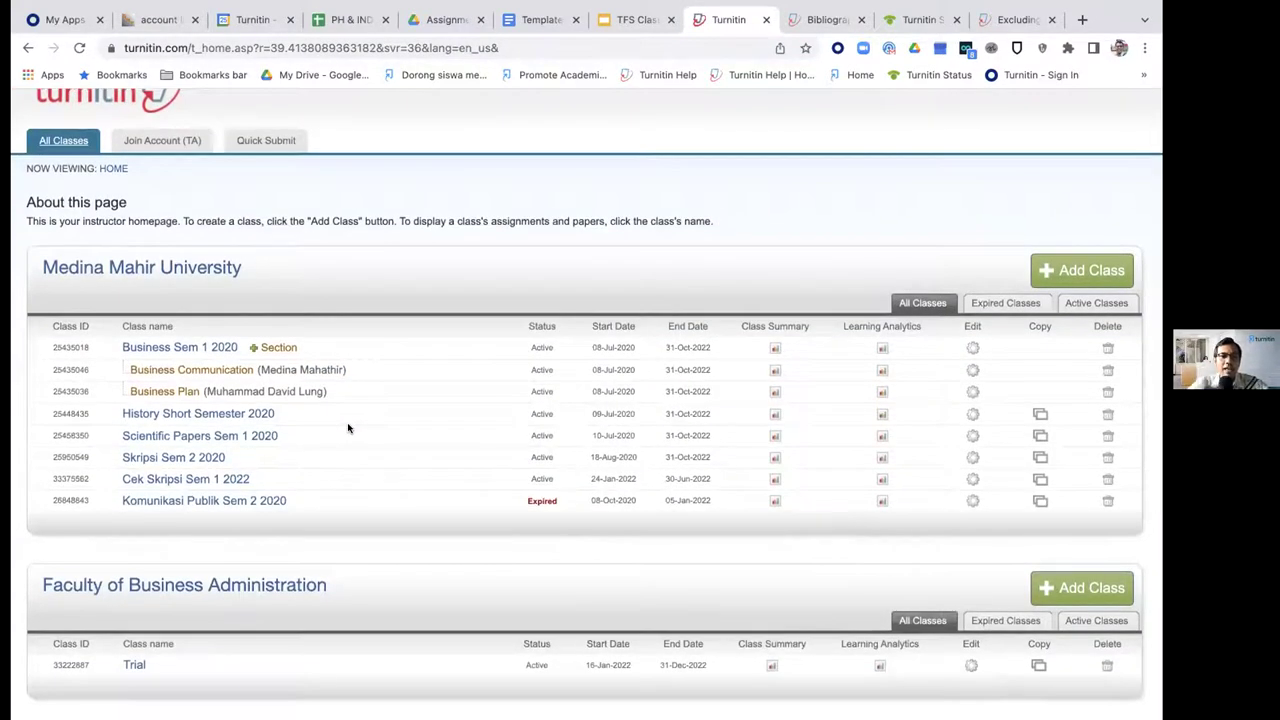
{"action": "left_click", "coordinate": [213, 435]}
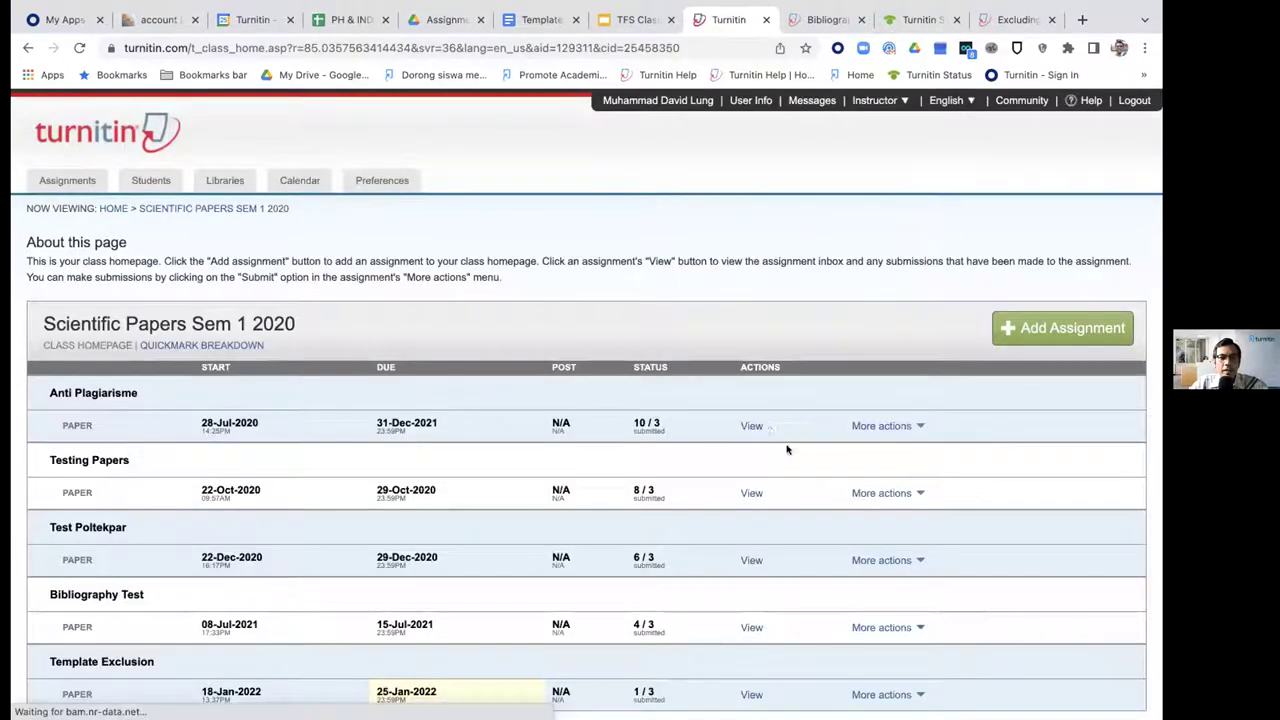
{"action": "left_click", "coordinate": [752, 425]}
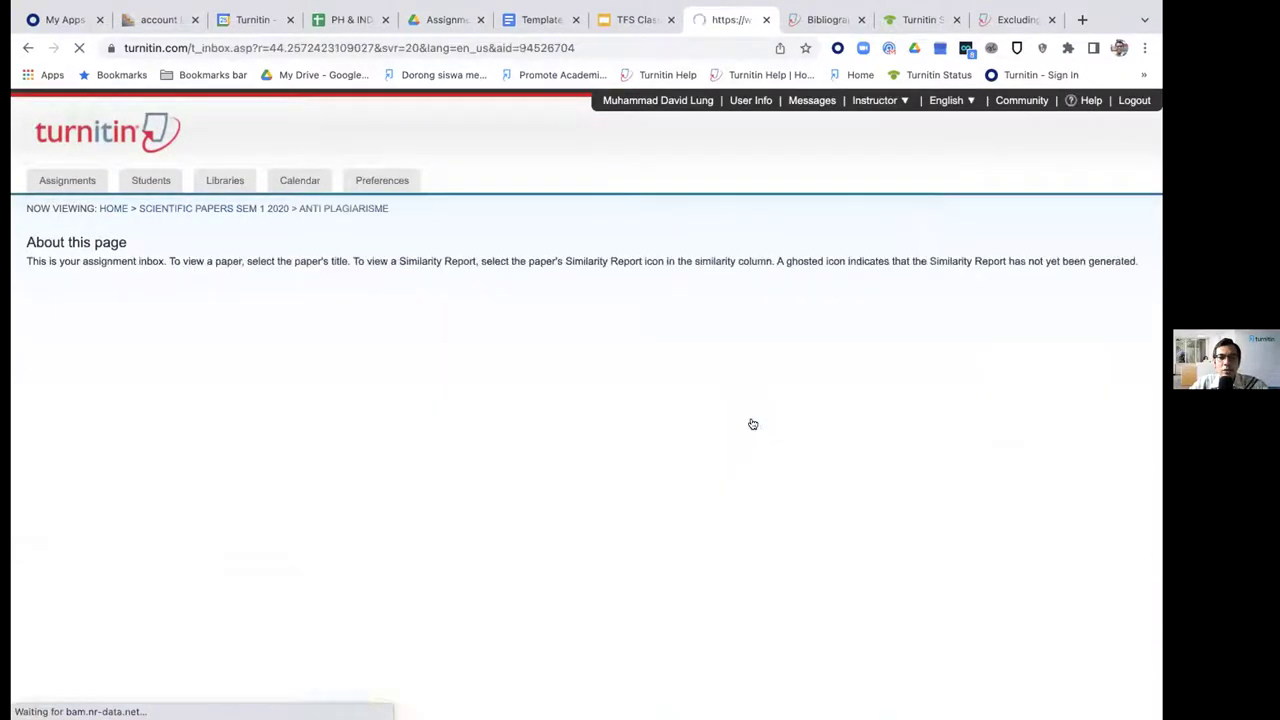
{"action": "scroll", "coordinate": [752, 423], "scroll_direction": "down", "scroll_amount": 3}
{"action": "scroll", "coordinate": [752, 423], "scroll_direction": "up", "scroll_amount": 3}
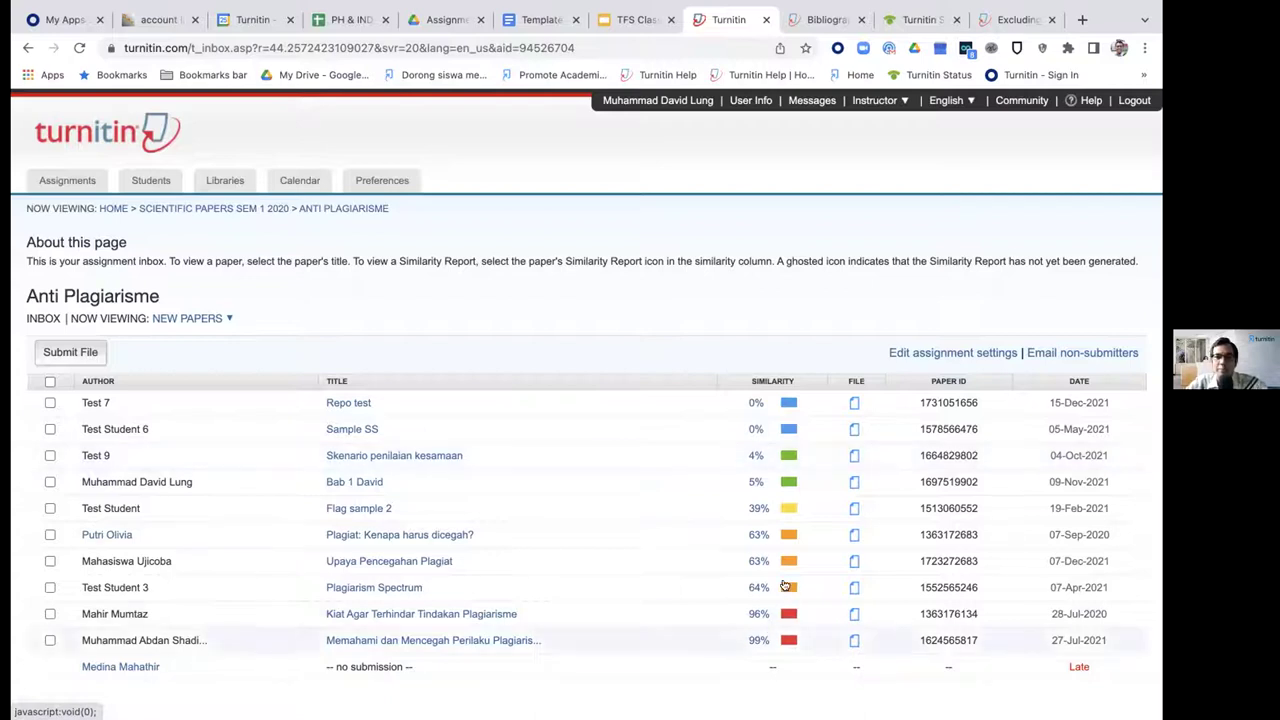
Open the Plagiarism Spectrum paper's 64% similarity report and expand its Hidden text flag showing 69 suspect characters.
{"action": "left_click", "coordinate": [787, 586]}
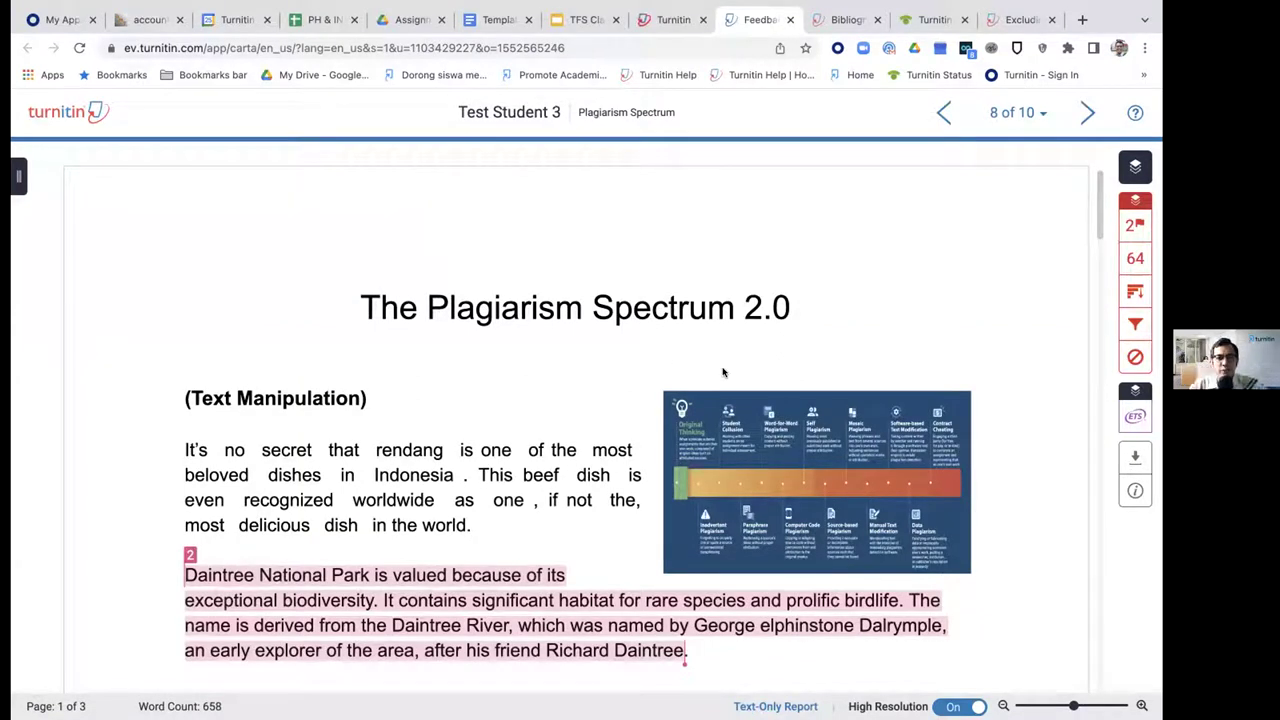
{"action": "left_click", "coordinate": [1135, 225]}
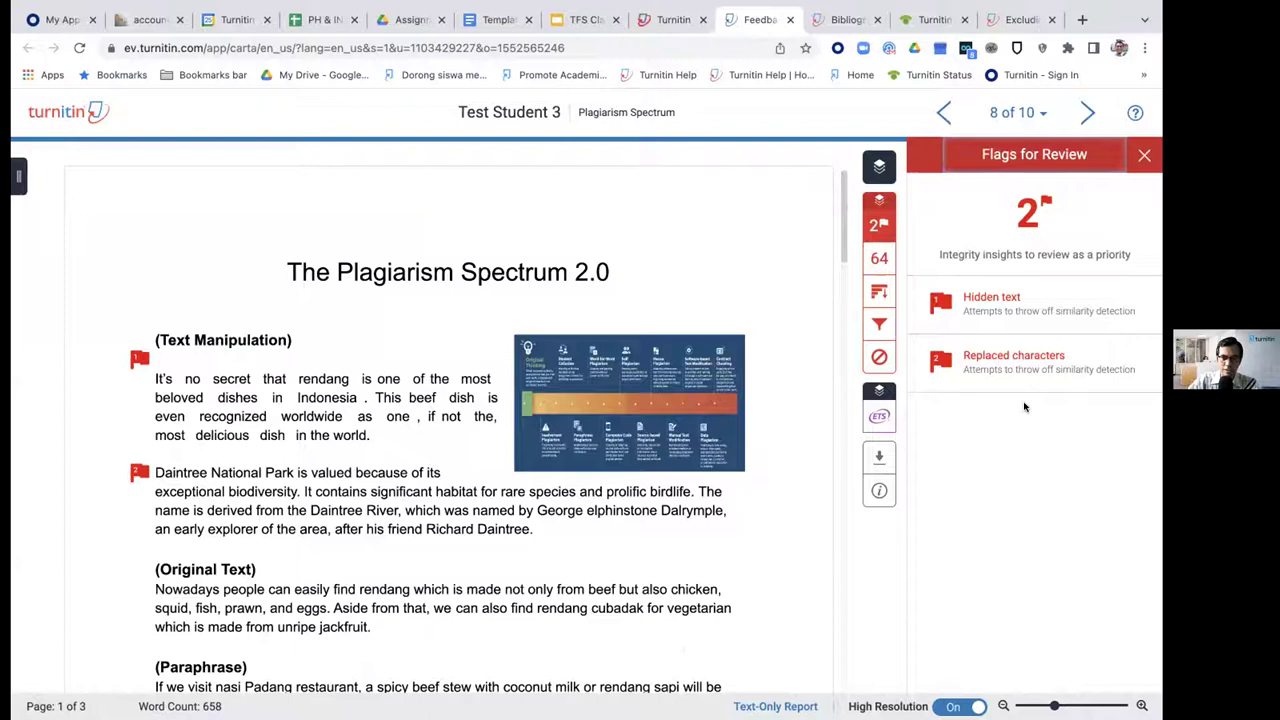
{"action": "left_click", "coordinate": [1030, 308]}
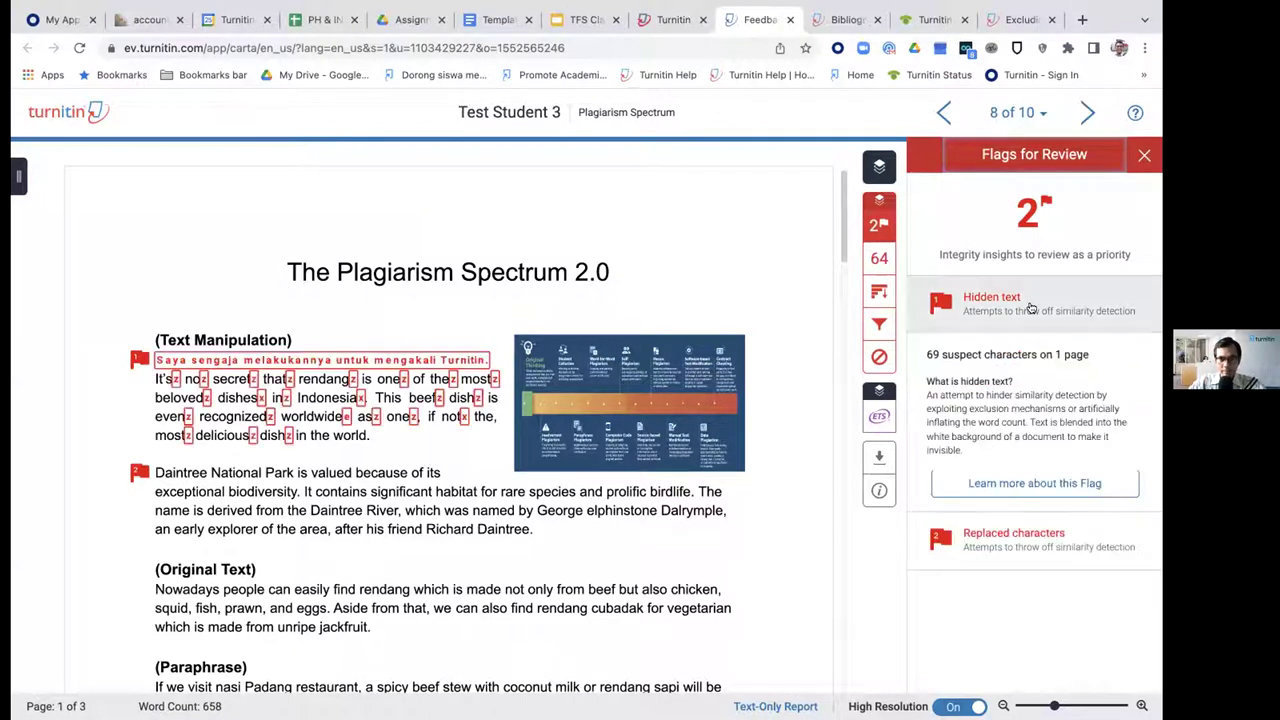
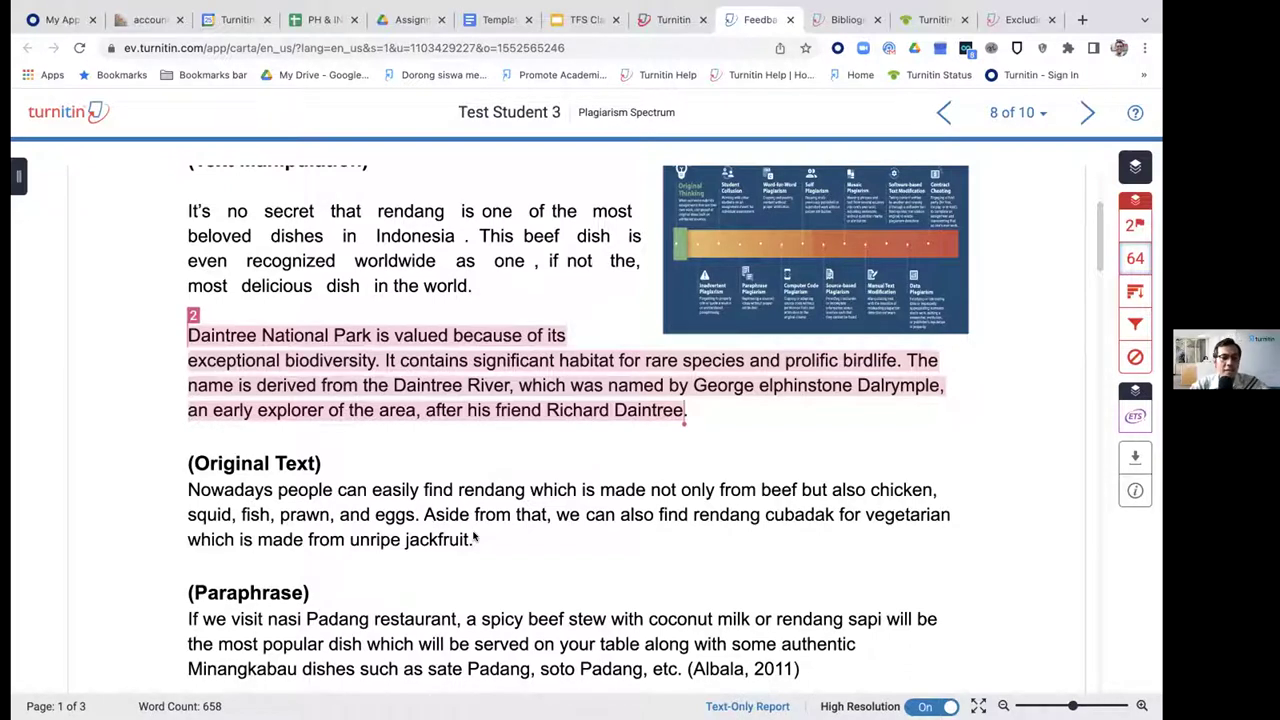
Open a new blank browser tab next to Test Student 3's similarity report.
{"action": "scroll", "coordinate": [476, 538], "scroll_direction": "down", "scroll_amount": 1}
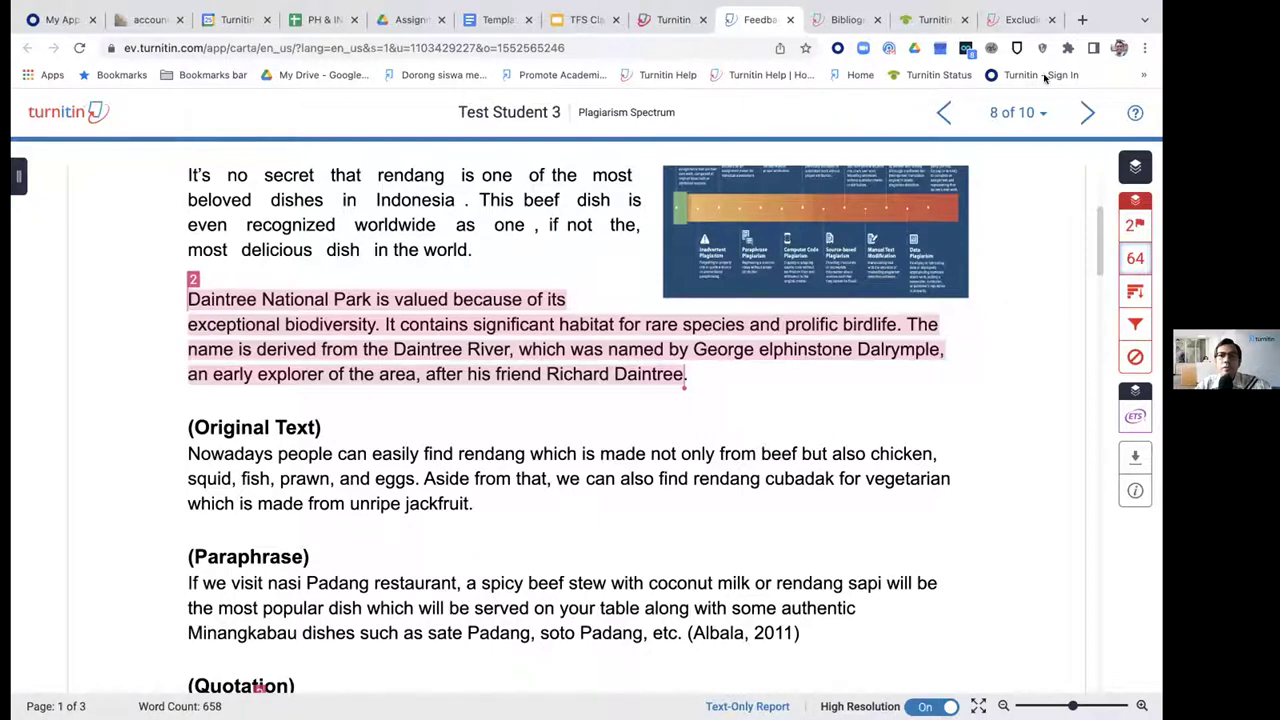
{"action": "left_click", "coordinate": [1081, 19]}
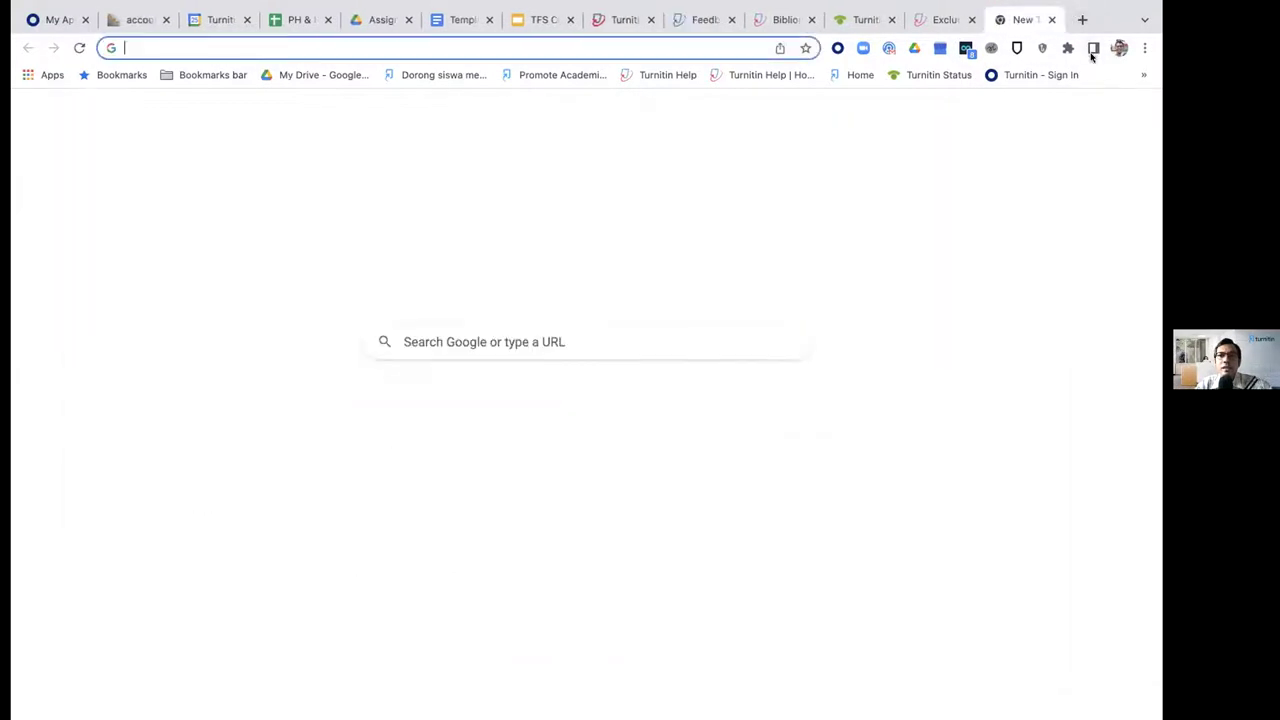
Glance at the overflow bookmarks, then close the blank tab to get back to the report.
{"action": "left_click", "coordinate": [1144, 74]}
{"action": "mouse_move", "coordinate": [880, 128]}
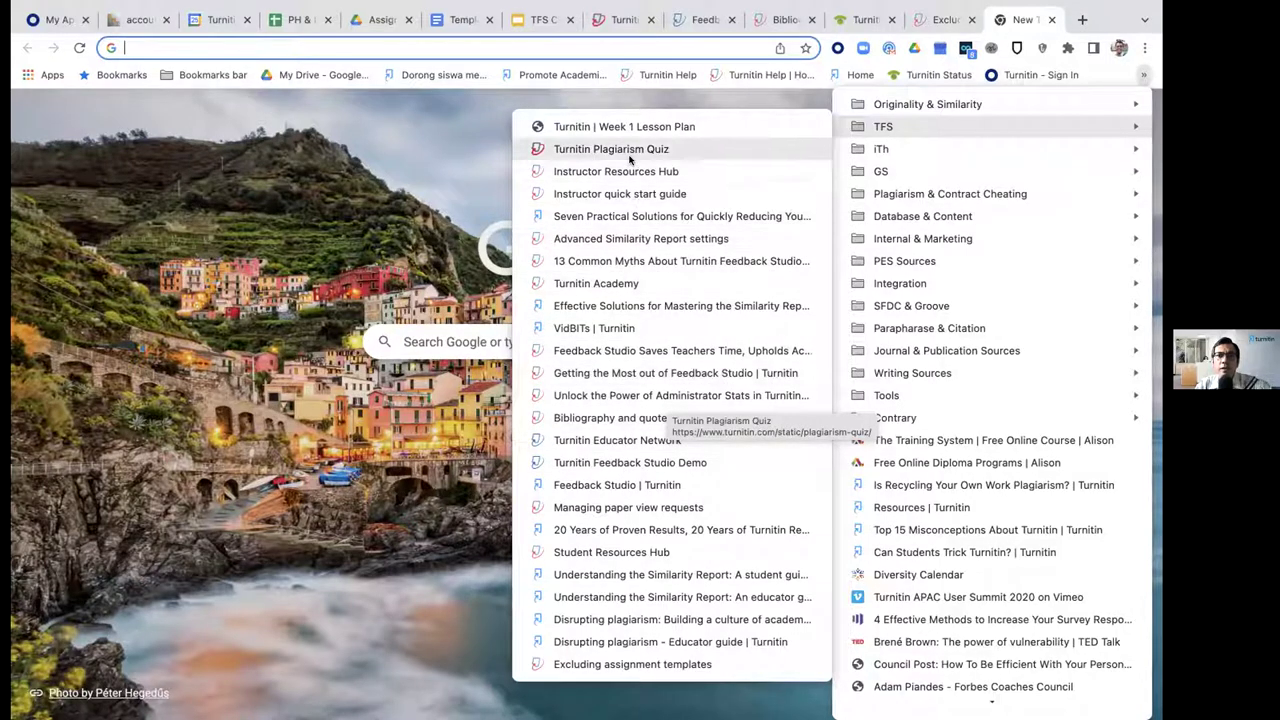
{"action": "left_click", "coordinate": [1036, 21]}
{"action": "left_click", "coordinate": [1053, 20]}
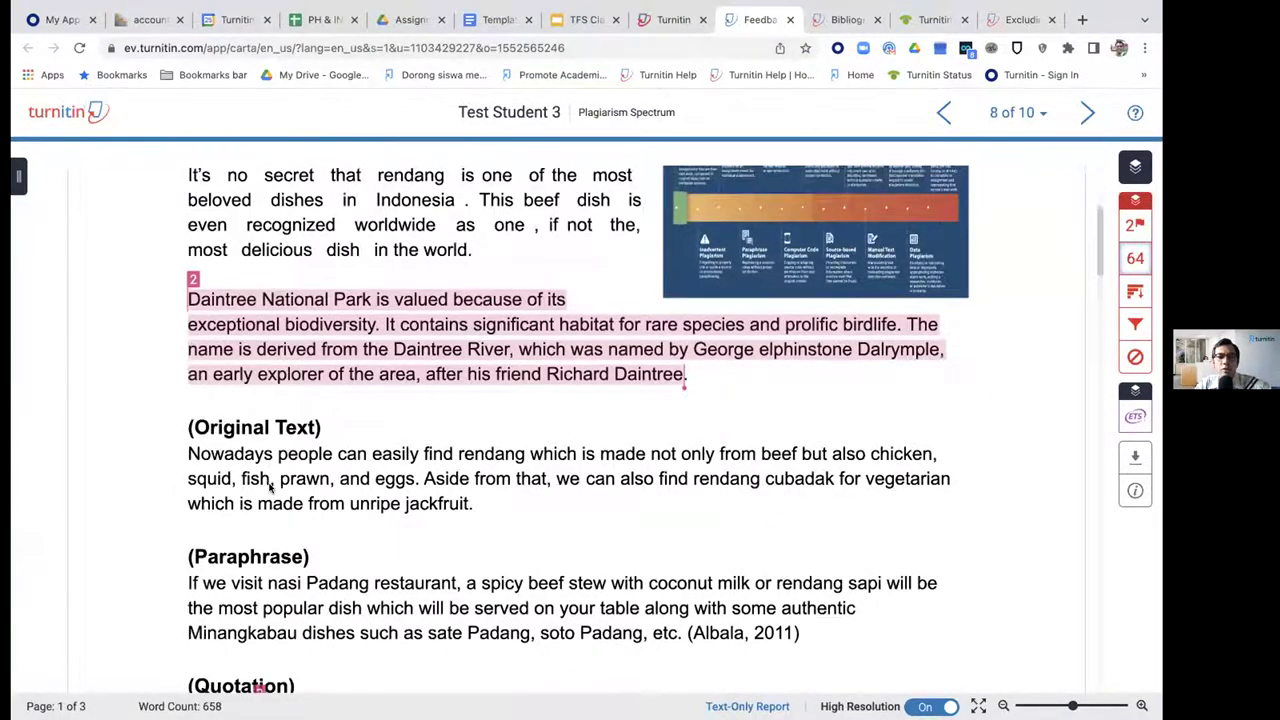
Scroll past the Quotation and Common facts passages to the word-for-word plagiarism on page 2.
{"action": "scroll", "coordinate": [270, 488], "scroll_direction": "down", "scroll_amount": 3}
{"action": "scroll", "coordinate": [270, 488], "scroll_direction": "down", "scroll_amount": 2}
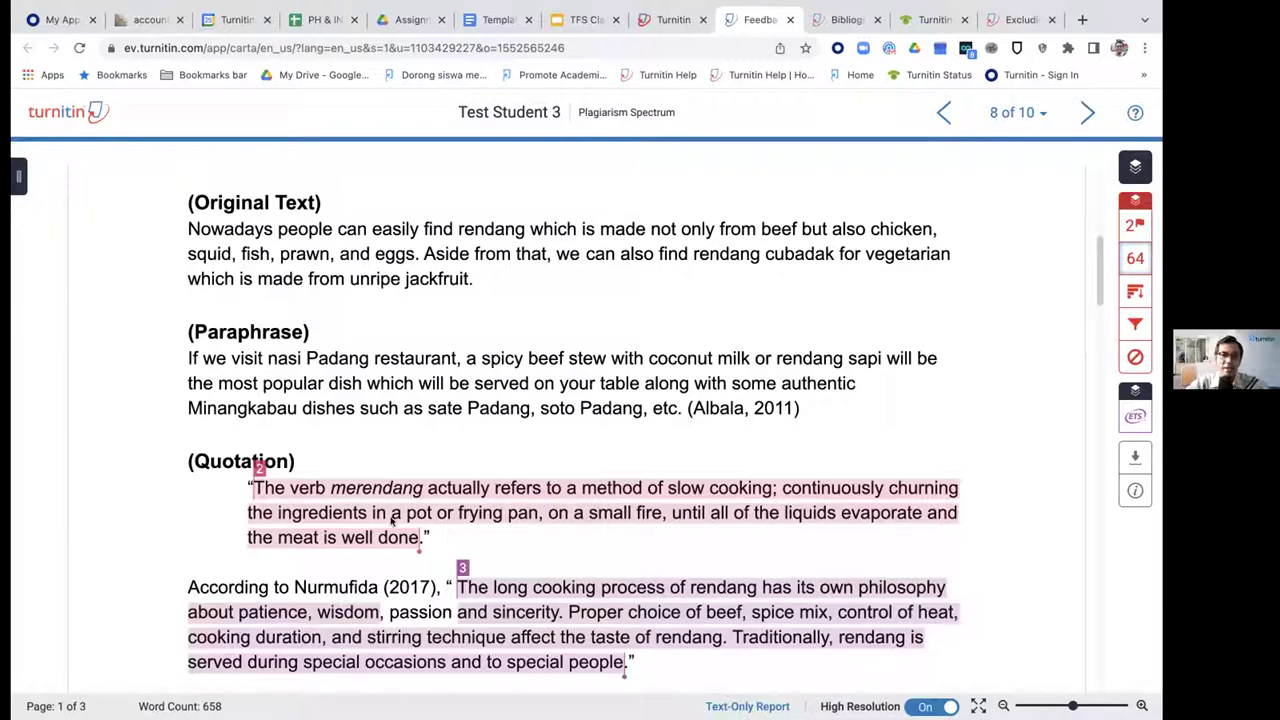
{"action": "scroll", "coordinate": [375, 520], "scroll_direction": "down", "scroll_amount": 2}
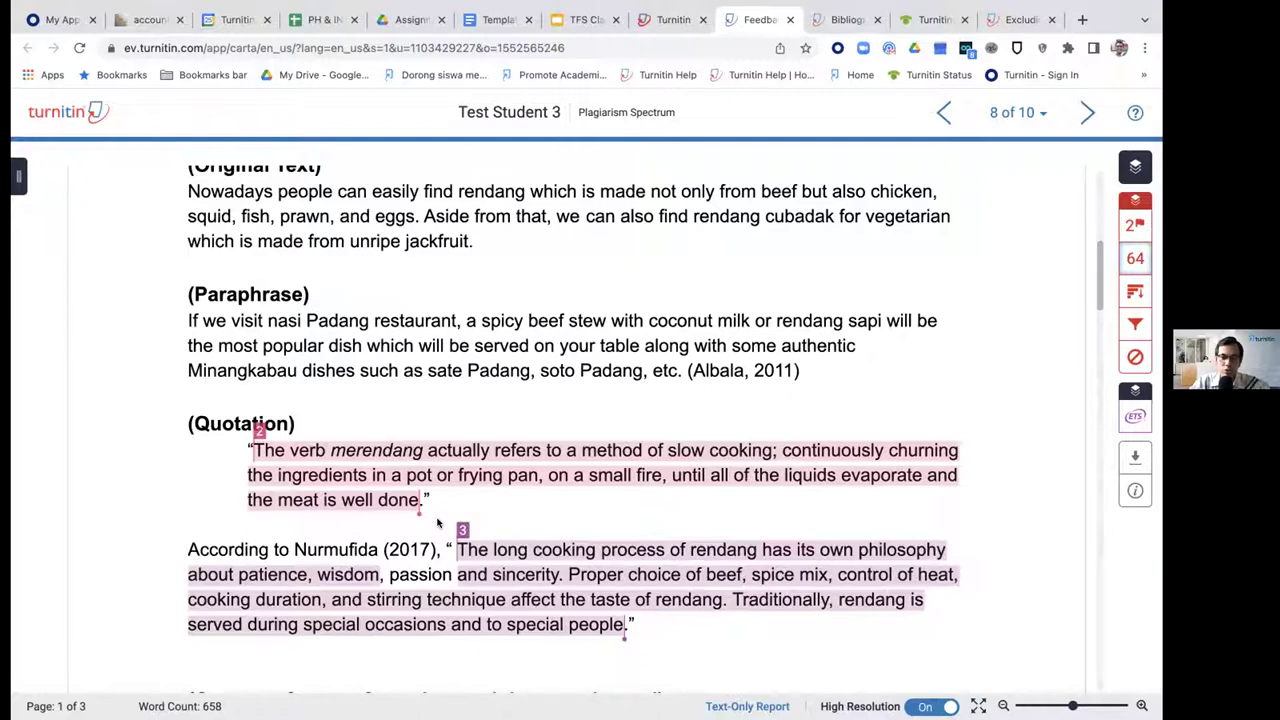
{"action": "scroll", "coordinate": [437, 522], "scroll_direction": "down", "scroll_amount": 2}
{"action": "scroll", "coordinate": [437, 522], "scroll_direction": "down", "scroll_amount": 4}
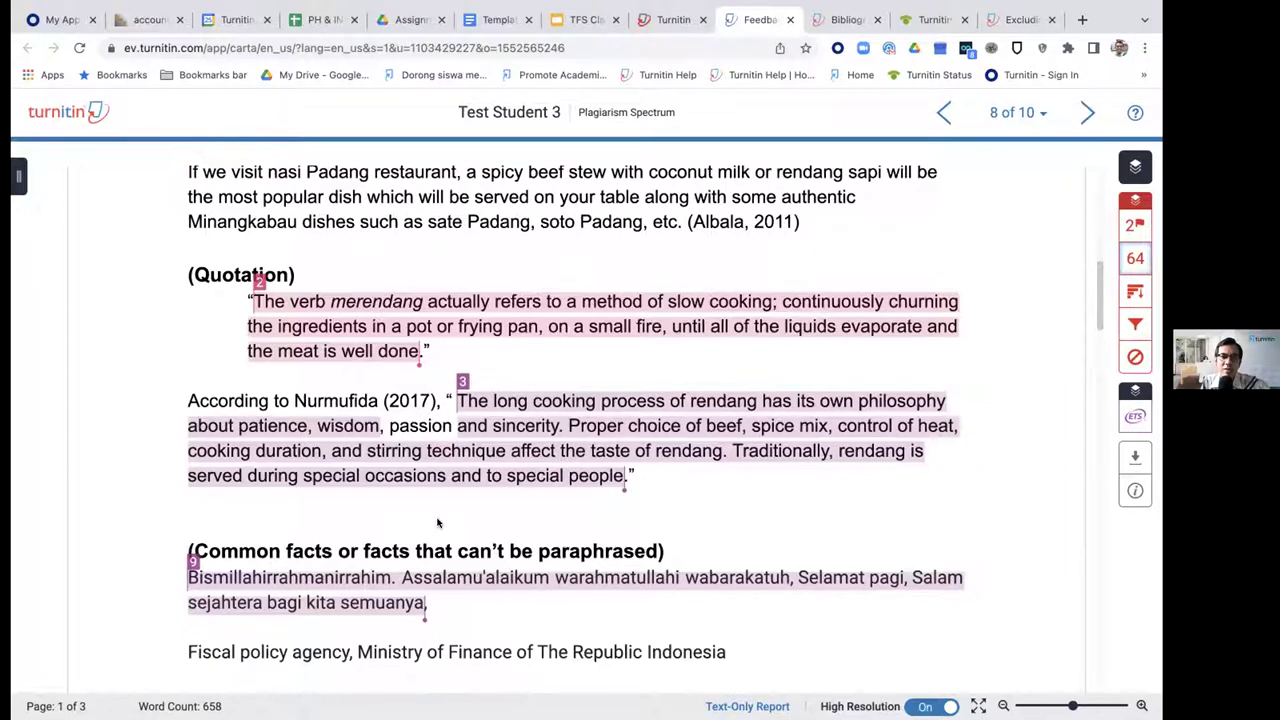
{"action": "scroll", "coordinate": [437, 522], "scroll_direction": "down", "scroll_amount": 10}
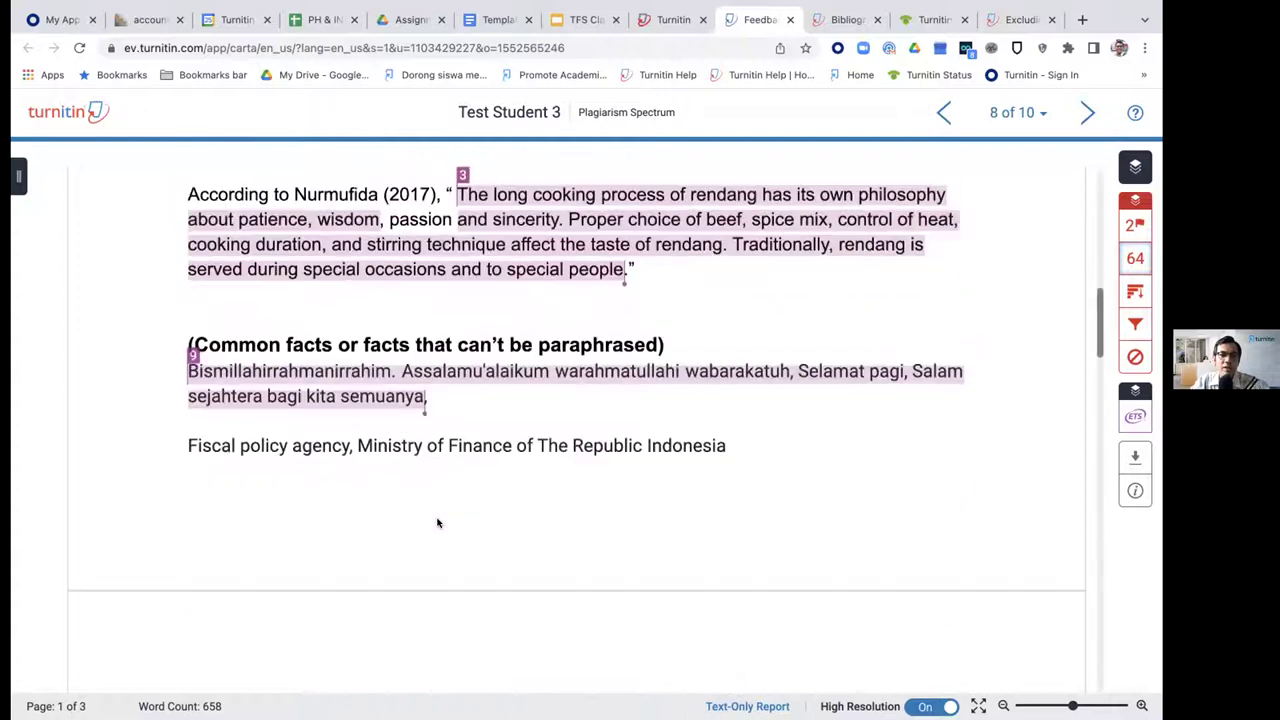
{"action": "scroll", "coordinate": [437, 522], "scroll_direction": "down", "scroll_amount": 2}
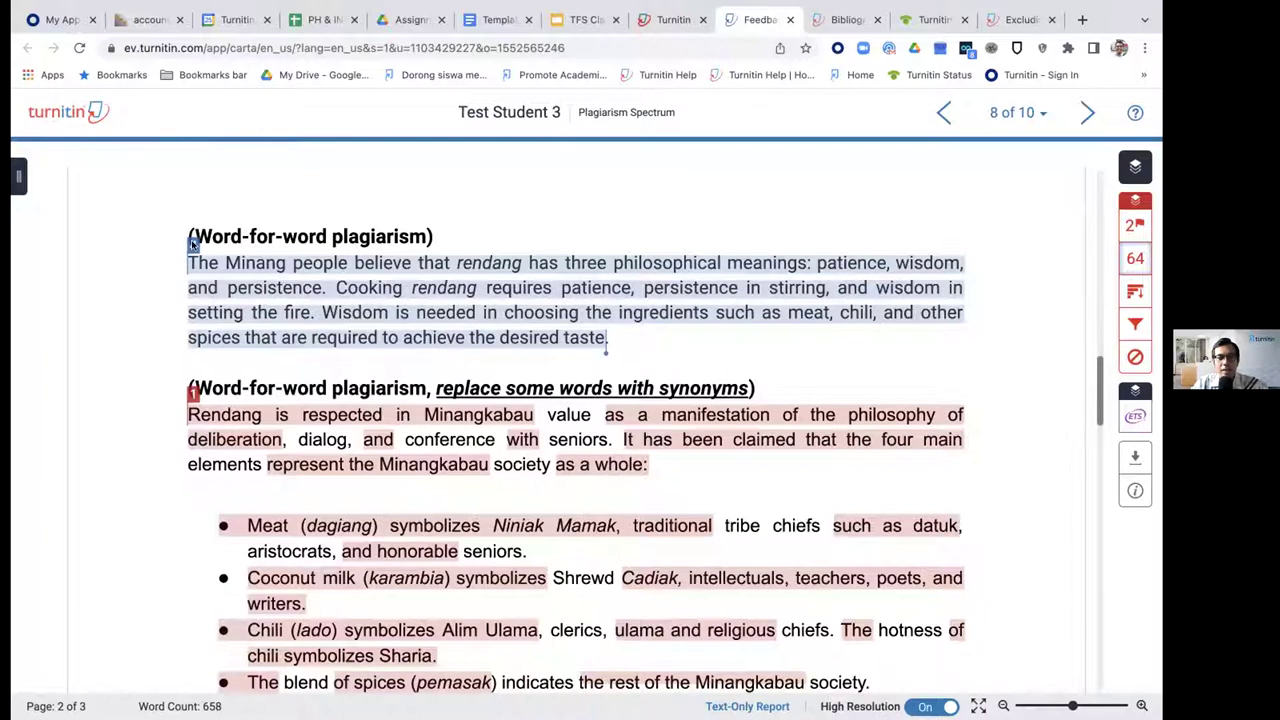
Check matches 4 and 1 for the word-for-word and synonym-replaced paragraphs in the 64% Match Overview.
{"action": "left_click", "coordinate": [193, 243]}
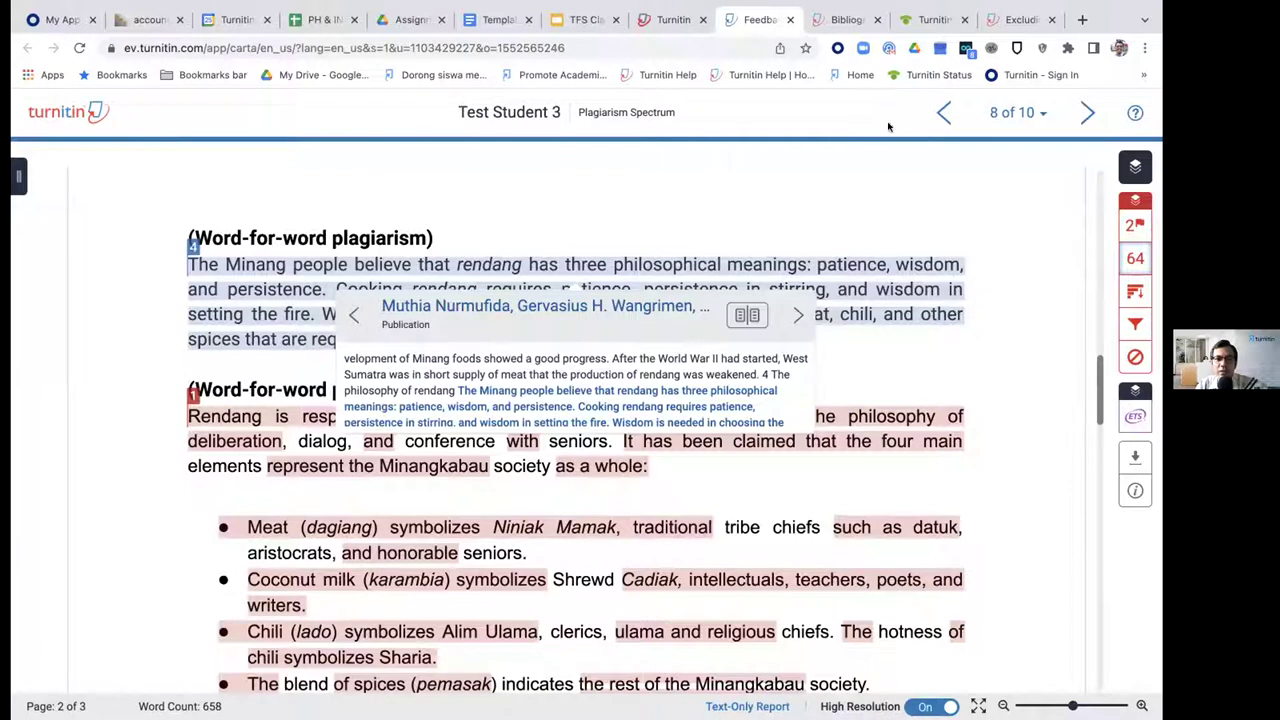
{"action": "left_click", "coordinate": [1135, 258]}
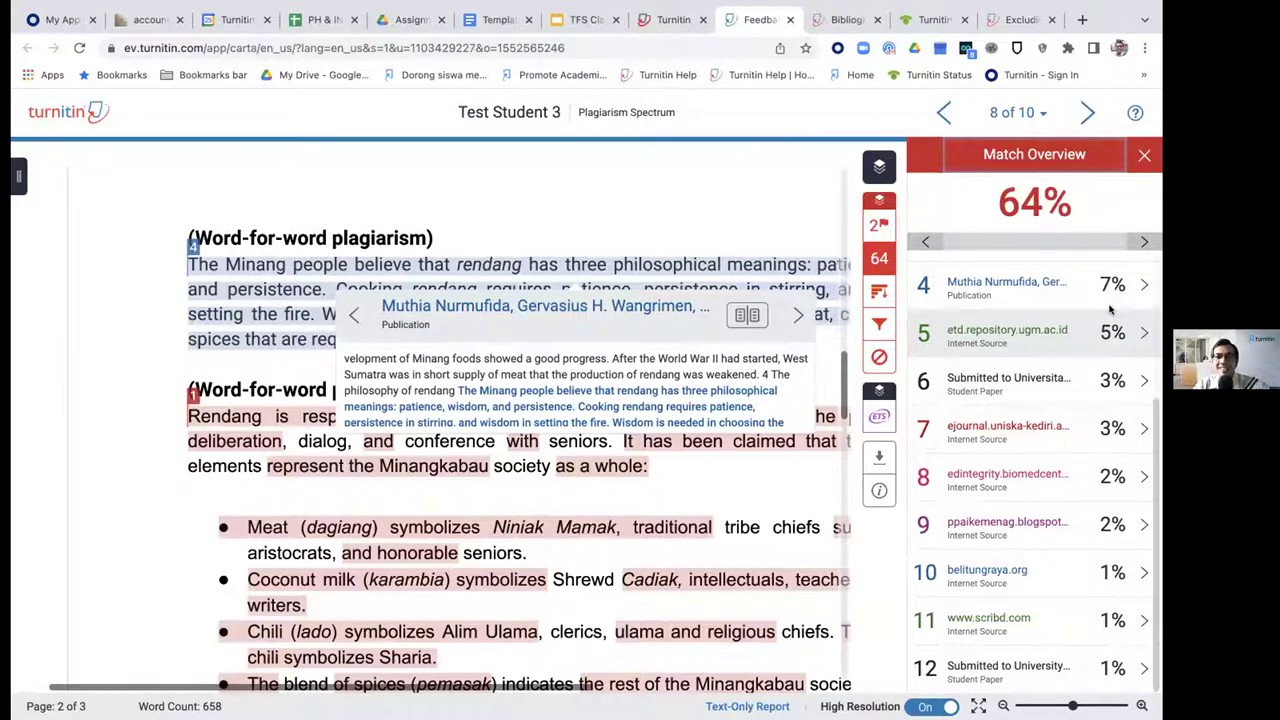
{"action": "left_click", "coordinate": [349, 114]}
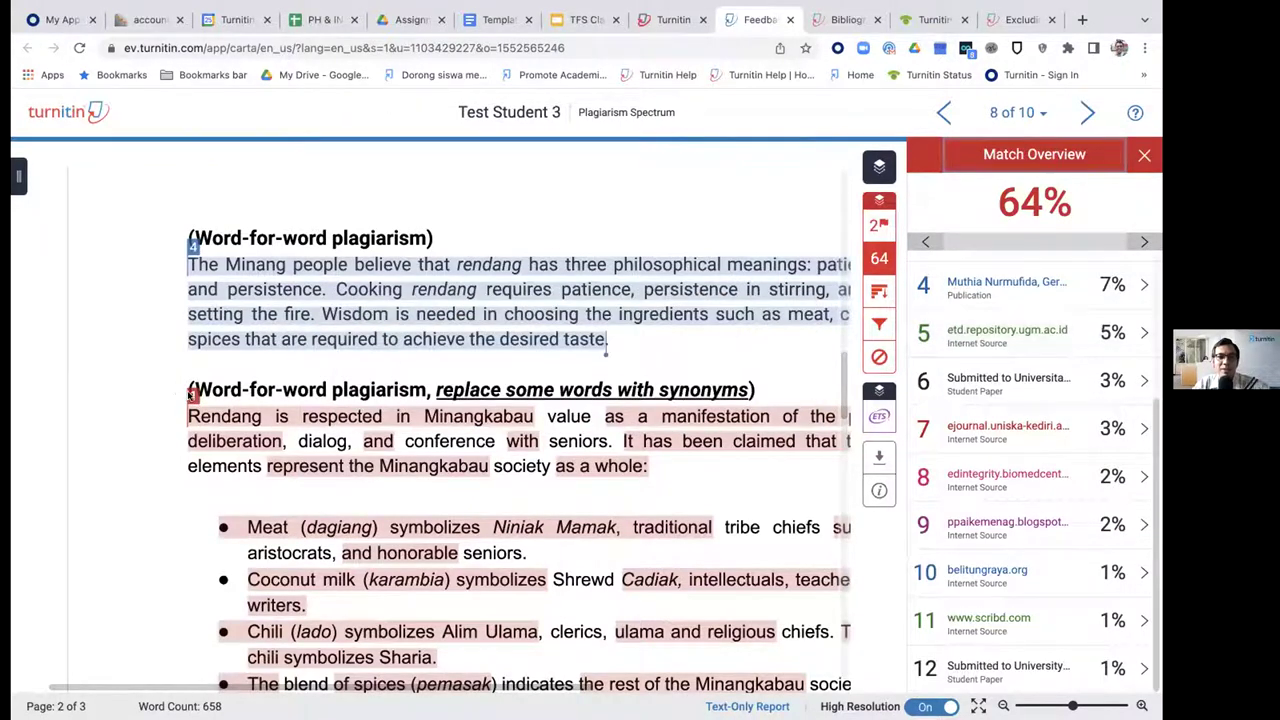
{"action": "left_click", "coordinate": [191, 395]}
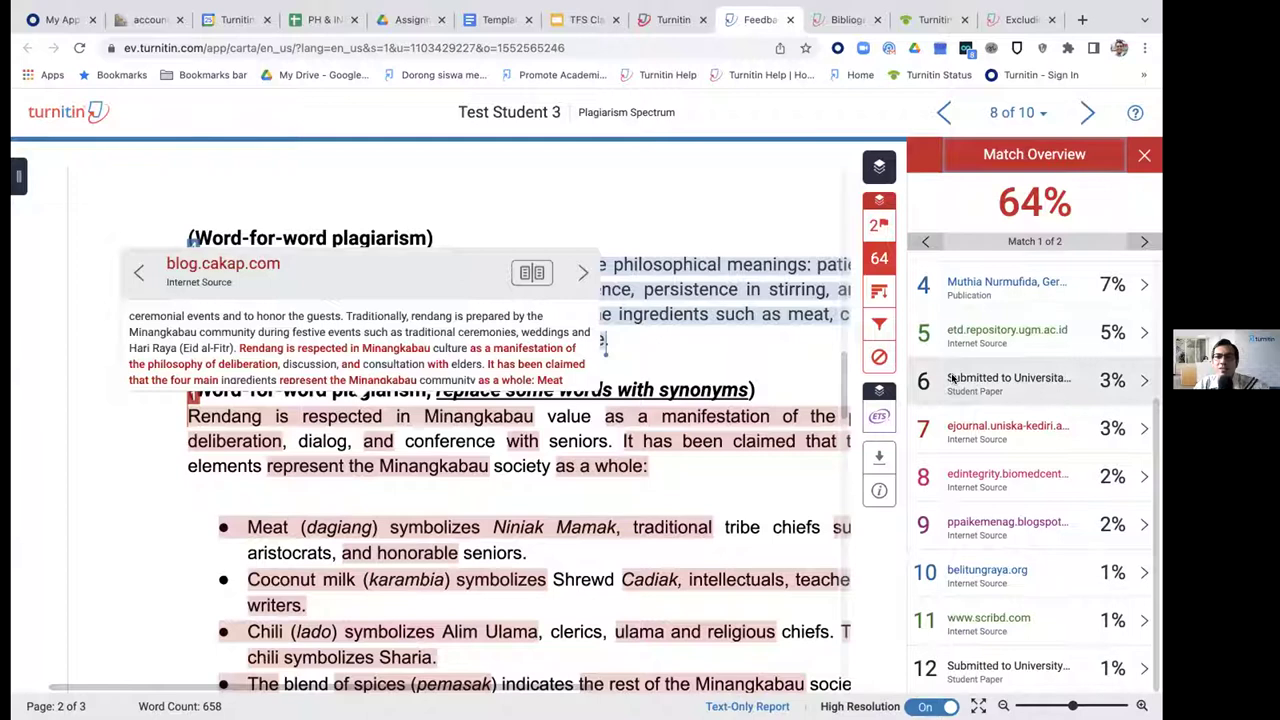
{"action": "scroll", "coordinate": [952, 378], "scroll_direction": "up", "scroll_amount": 4}
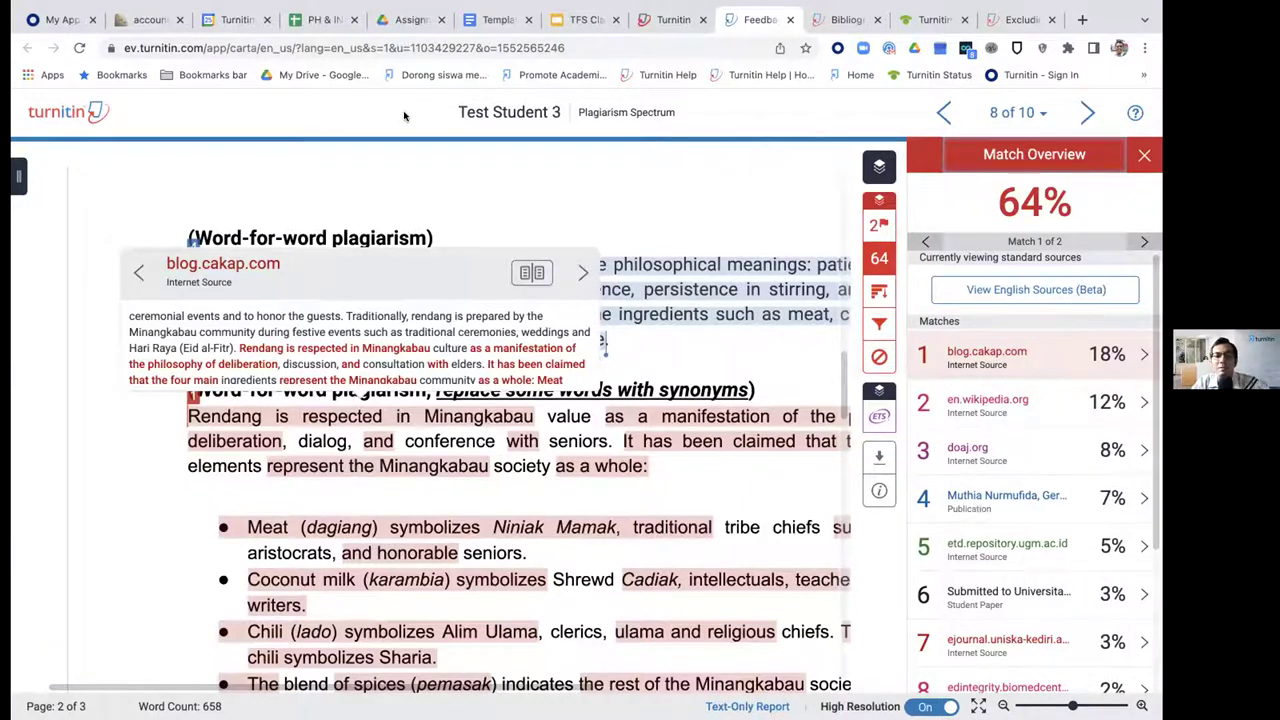
{"action": "scroll", "coordinate": [490, 360], "scroll_direction": "down", "scroll_amount": 5}
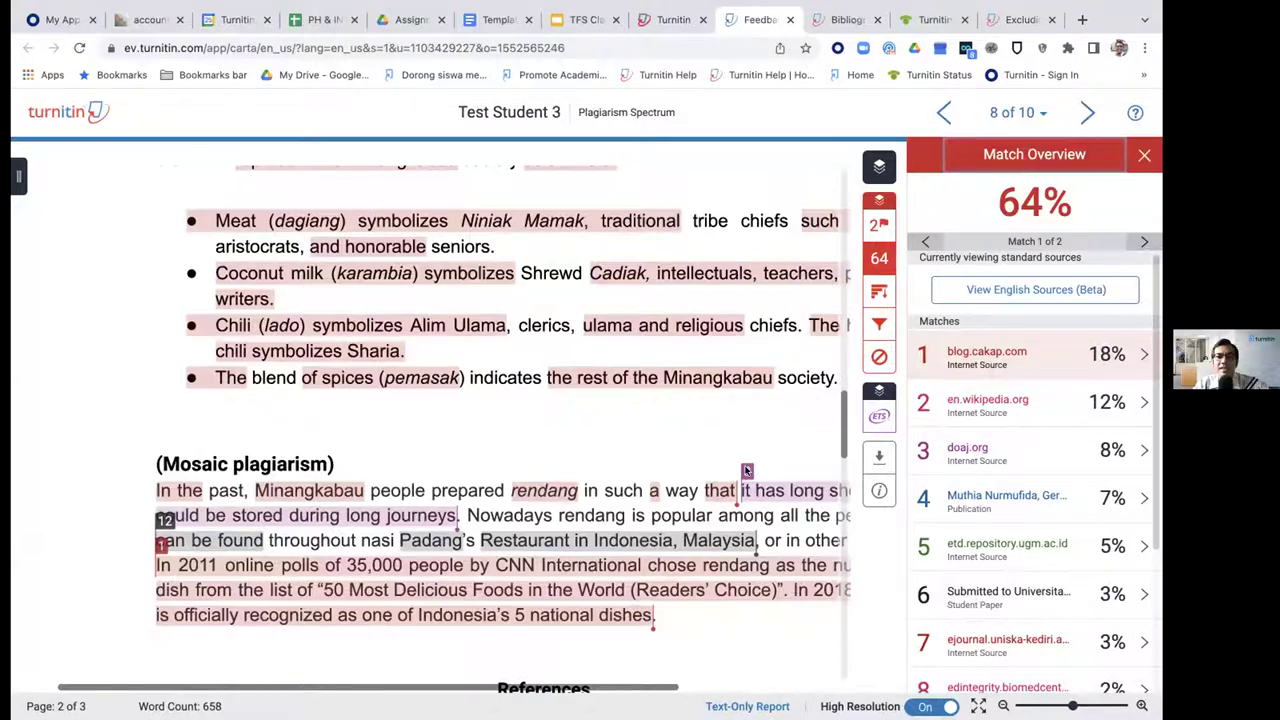
Inspect the blog.cakap.com match in the mosaic paragraph, then close the matched-sources list.
{"action": "left_click", "coordinate": [745, 470]}
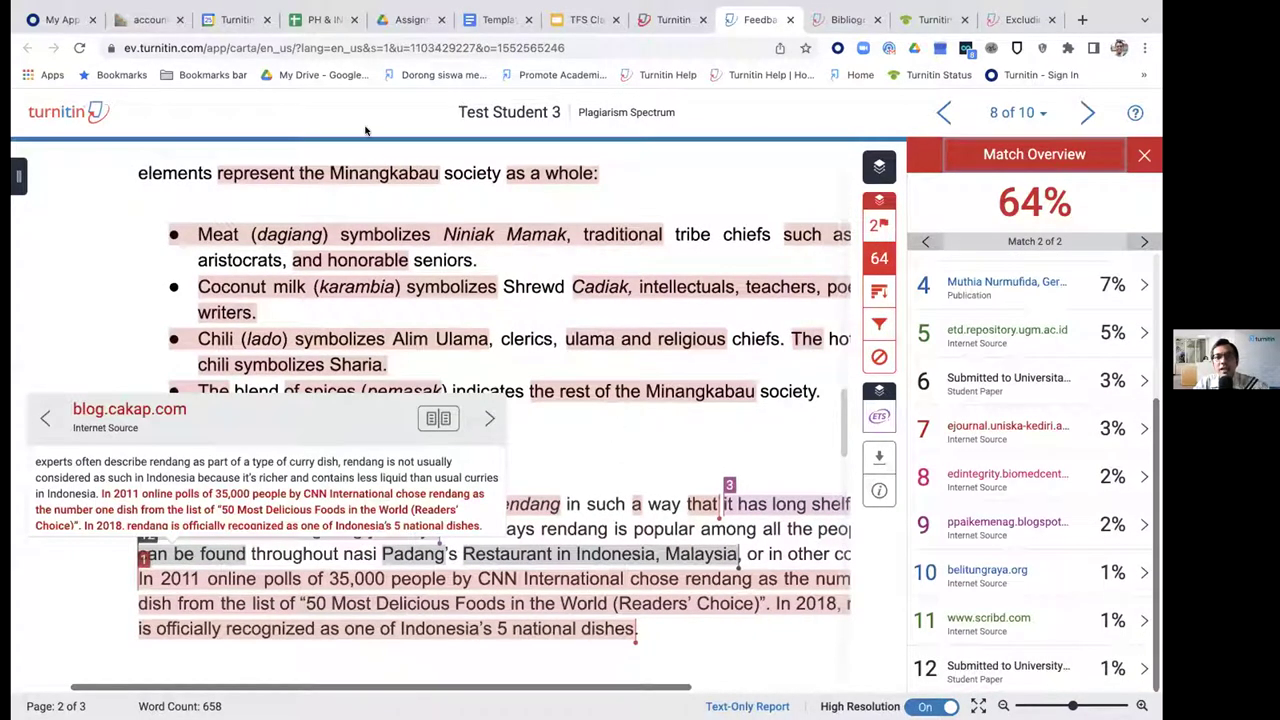
{"action": "left_click", "coordinate": [568, 243]}
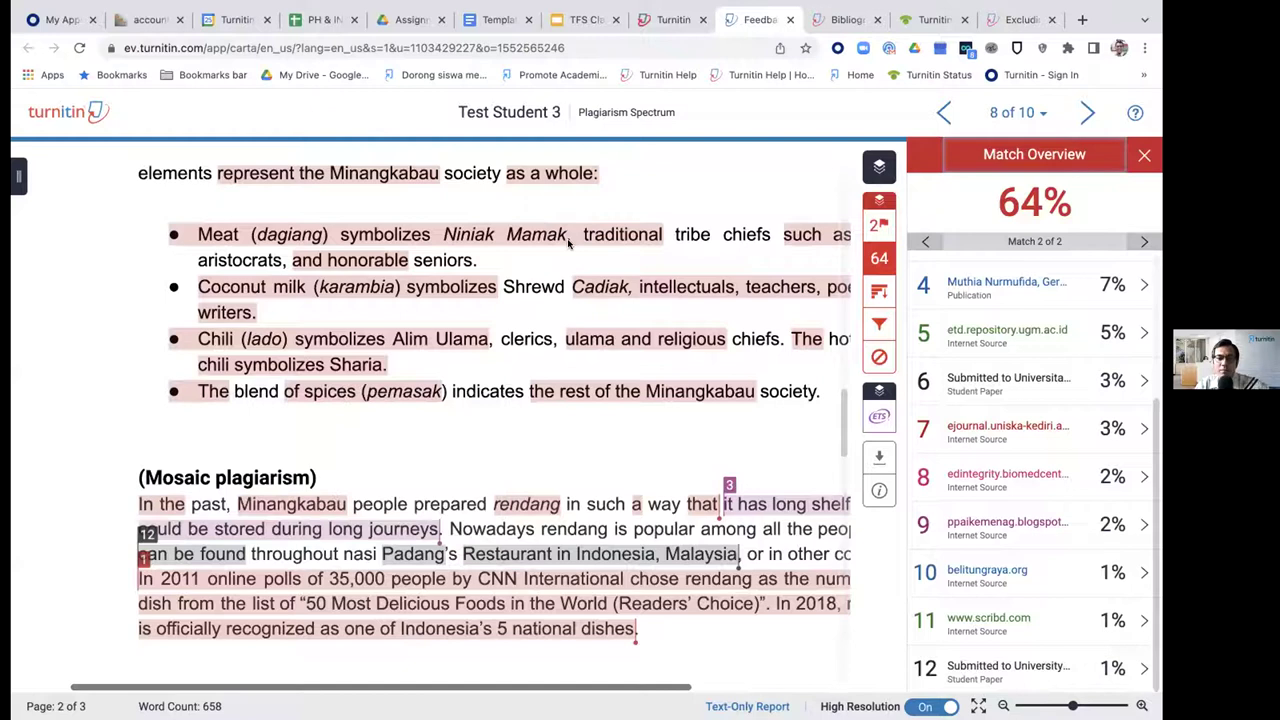
{"action": "scroll", "coordinate": [568, 243], "scroll_direction": "right", "scroll_amount": 2}
{"action": "scroll", "coordinate": [568, 243], "scroll_direction": "up", "scroll_amount": 1}
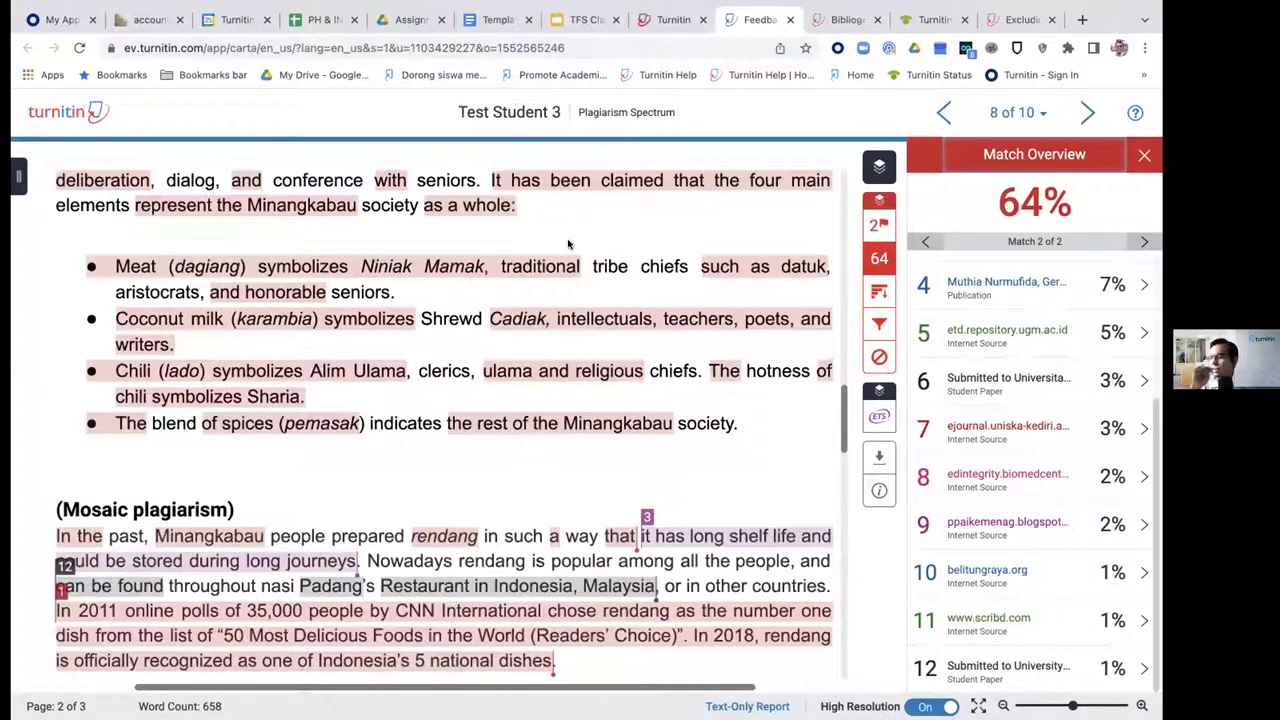
{"action": "scroll", "coordinate": [568, 243], "scroll_direction": "down", "scroll_amount": 1}
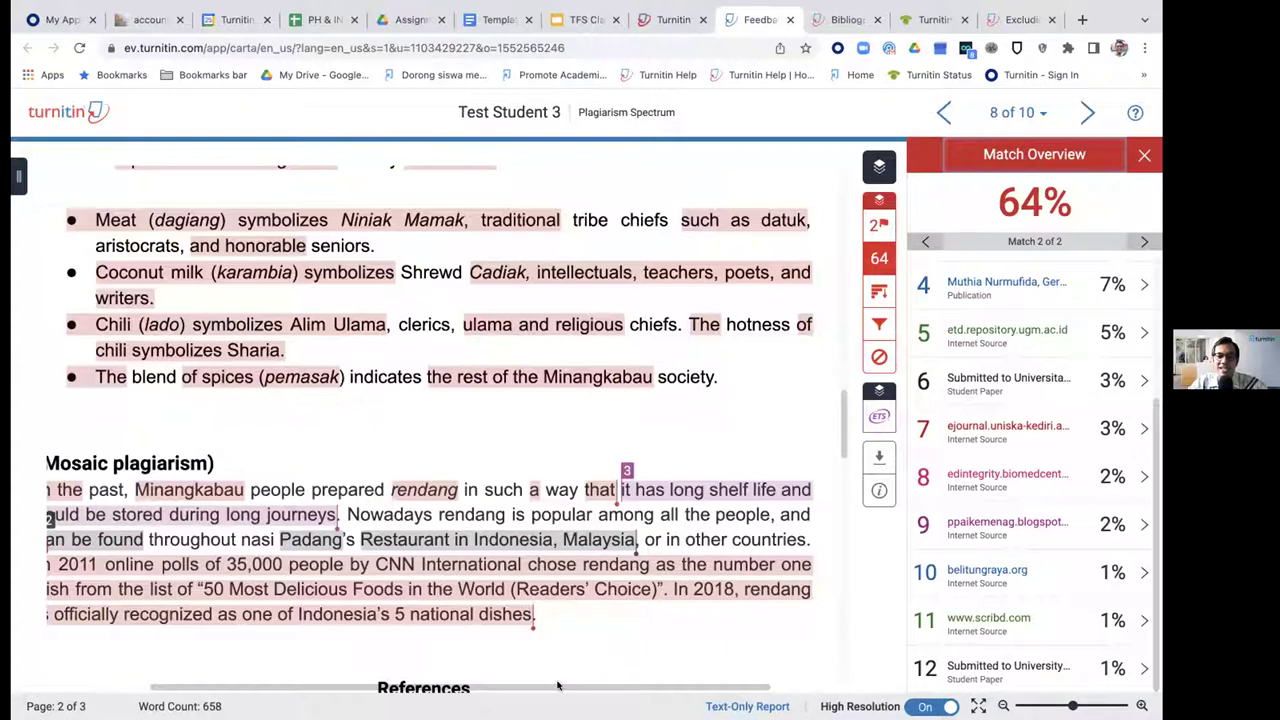
{"action": "scroll", "coordinate": [558, 686], "scroll_direction": "left", "scroll_amount": 3}
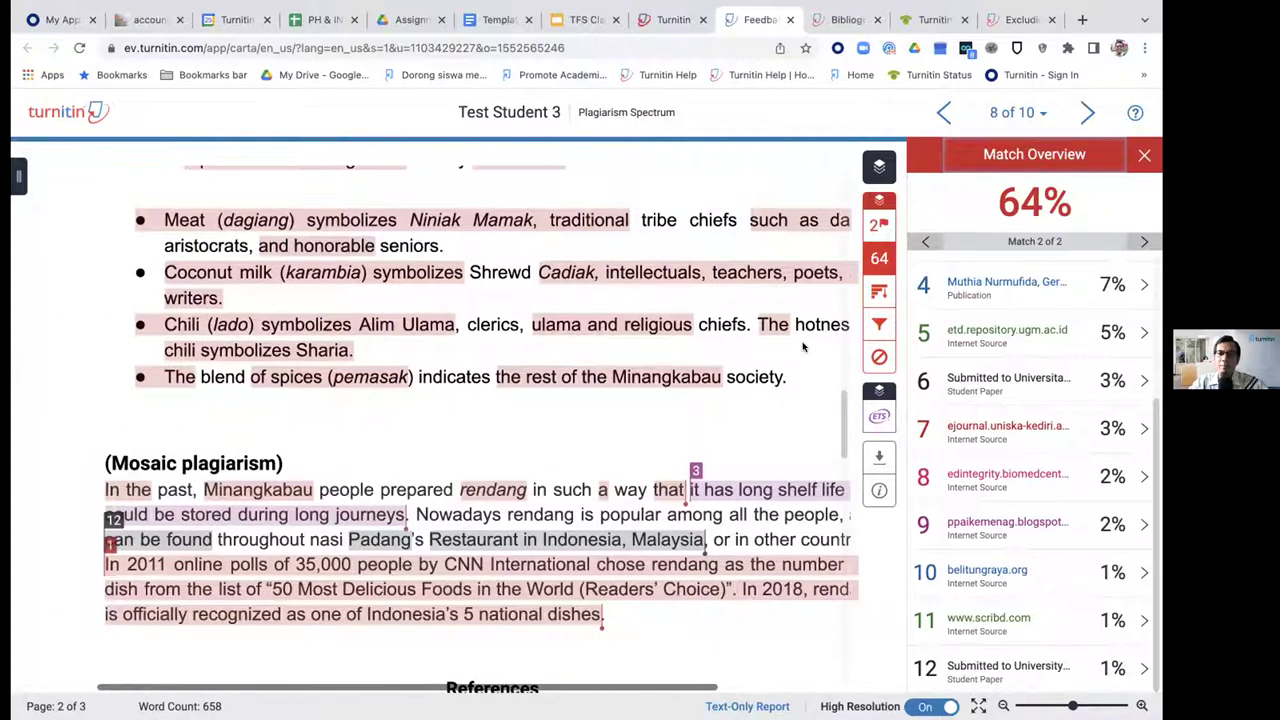
{"action": "left_click", "coordinate": [1146, 155]}
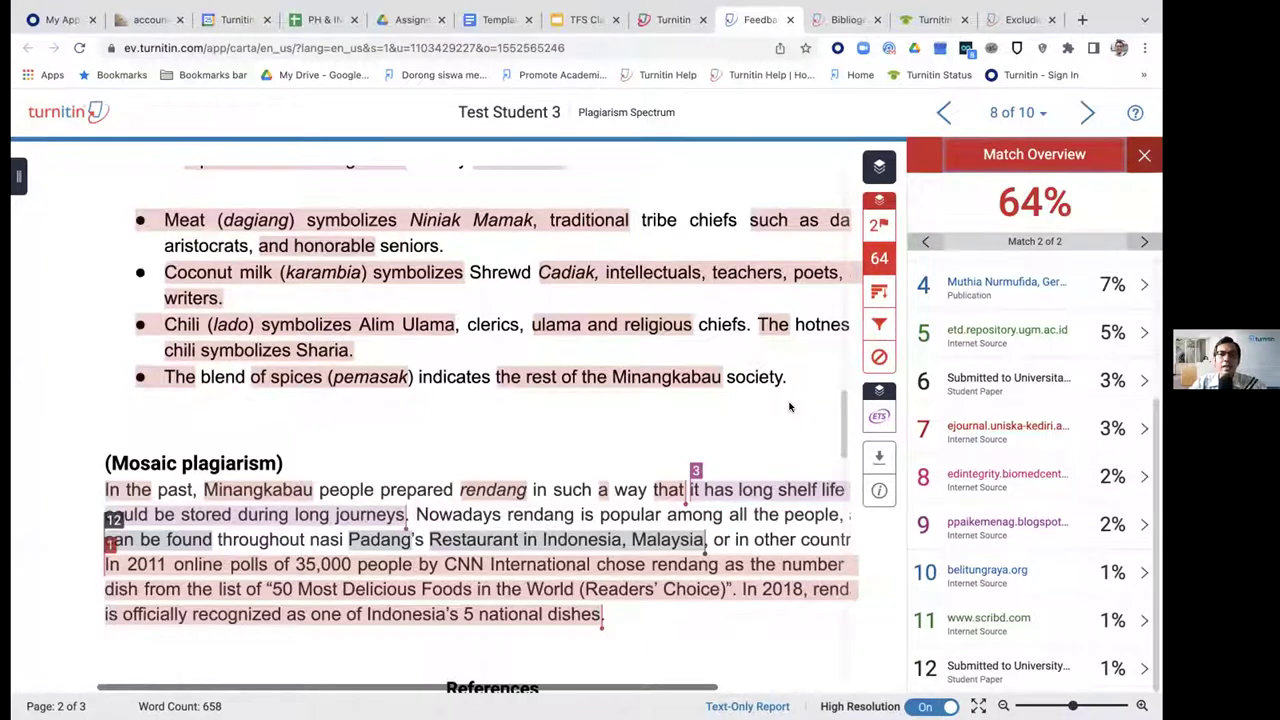
Scroll down to the References list and switch to the bibliography exclusion help page.
{"action": "scroll", "coordinate": [789, 407], "scroll_direction": "down", "scroll_amount": 4}
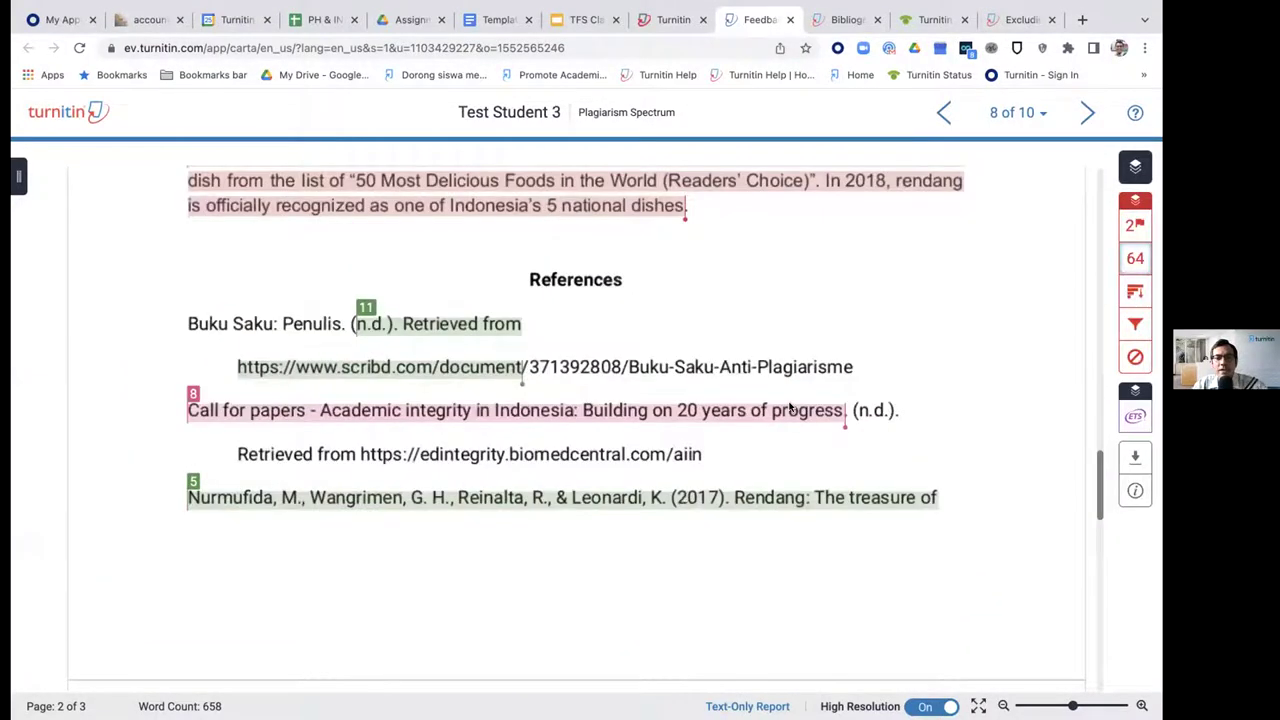
{"action": "scroll", "coordinate": [789, 407], "scroll_direction": "down", "scroll_amount": 1}
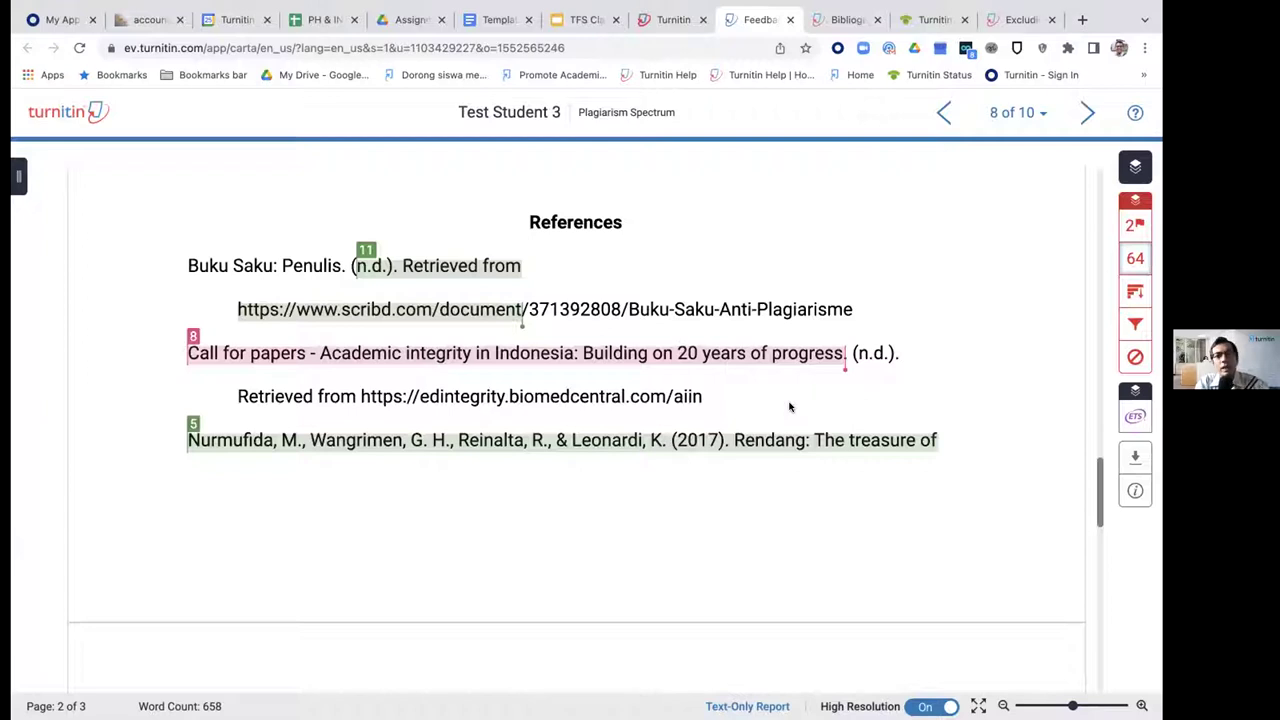
{"action": "left_click", "coordinate": [851, 20]}
Highlight 'citation' and 'reference' among the recognised bibliography headings, then return to the report.
{"action": "scroll", "coordinate": [672, 320], "scroll_direction": "down", "scroll_amount": 10}
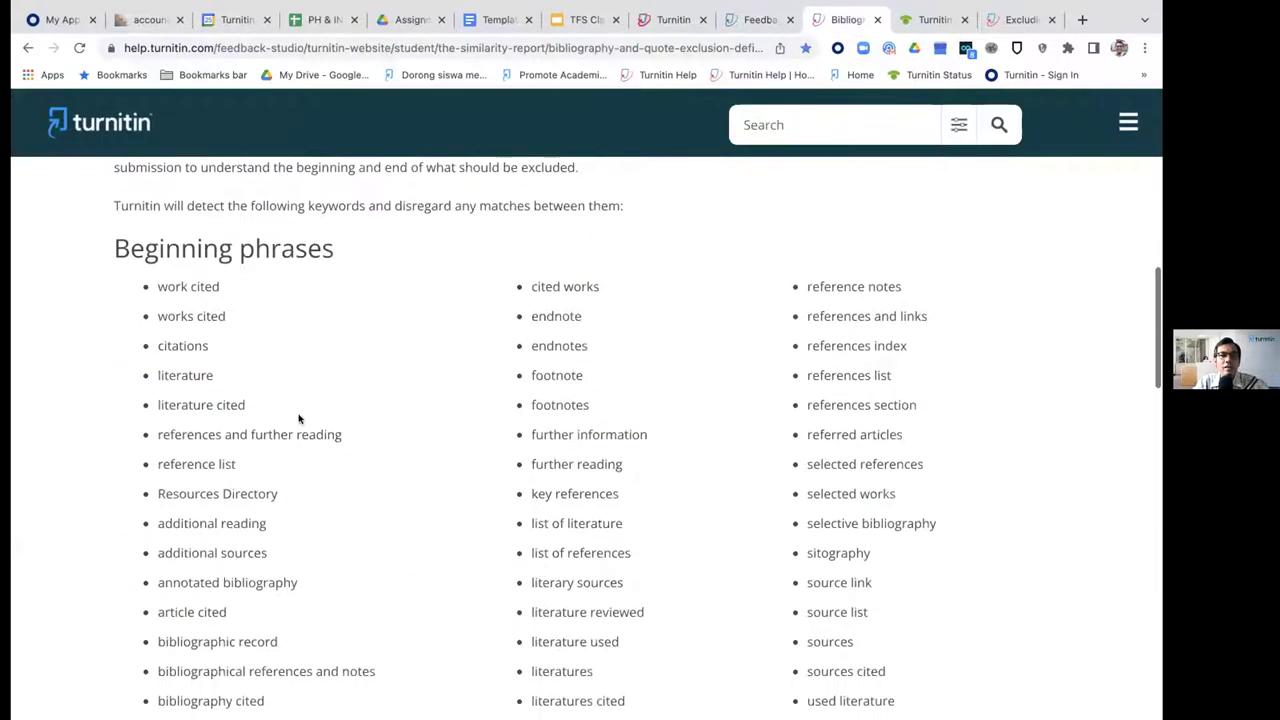
{"action": "scroll", "coordinate": [245, 405], "scroll_direction": "down", "scroll_amount": 1}
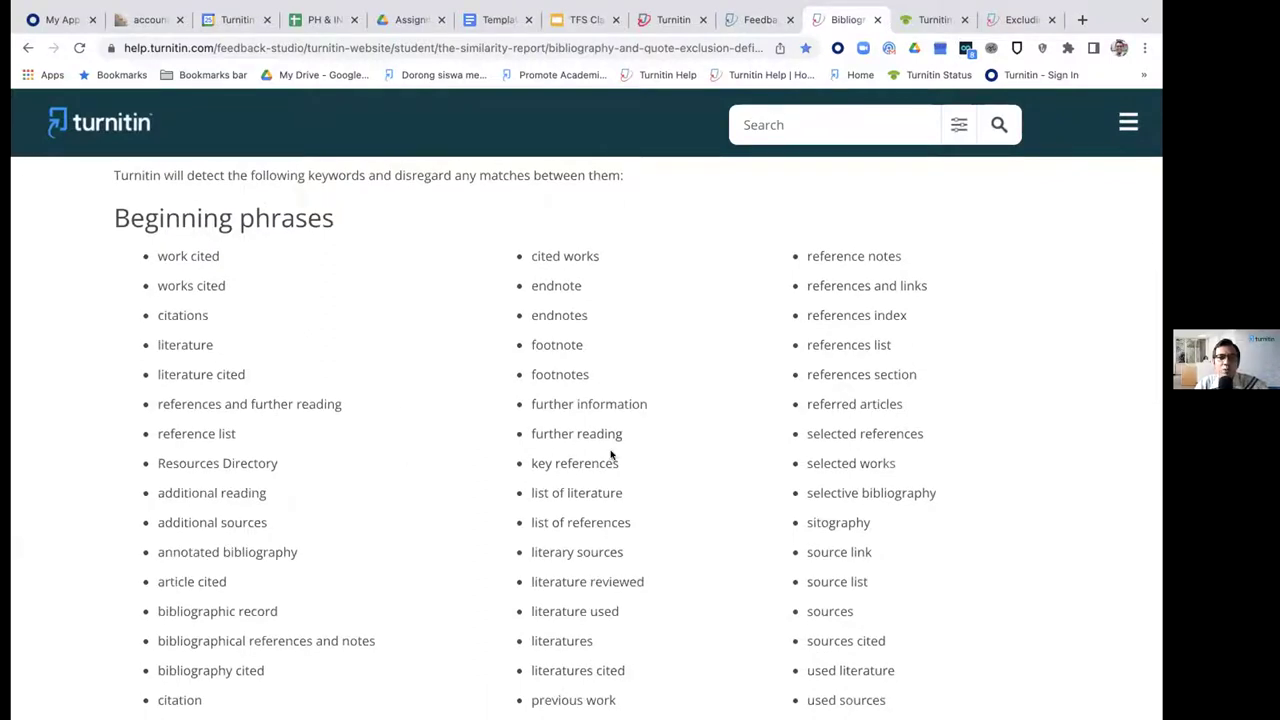
{"action": "left_click_drag", "start_coordinate": [619, 463], "coordinate": [538, 463]}
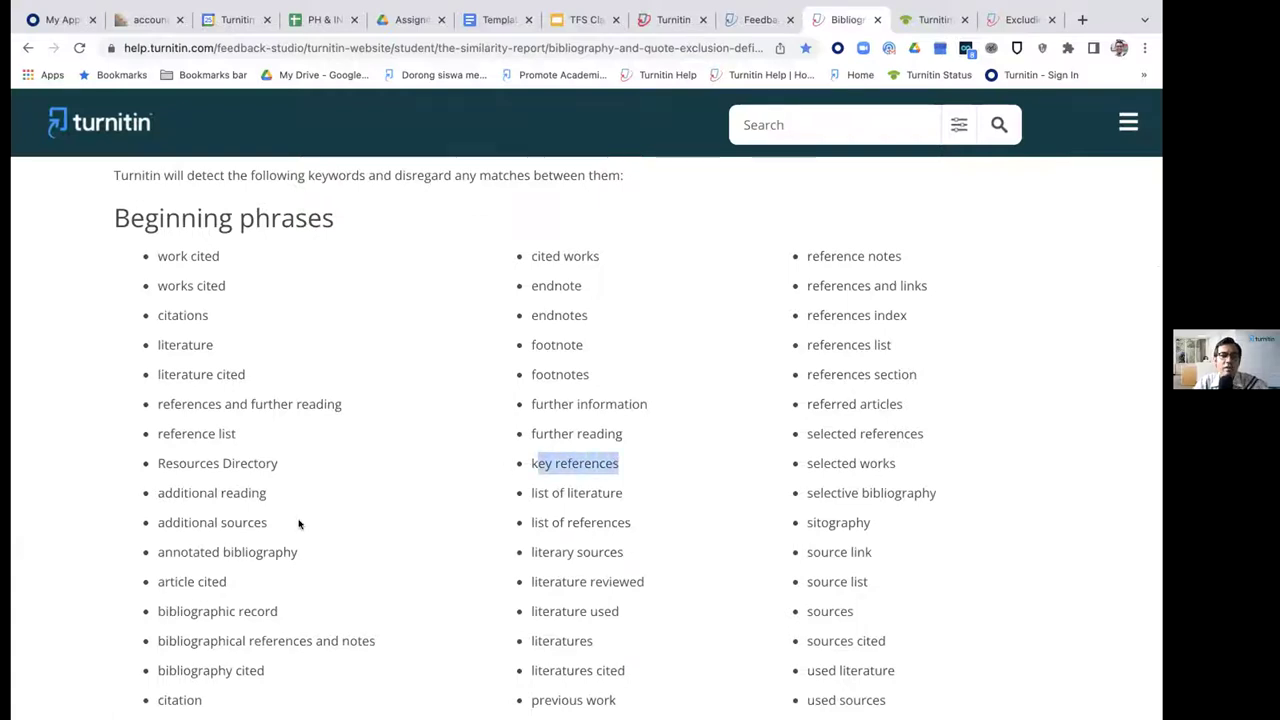
{"action": "scroll", "coordinate": [299, 521], "scroll_direction": "down", "scroll_amount": 5}
{"action": "left_click_drag", "start_coordinate": [207, 517], "coordinate": [120, 517]}
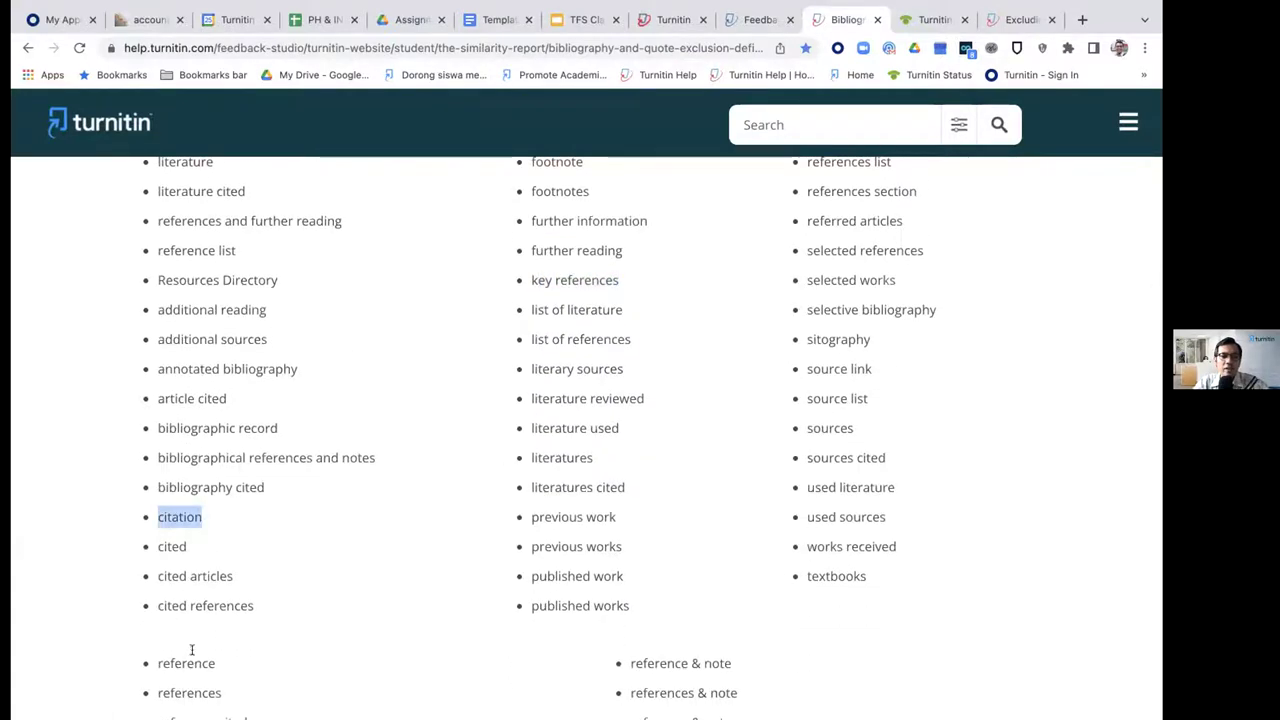
{"action": "left_click_drag", "start_coordinate": [213, 663], "coordinate": [123, 660]}
{"action": "scroll", "coordinate": [434, 586], "scroll_direction": "down", "scroll_amount": 3}
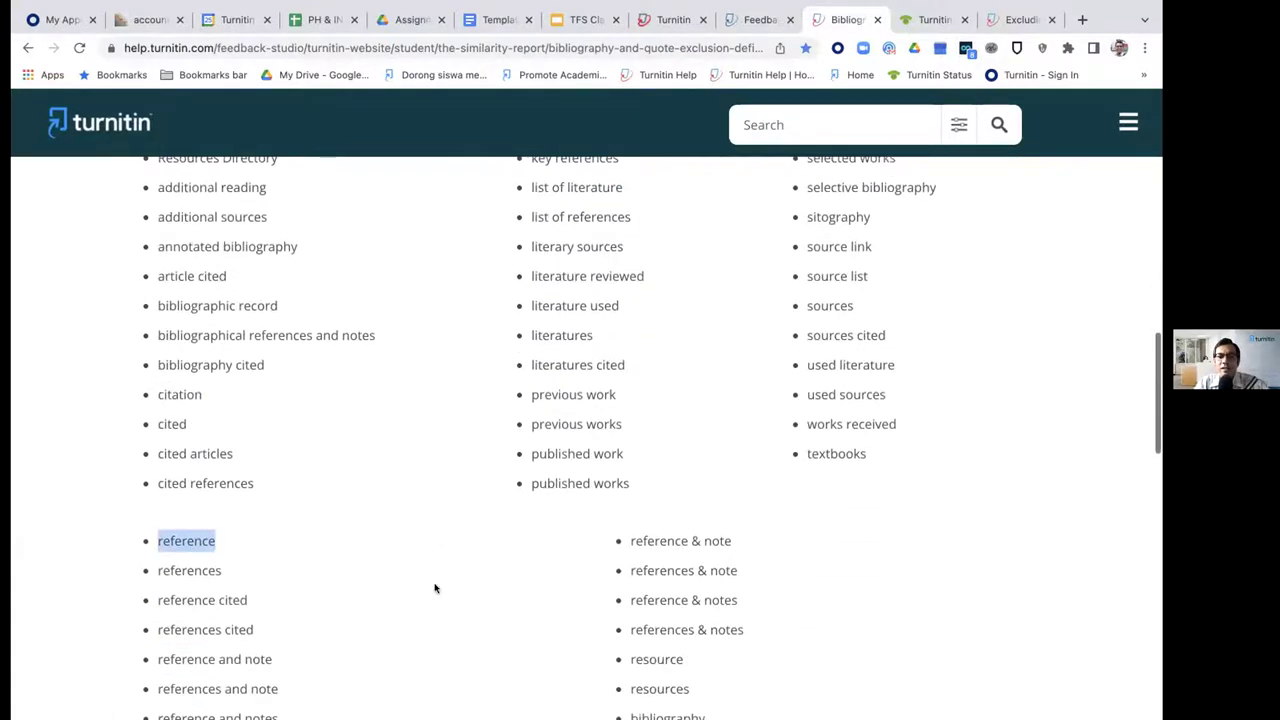
{"action": "left_click", "coordinate": [750, 20]}
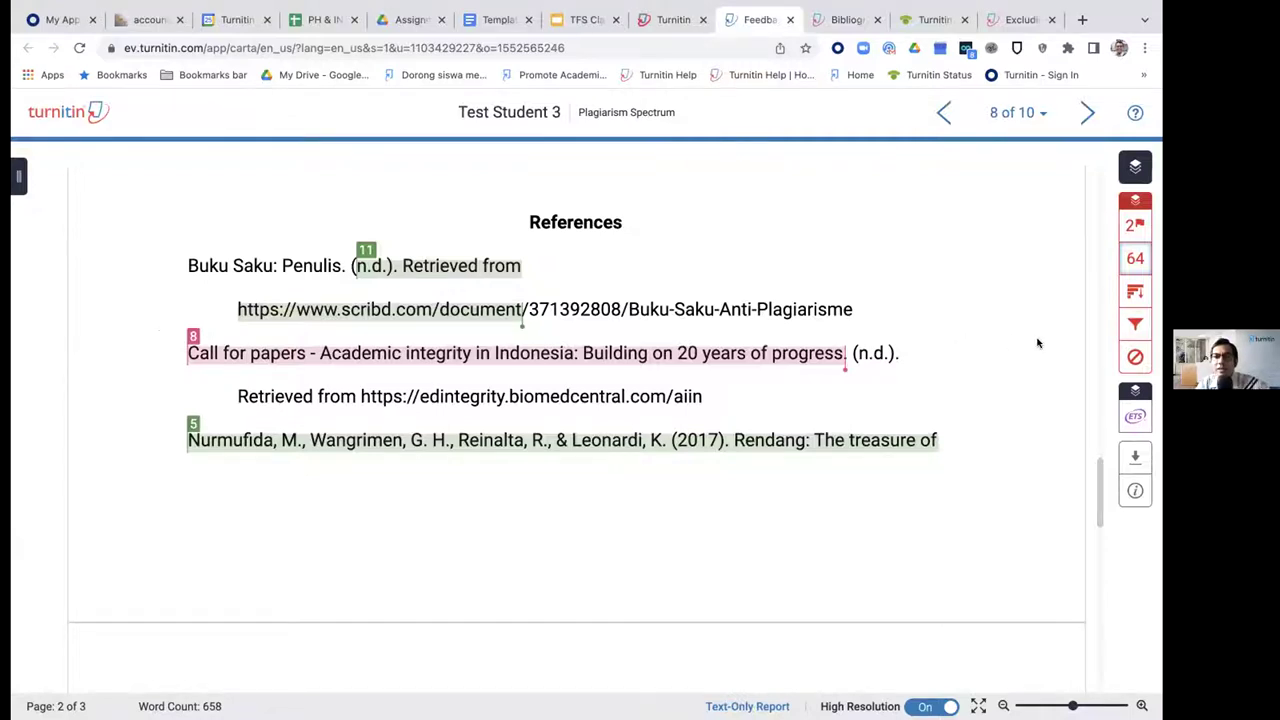
Turn on Exclude Quotes in Filters and Settings, cutting similarity from 64% to 51%.
{"action": "scroll", "coordinate": [1037, 343], "scroll_direction": "up", "scroll_amount": 15}
{"action": "scroll", "coordinate": [1037, 343], "scroll_direction": "down", "scroll_amount": 3}
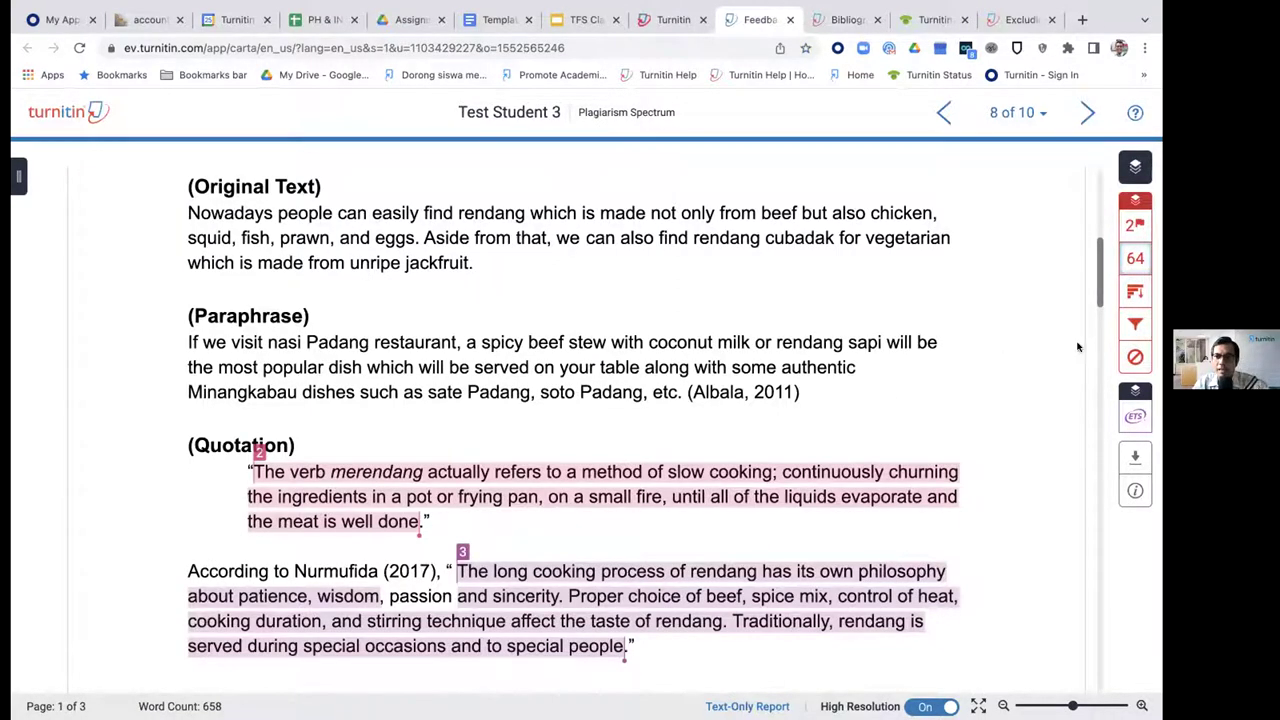
{"action": "left_click", "coordinate": [1135, 323]}
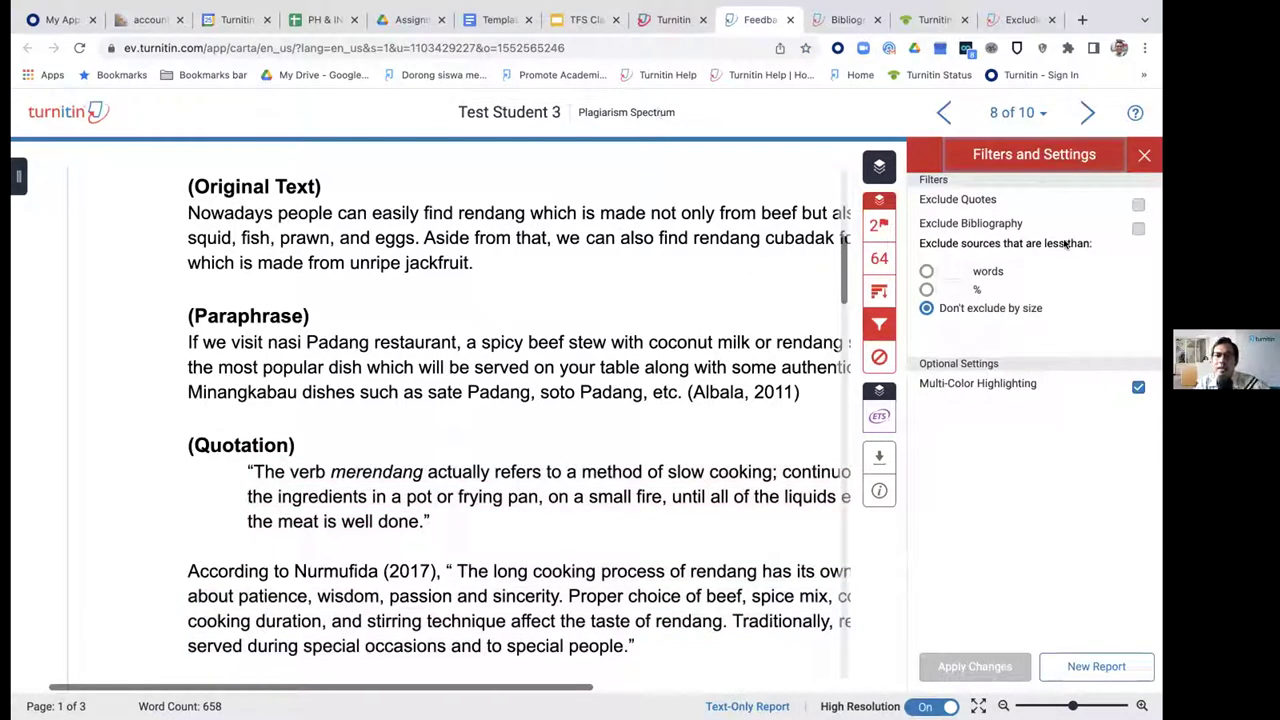
{"action": "left_click", "coordinate": [1139, 204]}
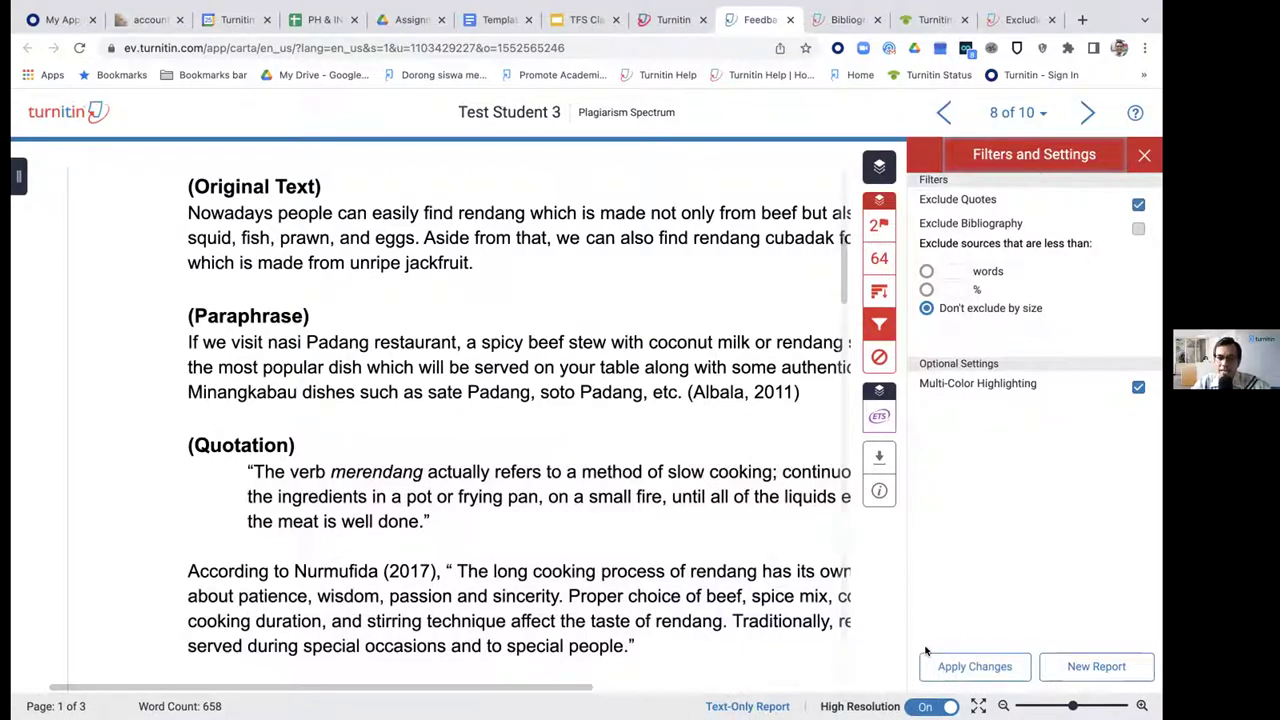
{"action": "left_click", "coordinate": [940, 666]}
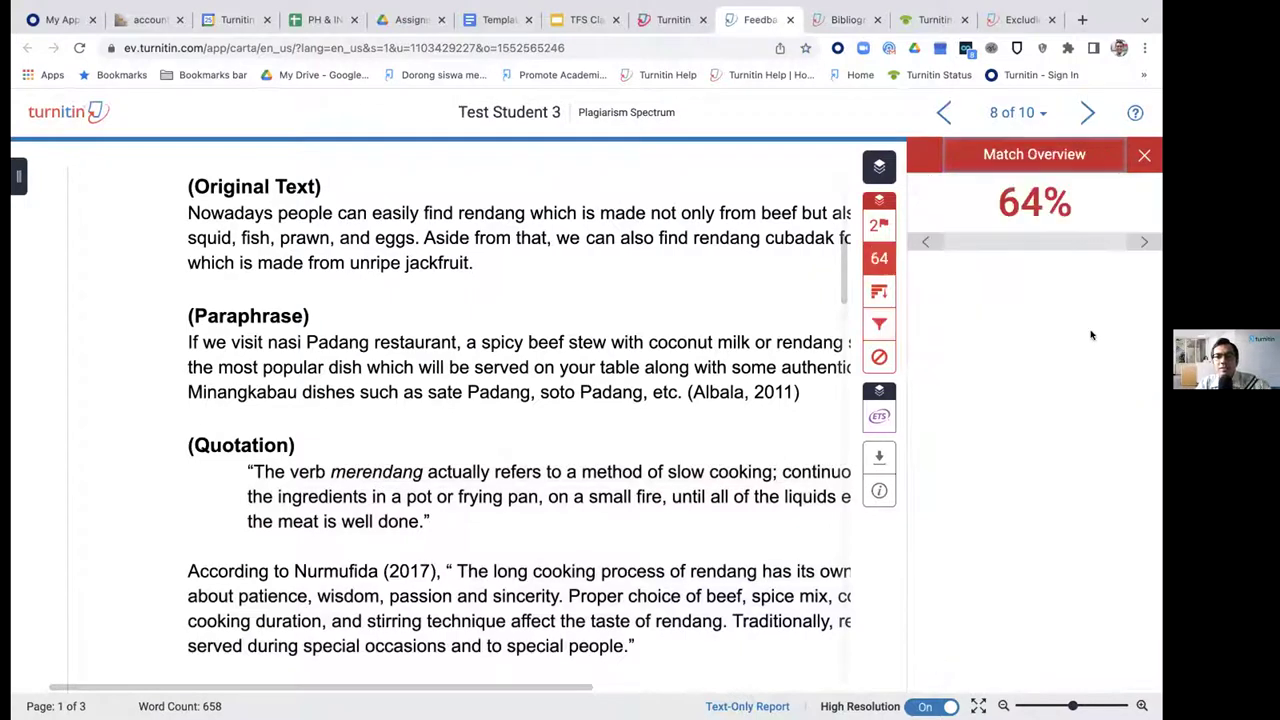
{"action": "left_click", "coordinate": [1143, 156]}
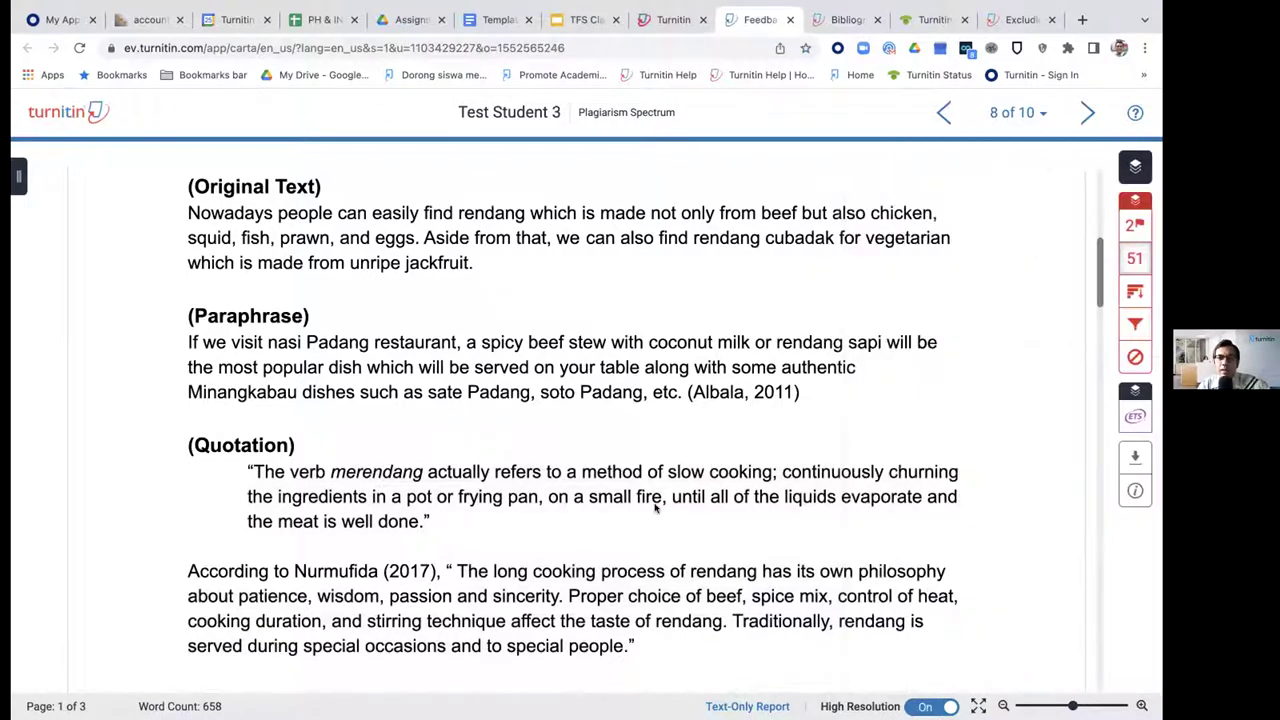
{"action": "scroll", "coordinate": [655, 508], "scroll_direction": "down", "scroll_amount": 2}
{"action": "scroll", "coordinate": [655, 508], "scroll_direction": "down", "scroll_amount": 2}
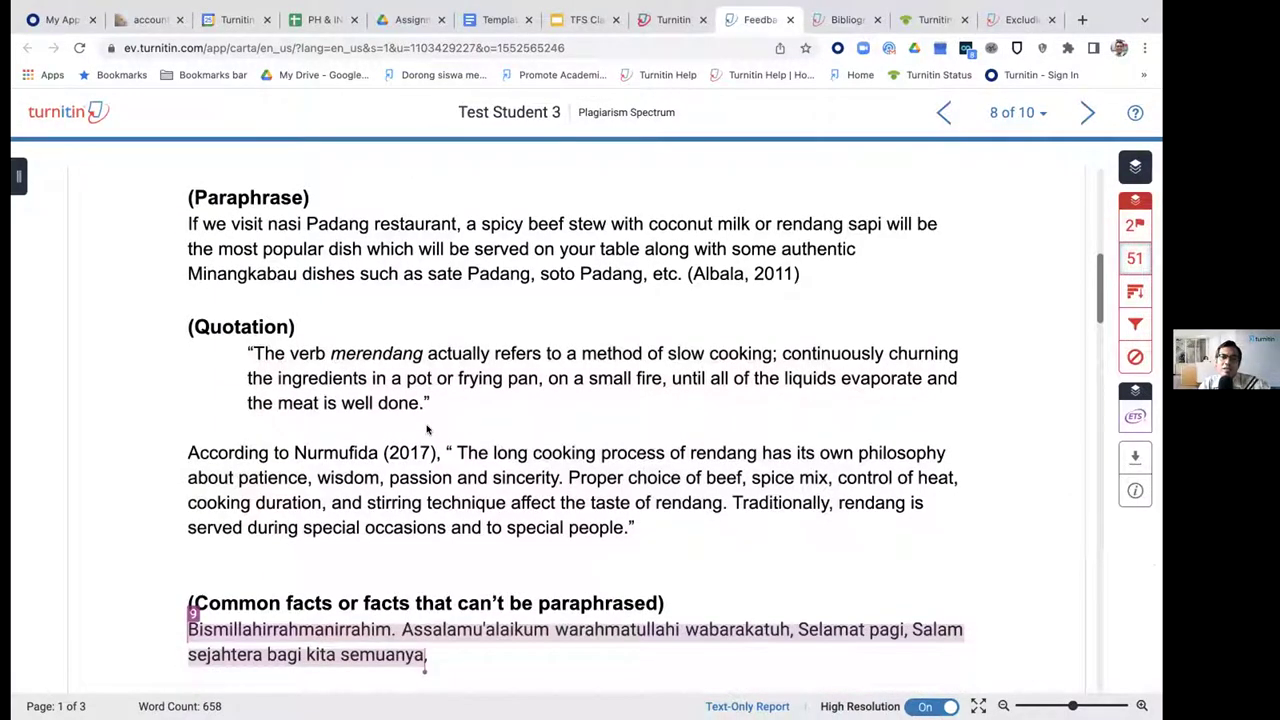
Turn on Exclude Bibliography in Filters and Settings, lowering similarity to 44%.
{"action": "scroll", "coordinate": [427, 430], "scroll_direction": "down", "scroll_amount": 10}
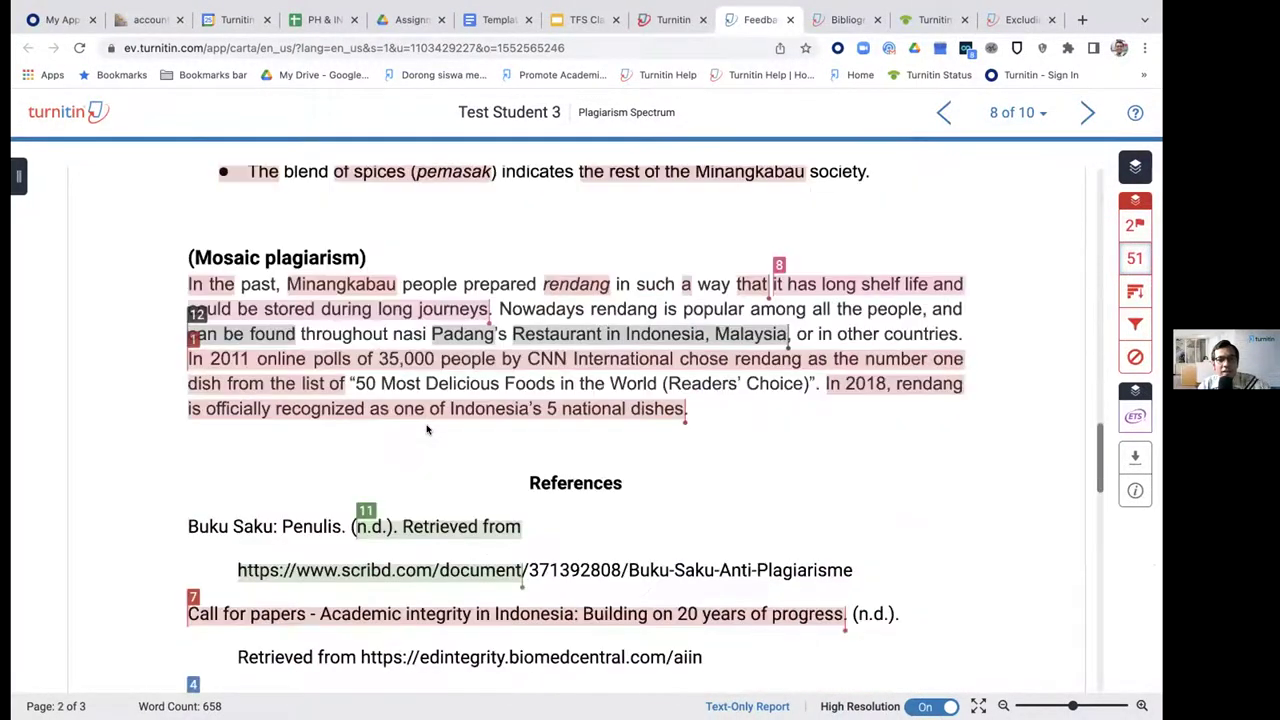
{"action": "scroll", "coordinate": [427, 430], "scroll_direction": "down", "scroll_amount": 3}
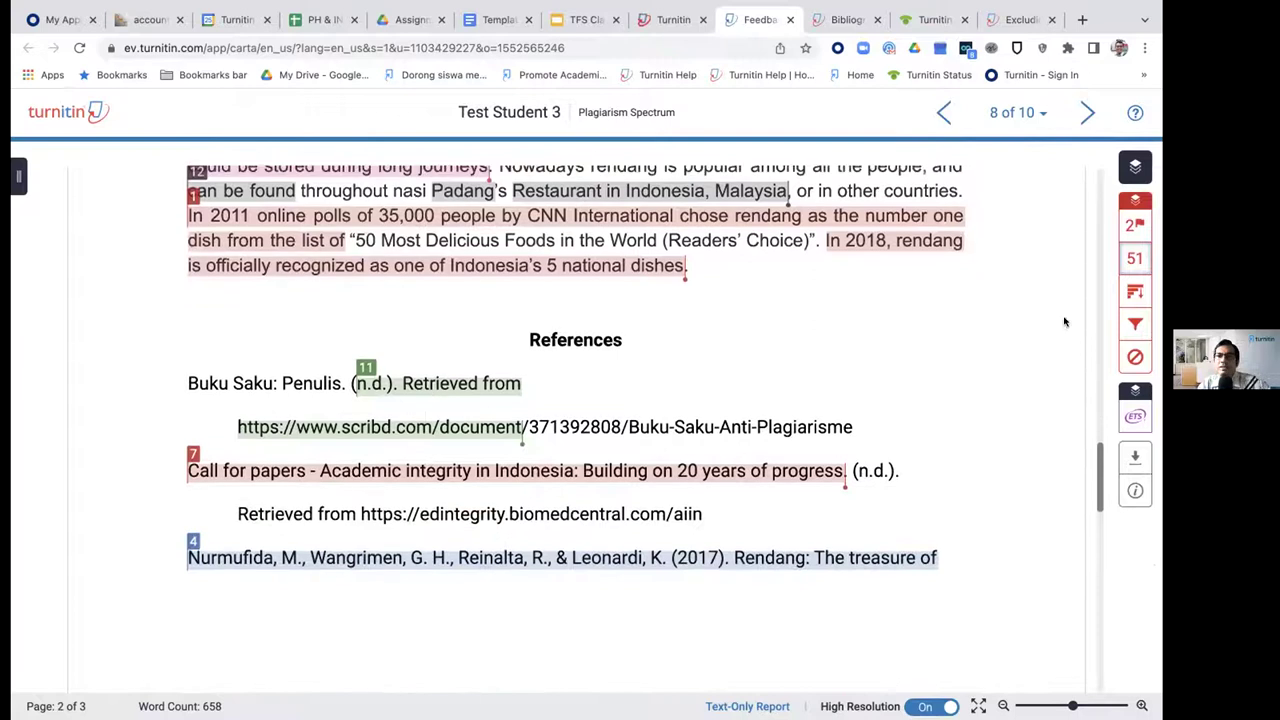
{"action": "left_click", "coordinate": [1134, 320]}
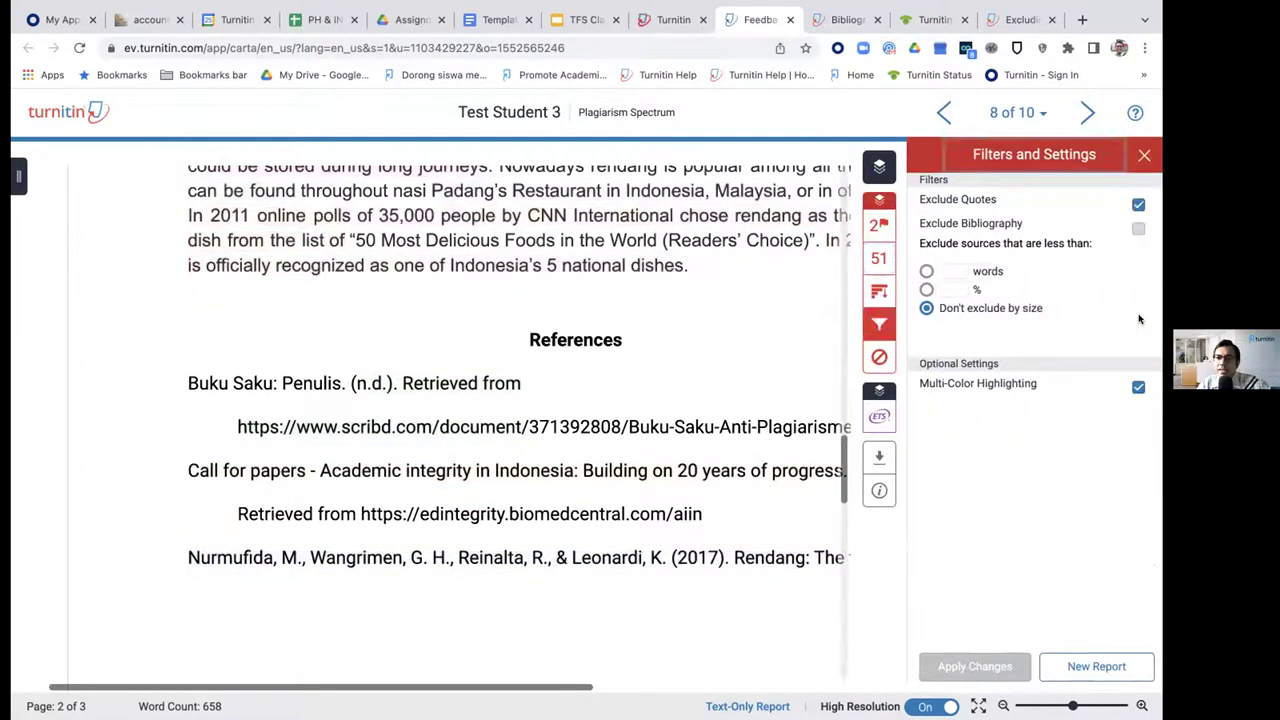
{"action": "left_click", "coordinate": [1137, 229]}
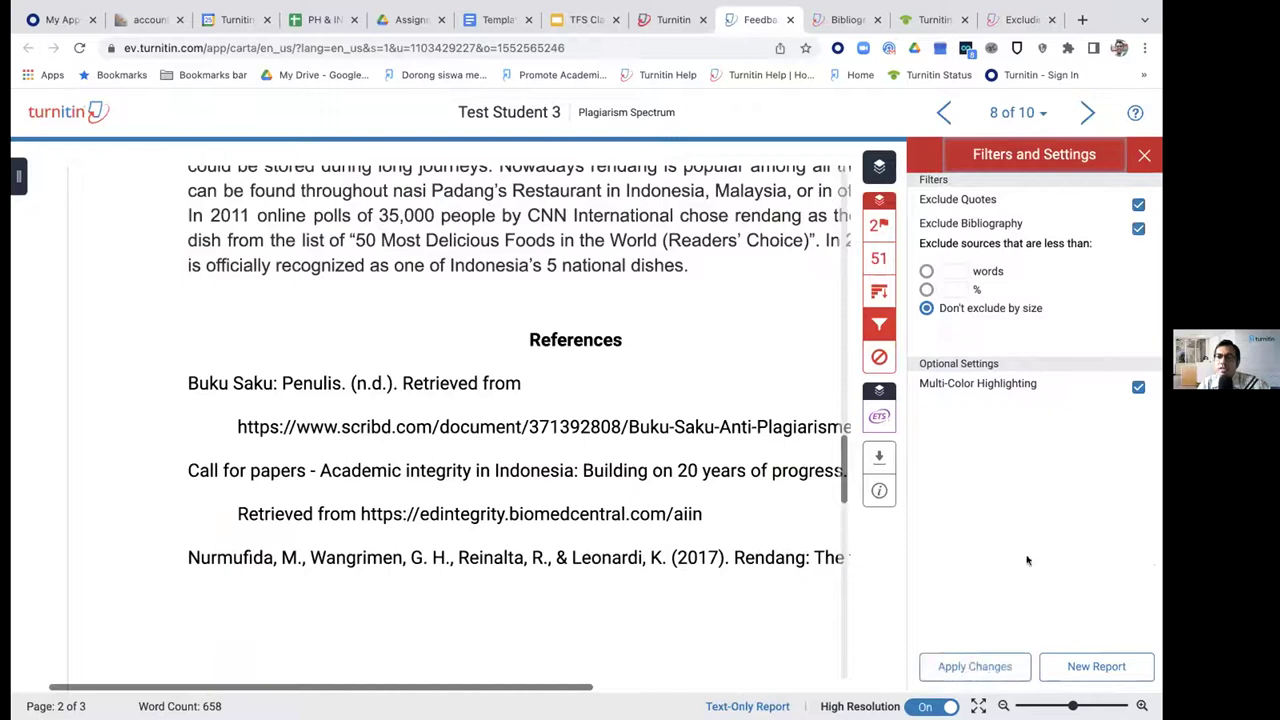
{"action": "left_click", "coordinate": [960, 668]}
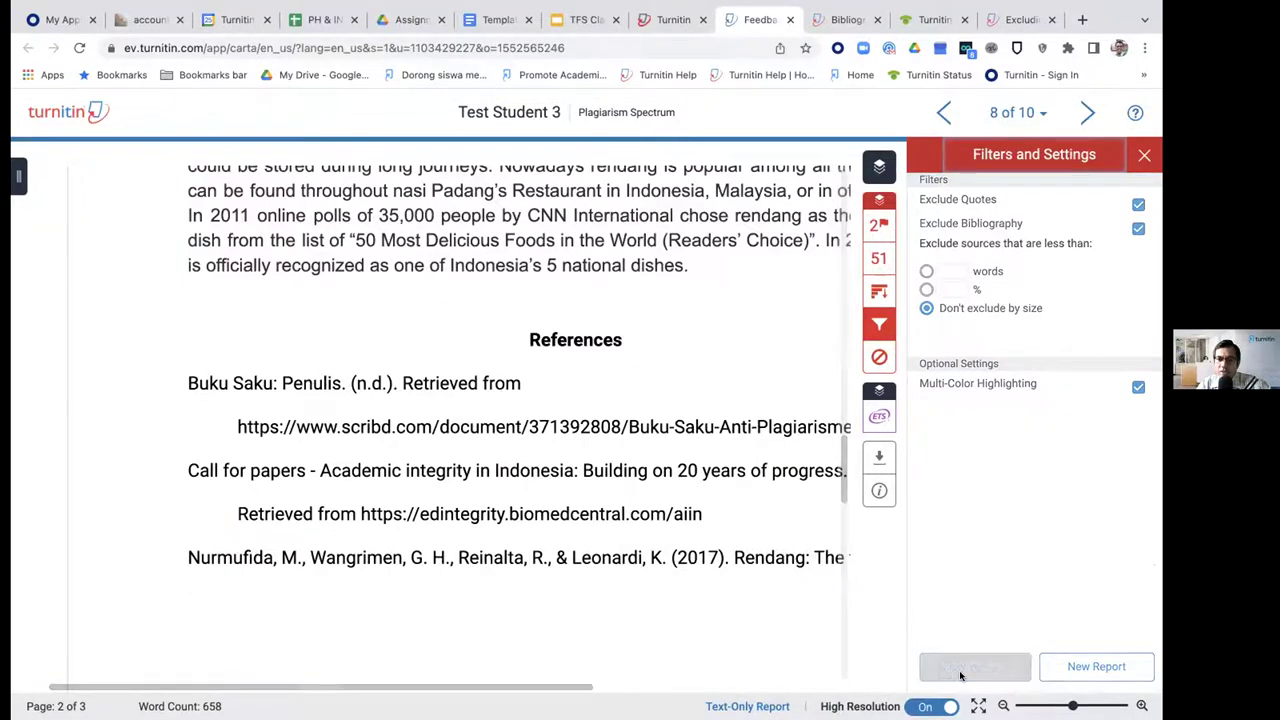
{"action": "left_click", "coordinate": [1144, 154]}
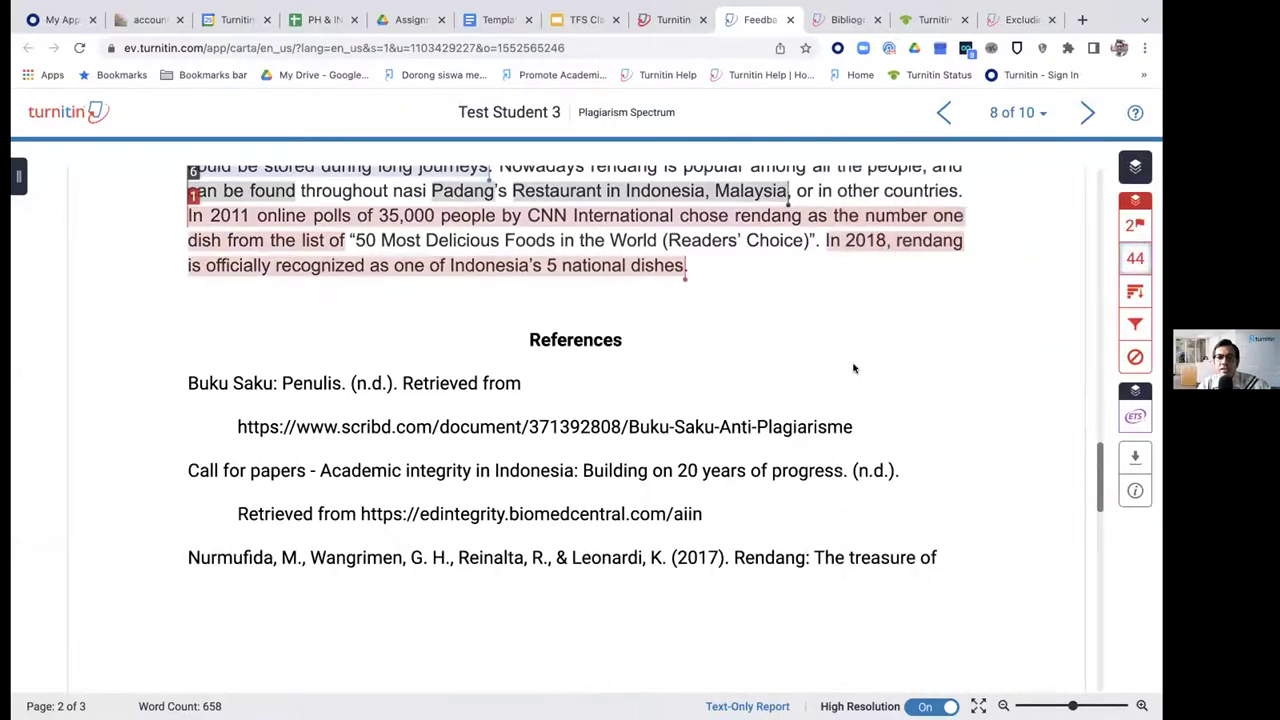
Review the paper and show the 44% match overview, led by blog.cakap.com at 21%.
{"action": "scroll", "coordinate": [853, 369], "scroll_direction": "down", "scroll_amount": 3}
{"action": "scroll", "coordinate": [853, 369], "scroll_direction": "down", "scroll_amount": 4}
{"action": "scroll", "coordinate": [853, 369], "scroll_direction": "up", "scroll_amount": 4}
{"action": "scroll", "coordinate": [853, 369], "scroll_direction": "up", "scroll_amount": 5}
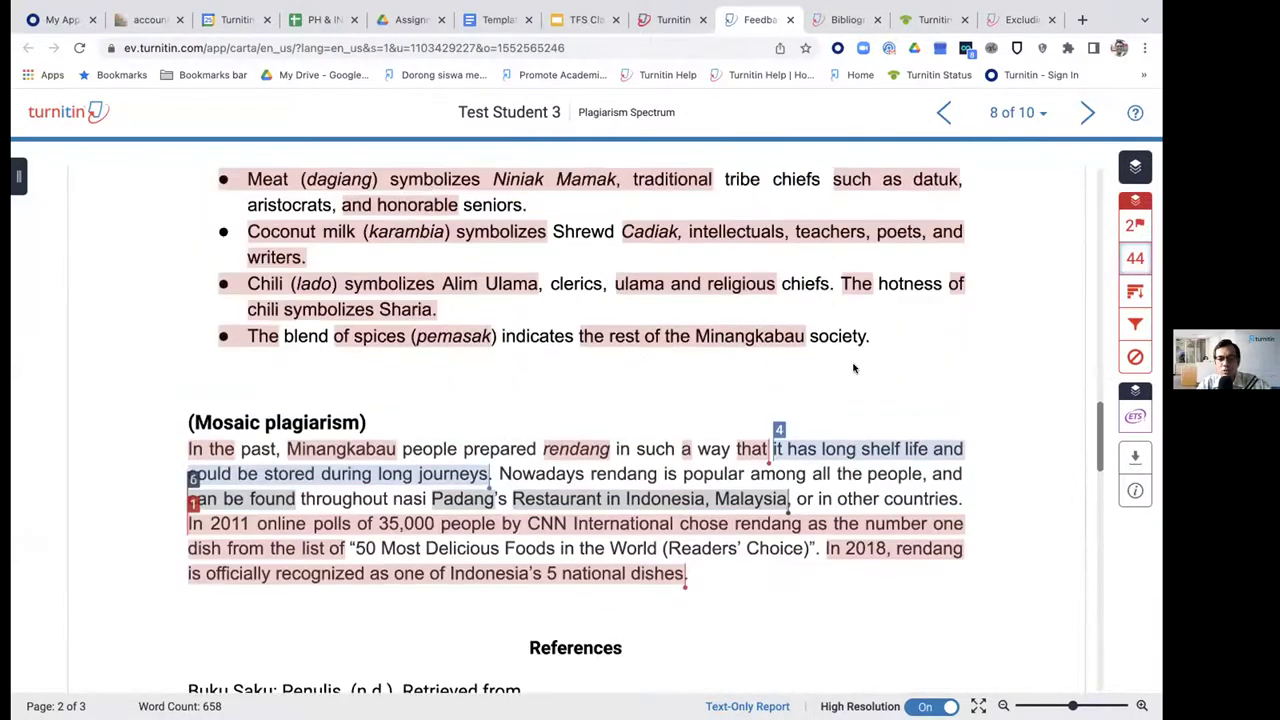
{"action": "scroll", "coordinate": [853, 369], "scroll_direction": "down", "scroll_amount": 5}
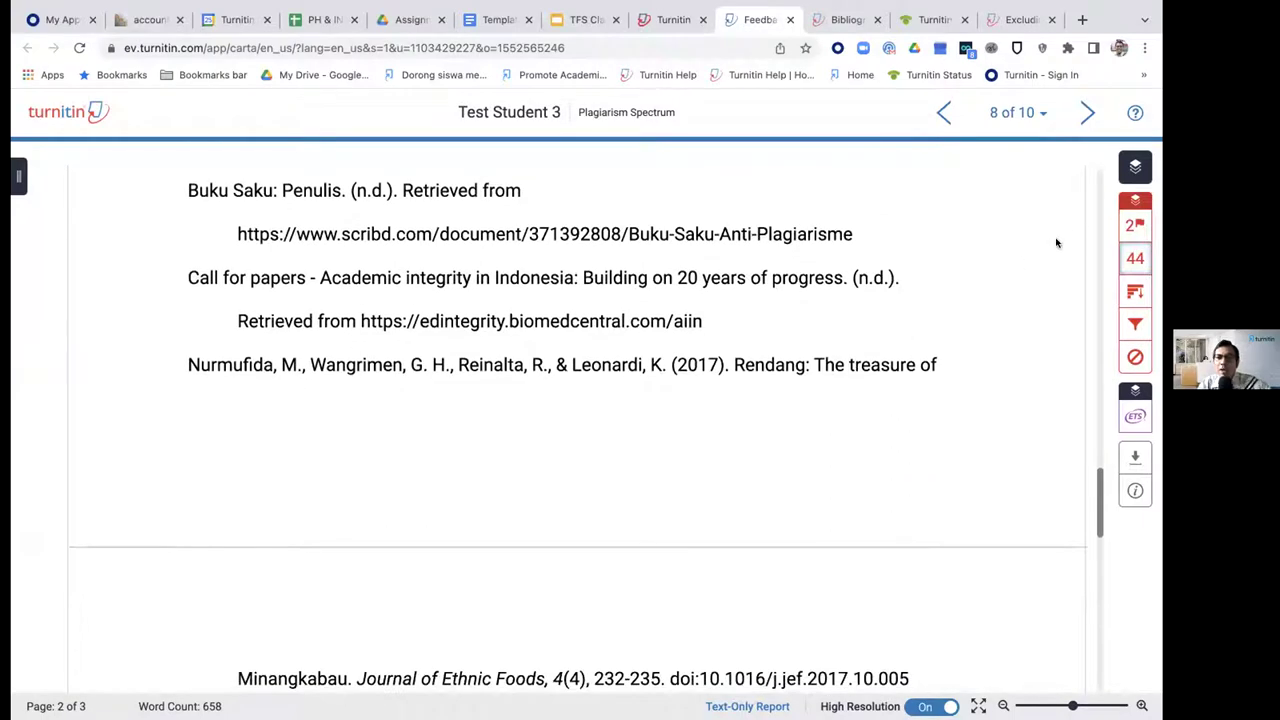
{"action": "scroll", "coordinate": [1028, 252], "scroll_direction": "up", "scroll_amount": 3}
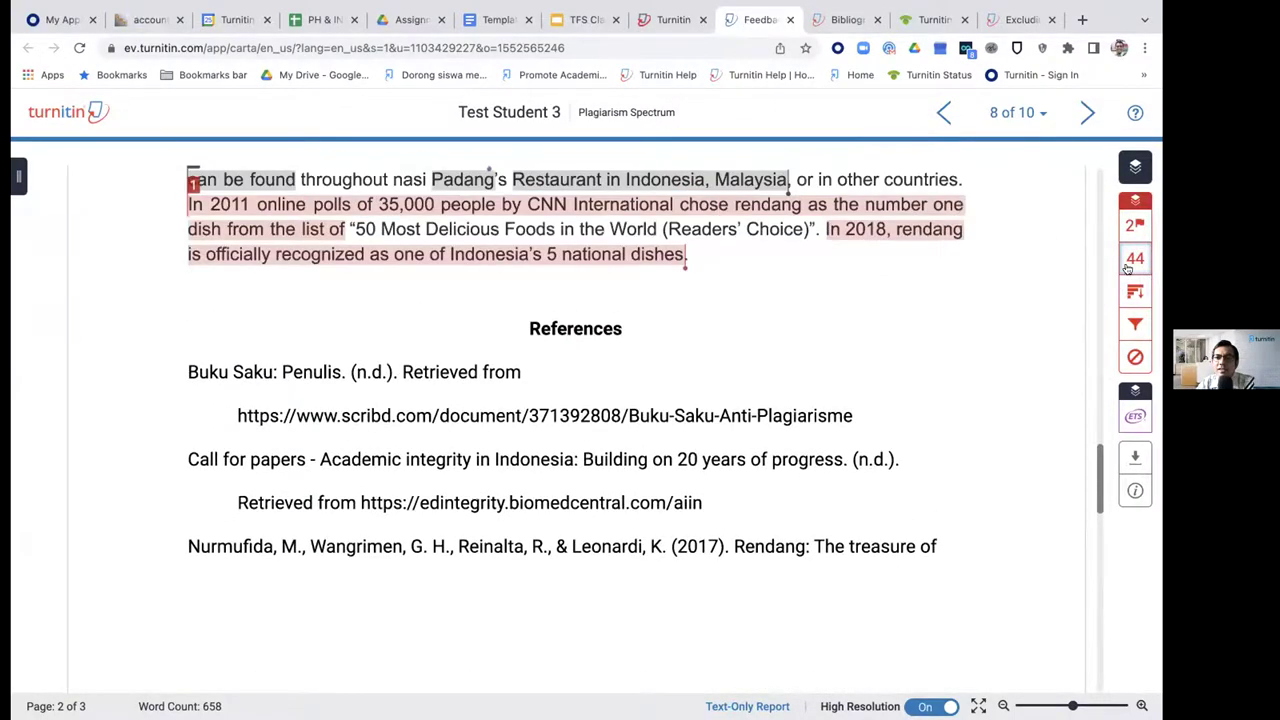
{"action": "scroll", "coordinate": [950, 268], "scroll_direction": "up", "scroll_amount": 15}
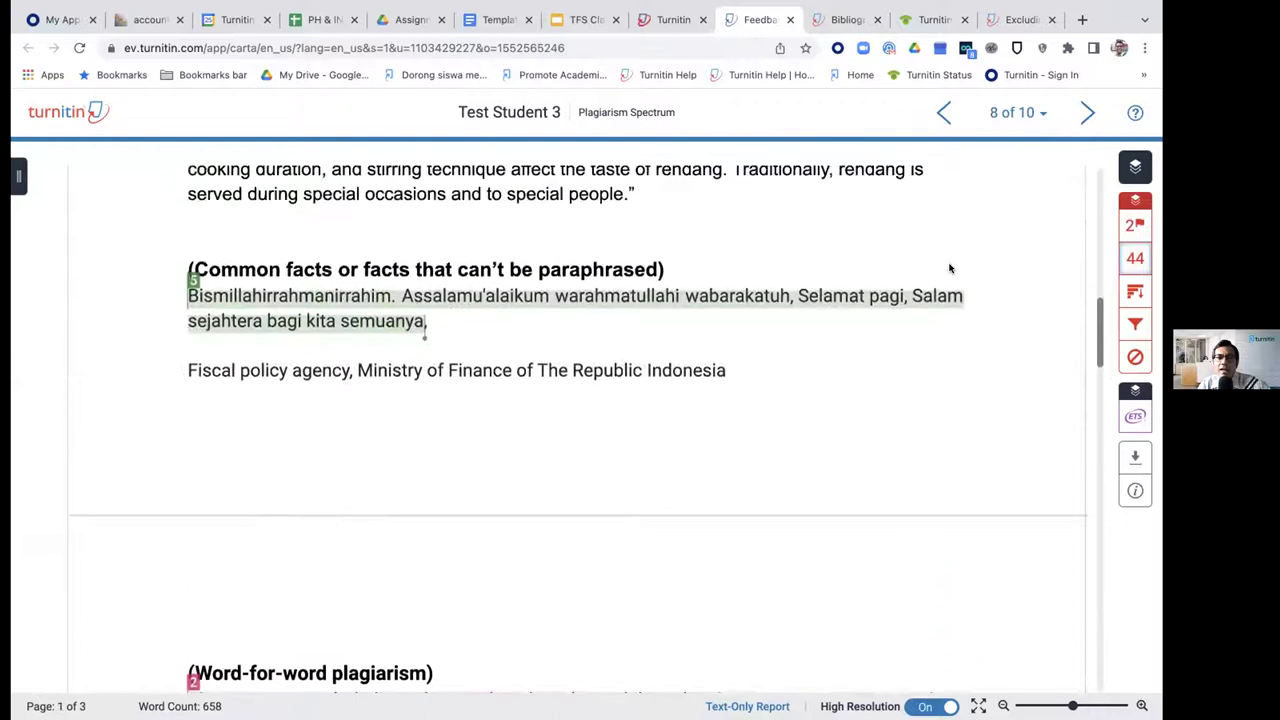
{"action": "scroll", "coordinate": [950, 268], "scroll_direction": "up", "scroll_amount": 2}
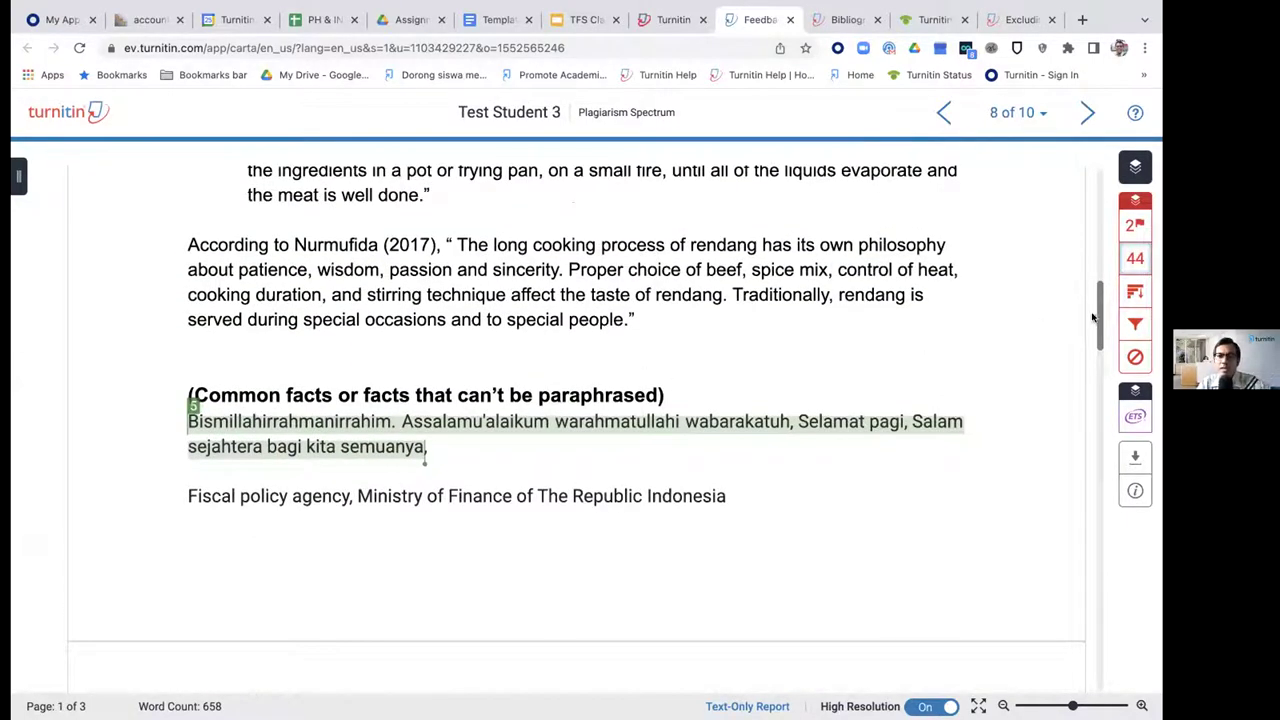
{"action": "left_click", "coordinate": [1135, 262]}
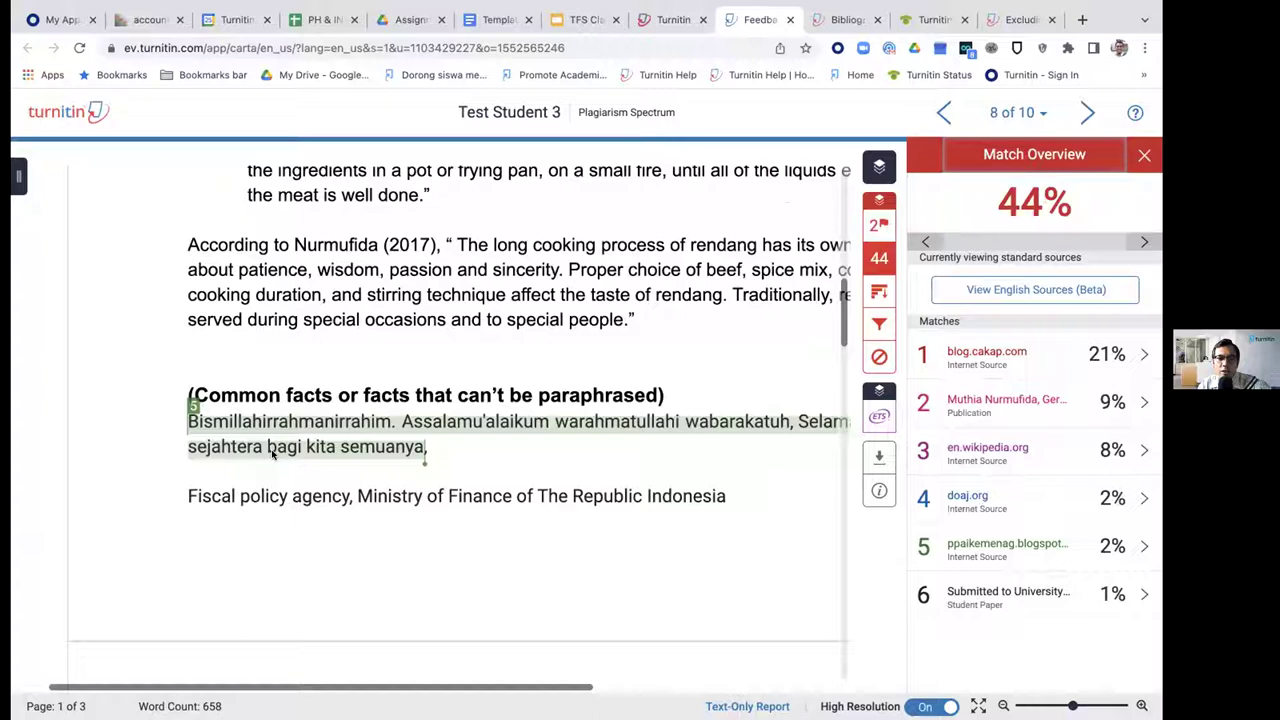
Break down match 5 and mark blogspot, the Yonkers student paper, setkab.go.id and mediaindonesia.com.
{"action": "left_click", "coordinate": [1125, 562]}
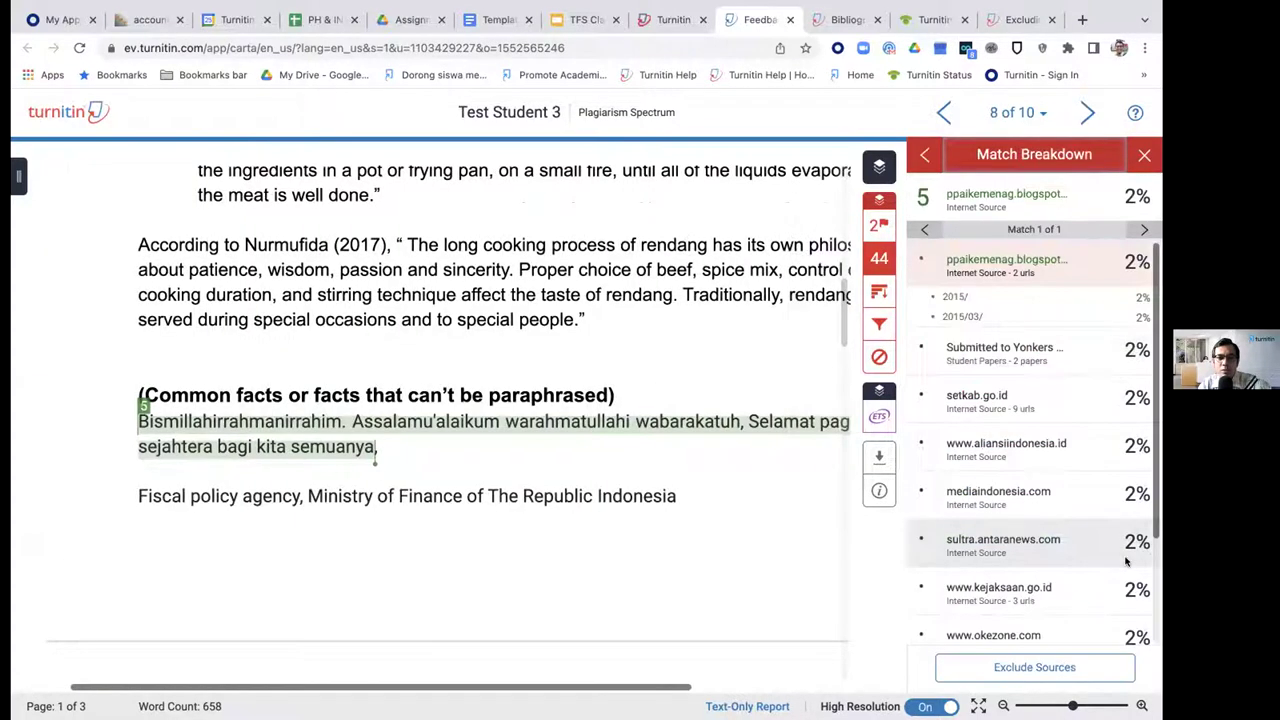
{"action": "scroll", "coordinate": [1056, 519], "scroll_direction": "down", "scroll_amount": 3}
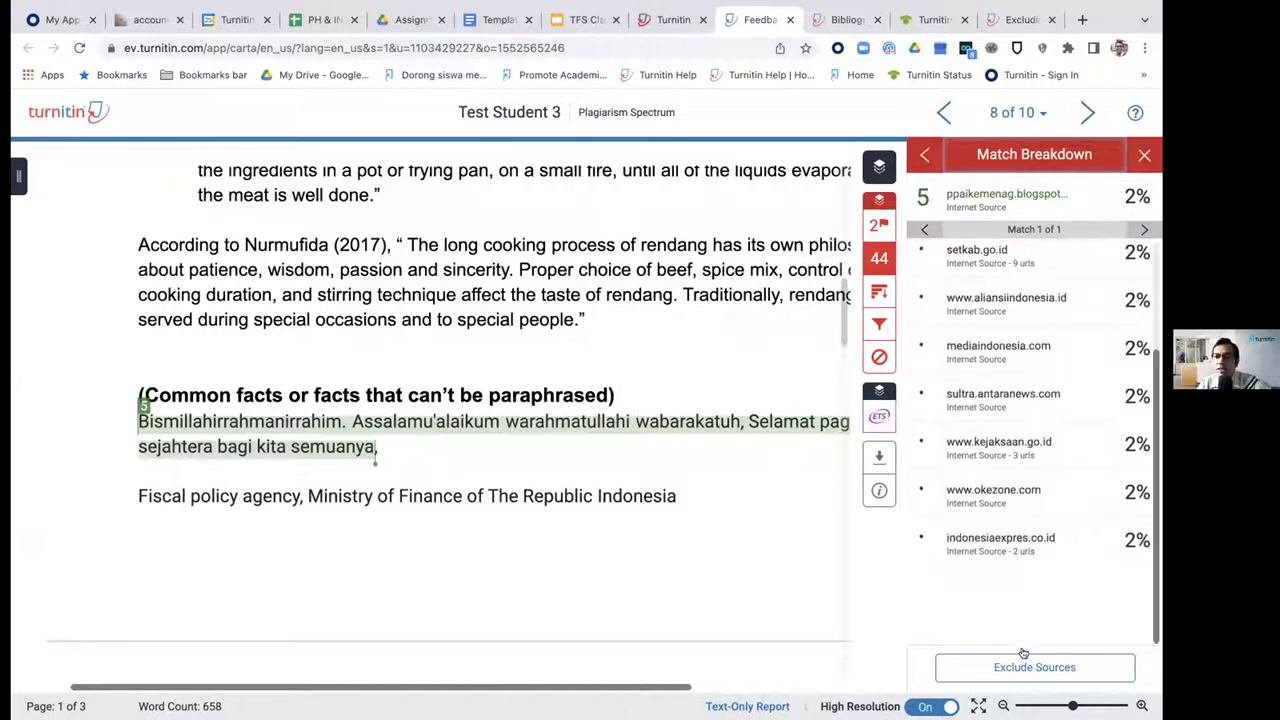
{"action": "left_click", "coordinate": [1026, 665]}
{"action": "scroll", "coordinate": [1055, 474], "scroll_direction": "up", "scroll_amount": 2}
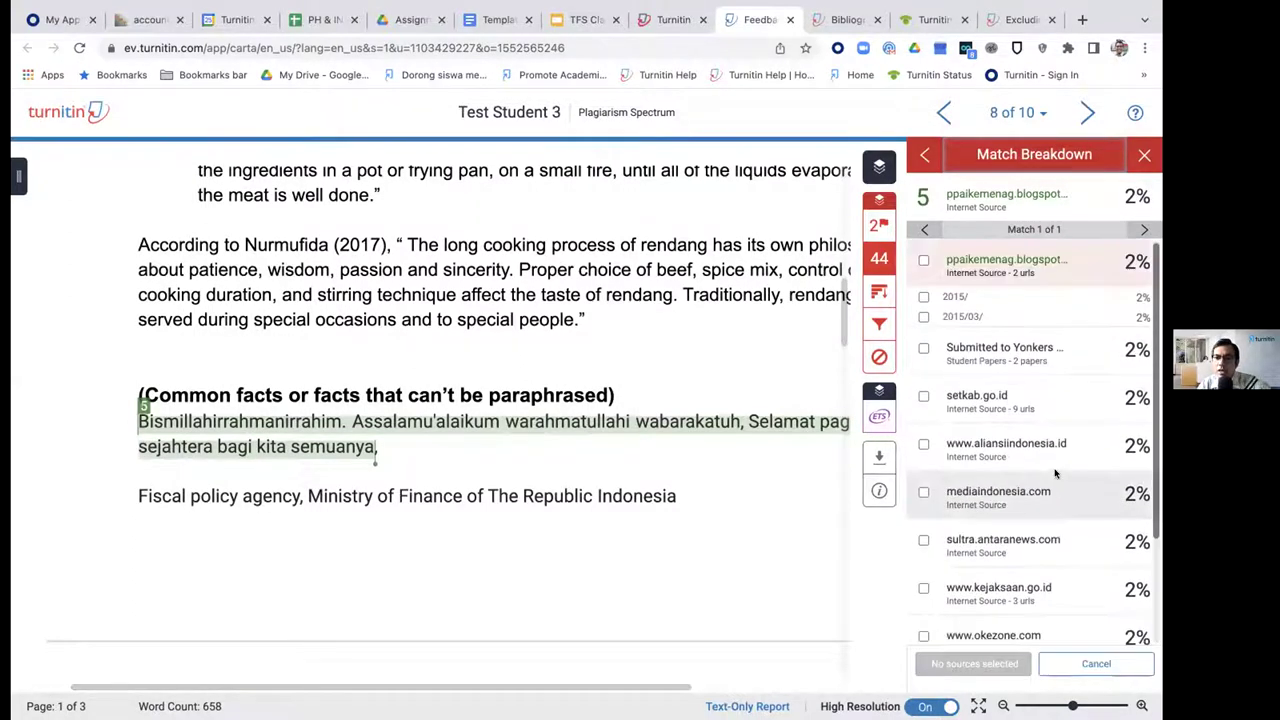
{"action": "left_click", "coordinate": [923, 261]}
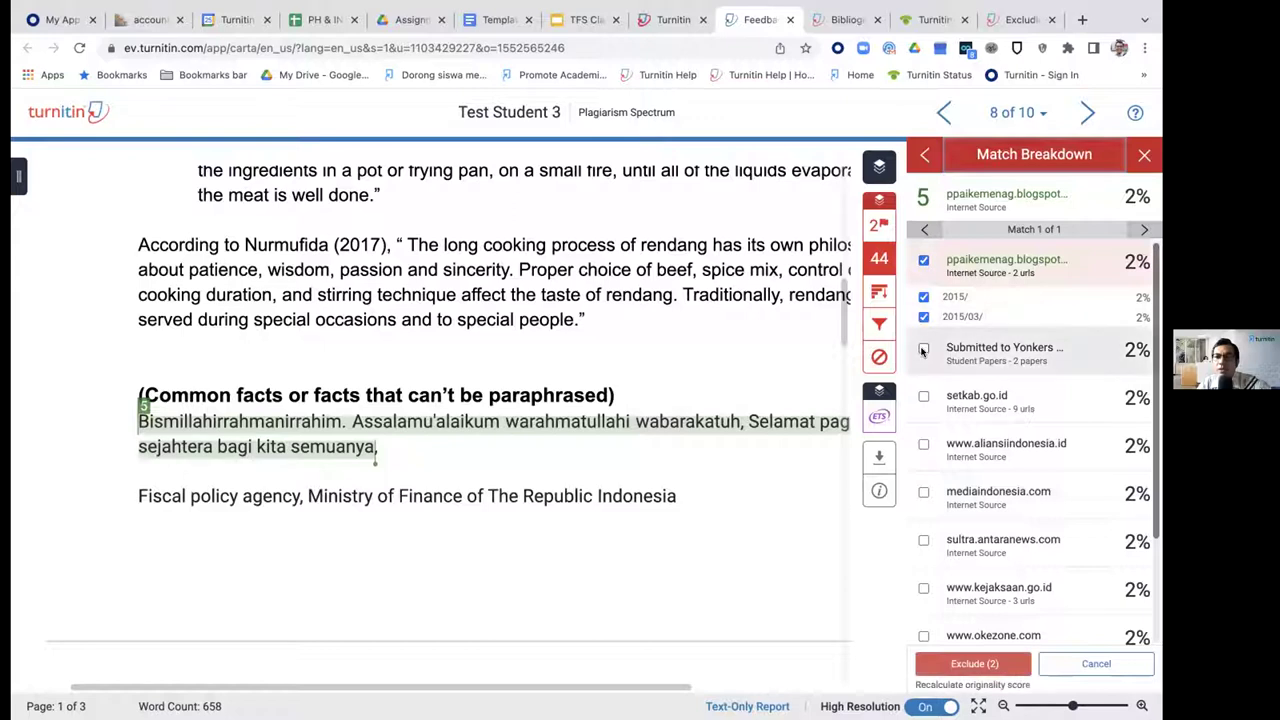
{"action": "left_click", "coordinate": [923, 397]}
{"action": "left_click", "coordinate": [923, 445]}
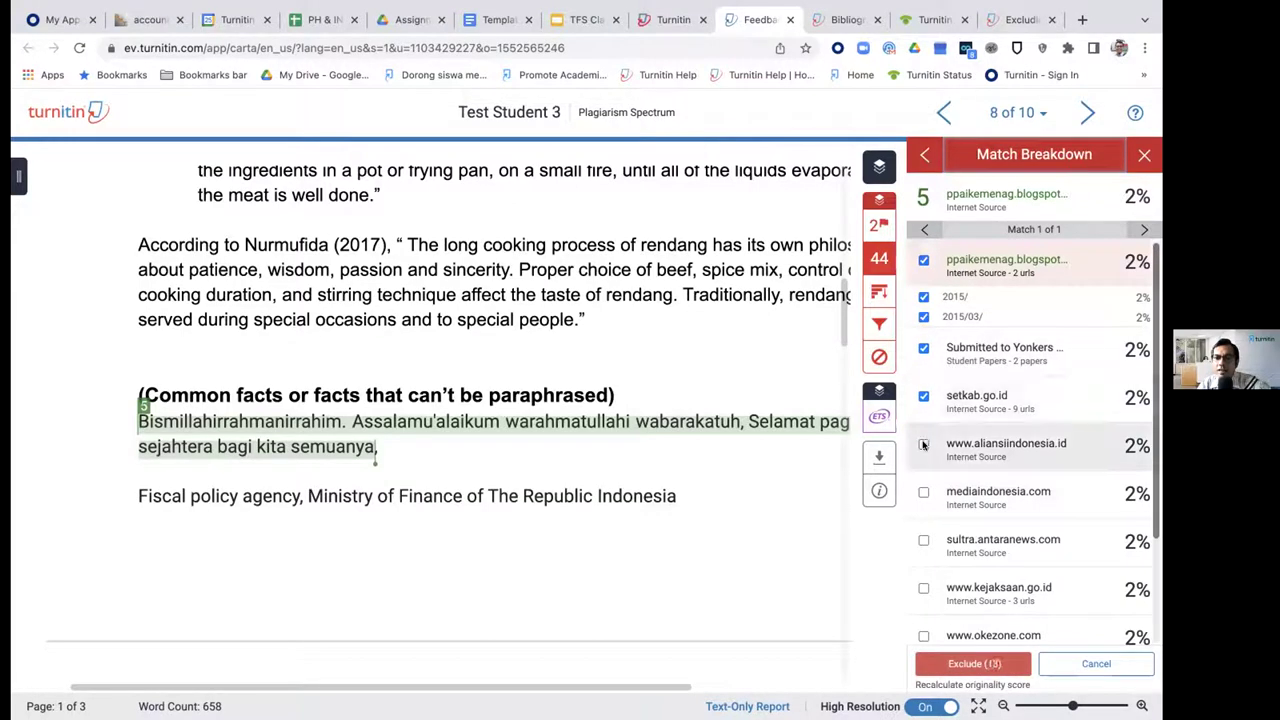
{"action": "left_click", "coordinate": [923, 491]}
Also mark sultra, kejaksaan, okezone and indonesiaexpres, then exclude all 22 sources to reach 42%.
{"action": "scroll", "coordinate": [921, 470], "scroll_direction": "down", "scroll_amount": 2}
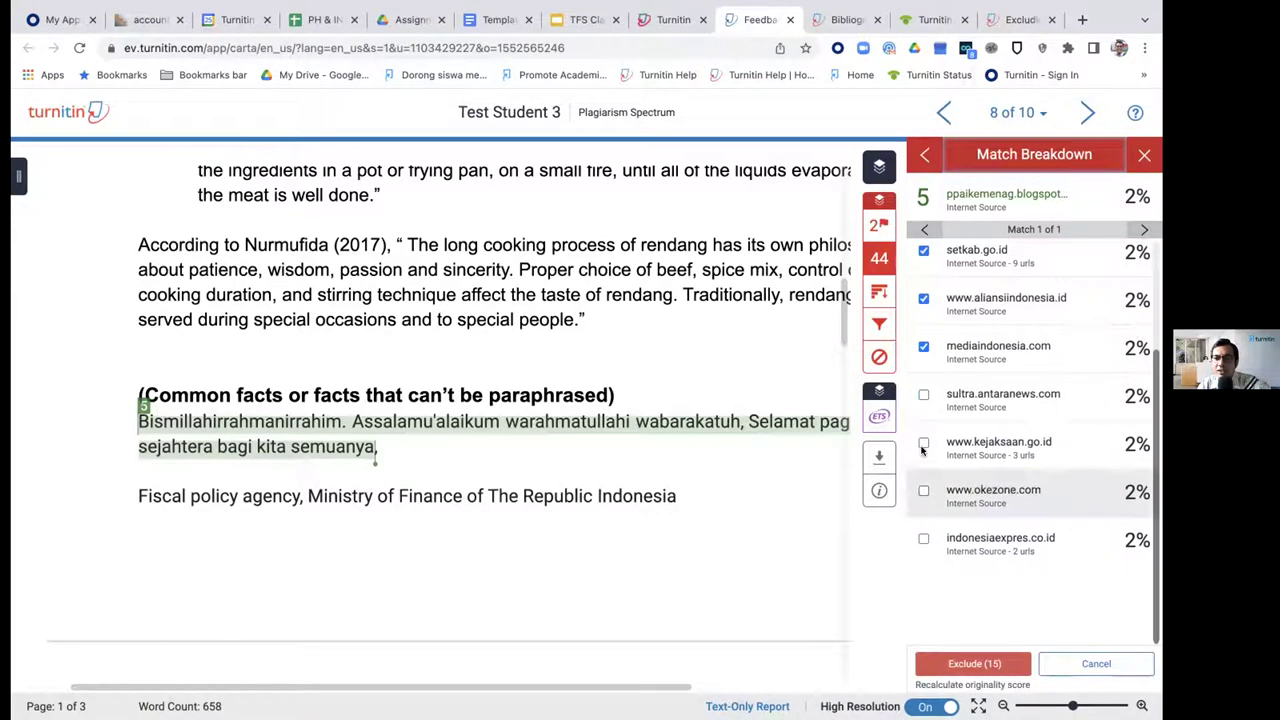
{"action": "left_click", "coordinate": [923, 396]}
{"action": "left_click", "coordinate": [923, 443]}
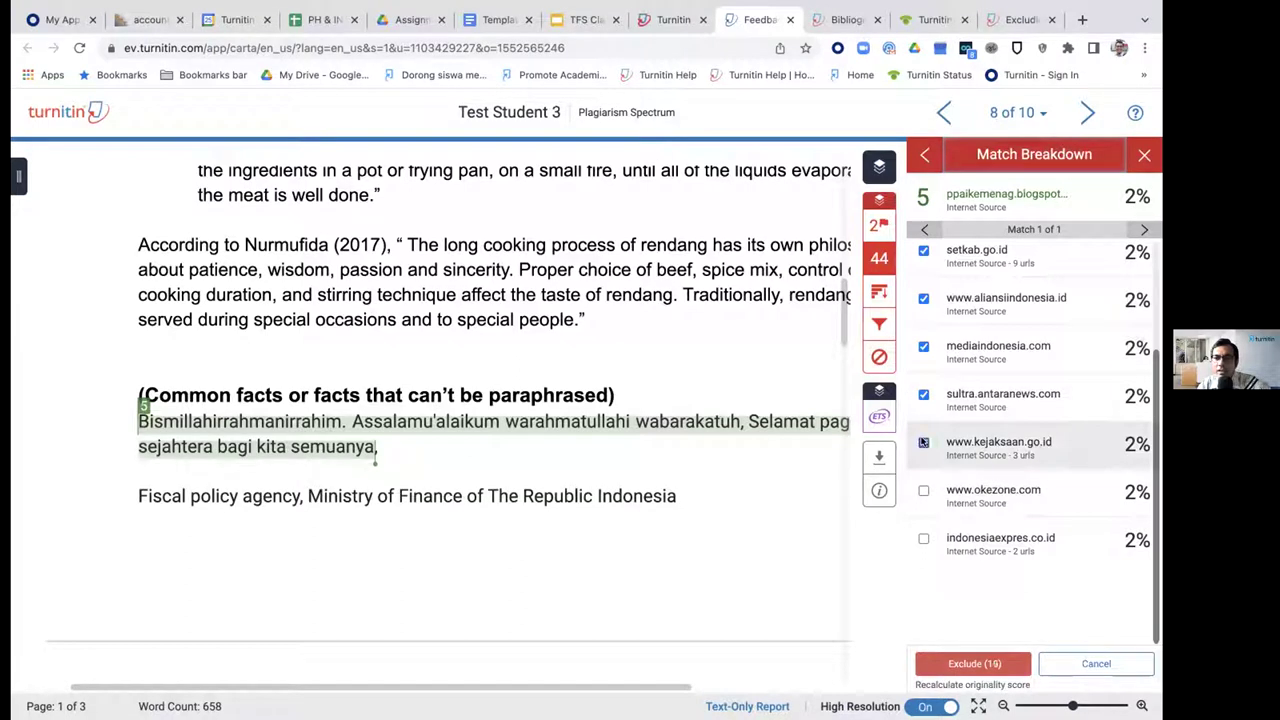
{"action": "left_click", "coordinate": [923, 491]}
{"action": "left_click", "coordinate": [923, 539]}
{"action": "left_click", "coordinate": [947, 665]}
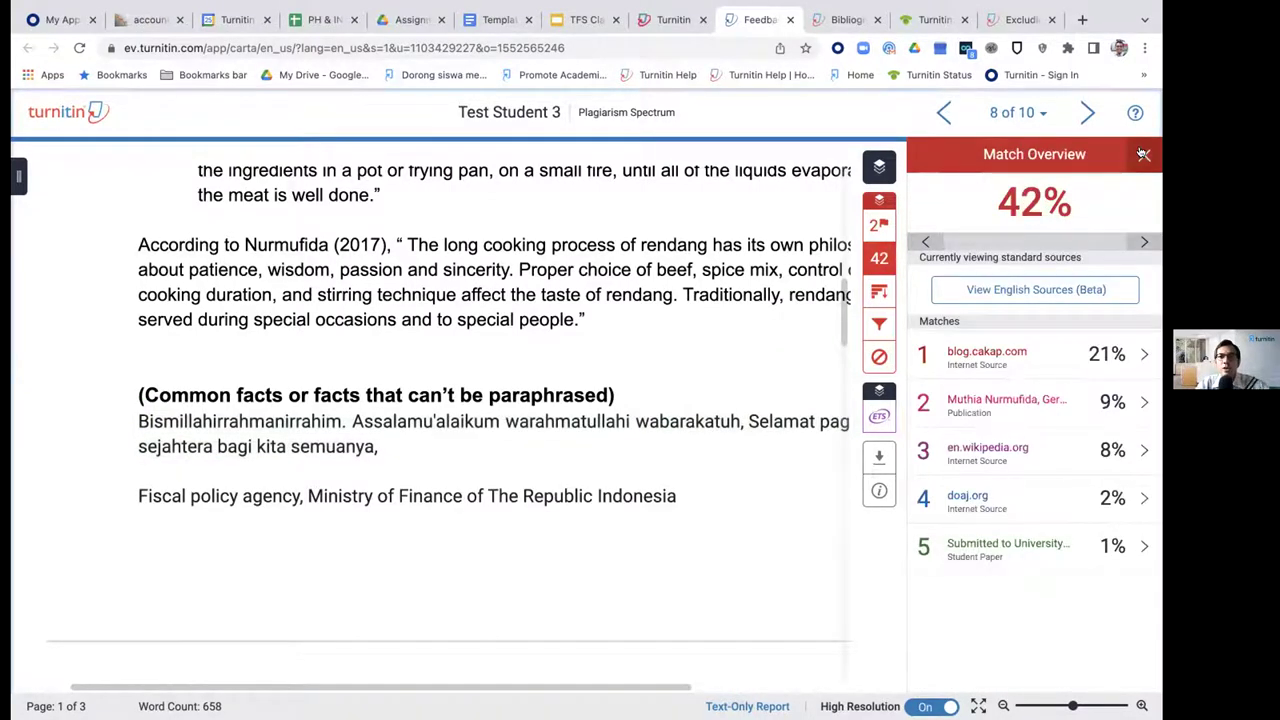
{"action": "left_click", "coordinate": [1143, 155]}
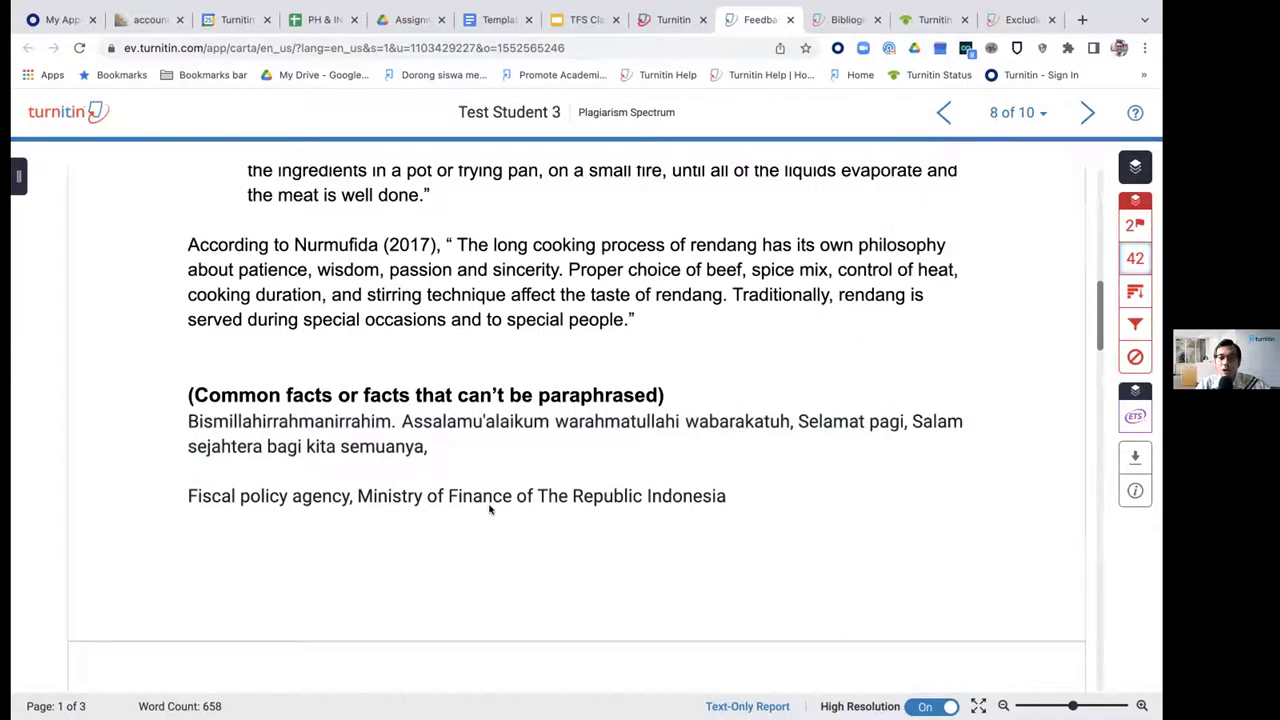
In Filters and Settings, switch small-source exclusion from 10 words to a percentage threshold.
{"action": "scroll", "coordinate": [489, 510], "scroll_direction": "up", "scroll_amount": 1}
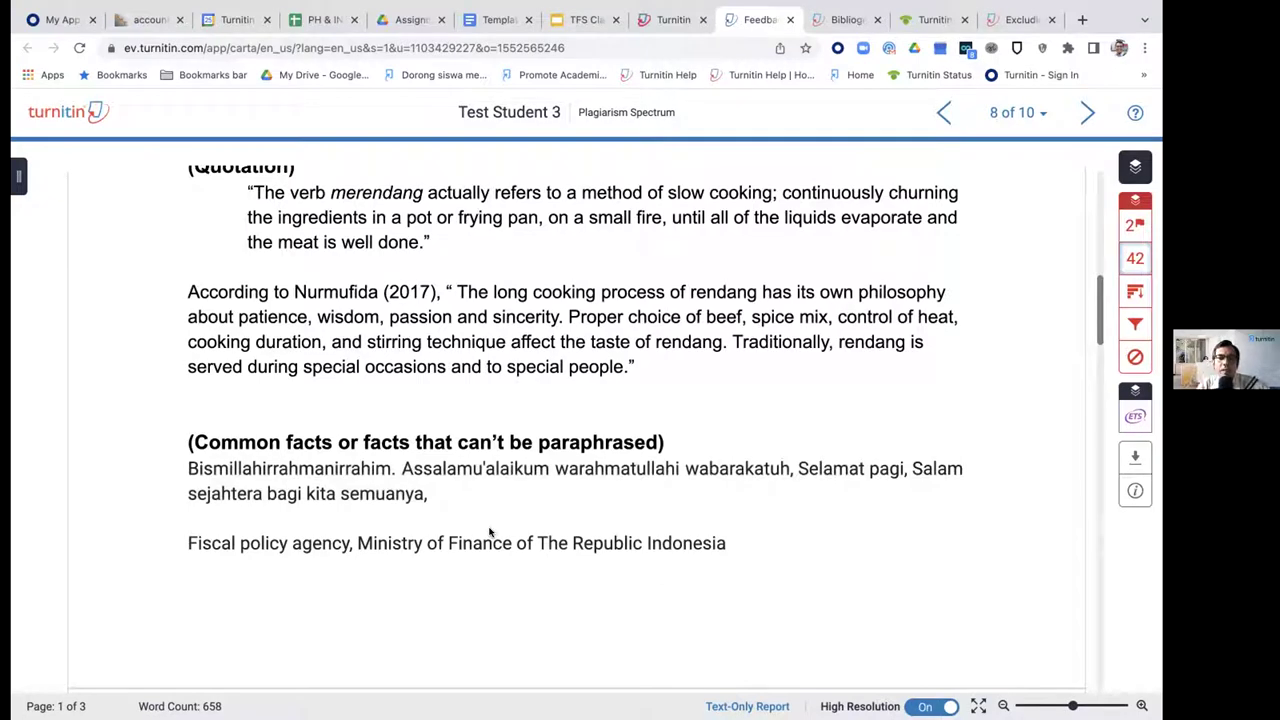
{"action": "left_click", "coordinate": [1133, 324]}
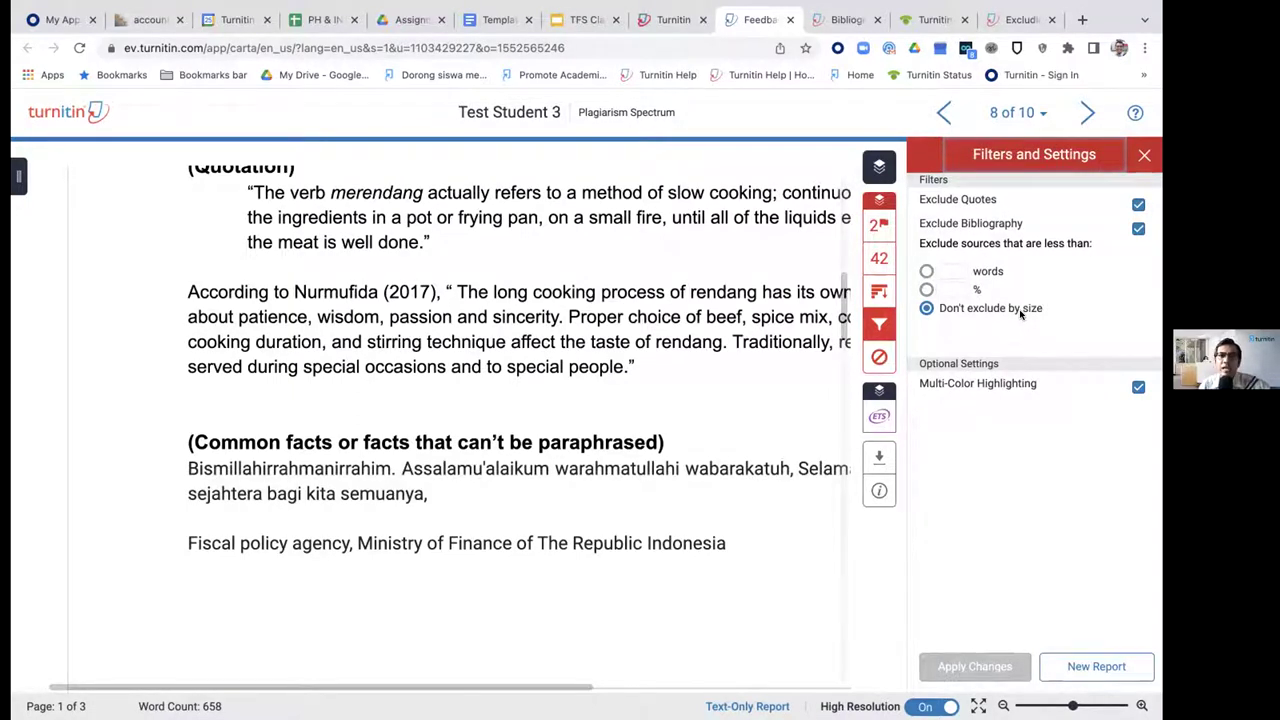
{"action": "left_click", "coordinate": [926, 271]}
{"action": "left_click", "coordinate": [954, 268]}
{"action": "type", "text": "10"}
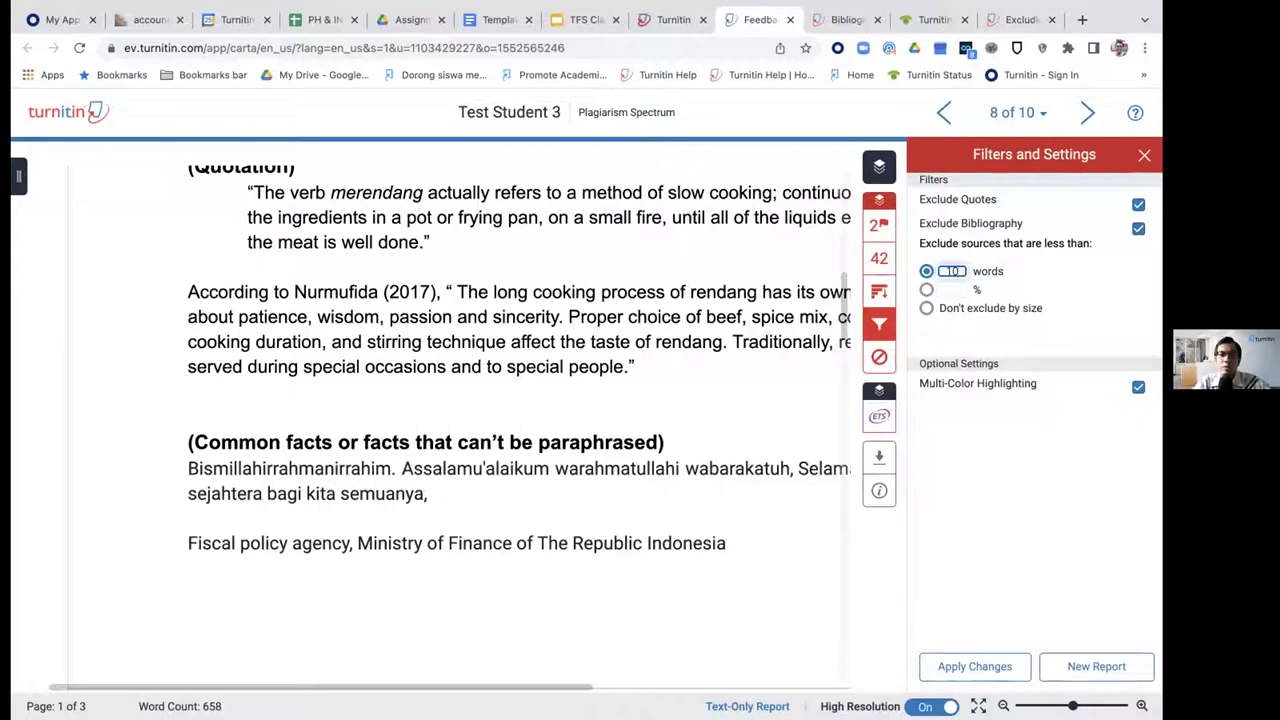
{"action": "left_click", "coordinate": [926, 289]}
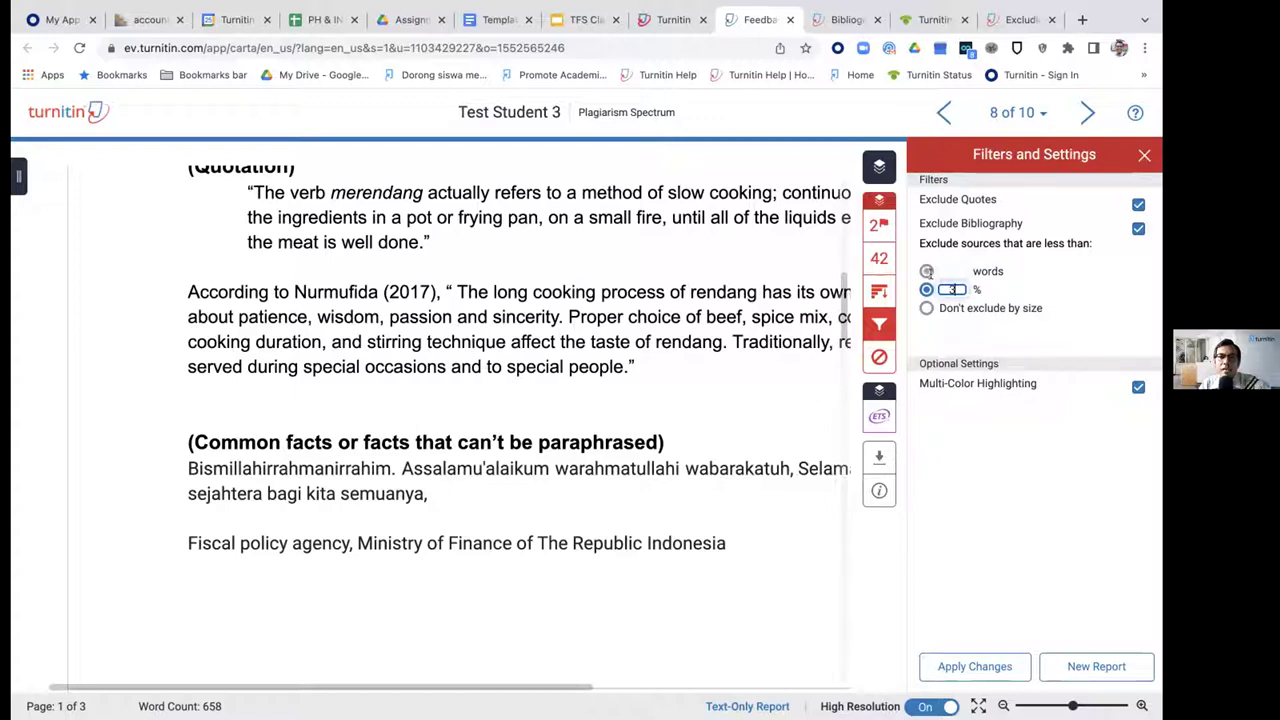
{"action": "left_click", "coordinate": [879, 258]}
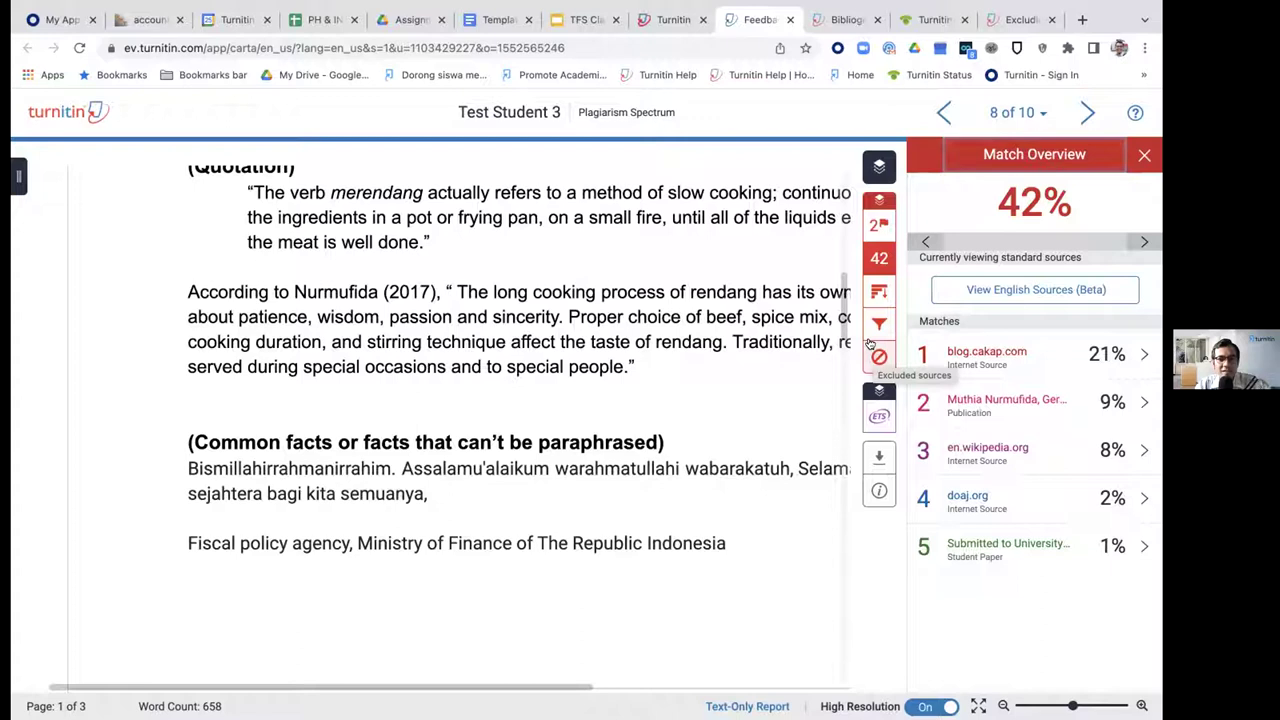
Apply the under-3% source exclusion to bring similarity to 38%, then reselect word-count exclusion.
{"action": "left_click", "coordinate": [879, 324]}
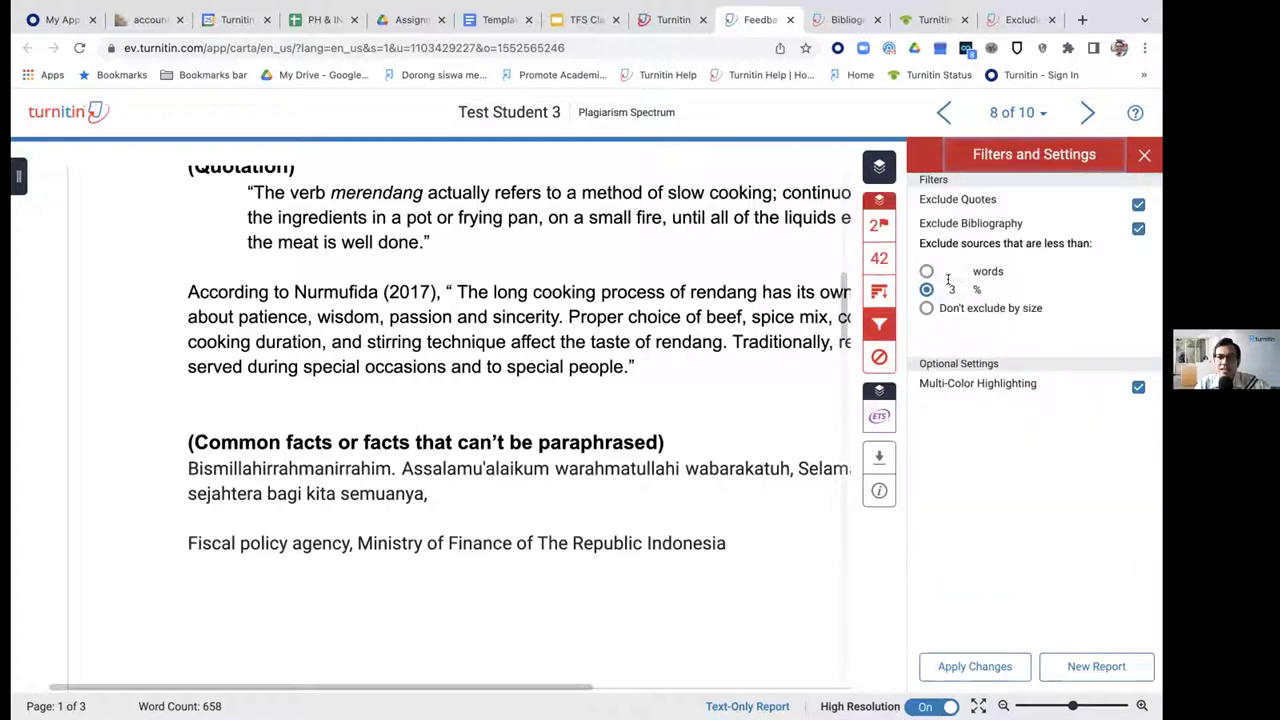
{"action": "left_click", "coordinate": [959, 667]}
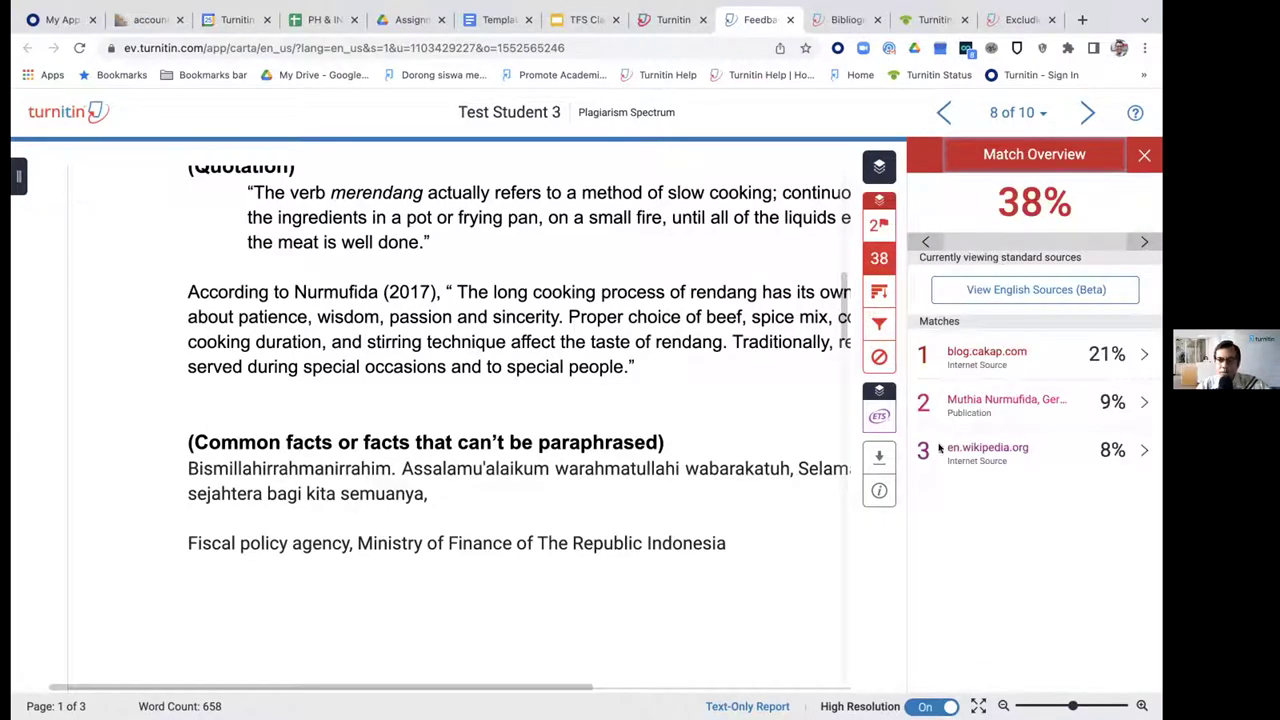
{"action": "left_click", "coordinate": [879, 330]}
{"action": "left_click", "coordinate": [926, 271]}
{"action": "type", "text": "1"}
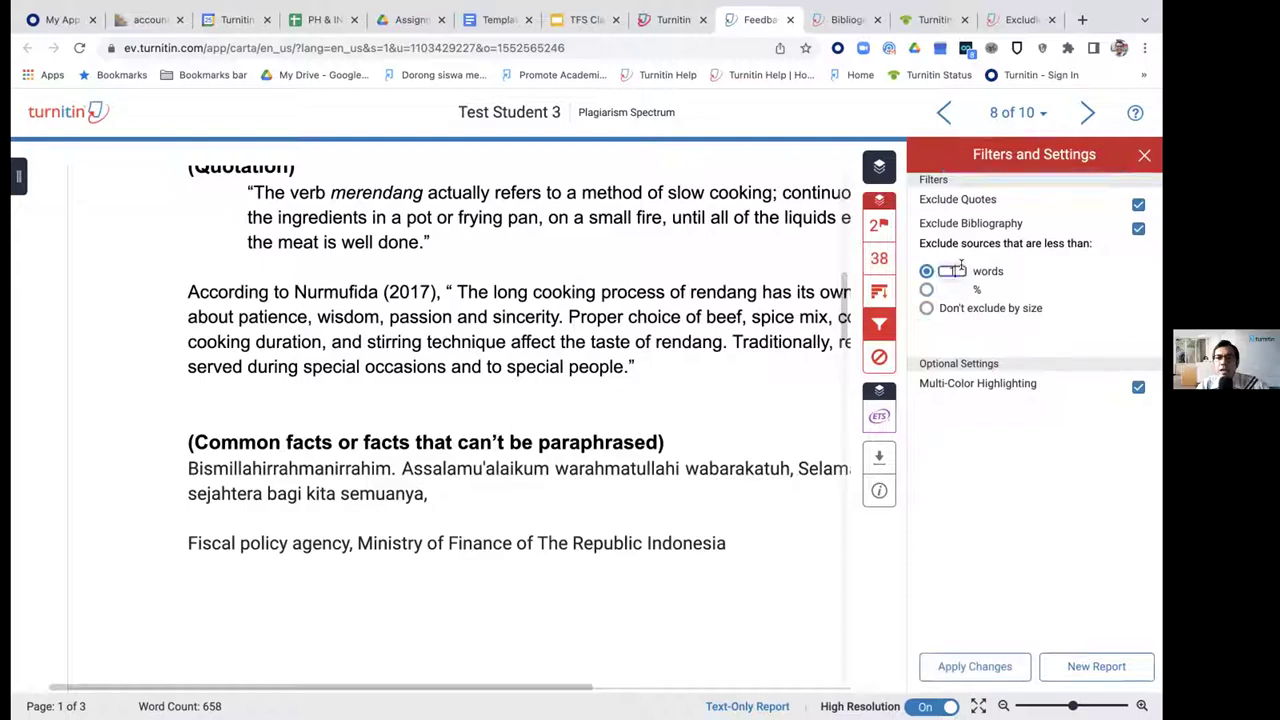
Remove the size filter, then exclude sources under 10 words, putting similarity at 41%.
{"action": "left_click", "coordinate": [926, 308]}
{"action": "left_click", "coordinate": [944, 665]}
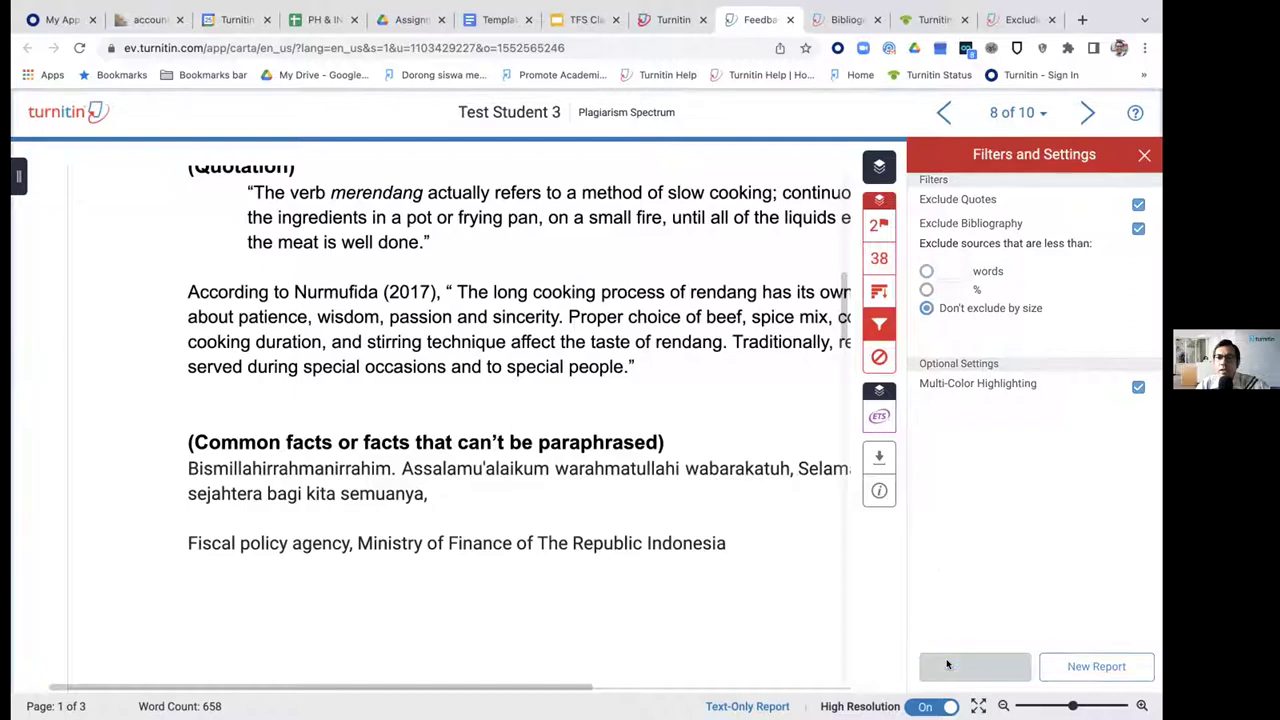
{"action": "left_click", "coordinate": [880, 324]}
{"action": "left_click", "coordinate": [944, 269]}
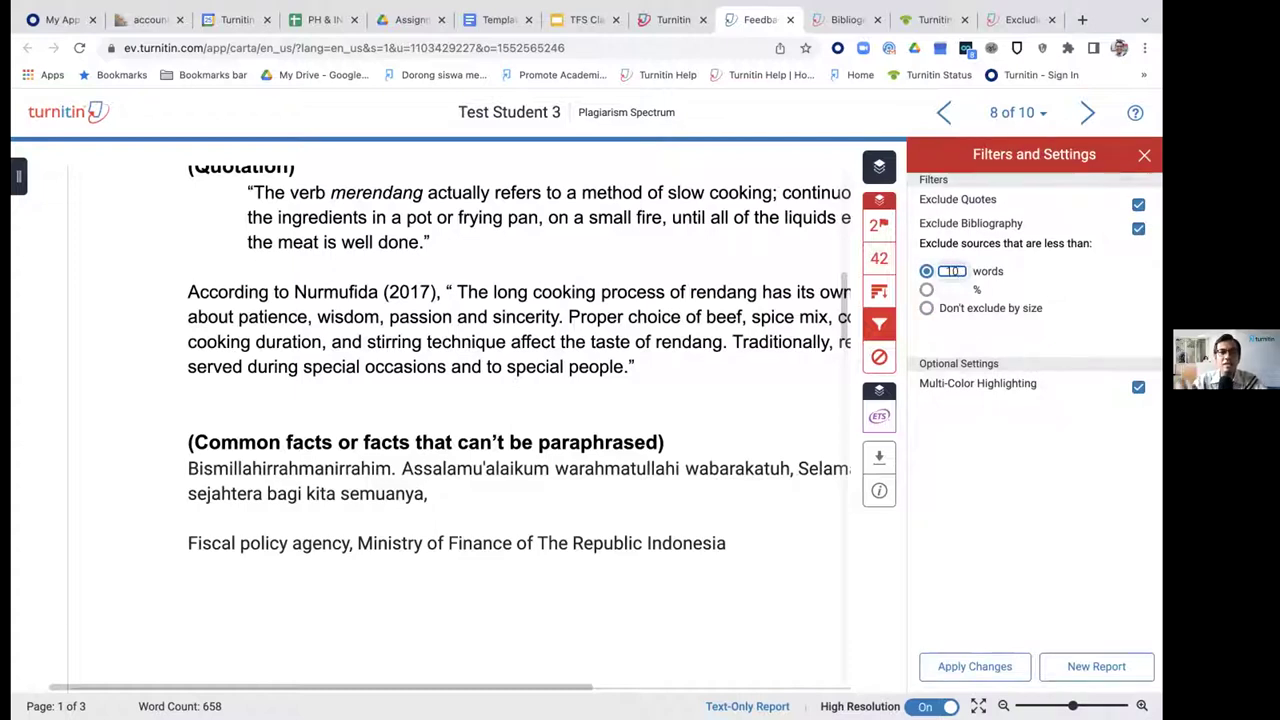
{"action": "left_click", "coordinate": [950, 658]}
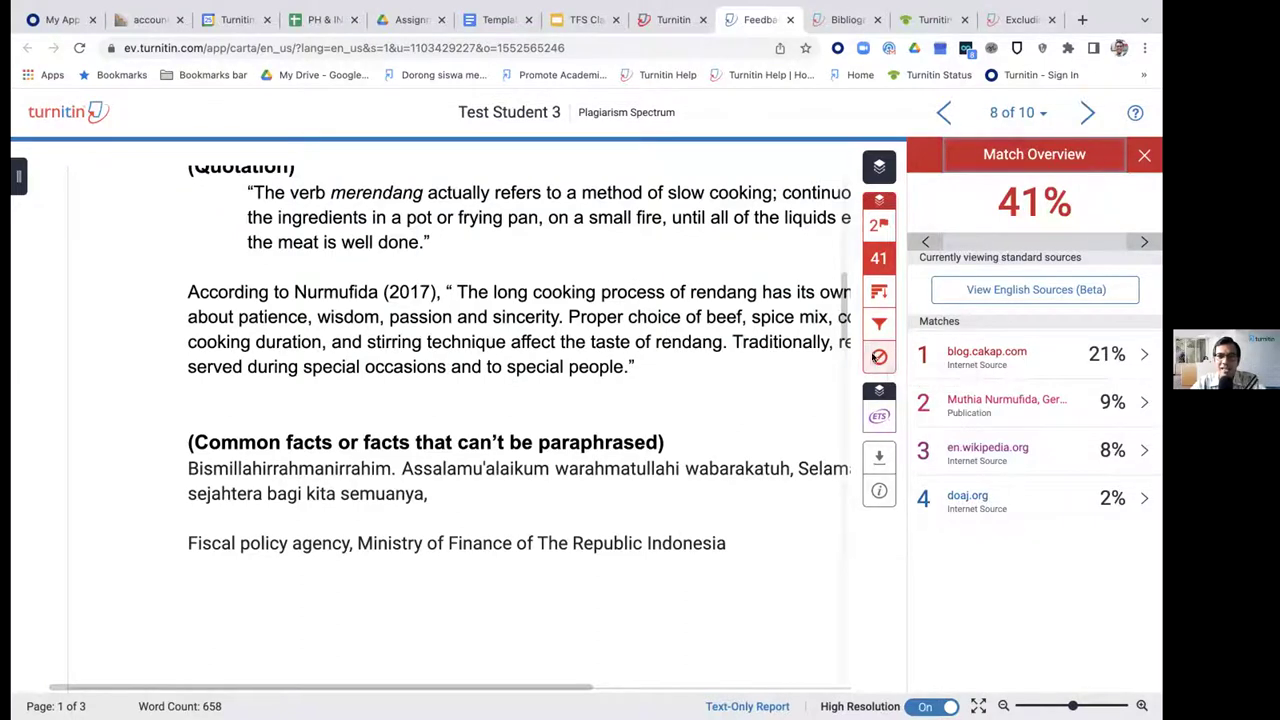
{"action": "left_click", "coordinate": [872, 357]}
Tick the Yonkers student paper and the setkab.go.id entries in the excluded sources list for restoring.
{"action": "scroll", "coordinate": [1020, 455], "scroll_direction": "down", "scroll_amount": 3}
{"action": "scroll", "coordinate": [1020, 457], "scroll_direction": "down", "scroll_amount": 3}
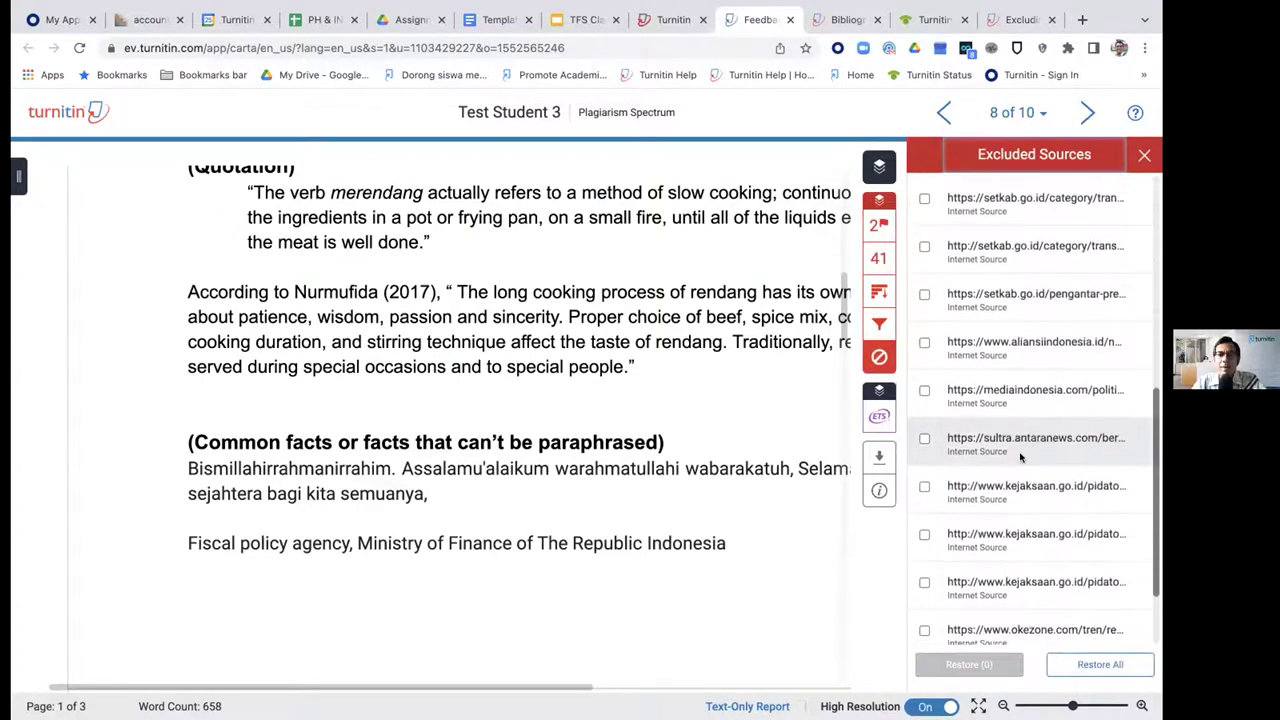
{"action": "scroll", "coordinate": [1020, 457], "scroll_direction": "up", "scroll_amount": 5}
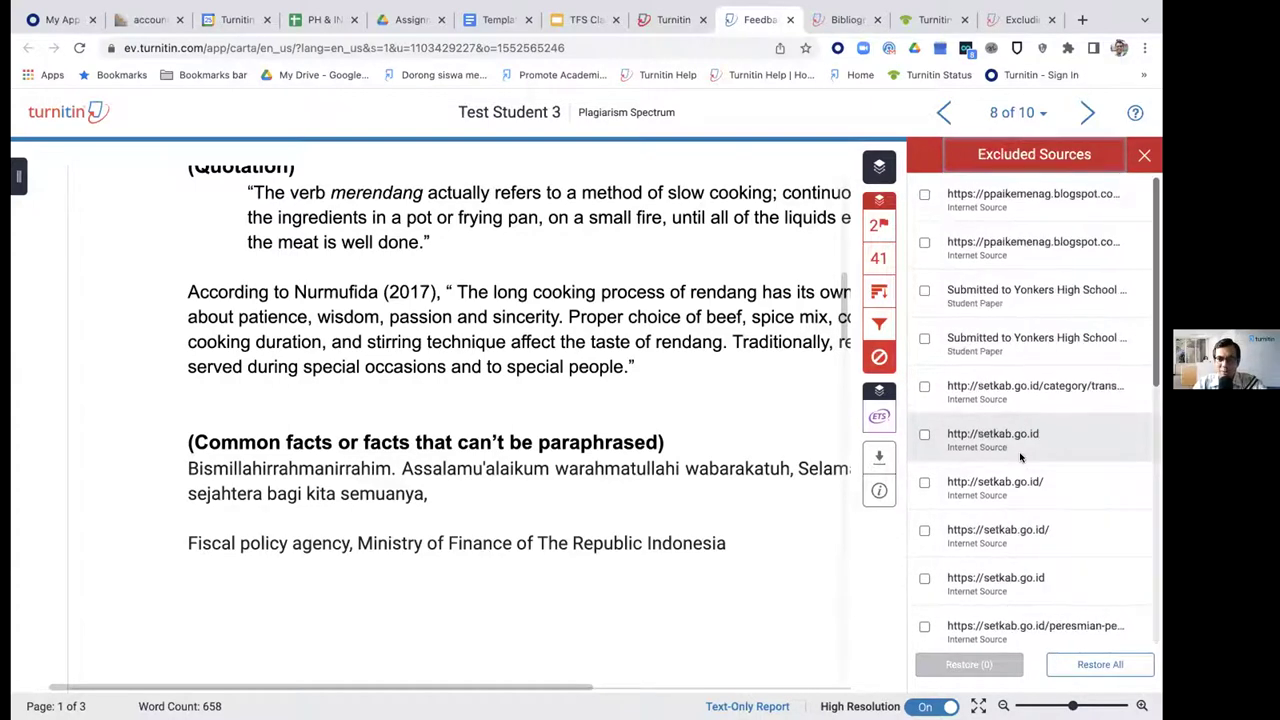
{"action": "left_click", "coordinate": [924, 340]}
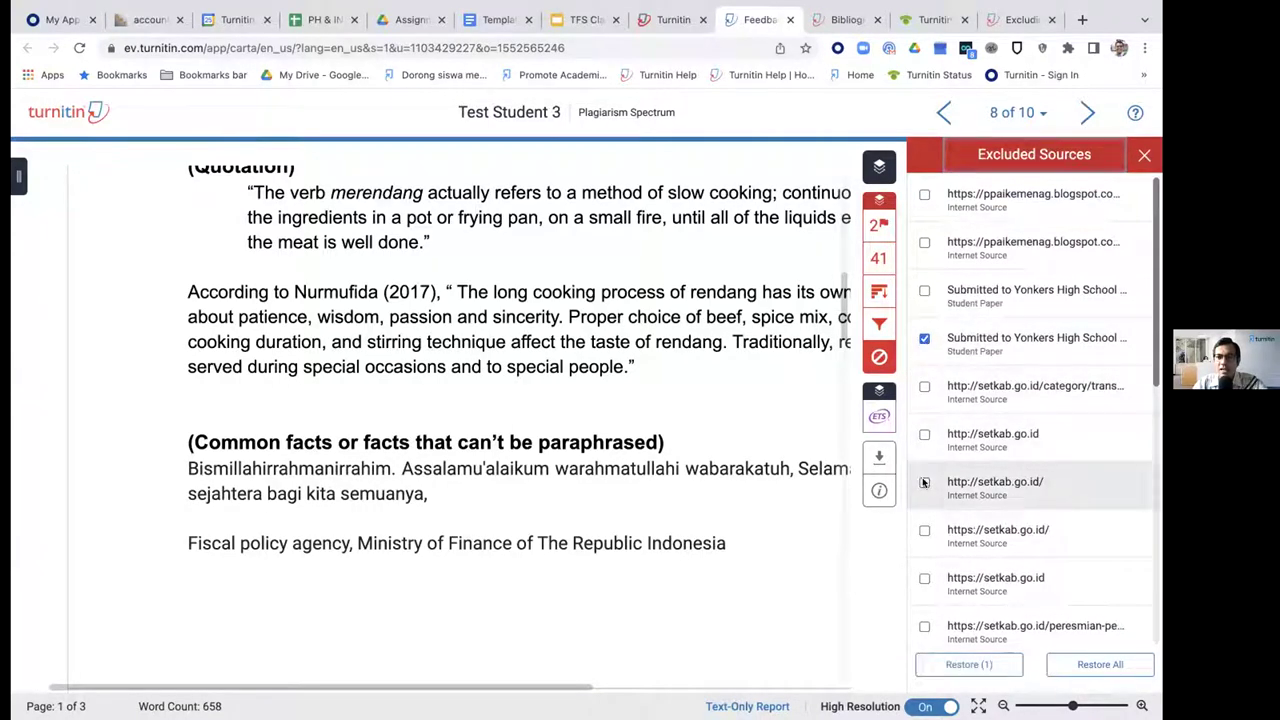
{"action": "left_click", "coordinate": [924, 578]}
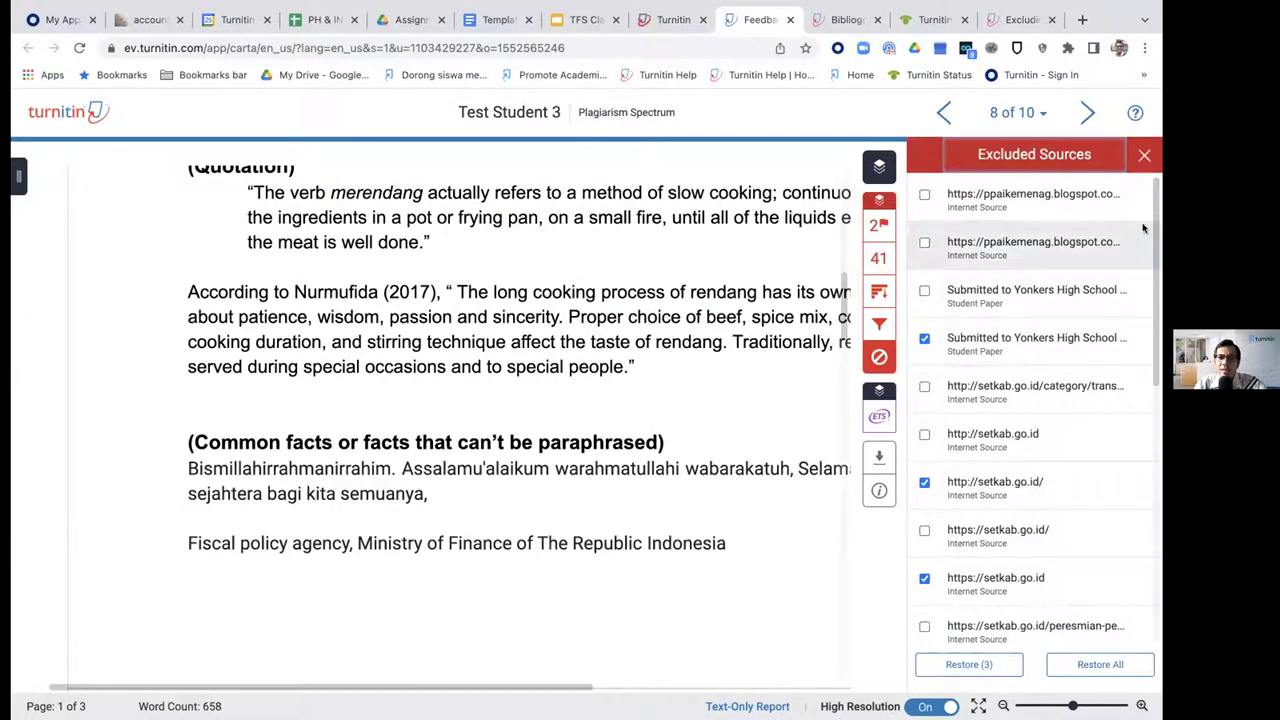
Close the excluded sources list without restoring anything and turn off the similarity highlights.
{"action": "left_click", "coordinate": [1144, 157]}
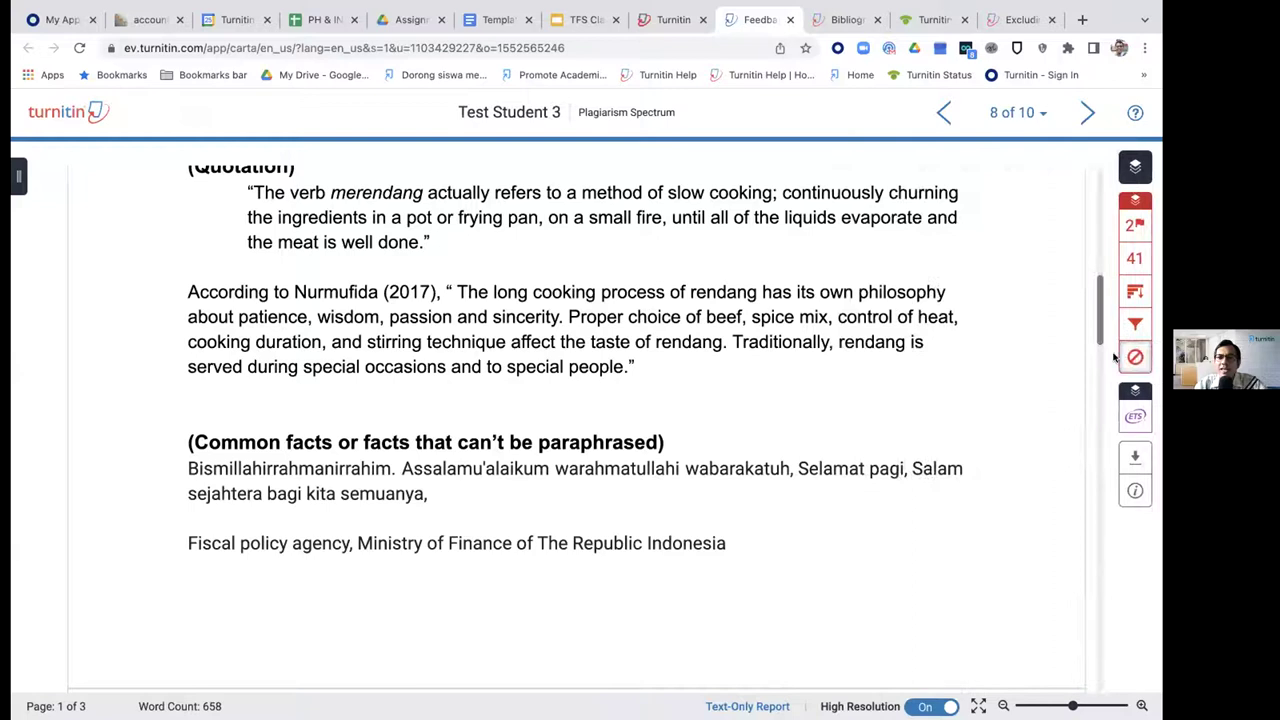
{"action": "scroll", "coordinate": [904, 365], "scroll_direction": "up", "scroll_amount": 3}
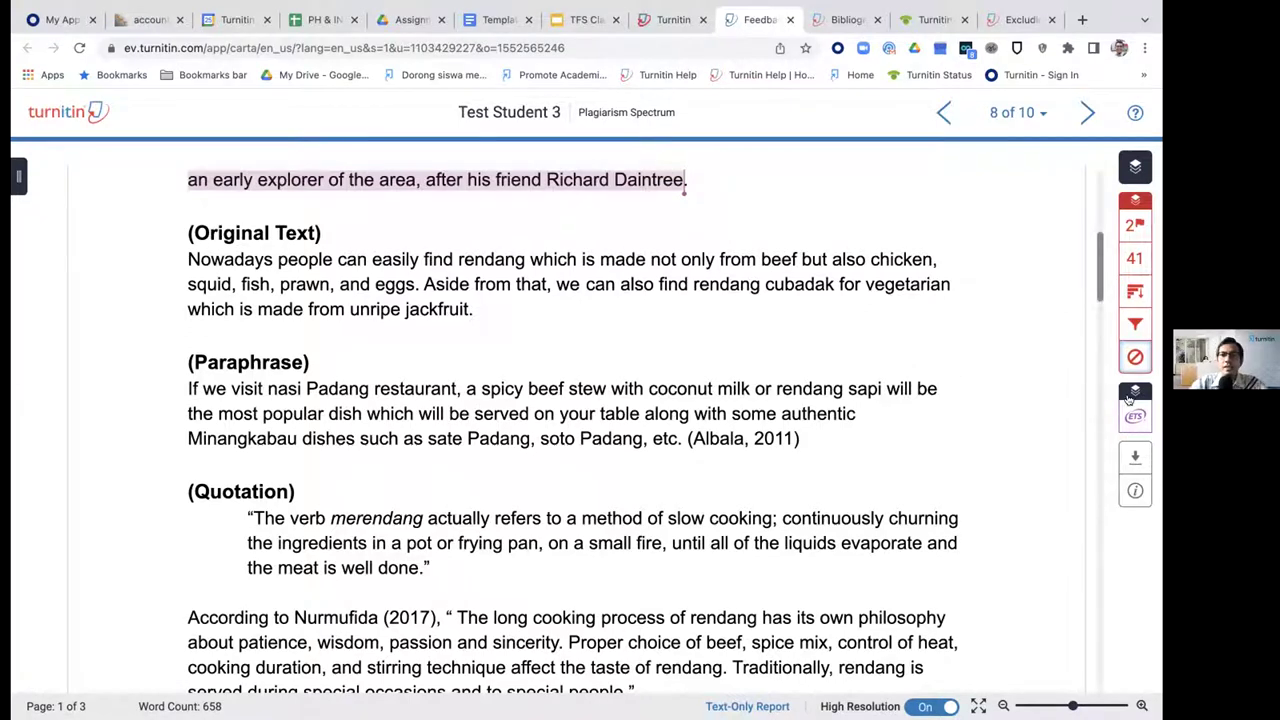
{"action": "scroll", "coordinate": [953, 391], "scroll_direction": "up", "scroll_amount": 1}
{"action": "scroll", "coordinate": [953, 391], "scroll_direction": "up", "scroll_amount": 5}
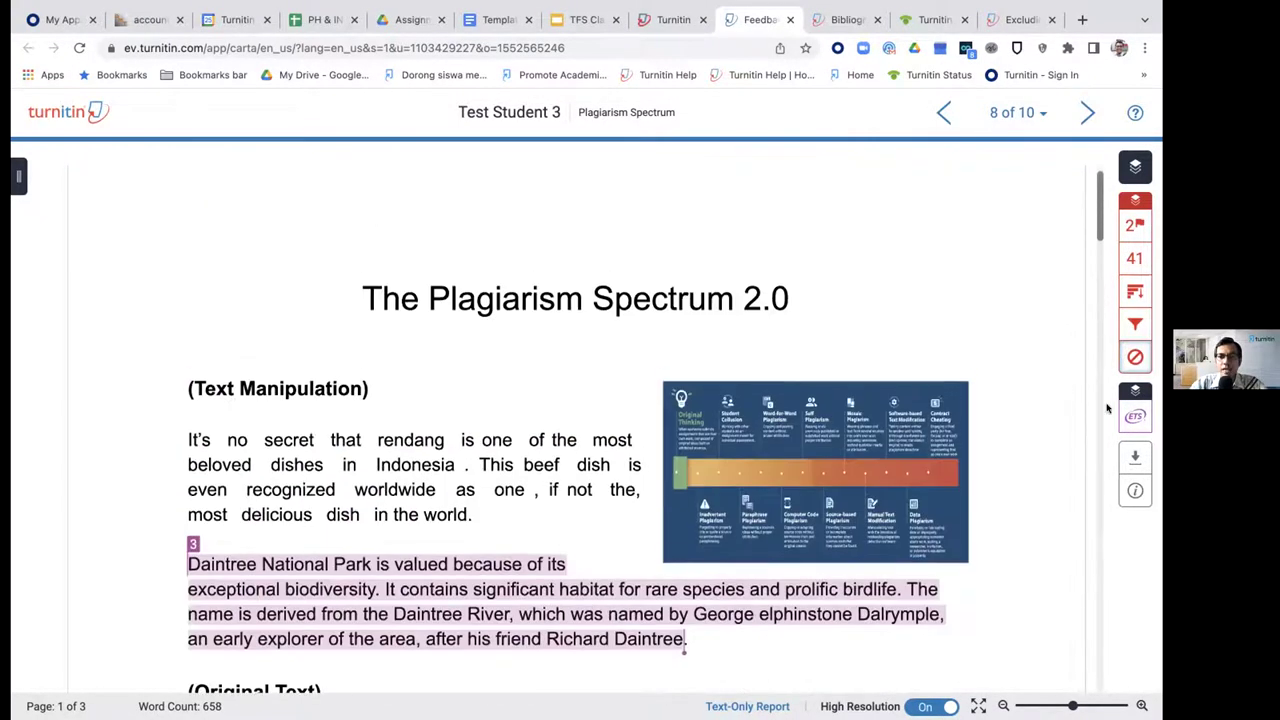
{"action": "left_click", "coordinate": [1135, 200]}
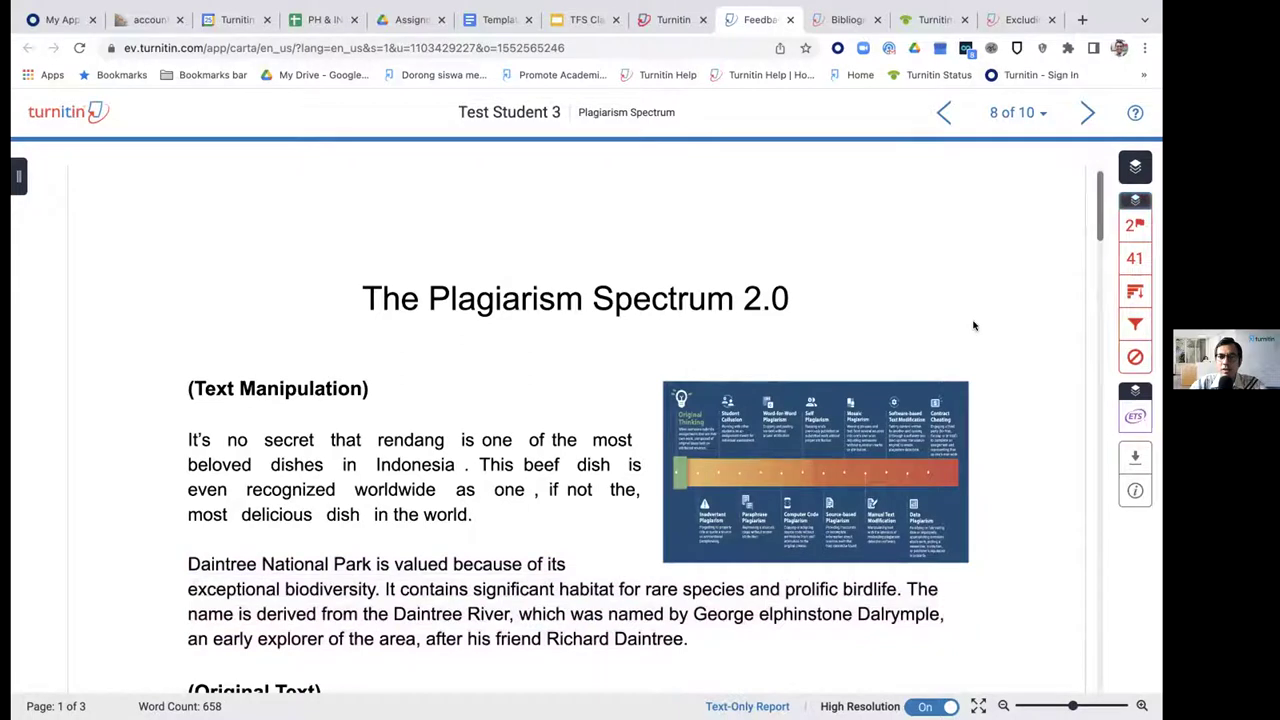
{"action": "scroll", "coordinate": [973, 325], "scroll_direction": "down", "scroll_amount": 2}
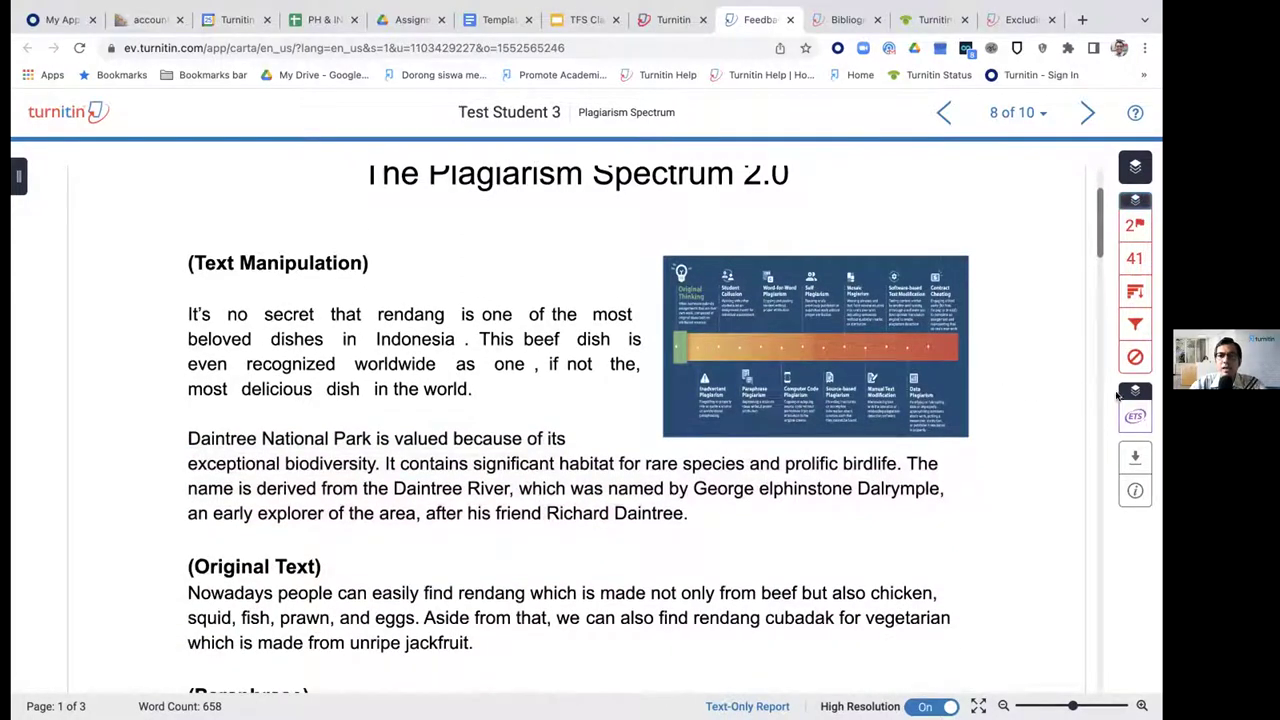
Reveal all previously dismissed e-rater grammar marks on the paper and close the e-rater panel.
{"action": "left_click", "coordinate": [1135, 416]}
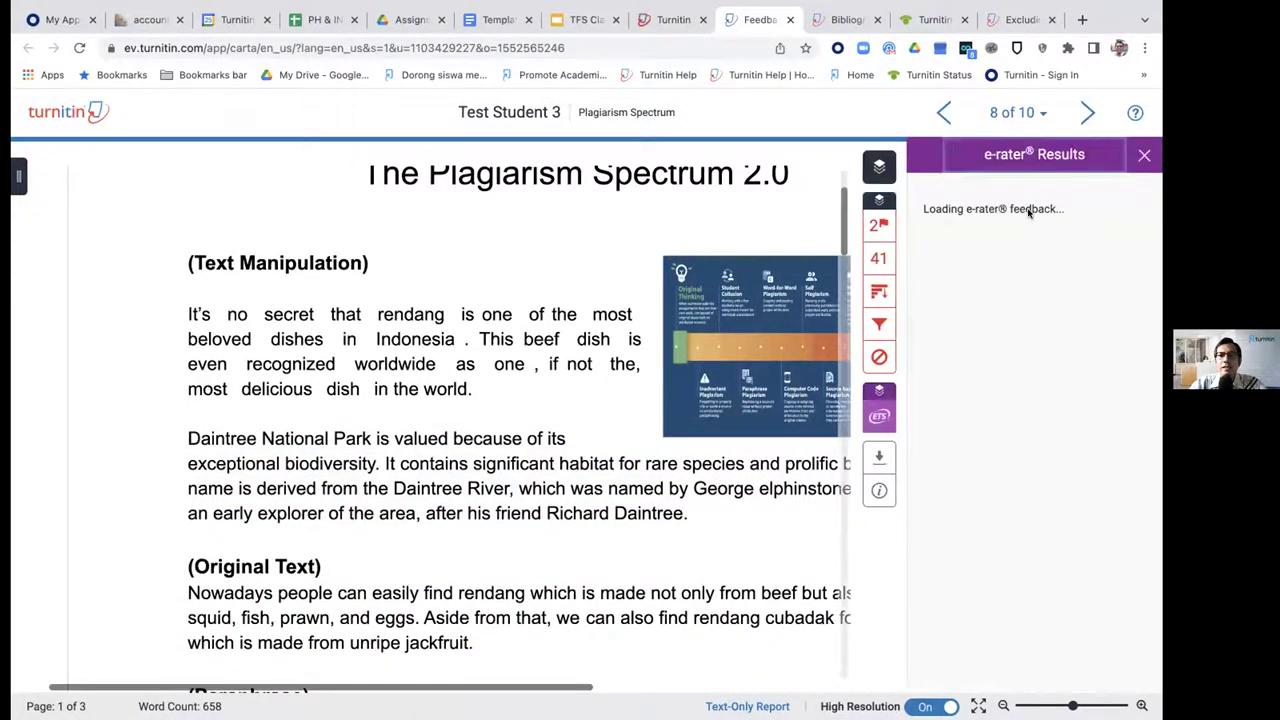
{"action": "left_click", "coordinate": [1110, 197]}
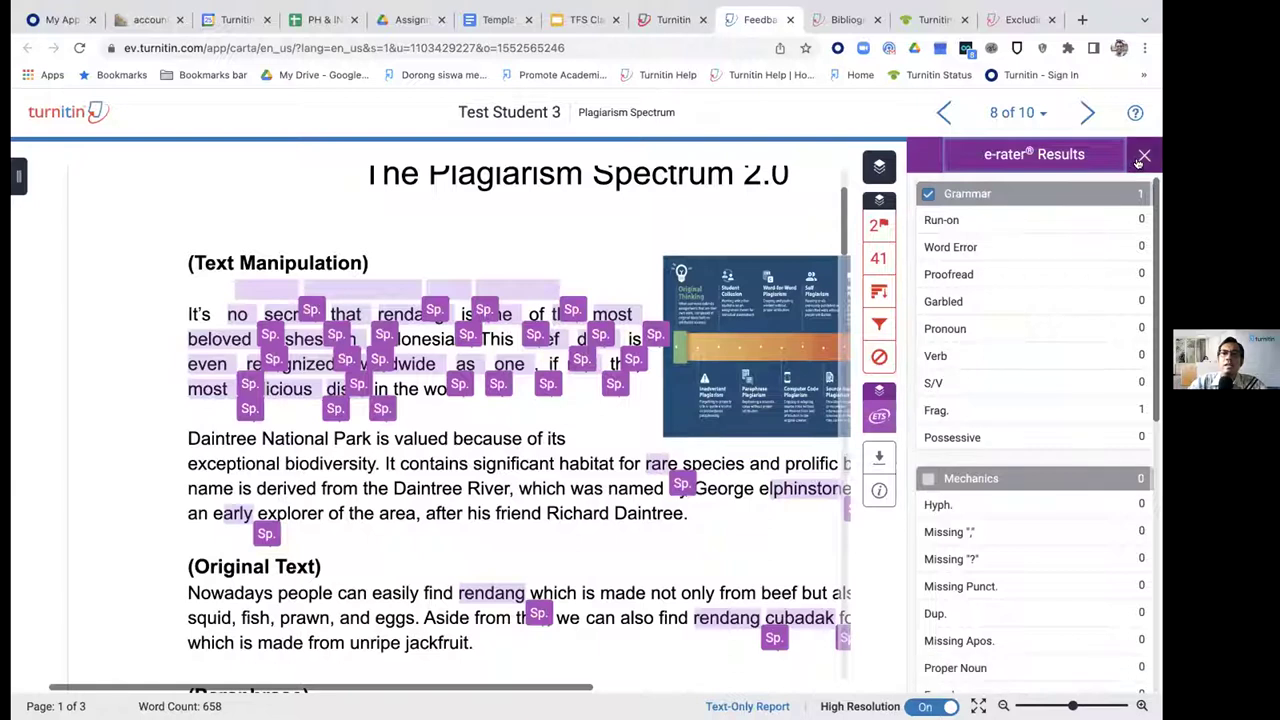
{"action": "left_click", "coordinate": [1143, 157]}
{"action": "scroll", "coordinate": [760, 457], "scroll_direction": "down", "scroll_amount": 5}
{"action": "scroll", "coordinate": [760, 457], "scroll_direction": "down", "scroll_amount": 10}
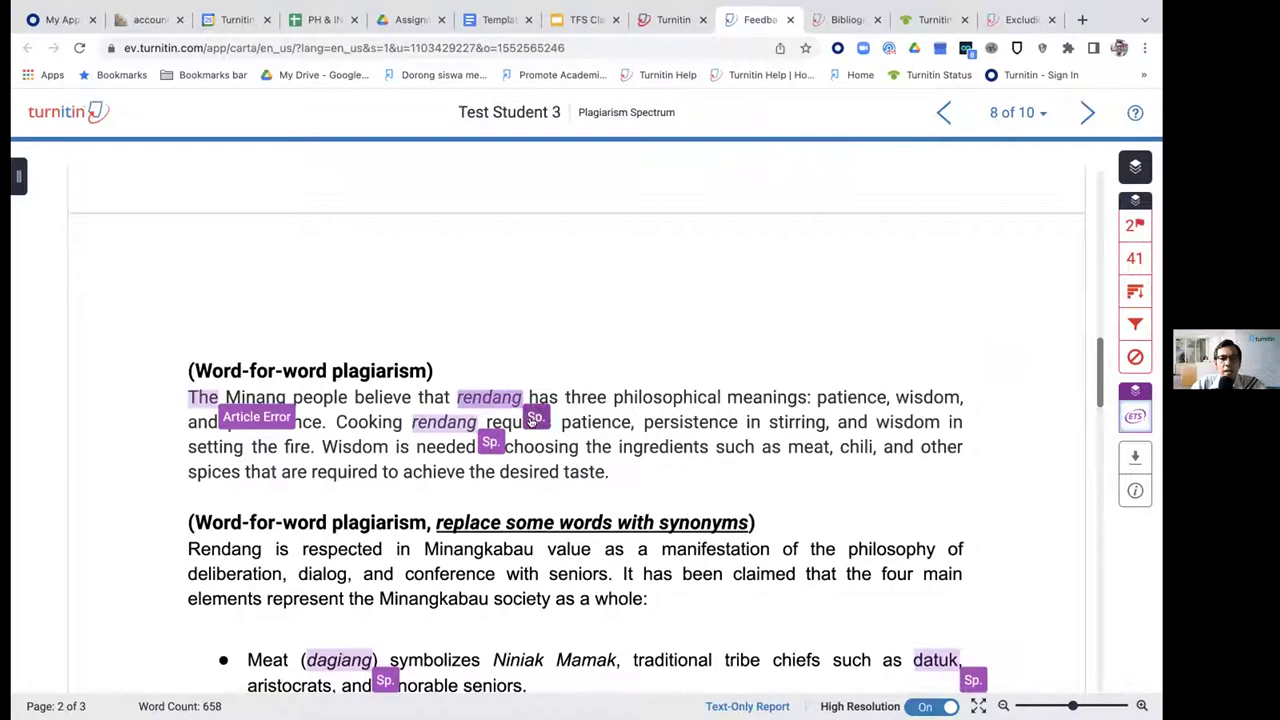
Review a spelling flag's explanation and dismiss the Sp. flags on rendang.
{"action": "left_click", "coordinate": [534, 418]}
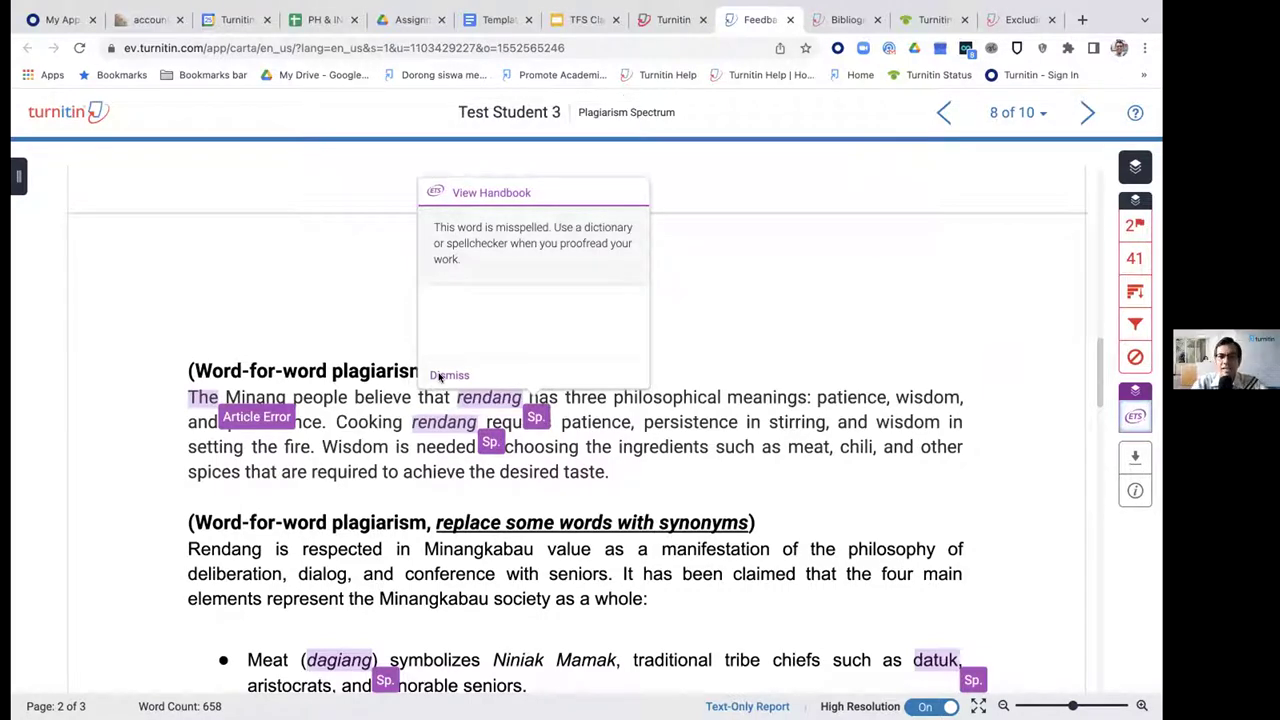
{"action": "left_click", "coordinate": [439, 376]}
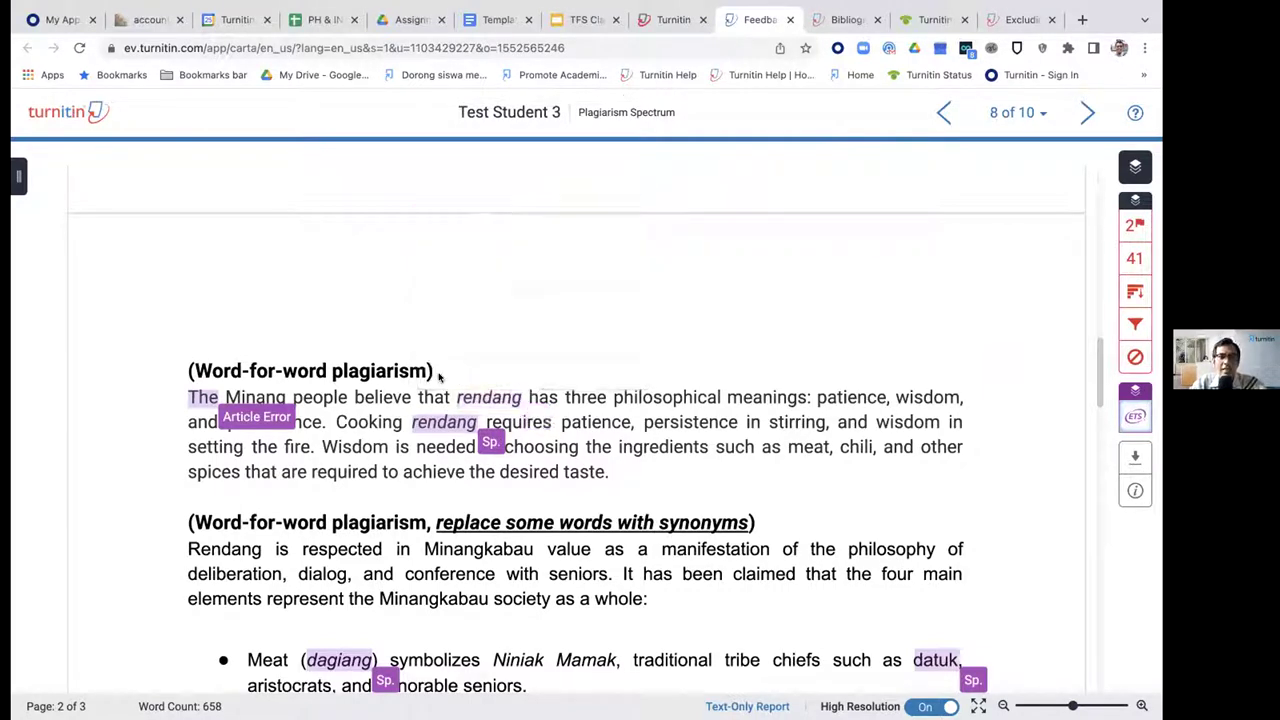
{"action": "left_click", "coordinate": [489, 441]}
{"action": "left_click", "coordinate": [399, 399]}
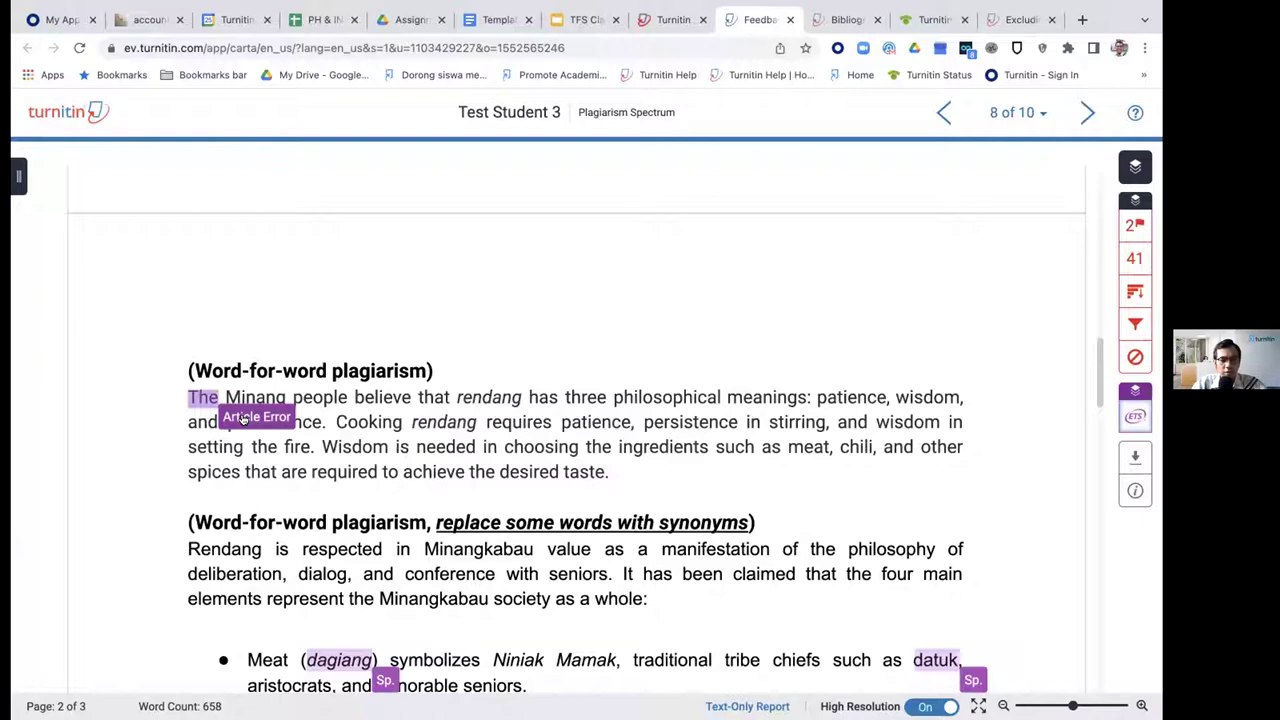
Read the Handbook explanation for the Article Error flag, then close its feedback card.
{"action": "left_click", "coordinate": [243, 418]}
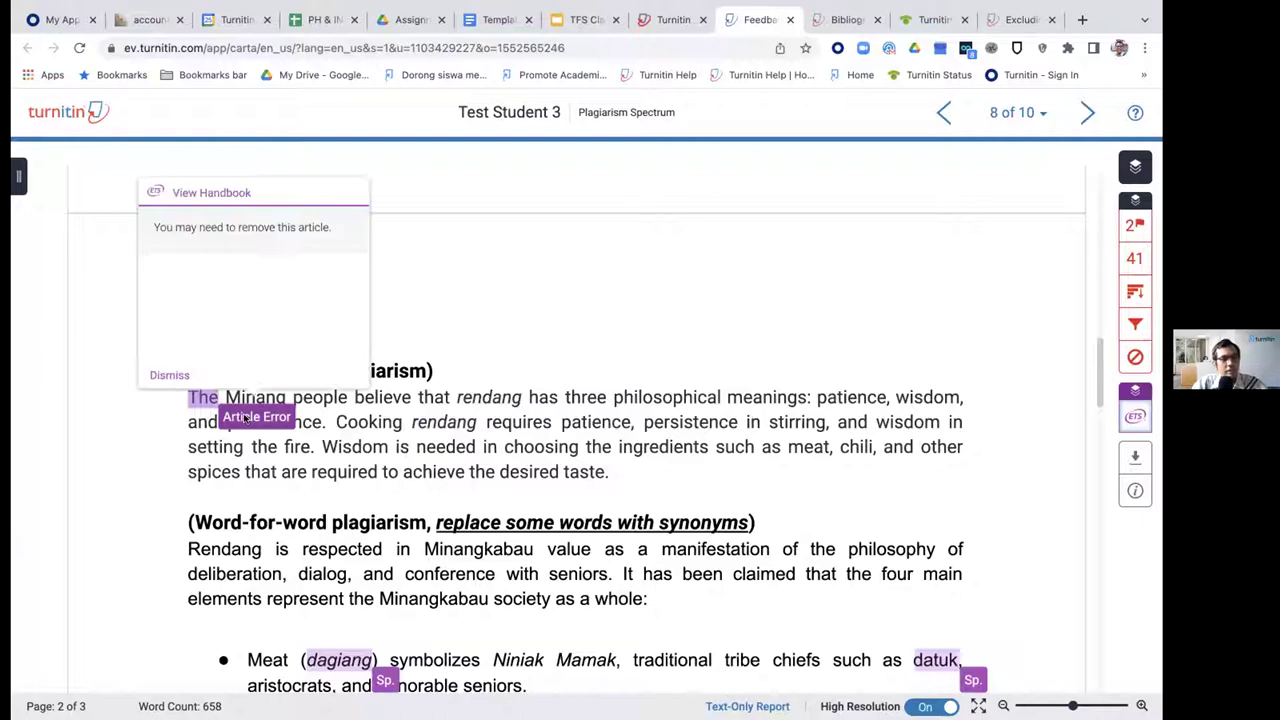
{"action": "left_click", "coordinate": [221, 194]}
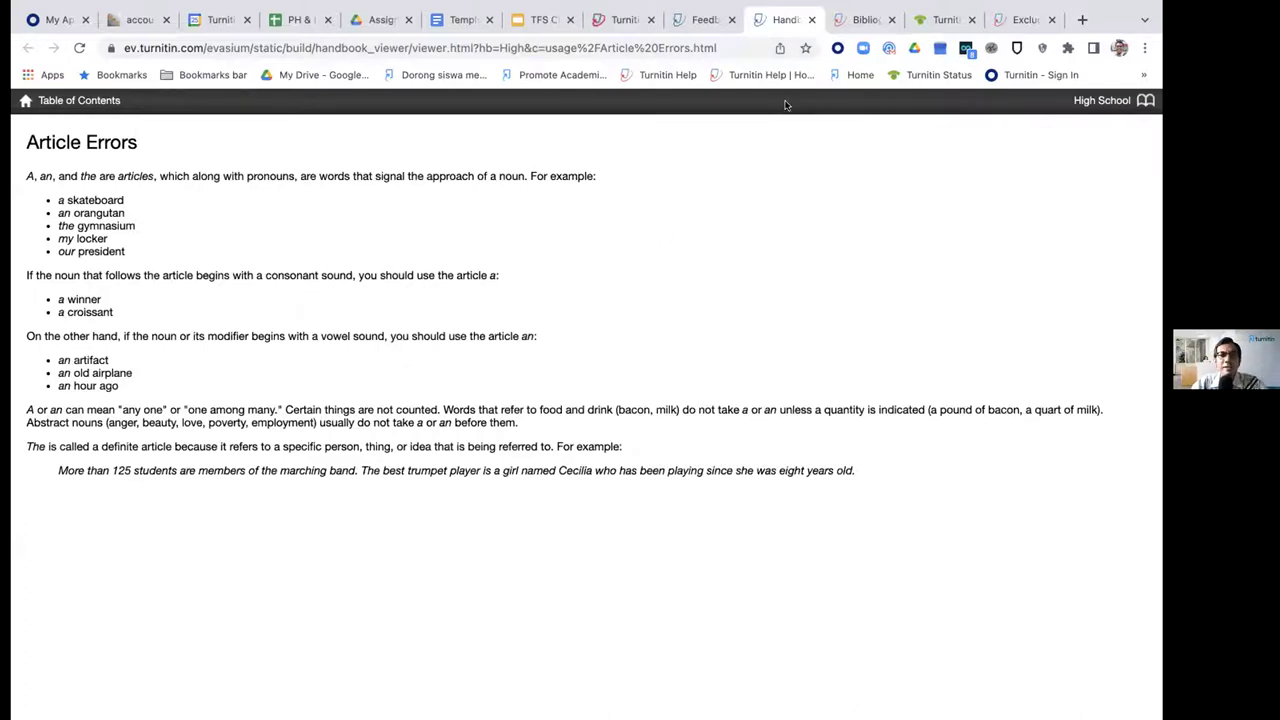
{"action": "left_click", "coordinate": [811, 20]}
{"action": "left_click", "coordinate": [474, 181]}
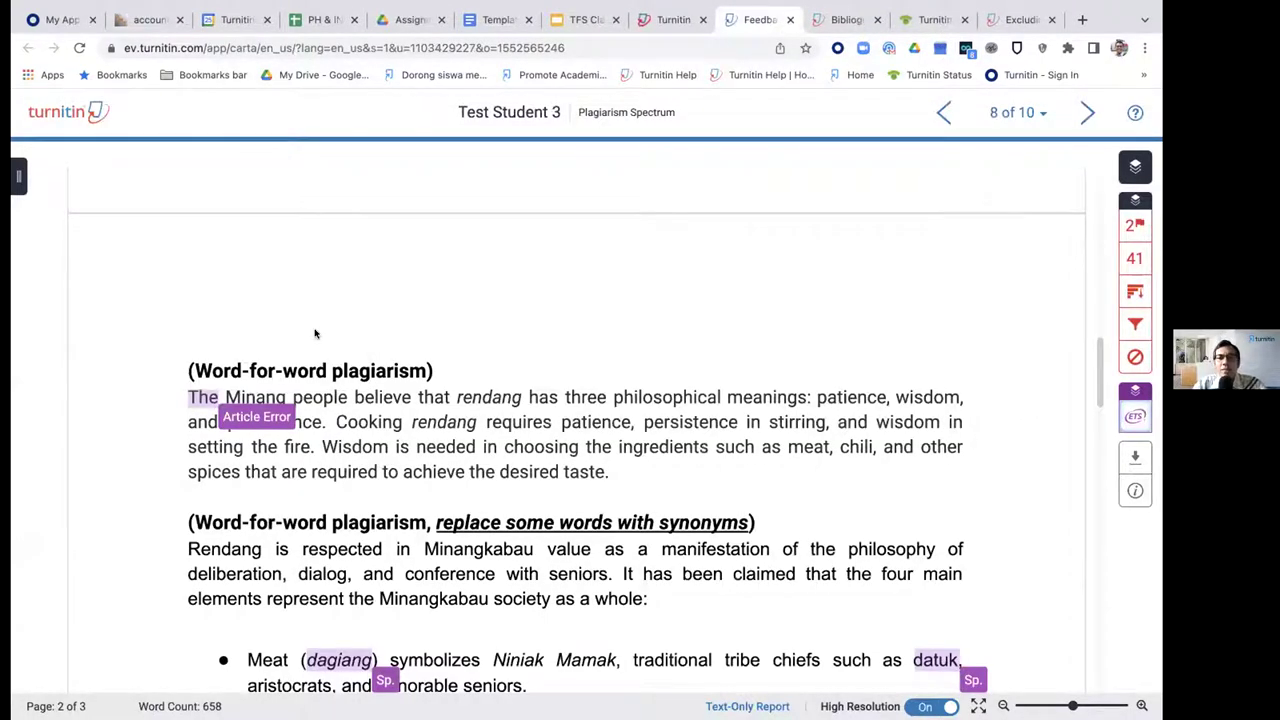
Toggle off the e-rater grammar layer so the paper shows no grammar markings.
{"action": "scroll", "coordinate": [314, 333], "scroll_direction": "down", "scroll_amount": 5}
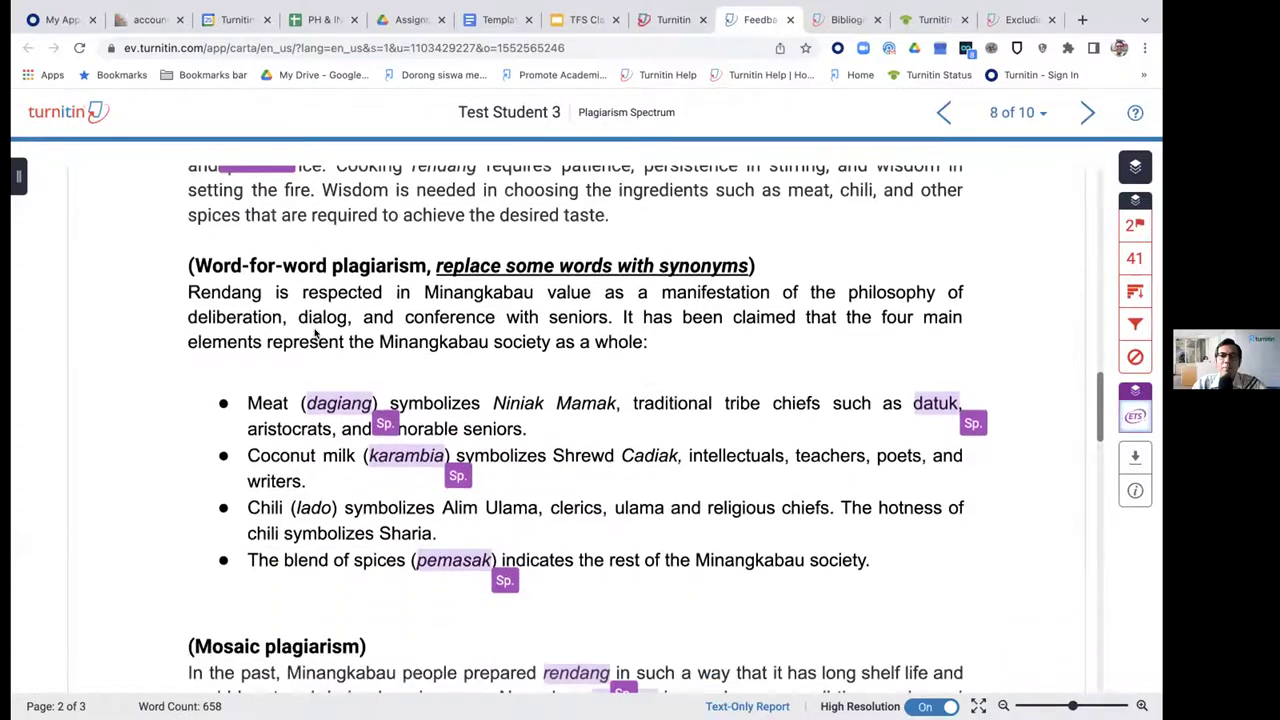
{"action": "scroll", "coordinate": [314, 333], "scroll_direction": "down", "scroll_amount": 2}
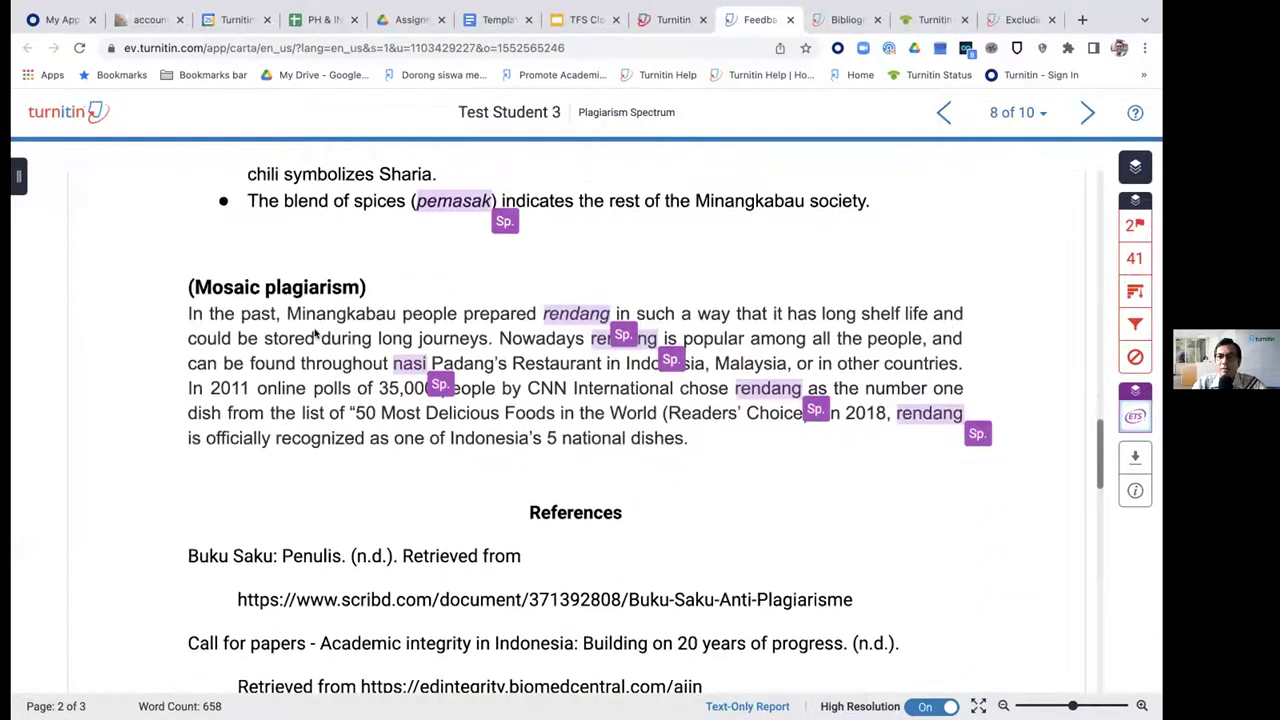
{"action": "scroll", "coordinate": [314, 333], "scroll_direction": "up", "scroll_amount": 8}
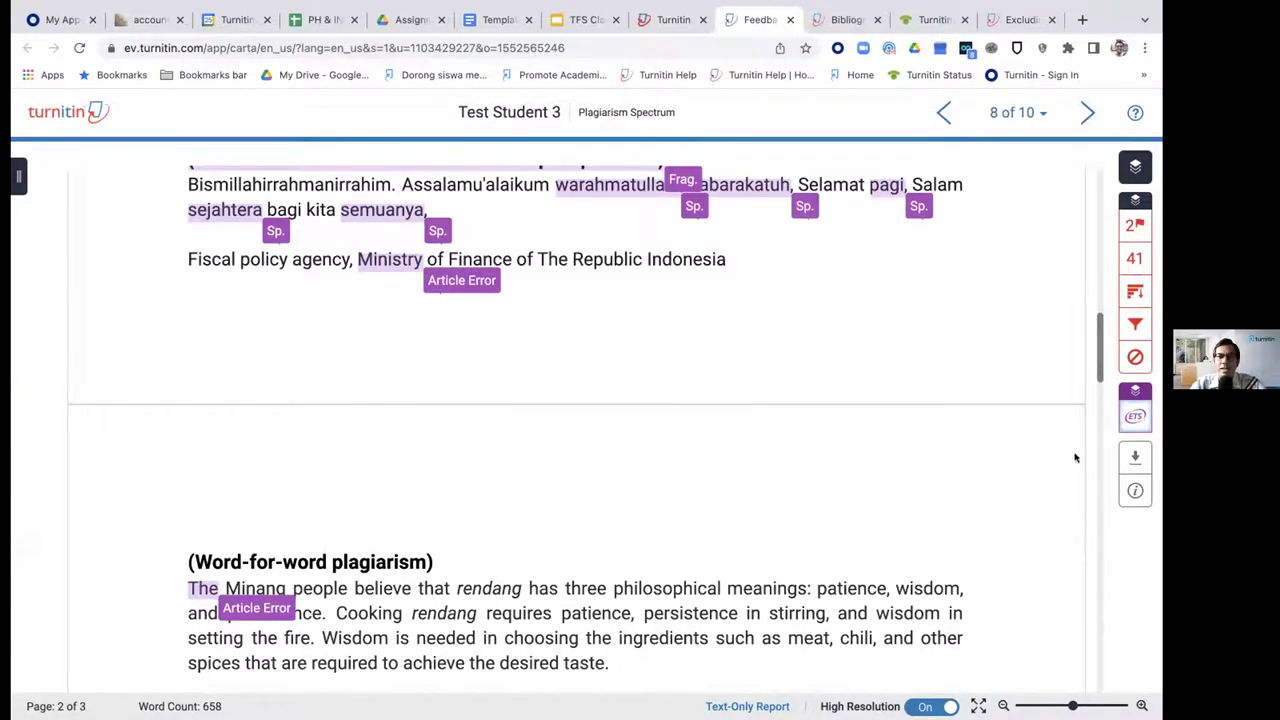
{"action": "left_click", "coordinate": [1137, 396]}
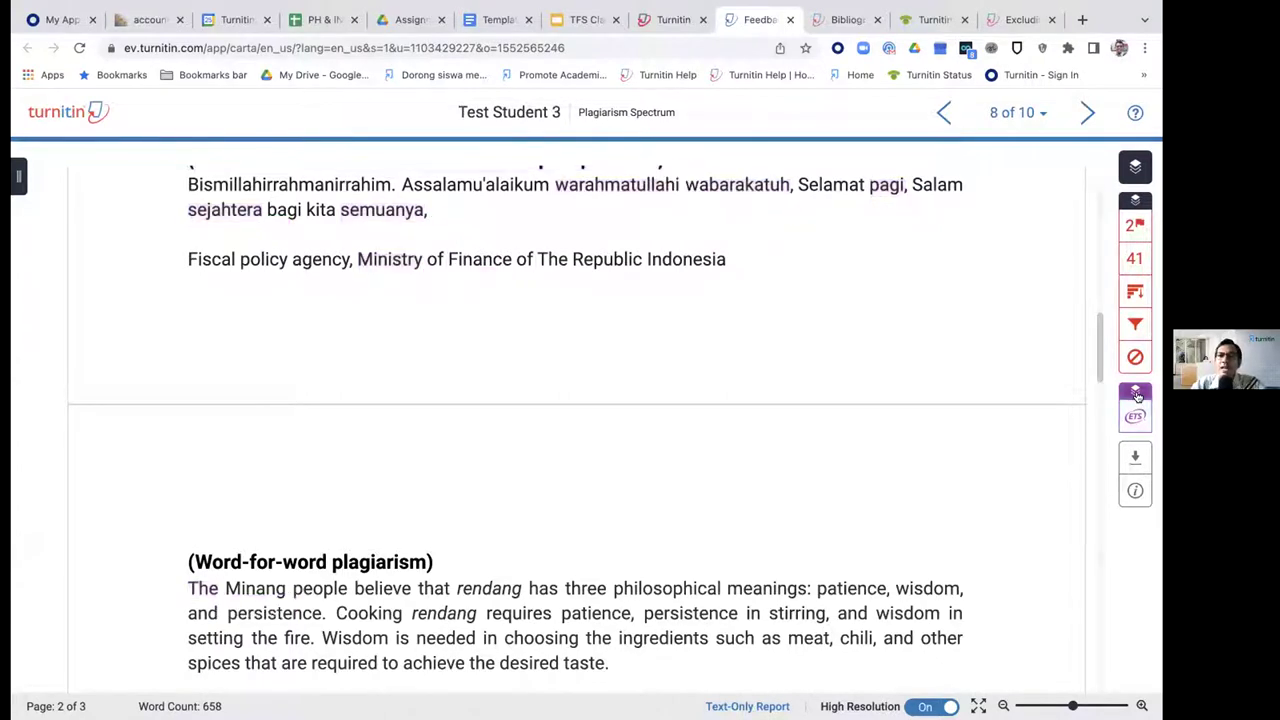
Turn the similarity match highlights back on for Test Student 3's paper.
{"action": "scroll", "coordinate": [929, 435], "scroll_direction": "up", "scroll_amount": 5}
{"action": "scroll", "coordinate": [929, 435], "scroll_direction": "up", "scroll_amount": 2}
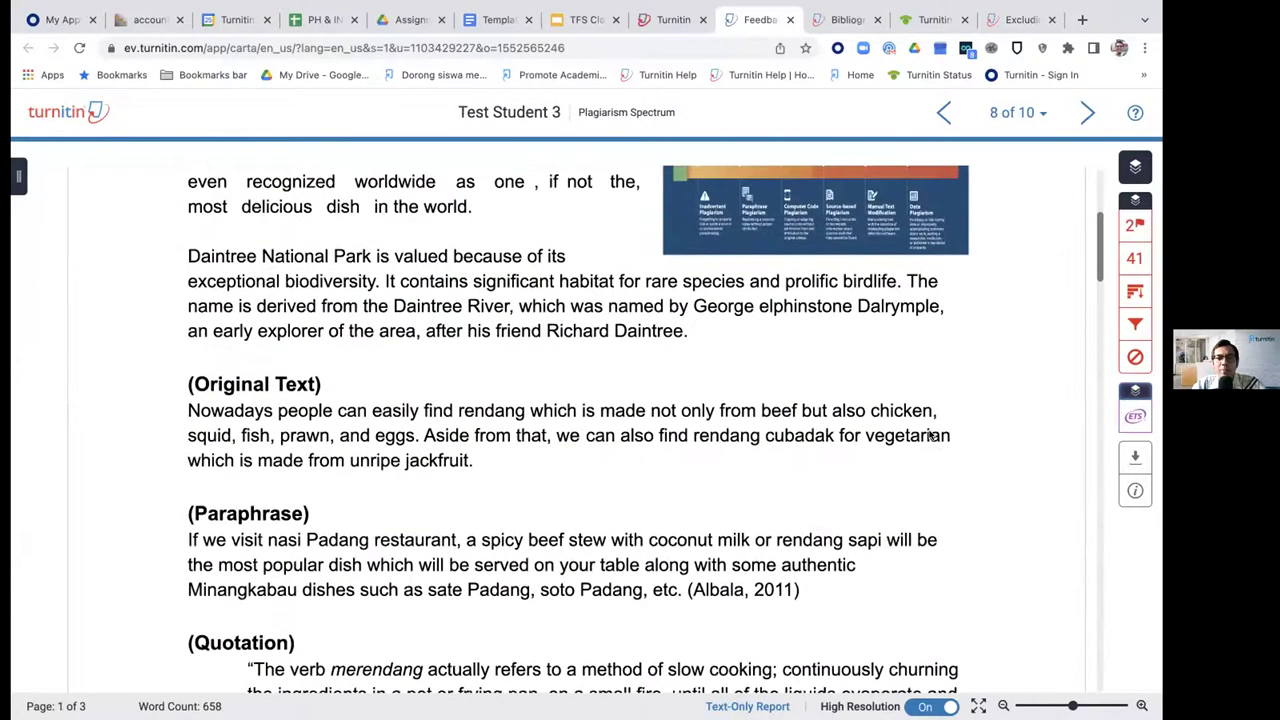
{"action": "scroll", "coordinate": [929, 435], "scroll_direction": "up", "scroll_amount": 3}
{"action": "left_click", "coordinate": [1130, 203]}
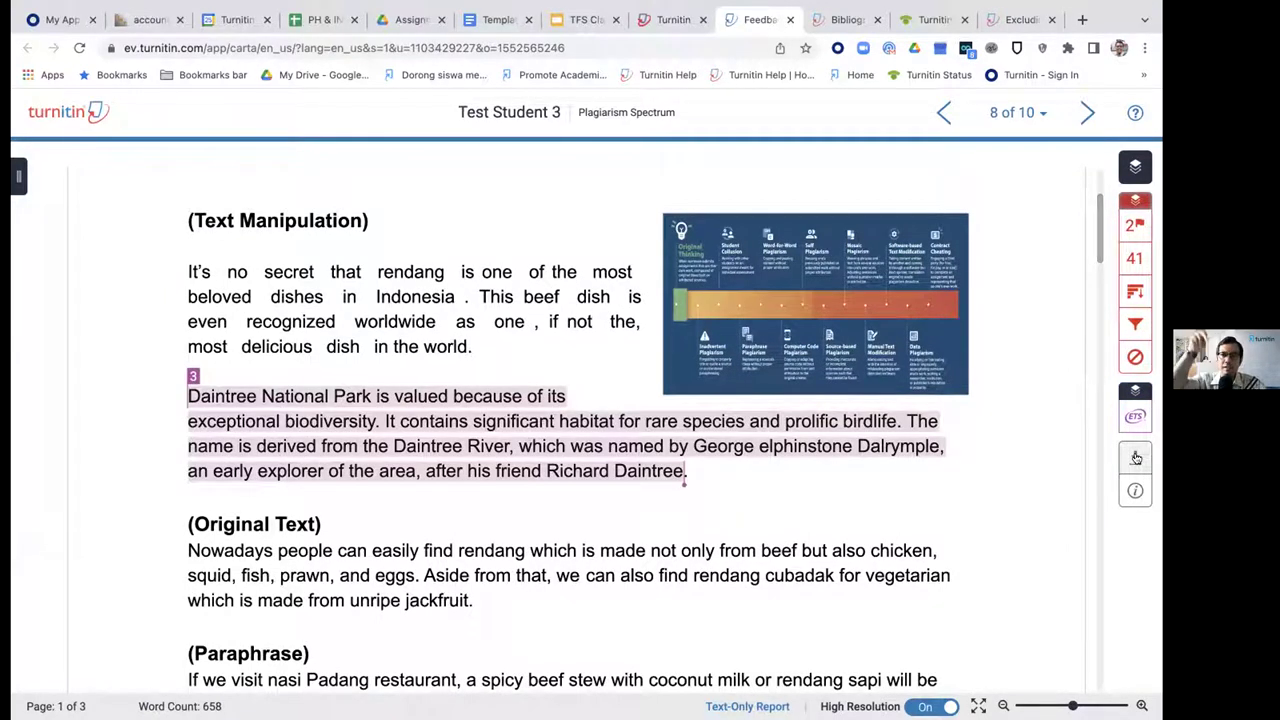
Download the Current View as a PDF and open Plagiarism Spectrum (21).pdf.
{"action": "left_click", "coordinate": [1135, 457]}
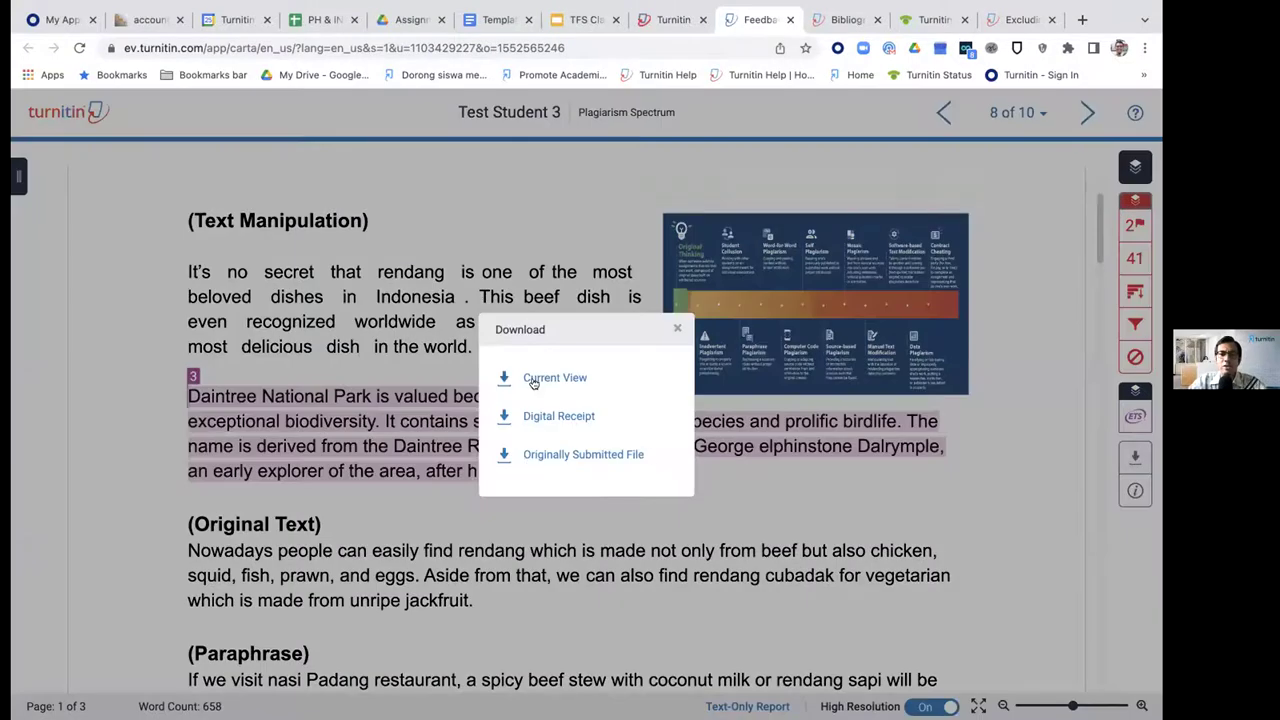
{"action": "left_click", "coordinate": [532, 380]}
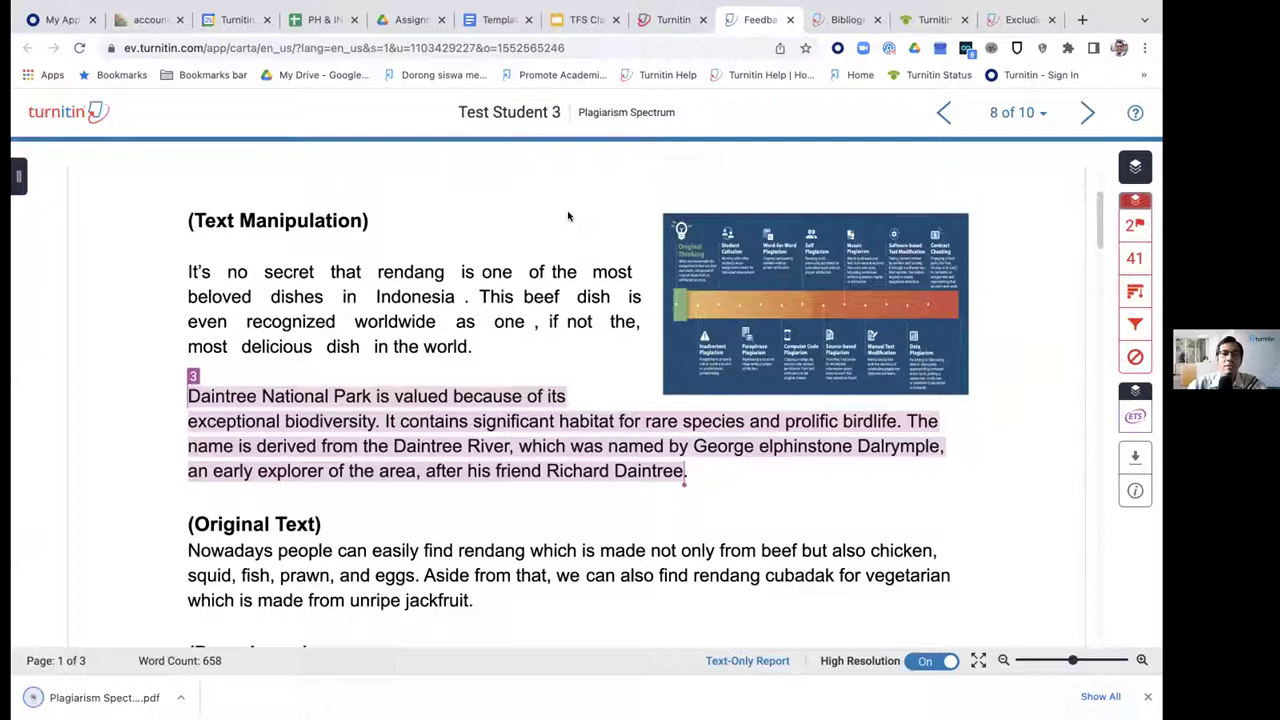
{"action": "left_click", "coordinate": [92, 696]}
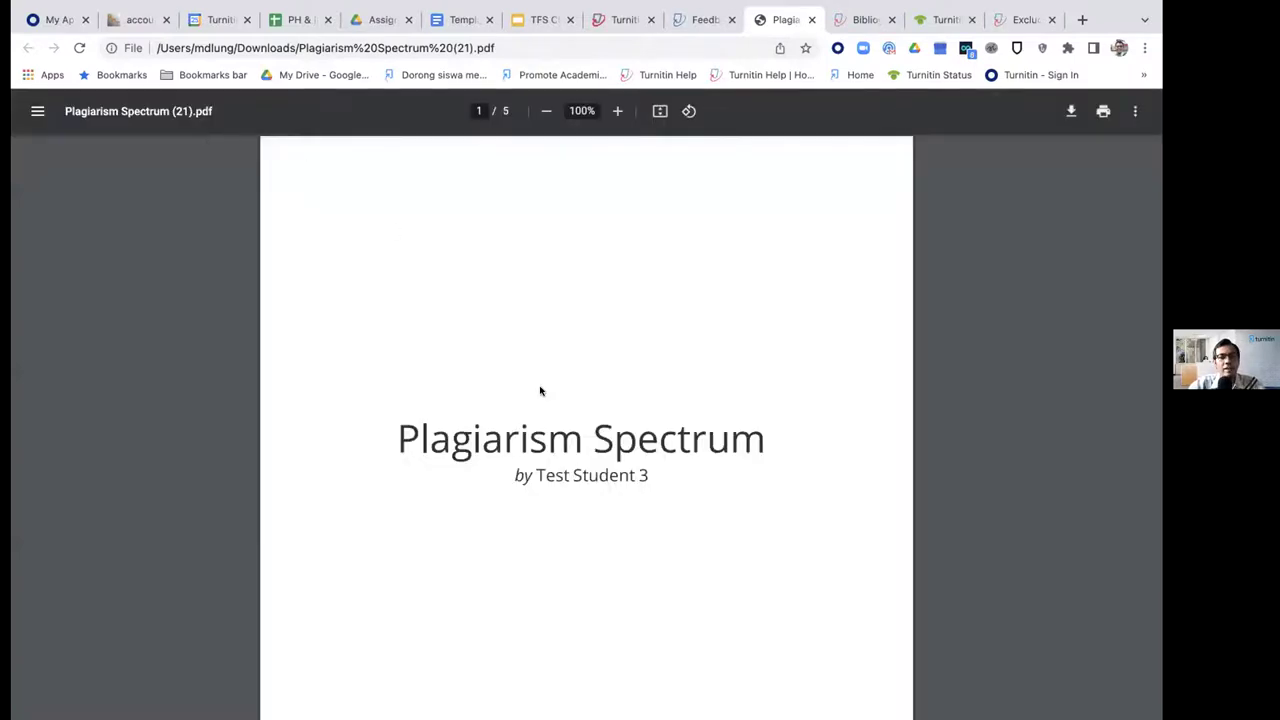
Scroll through the PDF report to the 41% originality summary on page 5.
{"action": "scroll", "coordinate": [540, 391], "scroll_direction": "down", "scroll_amount": 3}
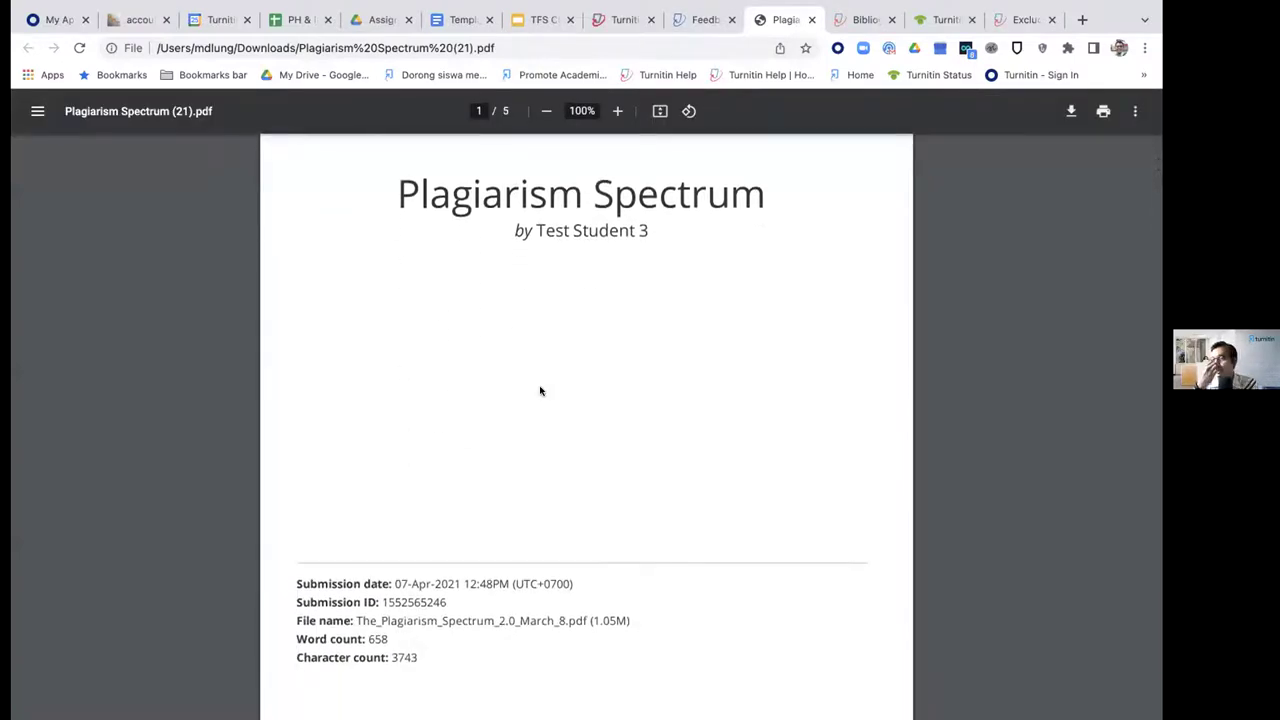
{"action": "scroll", "coordinate": [540, 391], "scroll_direction": "down", "scroll_amount": 10}
{"action": "scroll", "coordinate": [540, 391], "scroll_direction": "down", "scroll_amount": 10}
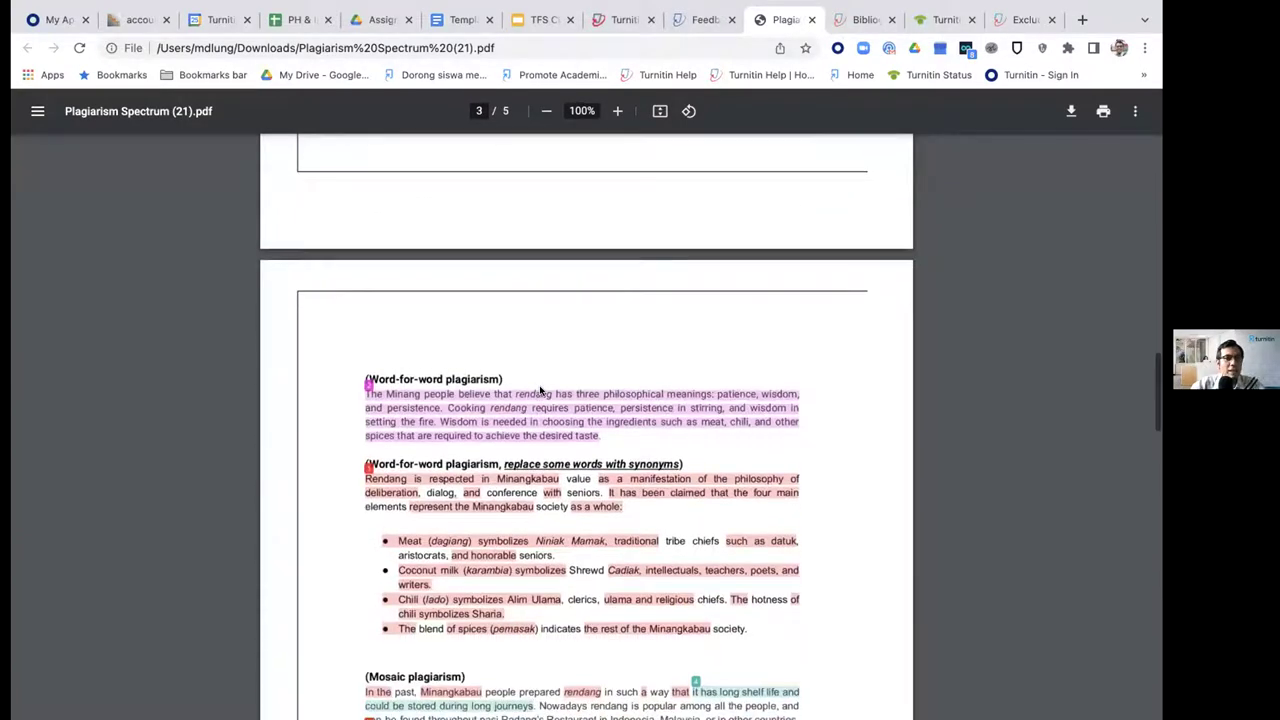
{"action": "scroll", "coordinate": [540, 391], "scroll_direction": "down", "scroll_amount": 1}
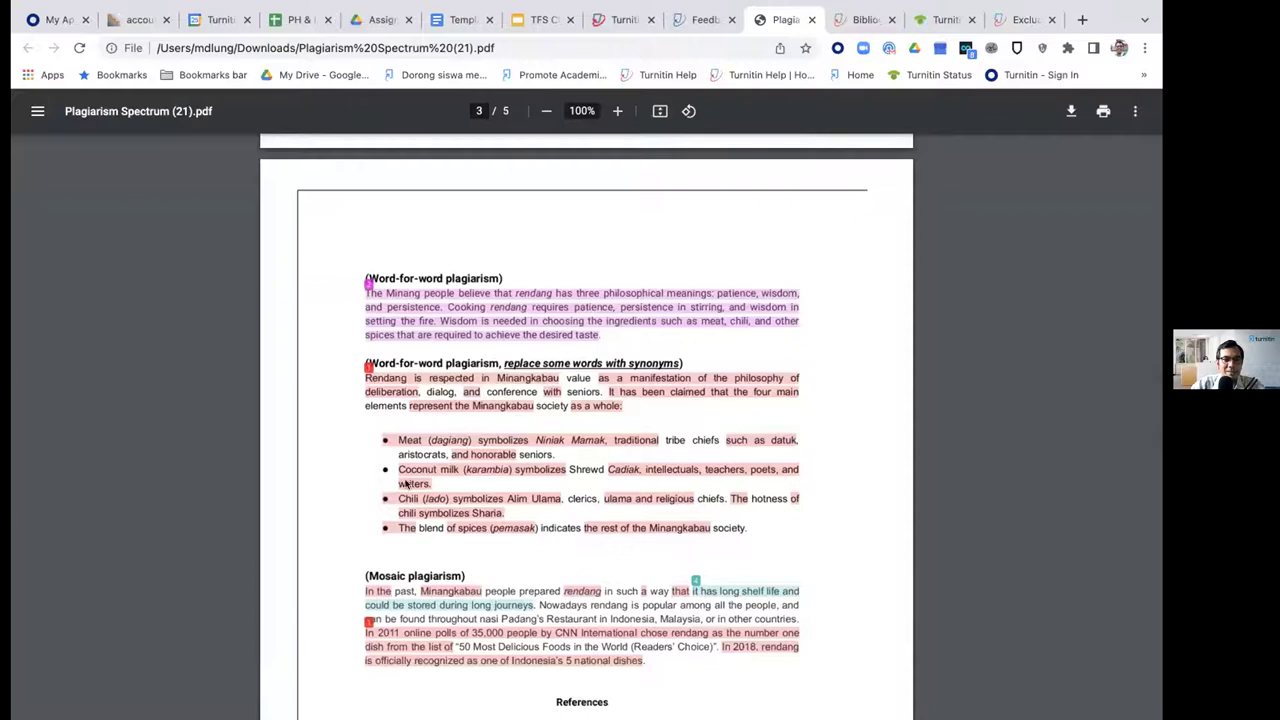
{"action": "scroll", "coordinate": [440, 540], "scroll_direction": "down", "scroll_amount": 7}
{"action": "scroll", "coordinate": [440, 540], "scroll_direction": "down", "scroll_amount": 10}
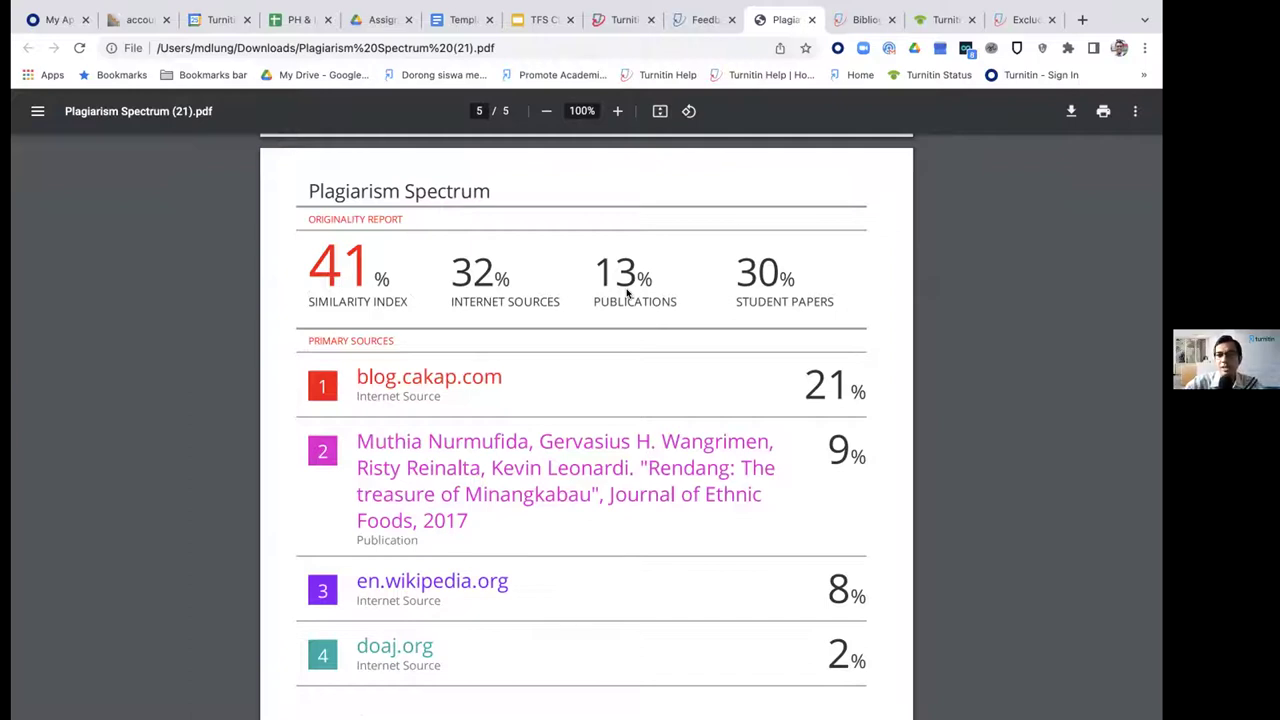
{"action": "scroll", "coordinate": [594, 448], "scroll_direction": "down", "scroll_amount": 3}
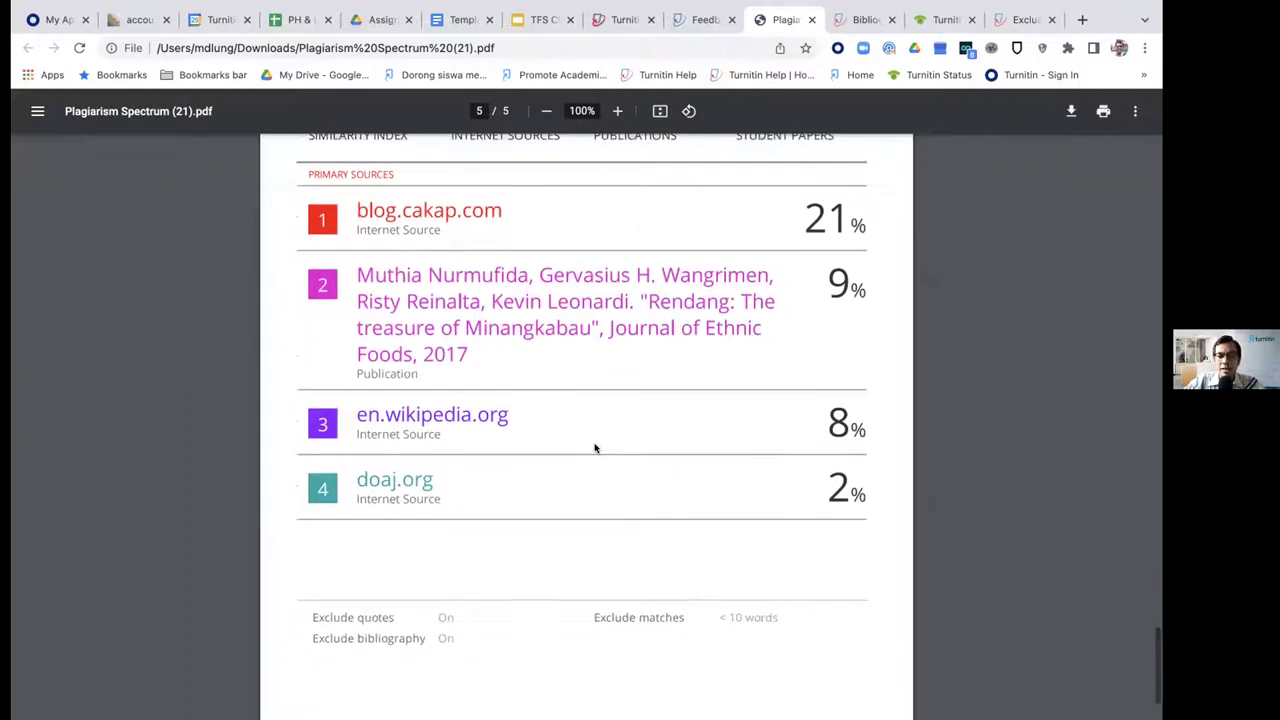
{"action": "scroll", "coordinate": [594, 448], "scroll_direction": "down", "scroll_amount": 1}
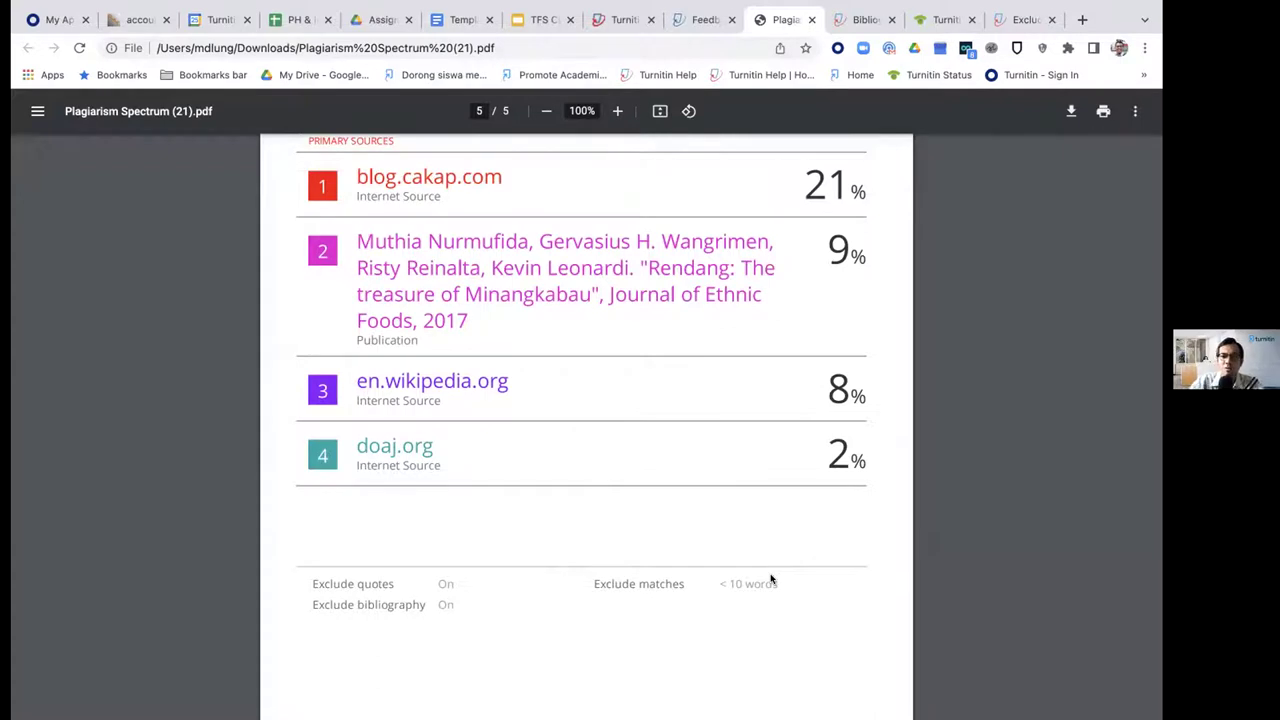
{"action": "scroll", "coordinate": [770, 578], "scroll_direction": "up", "scroll_amount": 10}
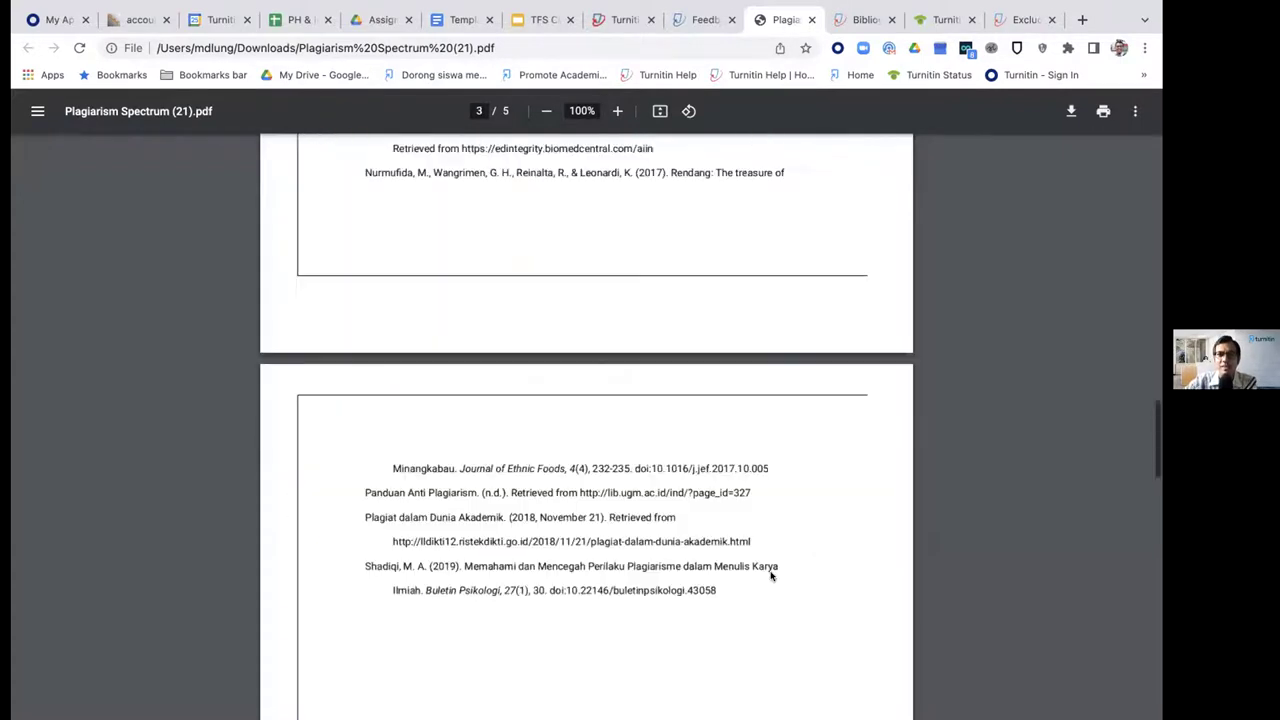
{"action": "scroll", "coordinate": [709, 554], "scroll_direction": "down", "scroll_amount": 11}
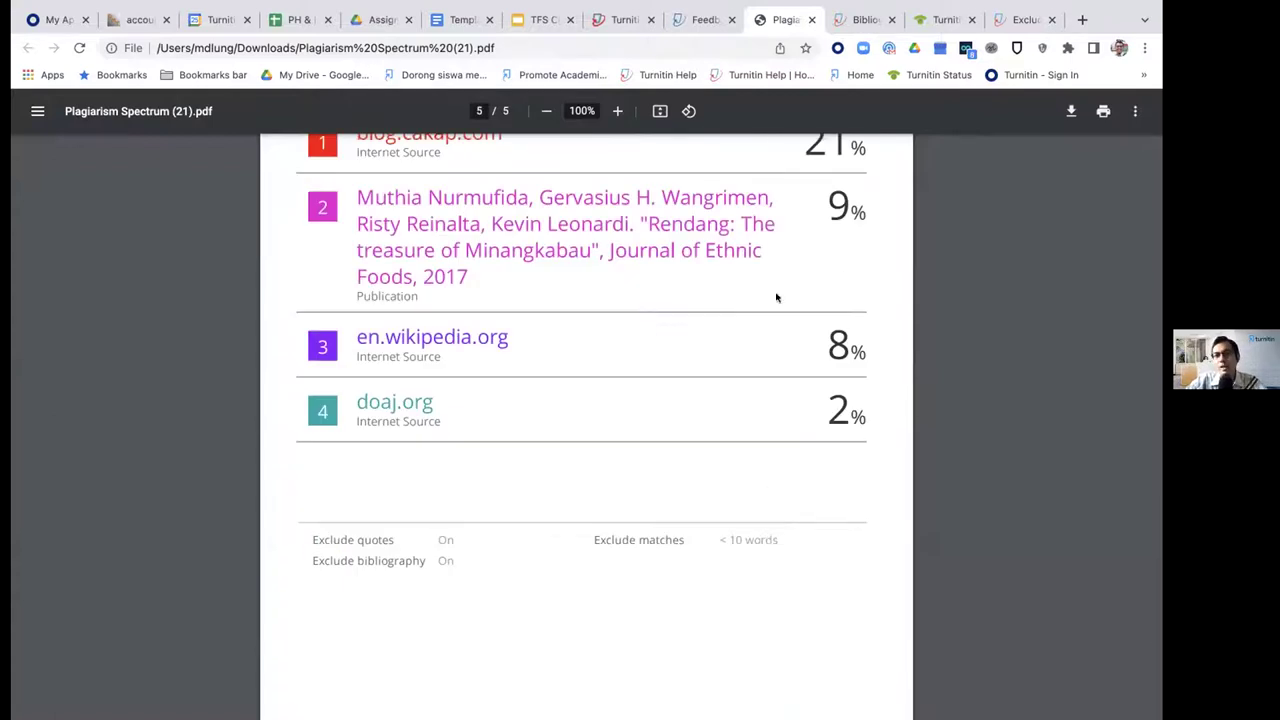
Close the PDF and start the TFS Classroom Master slide deck as a full-screen slideshow.
{"action": "left_click", "coordinate": [811, 20]}
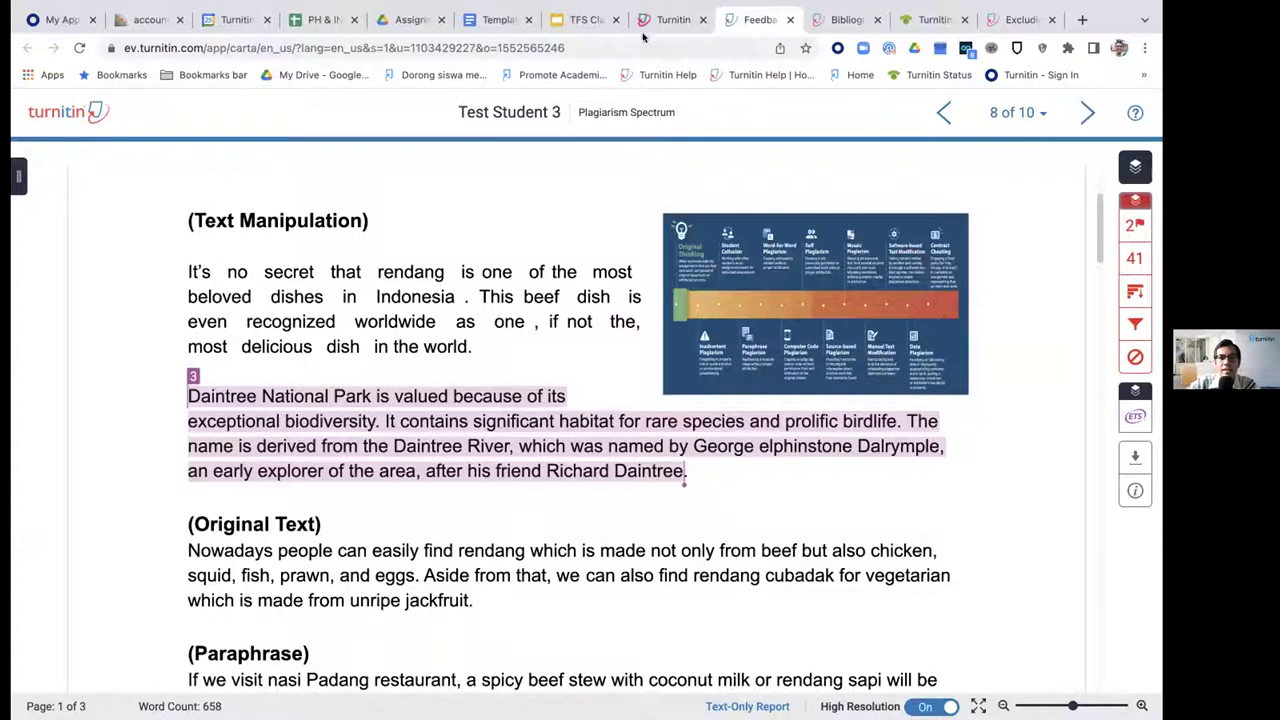
{"action": "left_click", "coordinate": [593, 20]}
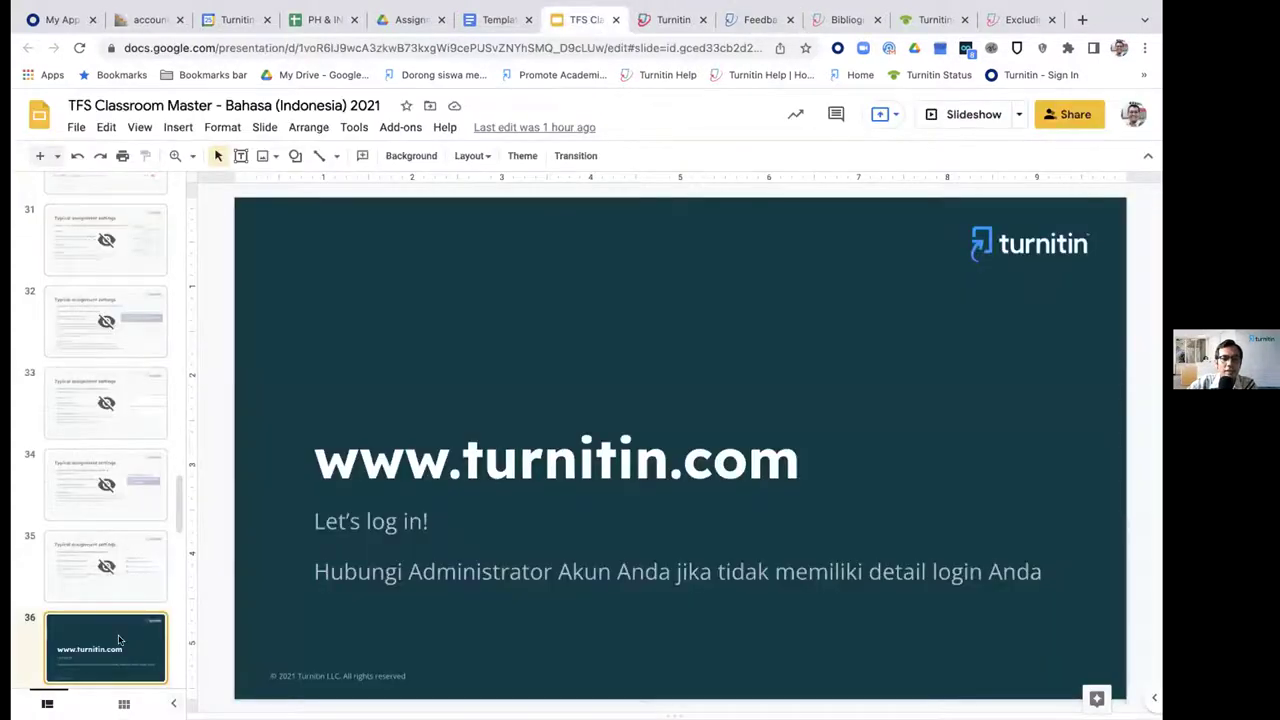
{"action": "key", "text": "ctrl+Return"}
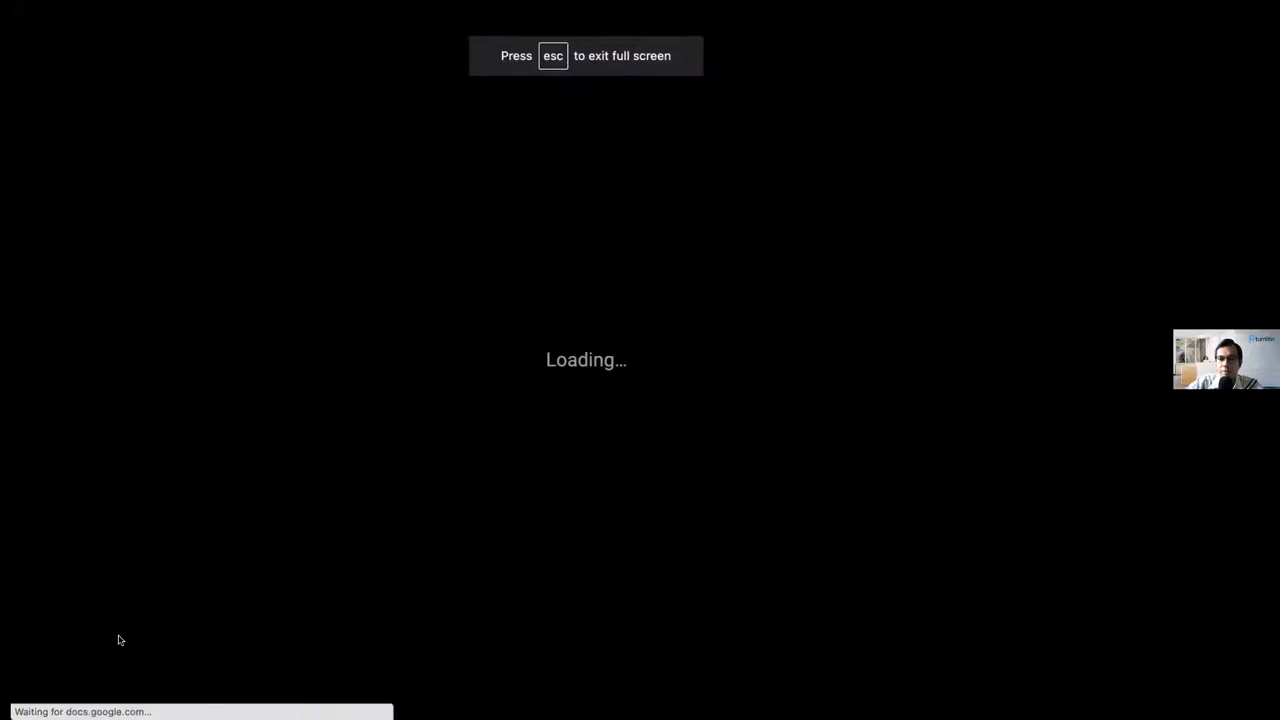